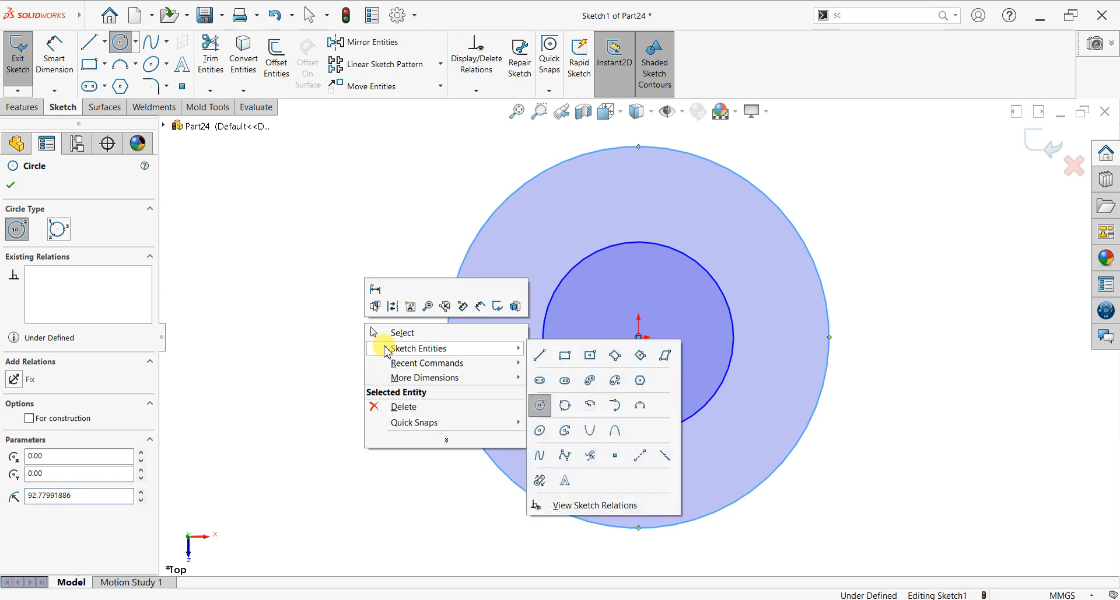
Dimension the inner circle with a diameter of 20 mm.
{"action": "left_click", "coordinate": [58, 91]}
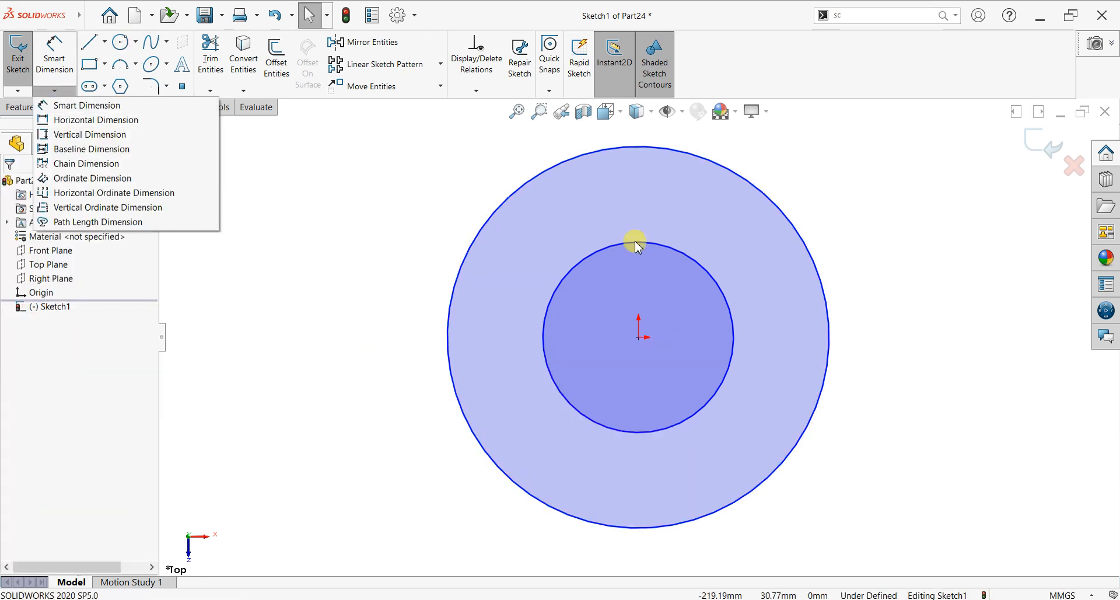
{"action": "left_click", "coordinate": [51, 50]}
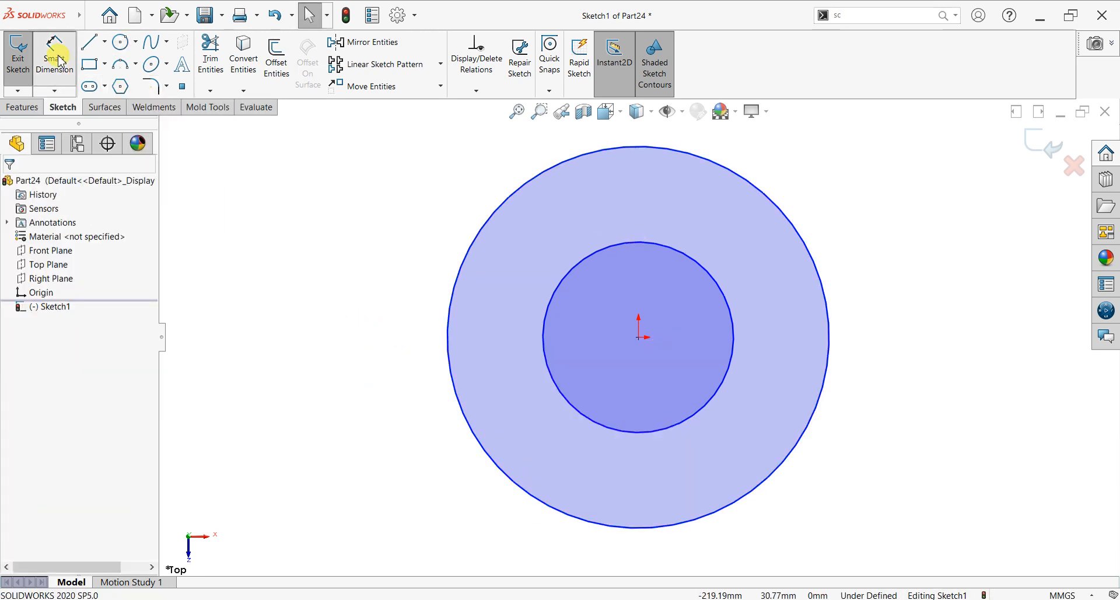
{"action": "left_click", "coordinate": [639, 243]}
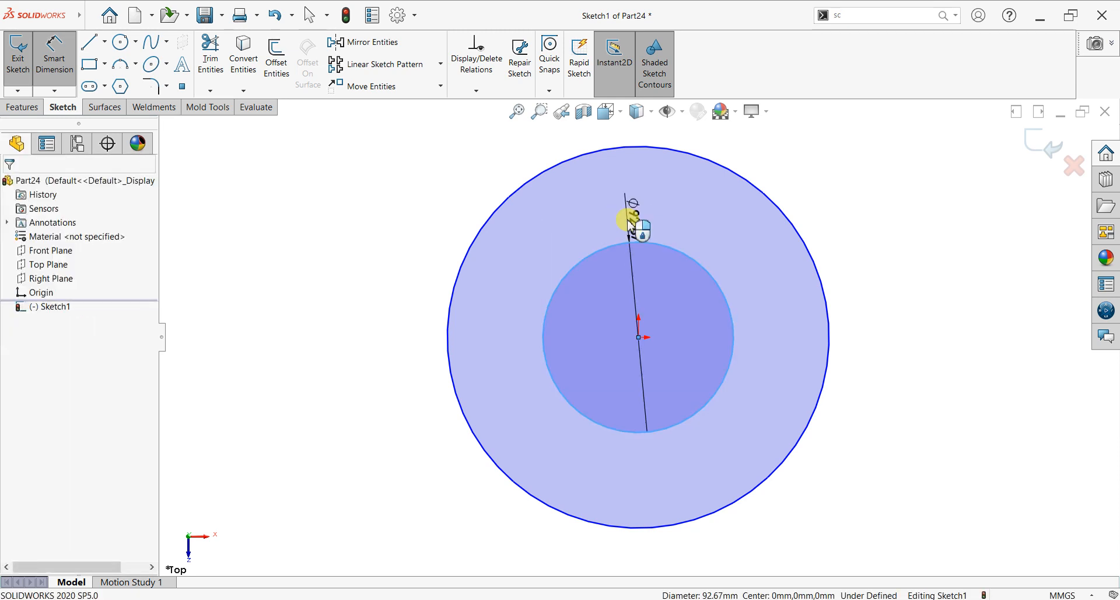
{"action": "left_click", "coordinate": [630, 220]}
{"action": "type", "text": "20"}
{"action": "key", "text": "Return"}
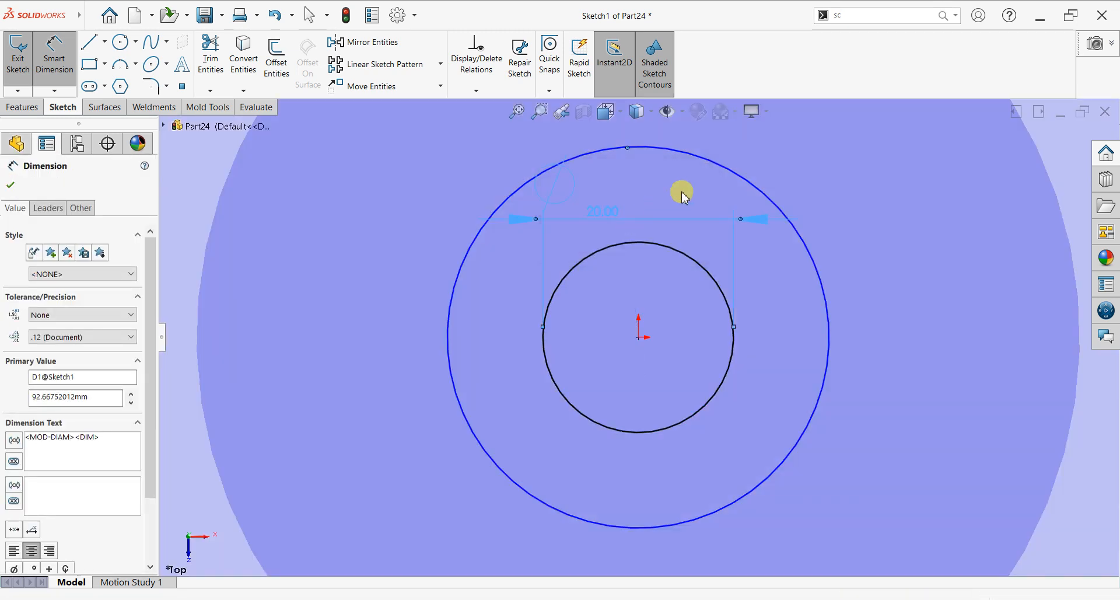
Dimension the outer circle with a diameter of 100 mm.
{"action": "left_click", "coordinate": [670, 182]}
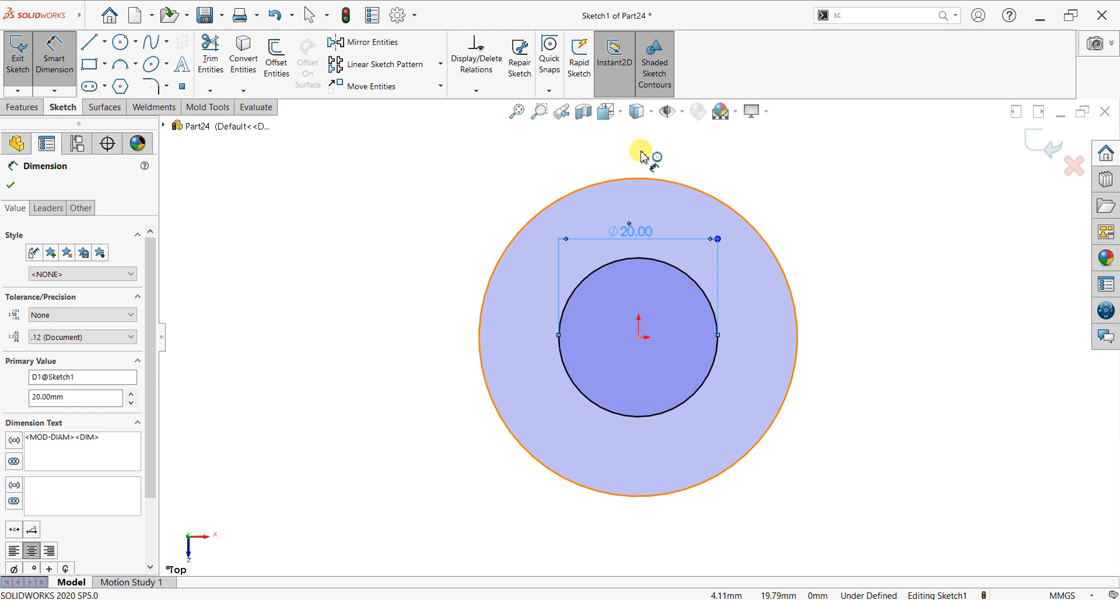
{"action": "left_click", "coordinate": [641, 157]}
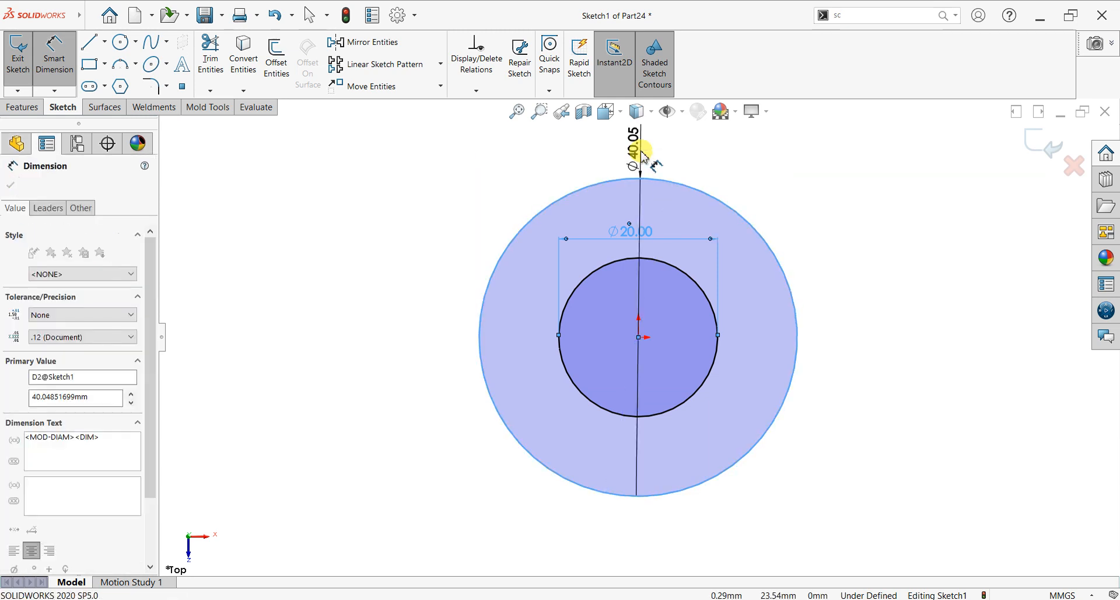
{"action": "key", "text": "Return"}
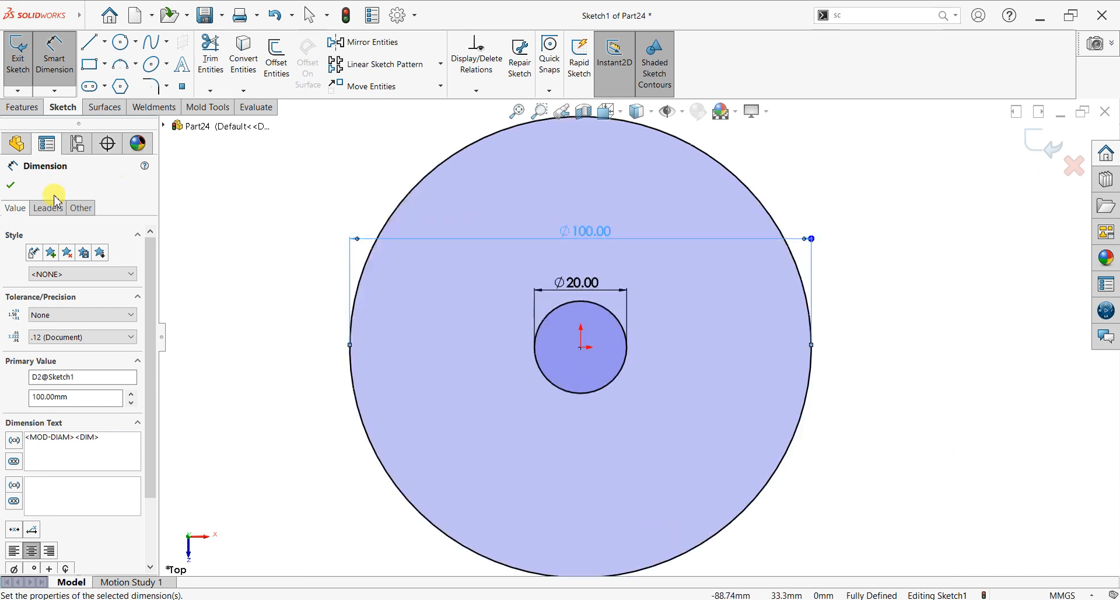
{"action": "left_click", "coordinate": [11, 187]}
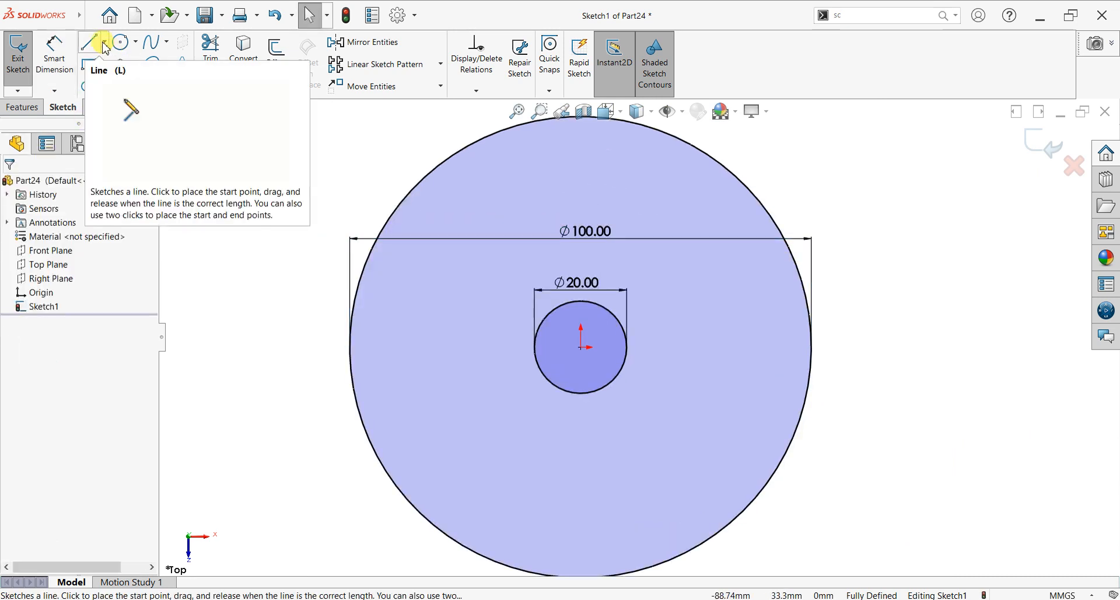
Draw a horizontal centerline from the origin to the right quadrant of the 100 mm circle.
{"action": "left_click", "coordinate": [105, 48]}
{"action": "left_click", "coordinate": [105, 72]}
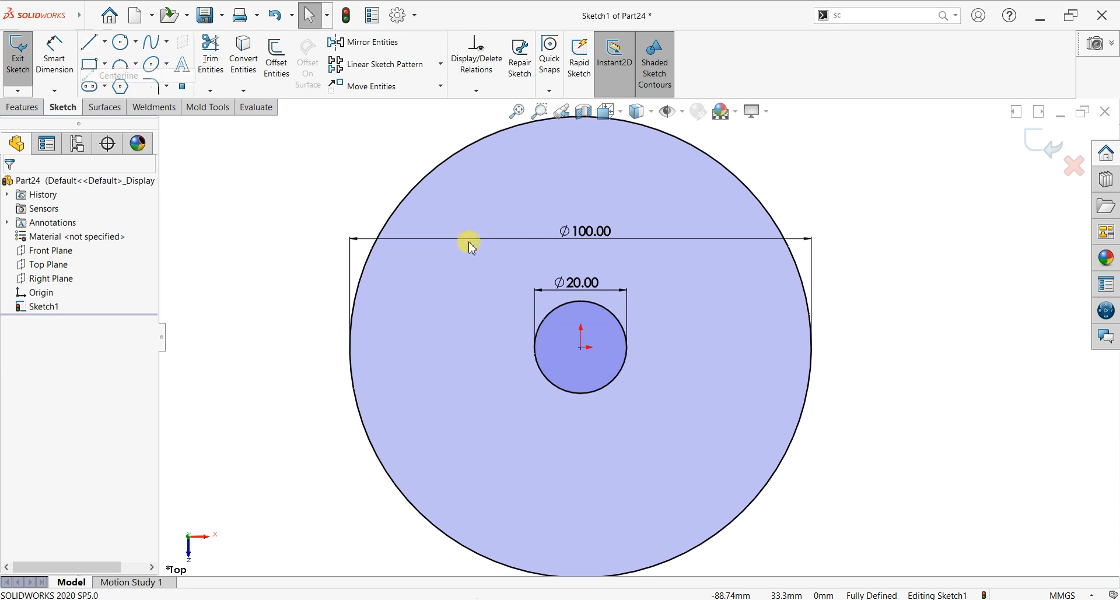
{"action": "left_click", "coordinate": [581, 348]}
{"action": "left_click", "coordinate": [811, 348]}
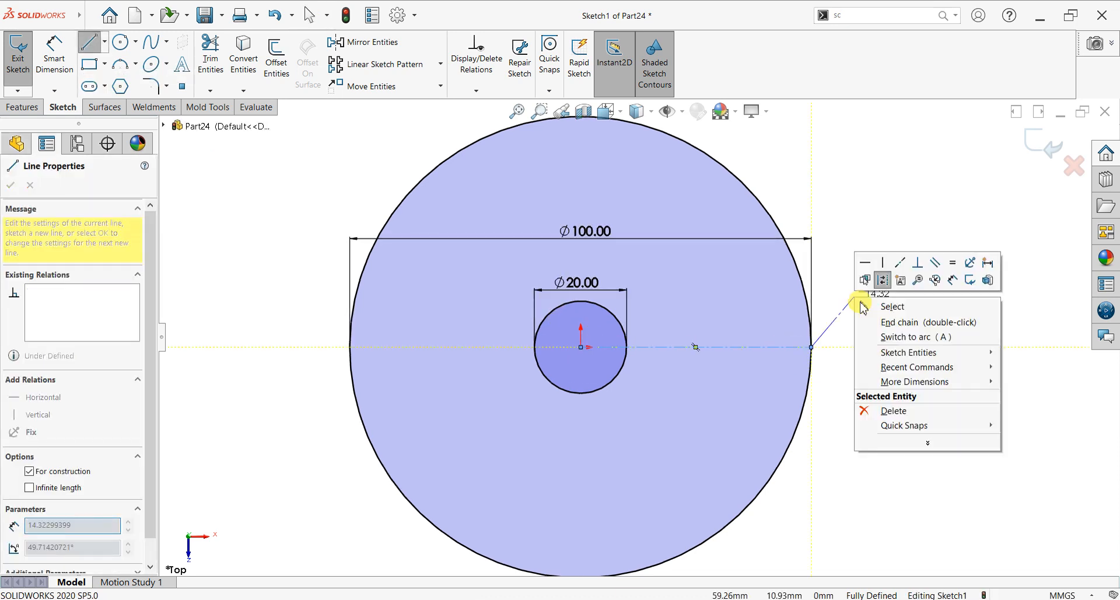
{"action": "key", "text": "Escape"}
{"action": "key", "text": "Escape"}
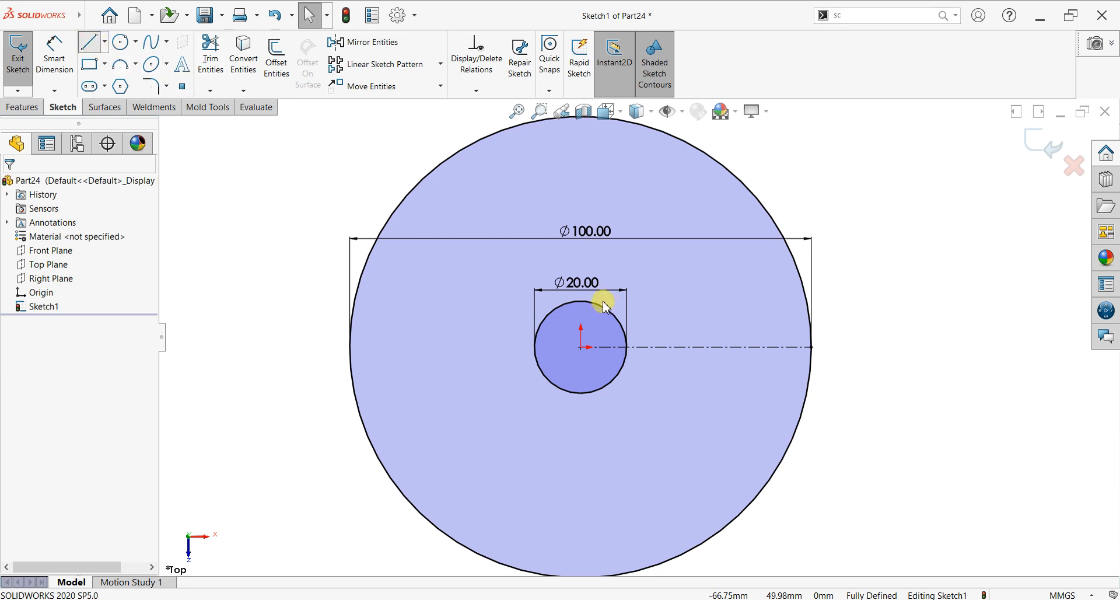
Draw a solid line from the origin up to the outer circle, at about 22.7° above the centerline.
{"action": "key", "text": "l"}
{"action": "left_click", "coordinate": [581, 347]}
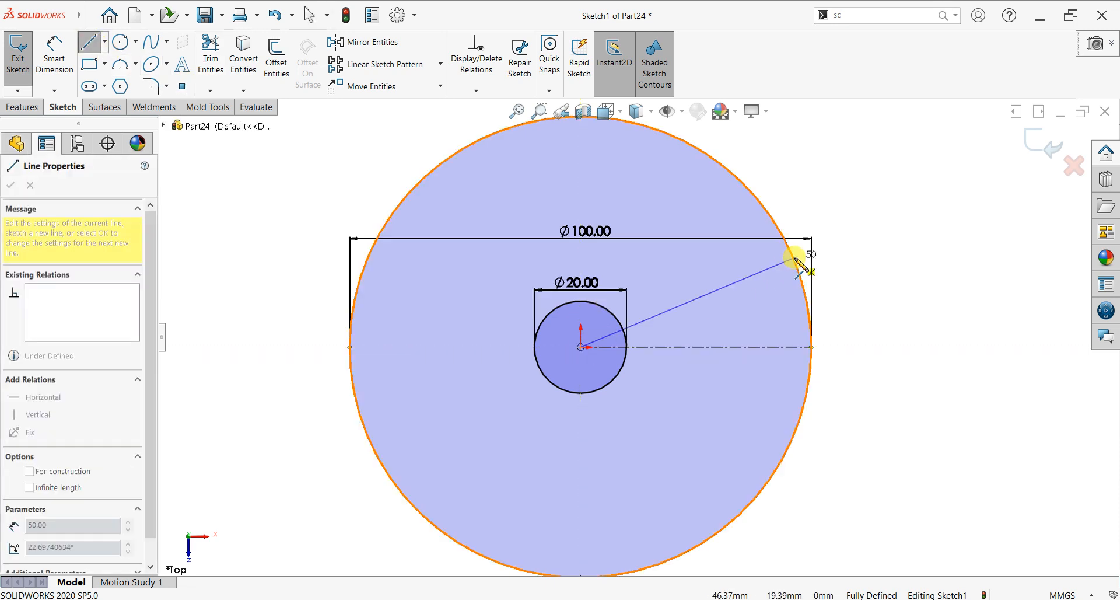
{"action": "left_click", "coordinate": [795, 259]}
{"action": "key", "text": "Escape"}
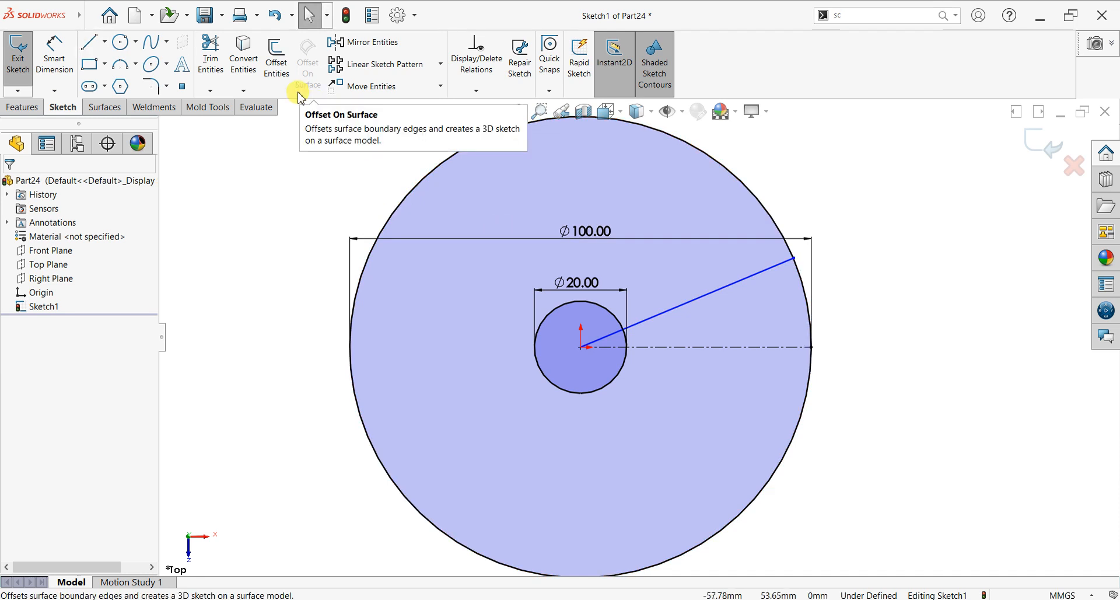
Mirror the slanted line about the horizontal centerline, keeping the original.
{"action": "left_click", "coordinate": [353, 42]}
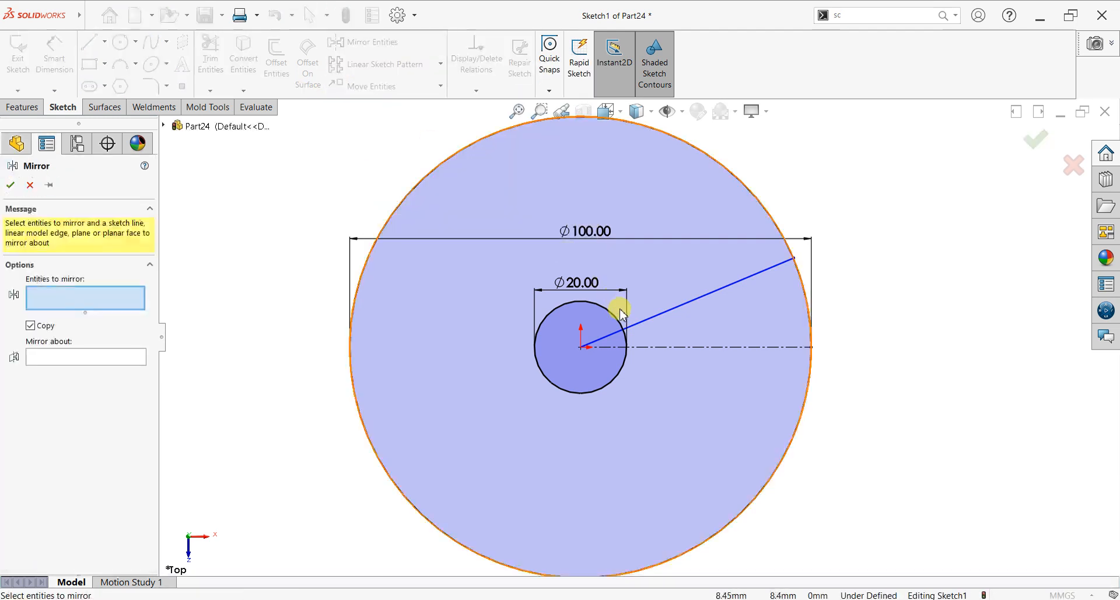
{"action": "left_click", "coordinate": [693, 306]}
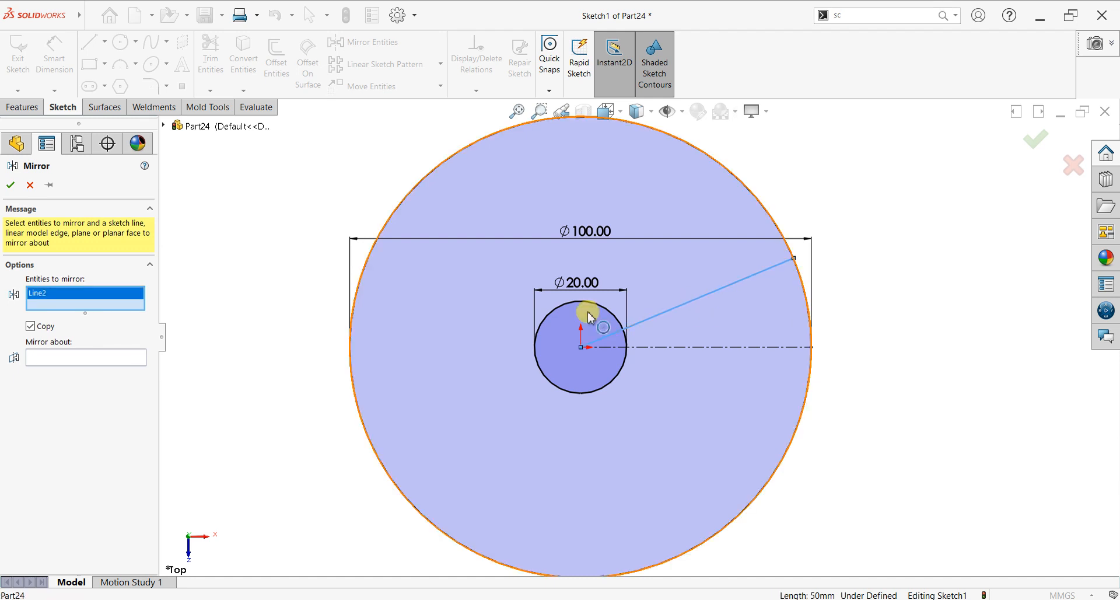
{"action": "left_click", "coordinate": [85, 356]}
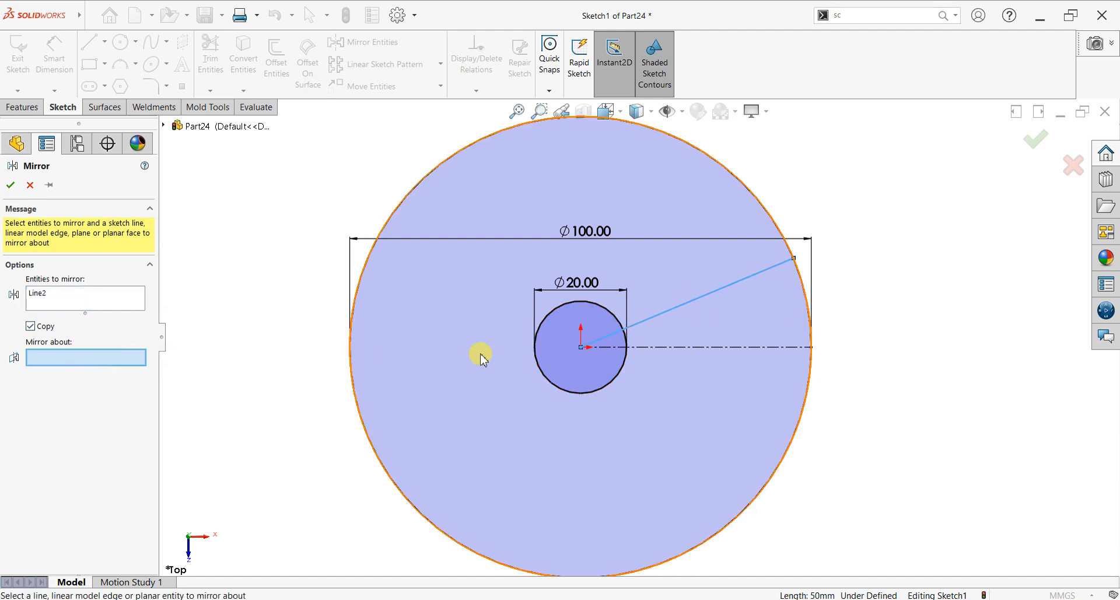
{"action": "left_click", "coordinate": [643, 348]}
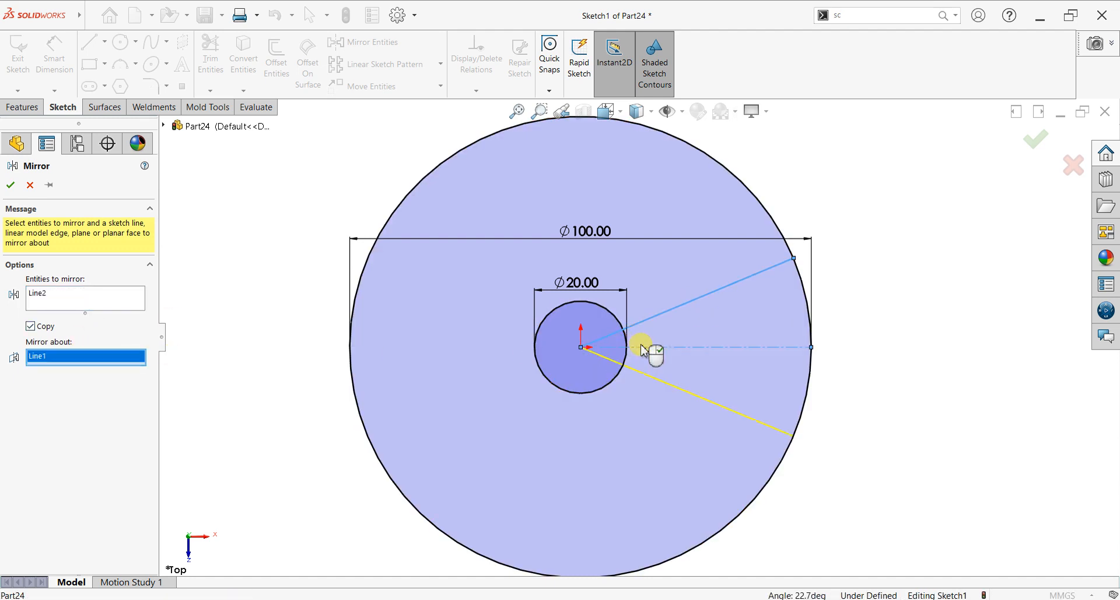
{"action": "left_click", "coordinate": [10, 185]}
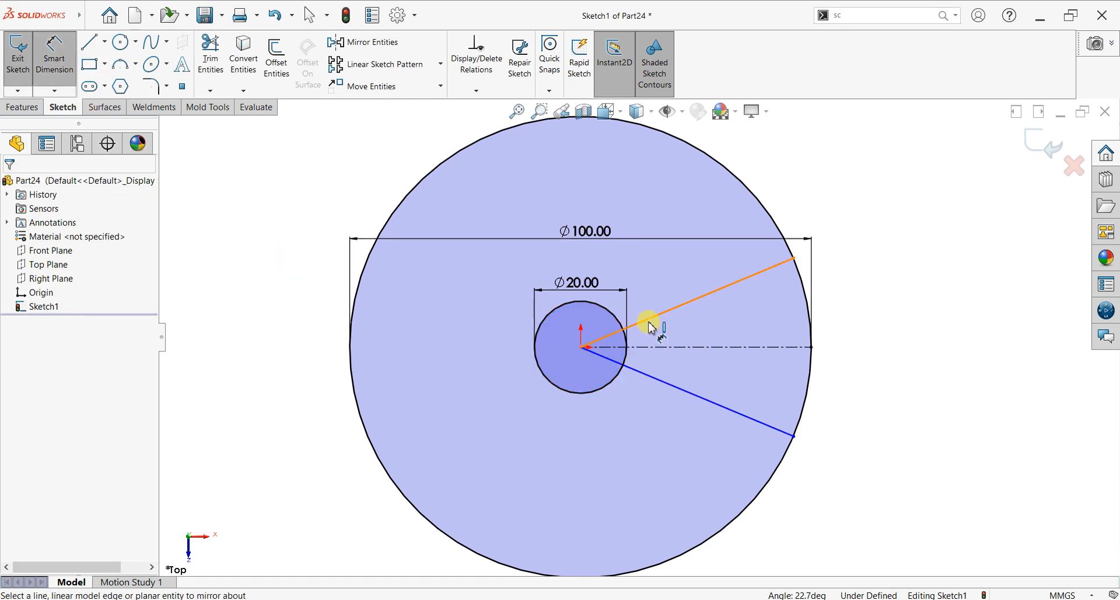
Dimension the angle between the upper slanted line and the centerline as 15°.
{"action": "left_click", "coordinate": [664, 333]}
{"action": "left_click", "coordinate": [670, 340]}
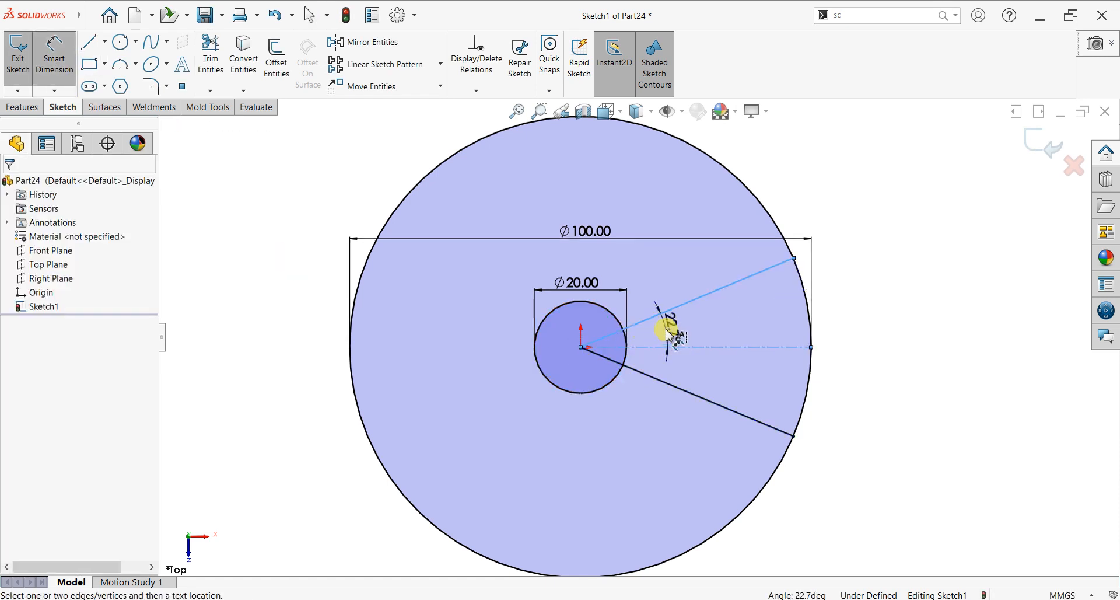
{"action": "left_click", "coordinate": [669, 335]}
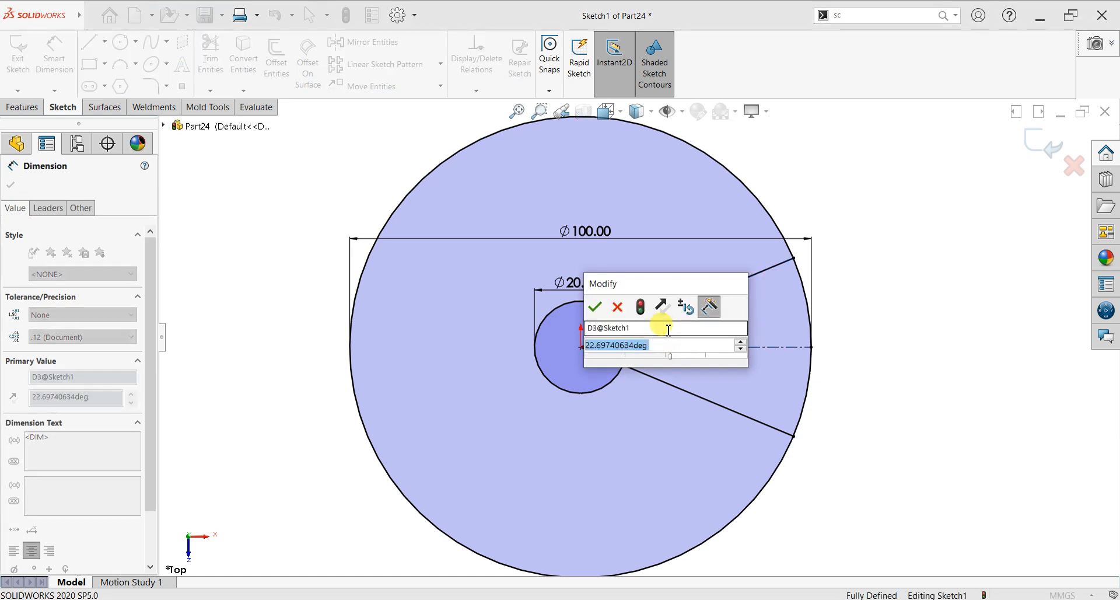
{"action": "type", "text": "15"}
{"action": "key", "text": "Return"}
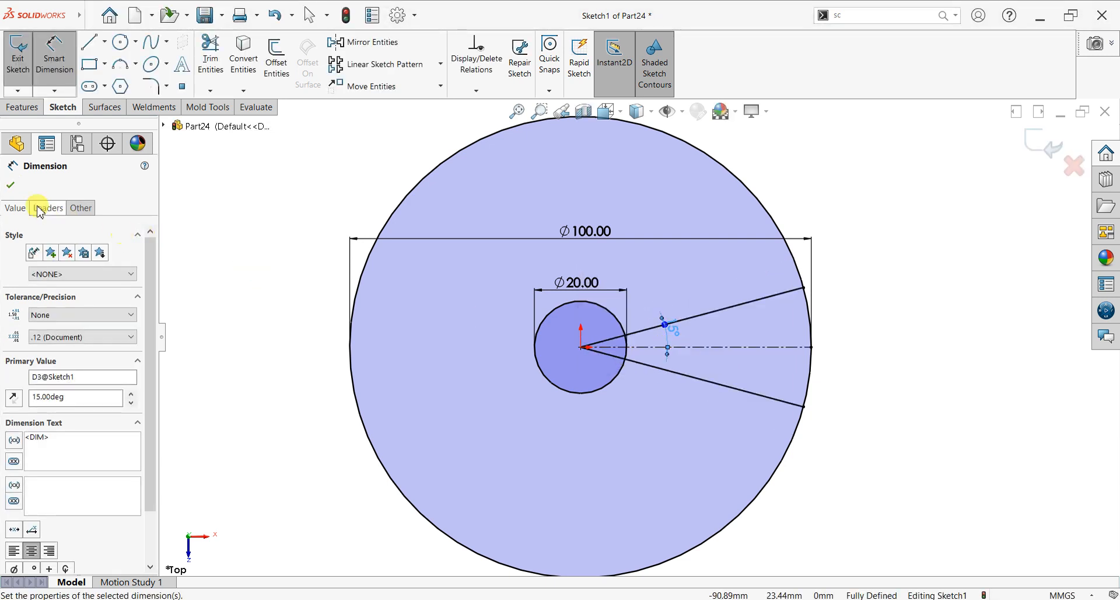
{"action": "left_click", "coordinate": [11, 190]}
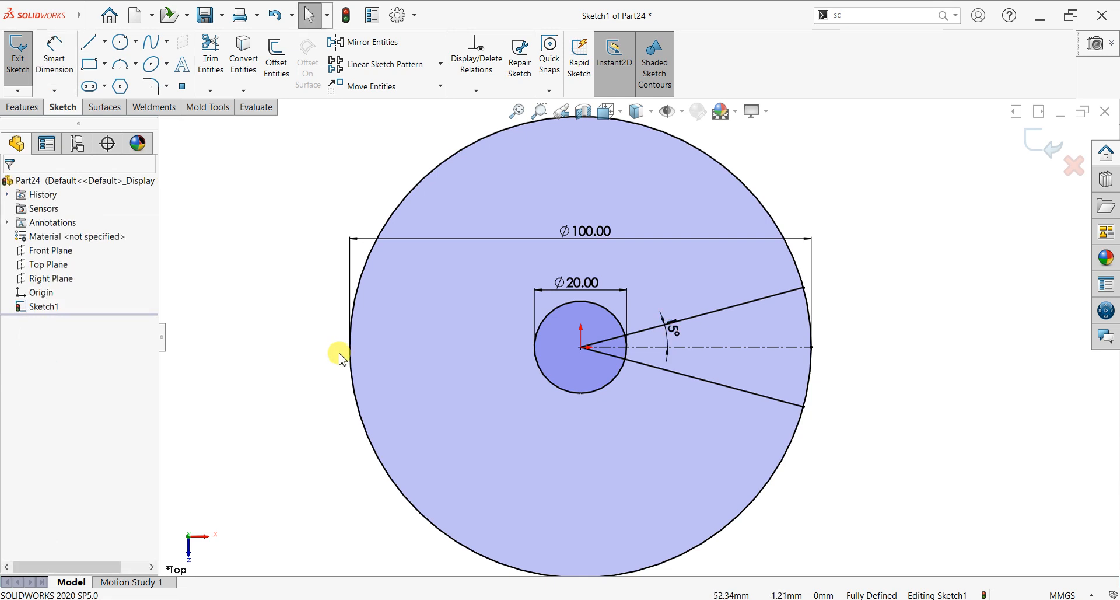
Power-trim the outer circle outside the wedge, plus the centerline, inner line ends and small-circle arc between the slanted lines.
{"action": "left_click", "coordinate": [211, 65]}
{"action": "left_click_drag", "start_coordinate": [342, 203], "coordinate": [402, 211]}
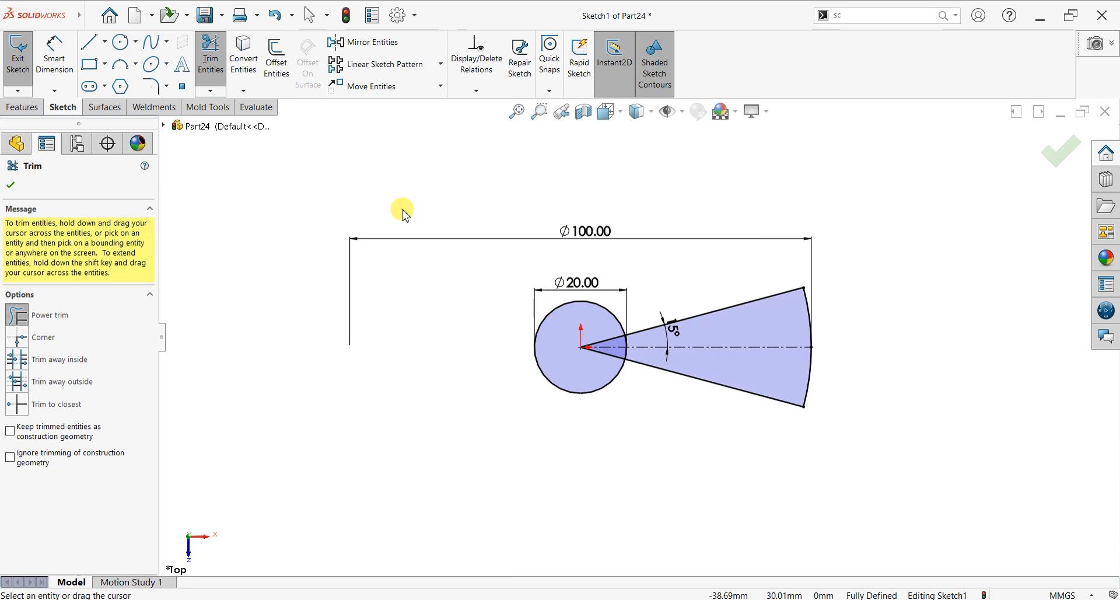
{"action": "scroll", "coordinate": [570, 304], "scroll_direction": "down", "scroll_amount": 5}
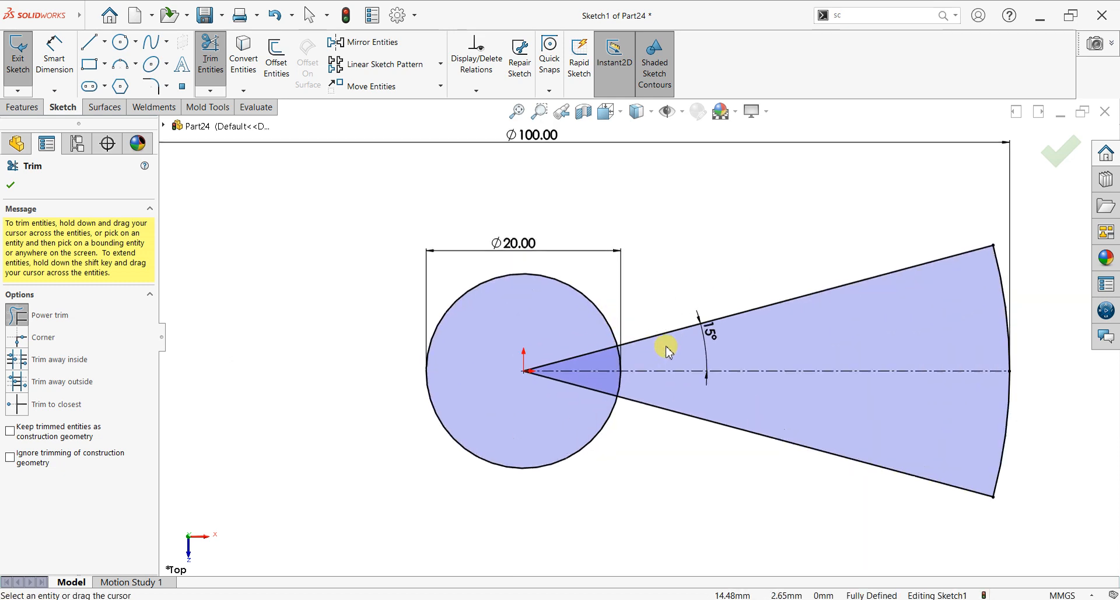
{"action": "mouse_move", "coordinate": [595, 357]}
{"action": "left_mouse_down"}
{"action": "mouse_move", "coordinate": [625, 357]}
{"action": "mouse_move", "coordinate": [554, 387]}
{"action": "mouse_move", "coordinate": [541, 368]}
{"action": "mouse_move", "coordinate": [621, 382]}
{"action": "mouse_move", "coordinate": [640, 357]}
{"action": "mouse_move", "coordinate": [641, 366]}
{"action": "left_mouse_up"}
{"action": "left_click", "coordinate": [12, 185]}
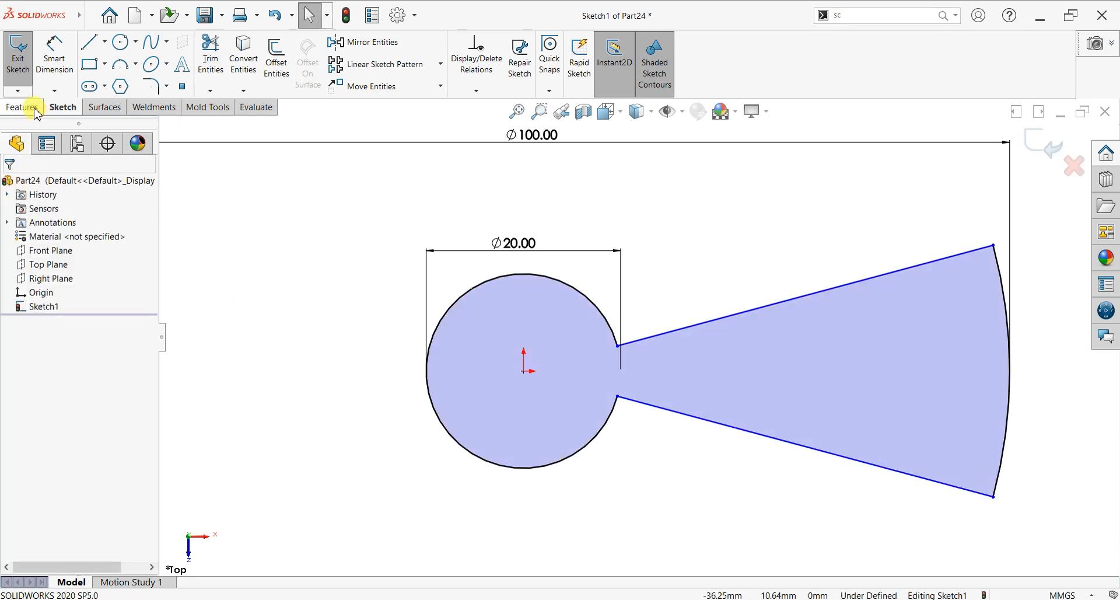
Extrude the trimmed circle-and-wedge profile as a blind boss 5 mm deep.
{"action": "left_click", "coordinate": [22, 107]}
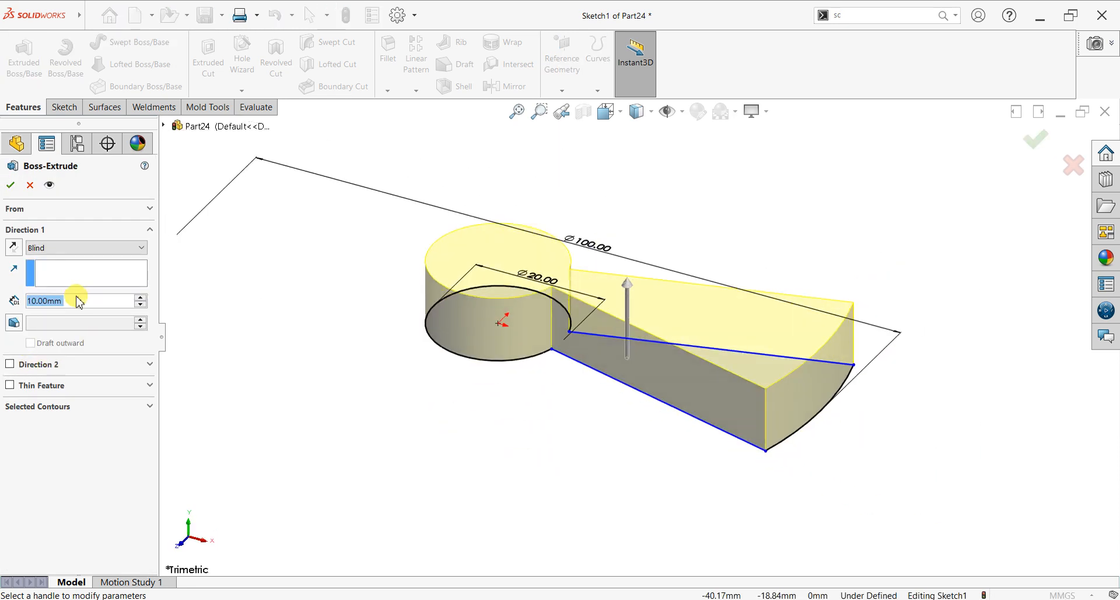
{"action": "type", "text": "5"}
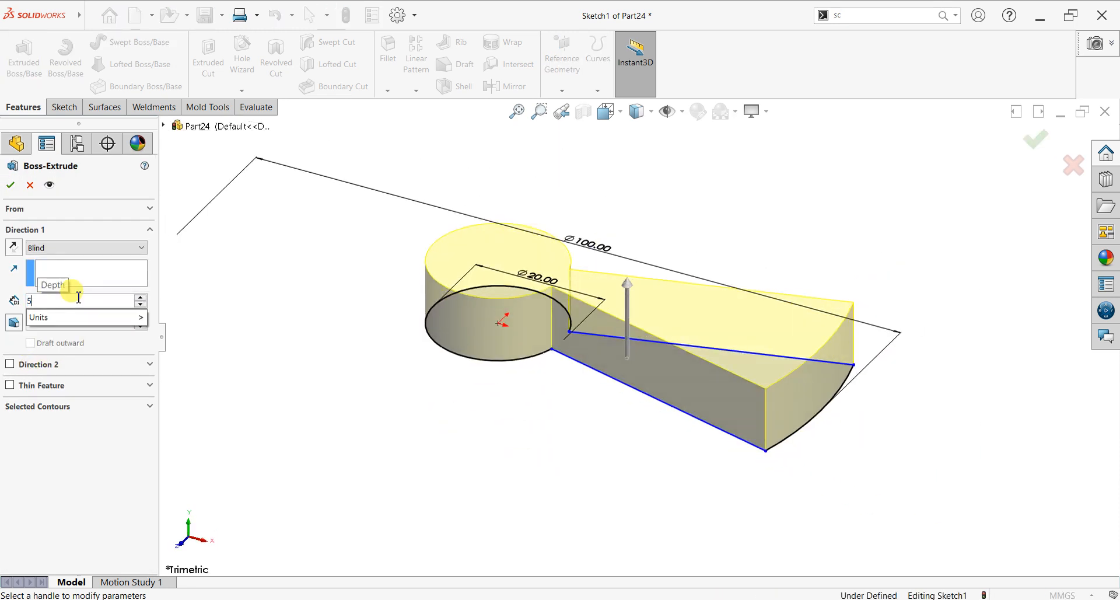
{"action": "key", "text": "Return"}
{"action": "left_click", "coordinate": [10, 188]}
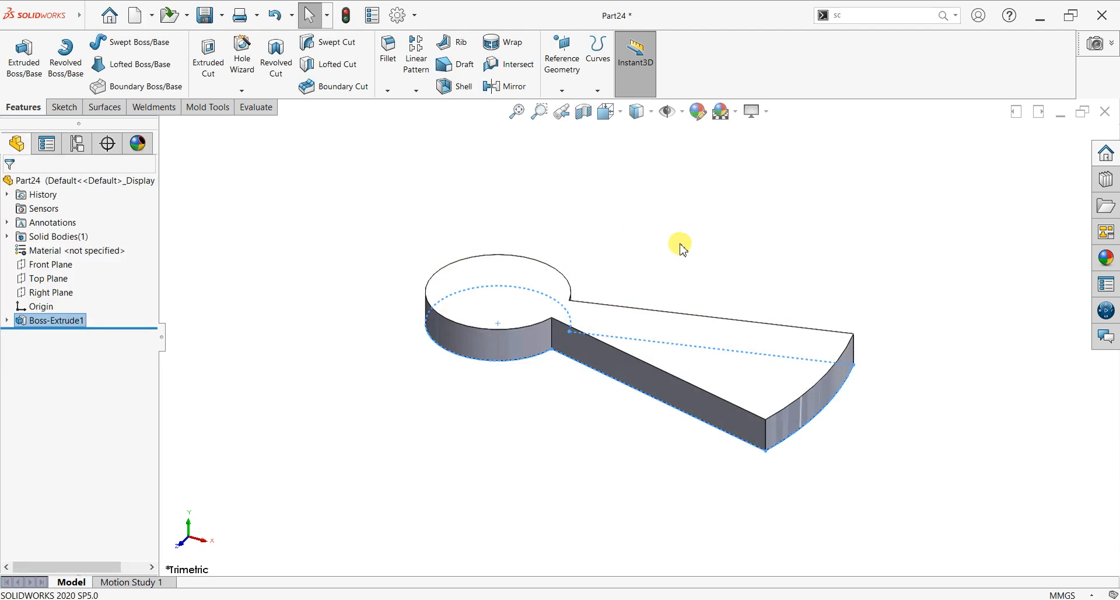
{"action": "left_click", "coordinate": [372, 240]}
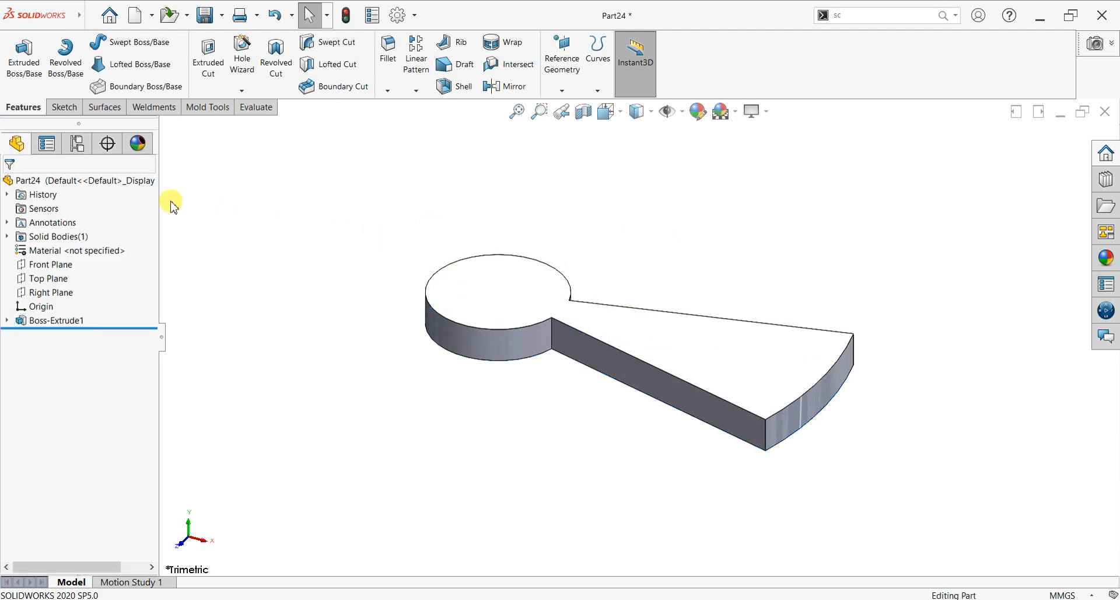
Start a new sketch on the Front Plane, viewed normal to it.
{"action": "left_click", "coordinate": [50, 265]}
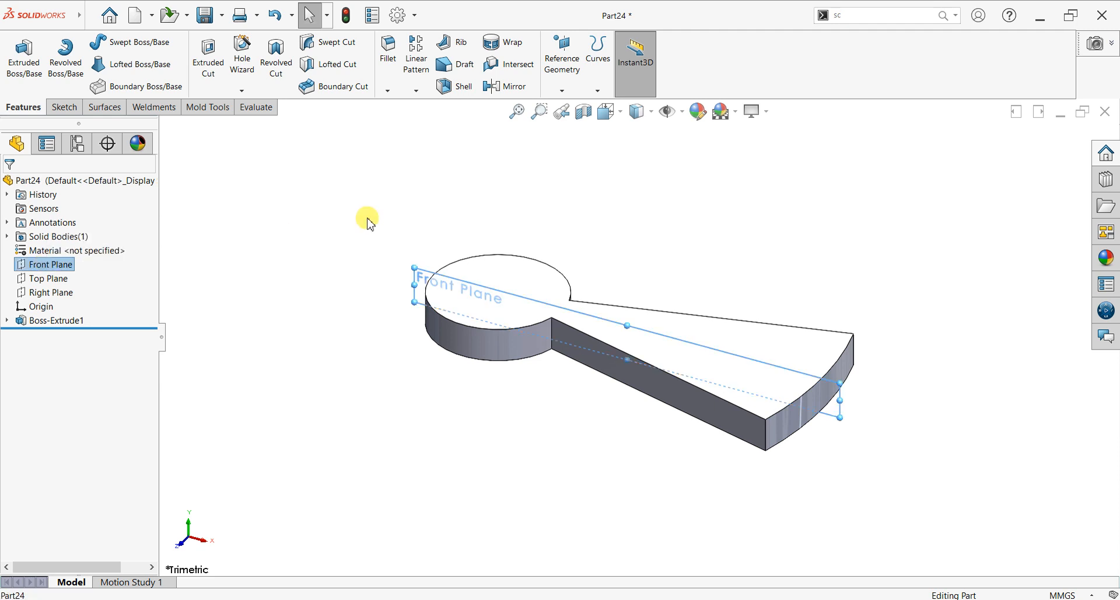
{"action": "key", "text": "ctrl+8"}
{"action": "left_click", "coordinate": [65, 107]}
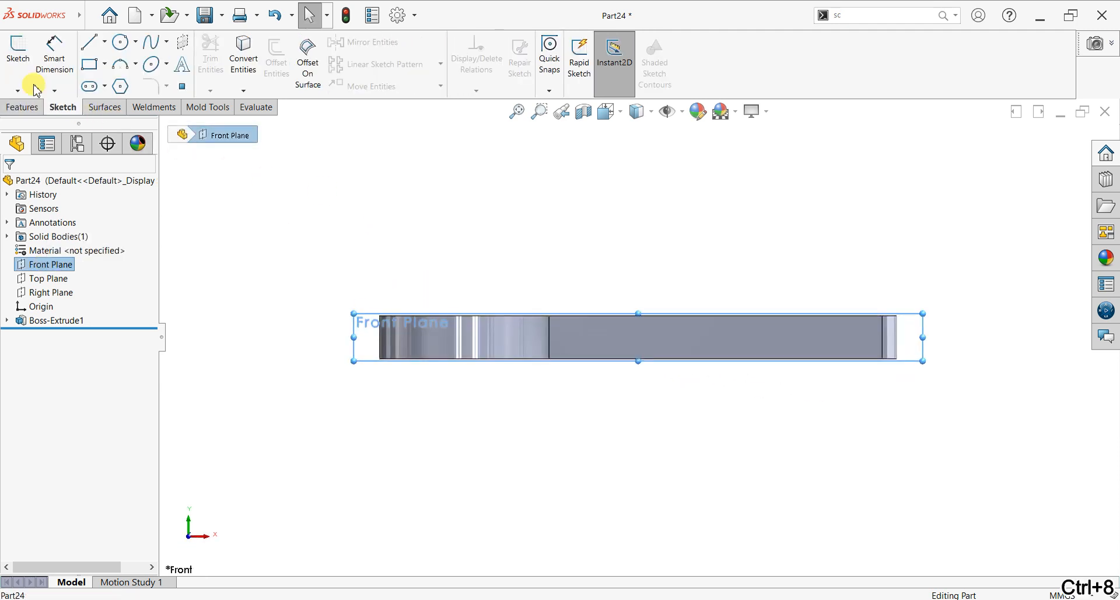
{"action": "left_click", "coordinate": [13, 66]}
Draw a vertical centerline upward from the top end of the wedge's corner edge near its curved outer end.
{"action": "scroll", "coordinate": [930, 292], "scroll_direction": "down", "scroll_amount": 3}
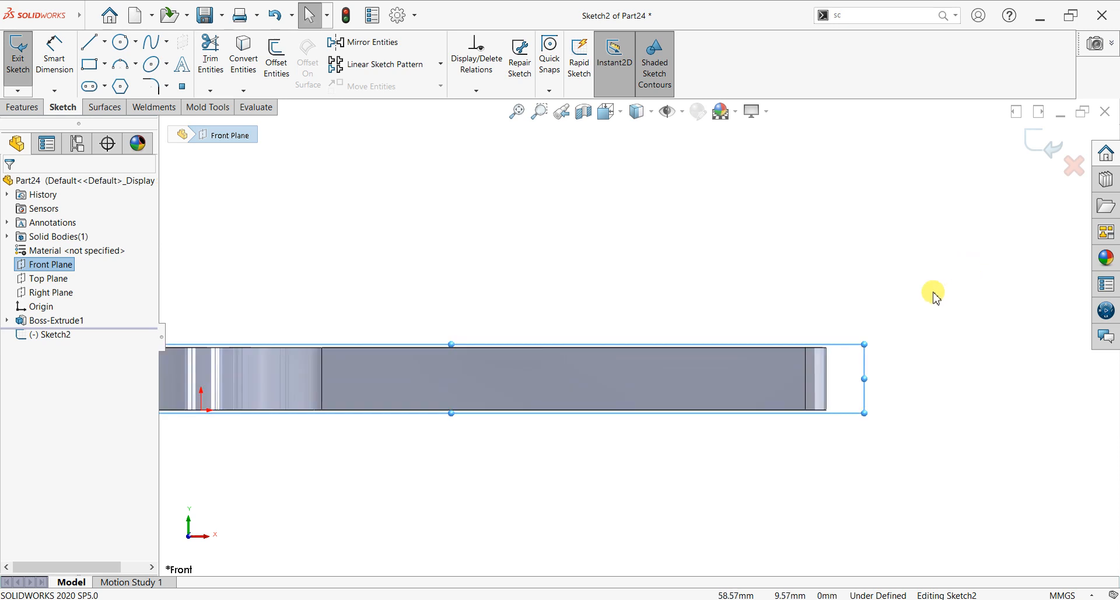
{"action": "left_click", "coordinate": [106, 47]}
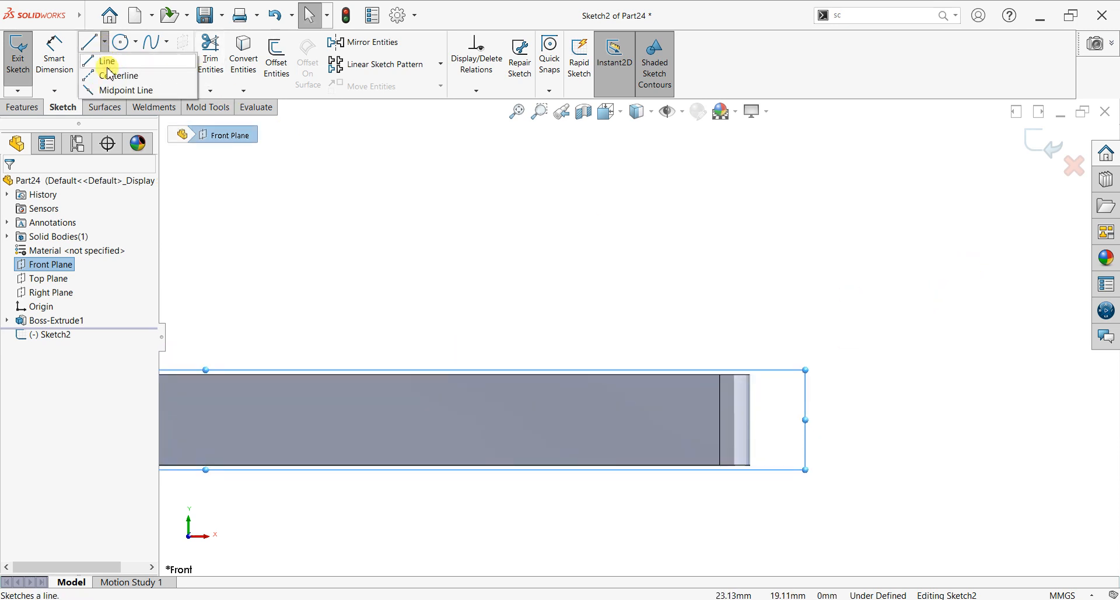
{"action": "left_click", "coordinate": [721, 374]}
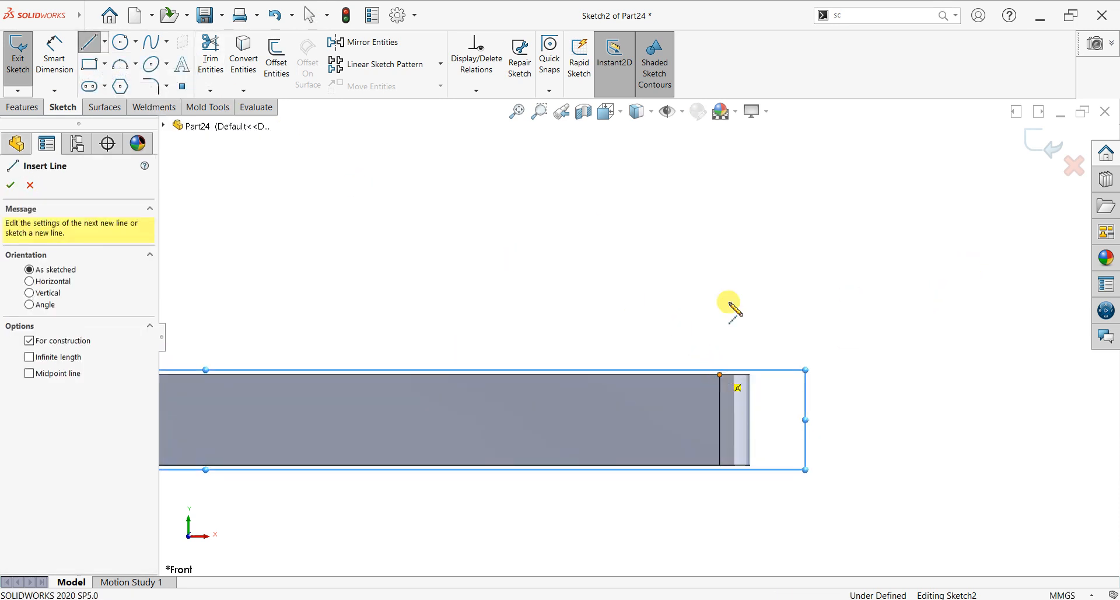
{"action": "left_click", "coordinate": [721, 159]}
{"action": "right_click", "coordinate": [751, 166]}
{"action": "left_click", "coordinate": [761, 174]}
{"action": "scroll", "coordinate": [700, 262], "scroll_direction": "up", "scroll_amount": 1}
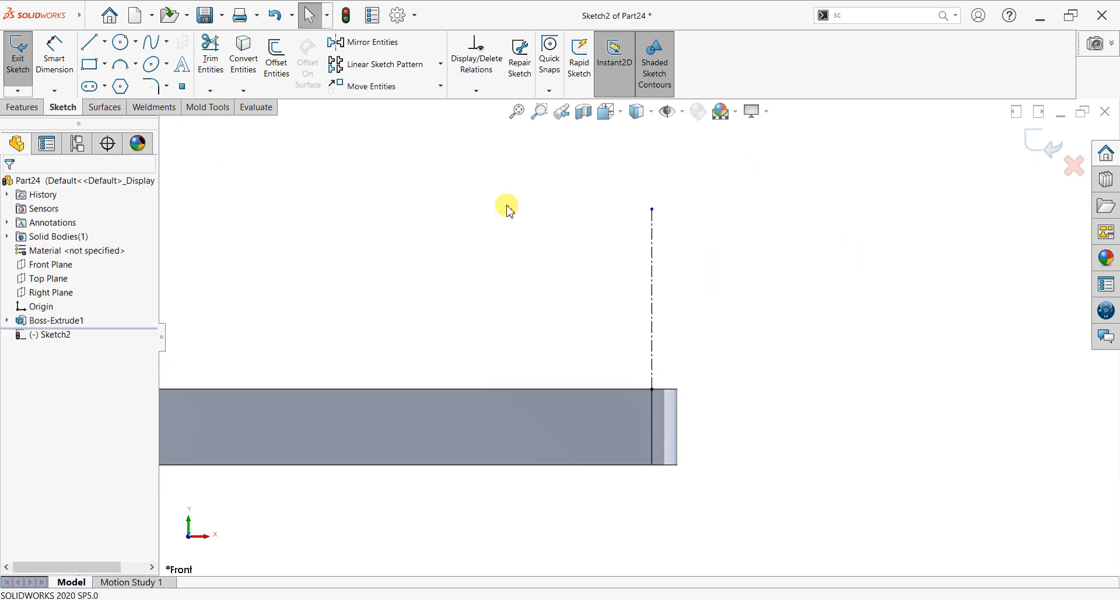
Dimension the vertical centerline above the wedge arm to a length of 64 mm.
{"action": "left_click", "coordinate": [54, 67]}
{"action": "left_click", "coordinate": [652, 325]}
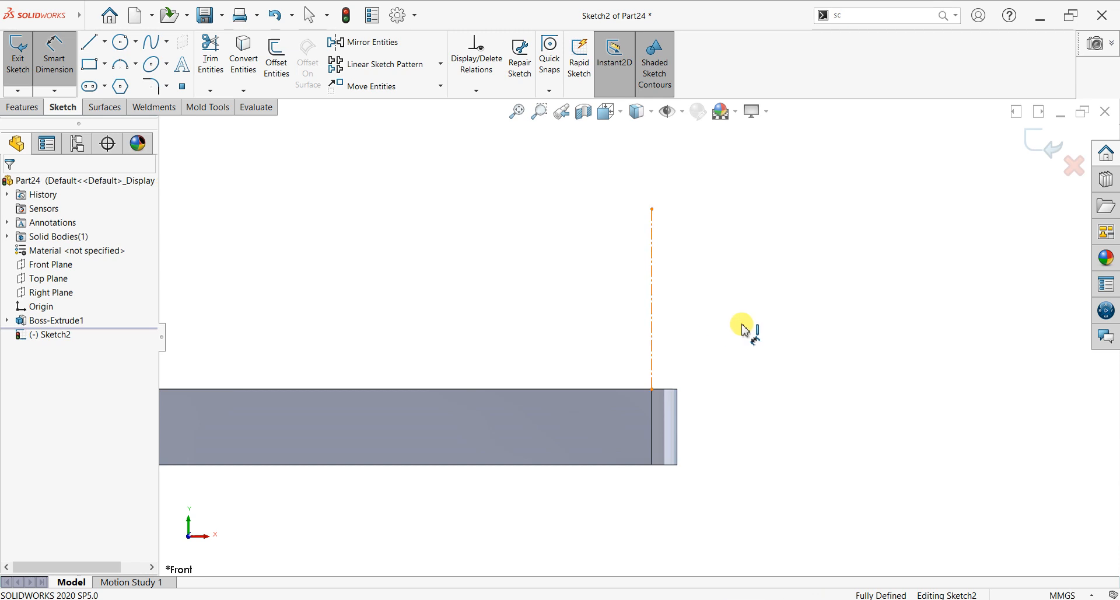
{"action": "left_click", "coordinate": [741, 324]}
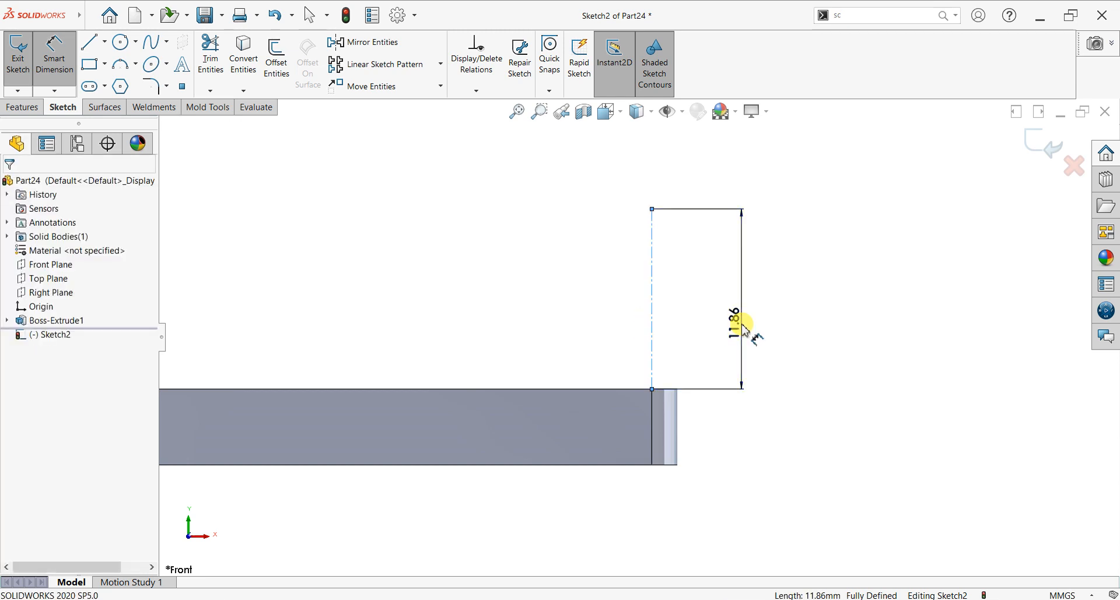
{"action": "type", "text": "64"}
{"action": "key", "text": "Return"}
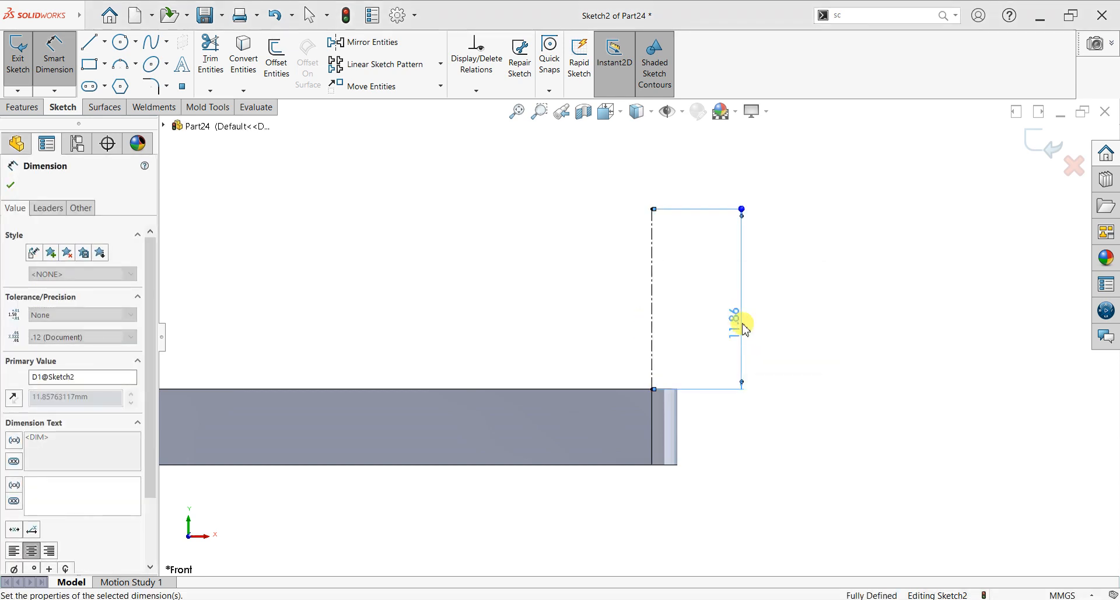
{"action": "left_click", "coordinate": [11, 185]}
From the centerline's top end, draw connected lines: about 2.9 mm horizontally outward, about 5 mm vertically down, and a short slant inward.
{"action": "key", "text": "f"}
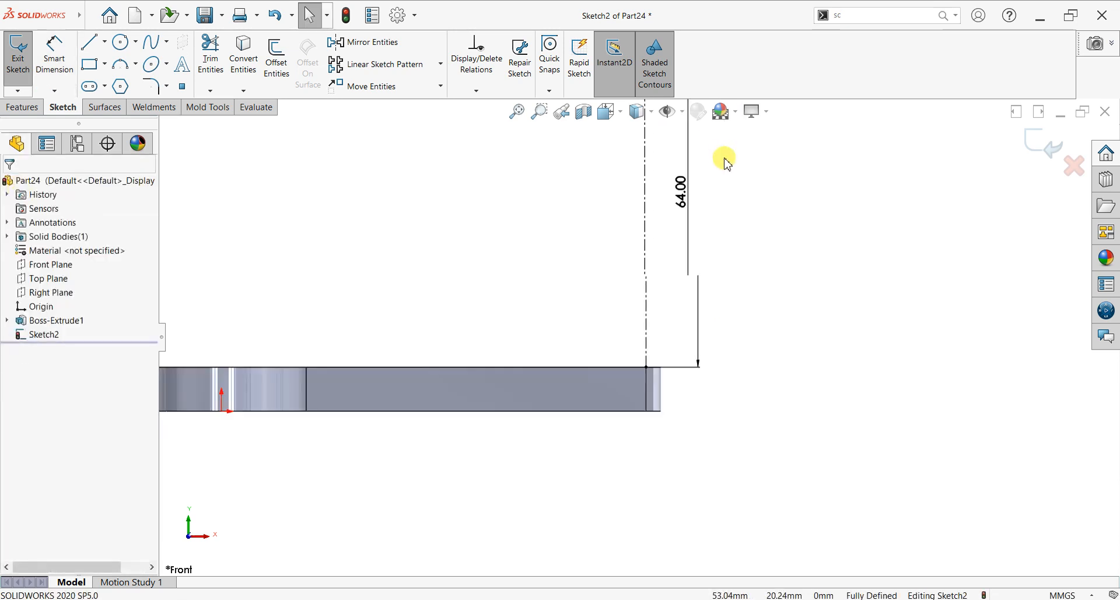
{"action": "scroll", "coordinate": [650, 163], "scroll_direction": "up", "scroll_amount": 3}
{"action": "scroll", "coordinate": [648, 174], "scroll_direction": "down", "scroll_amount": 2}
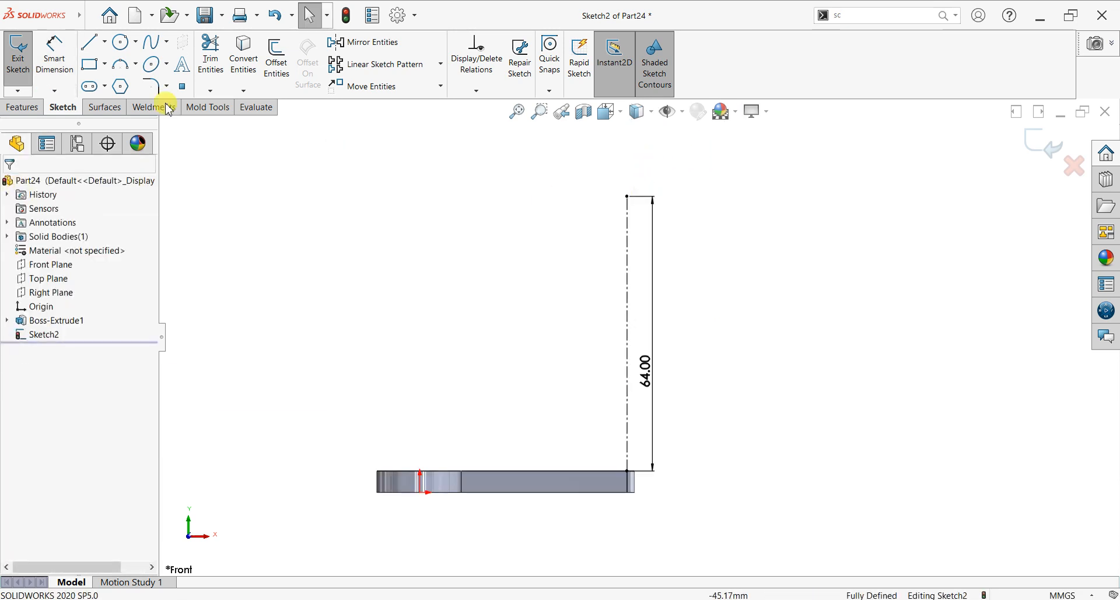
{"action": "key", "text": "l"}
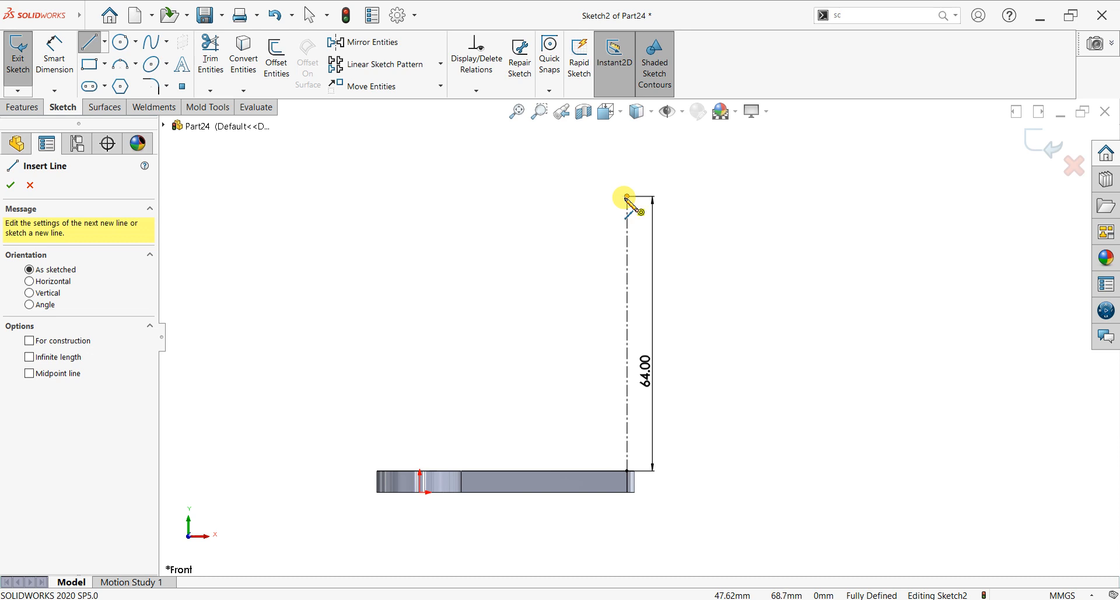
{"action": "left_click", "coordinate": [626, 197]}
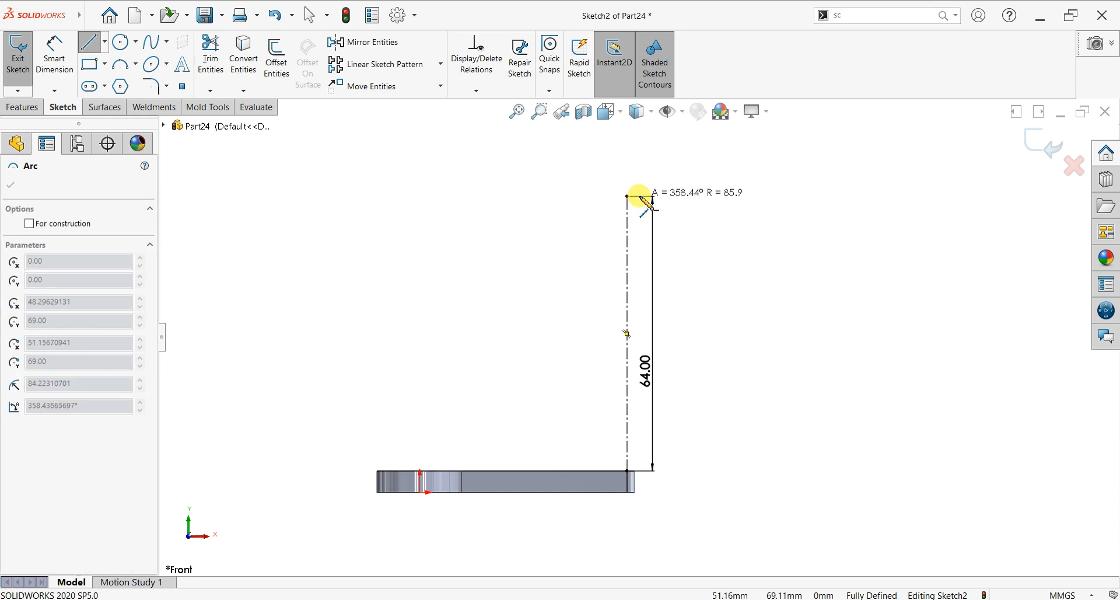
{"action": "left_click", "coordinate": [639, 197]}
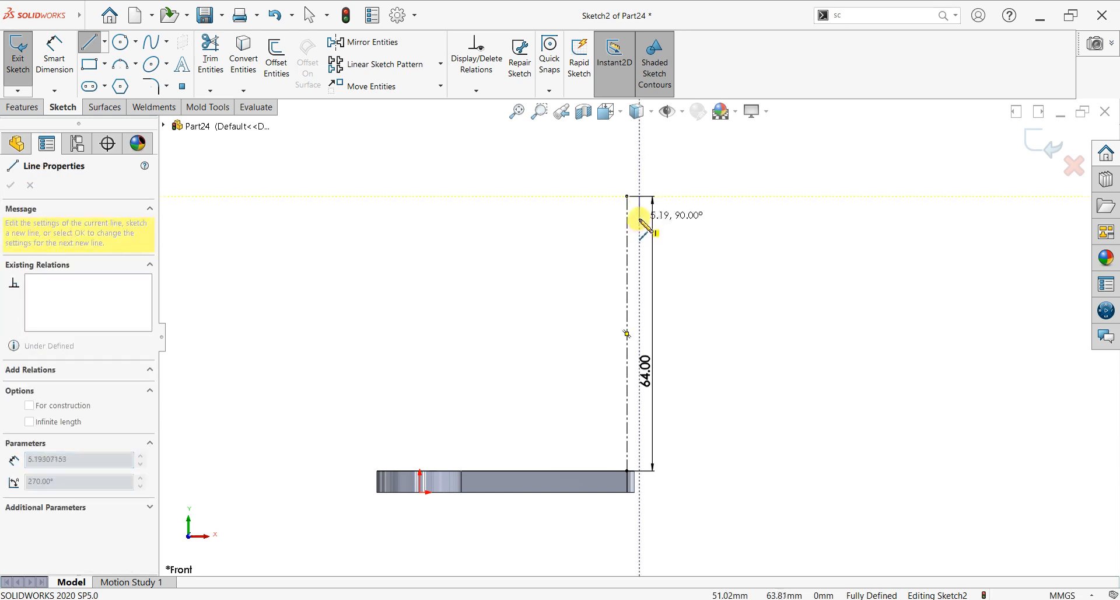
{"action": "left_click", "coordinate": [639, 218]}
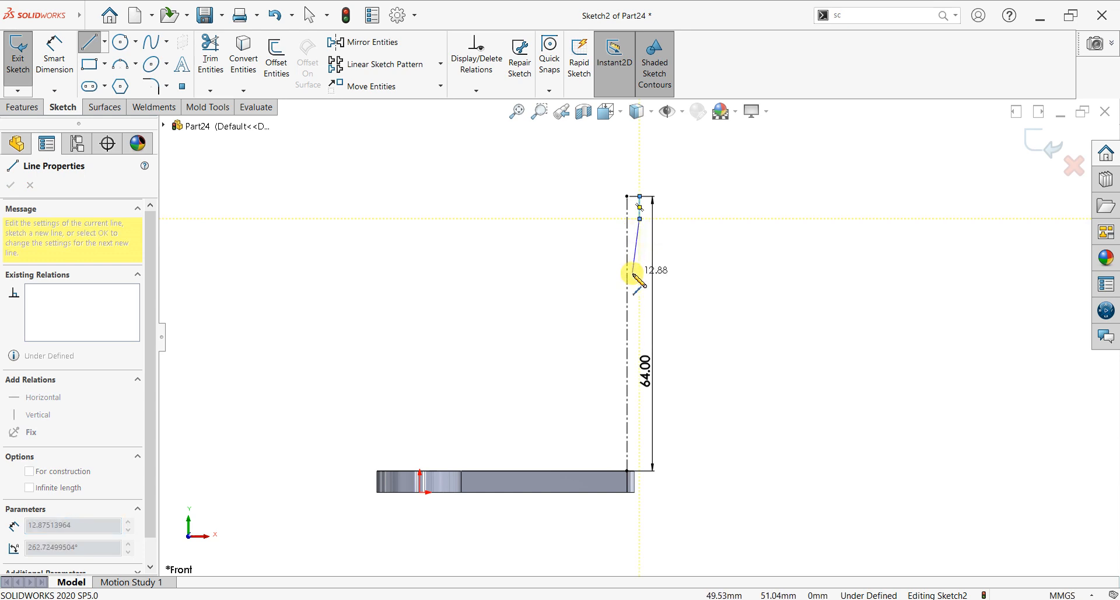
{"action": "left_click", "coordinate": [633, 229]}
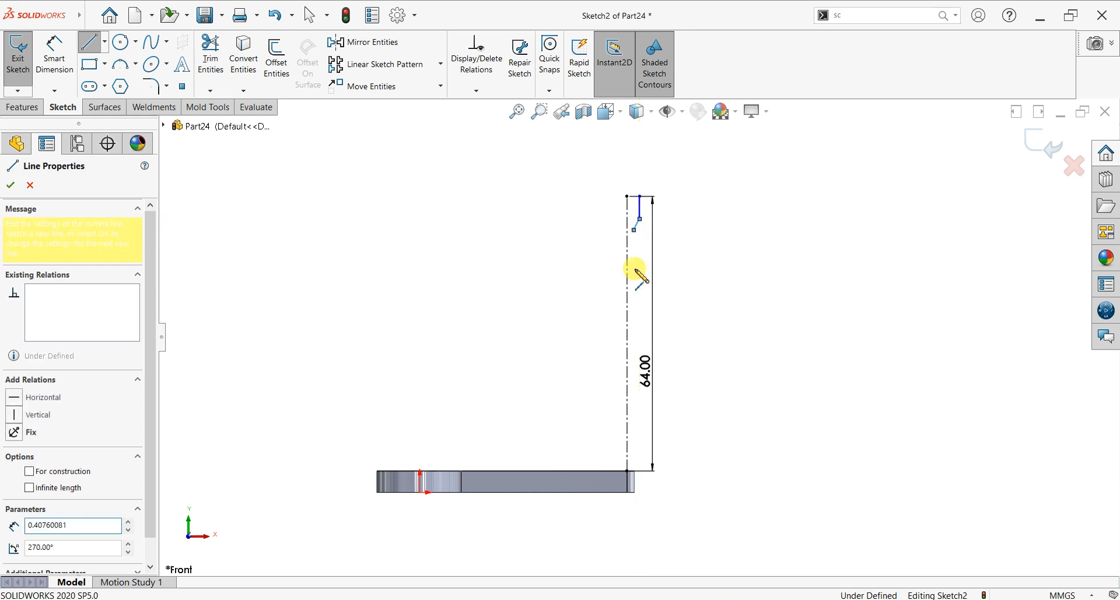
Continue the profile with a long vertical line, a short outward slant and a short vertical, ending horizontally at the centerline's bottom end.
{"action": "left_click", "coordinate": [634, 442]}
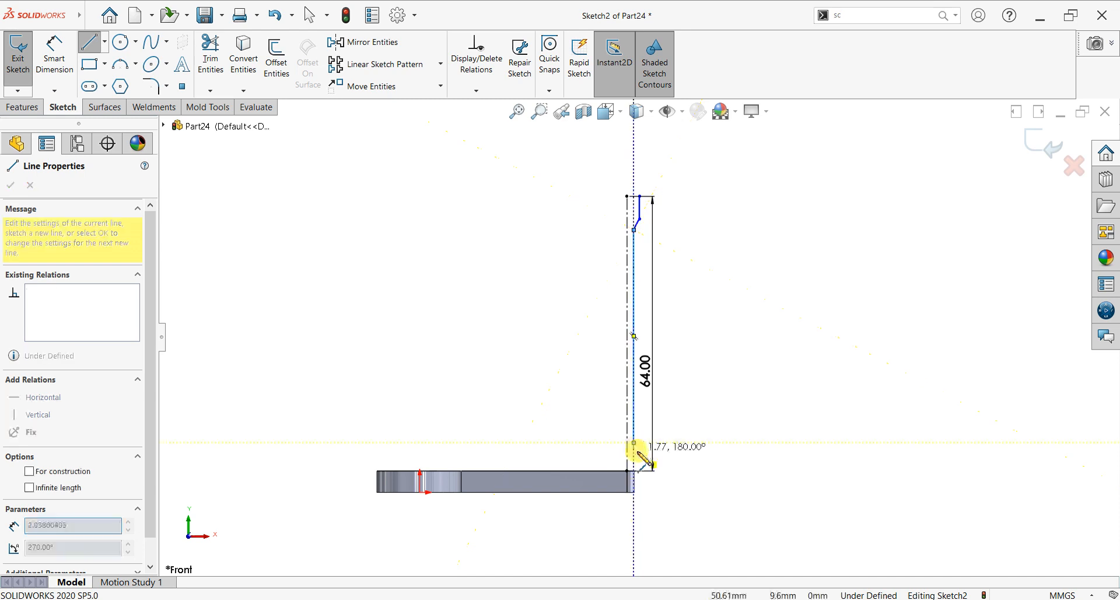
{"action": "left_click", "coordinate": [641, 449]}
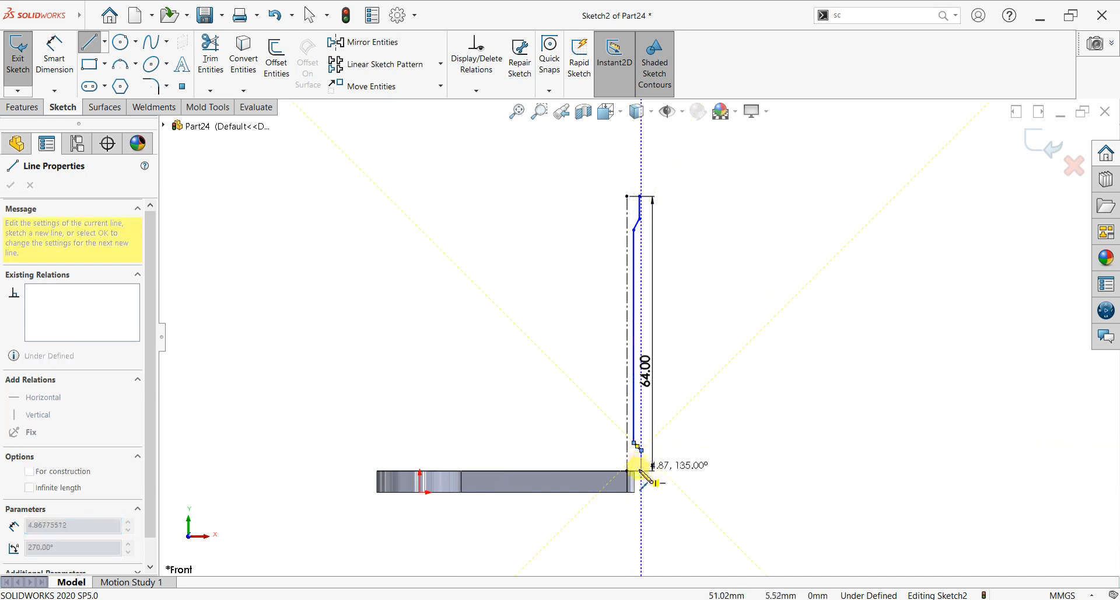
{"action": "left_click", "coordinate": [641, 470]}
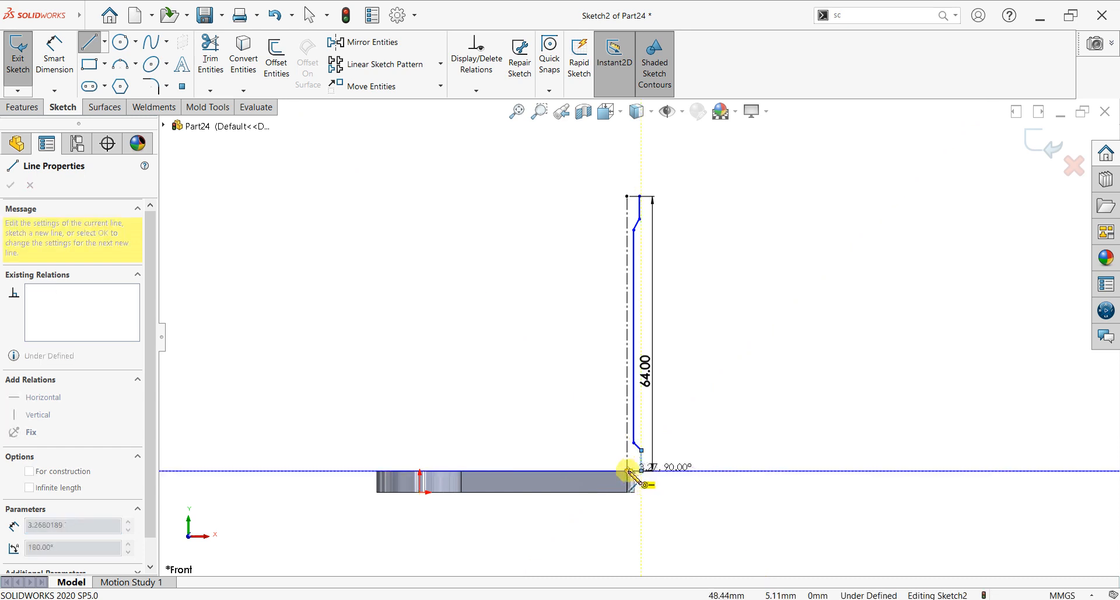
{"action": "left_click", "coordinate": [628, 470]}
{"action": "key", "text": "Escape"}
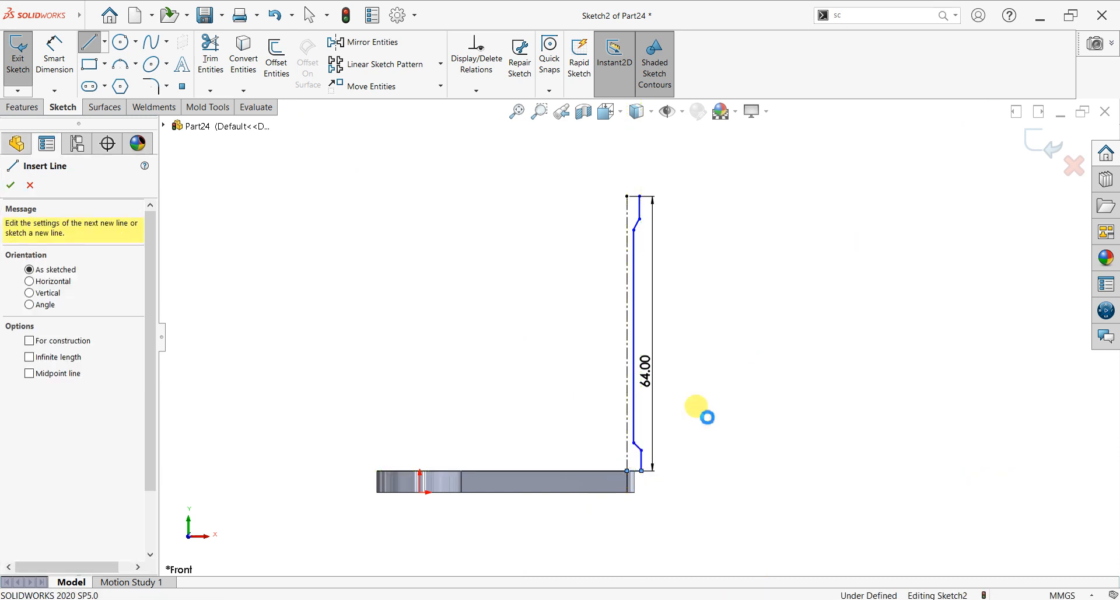
{"action": "key", "text": "Escape"}
Make the profile's lower short vertical line collinear with the silhouette edge of the wedge's outer end.
{"action": "scroll", "coordinate": [650, 477], "scroll_direction": "down", "scroll_amount": 3}
{"action": "scroll", "coordinate": [574, 383], "scroll_direction": "up", "scroll_amount": 2}
{"action": "scroll", "coordinate": [574, 384], "scroll_direction": "down", "scroll_amount": 2}
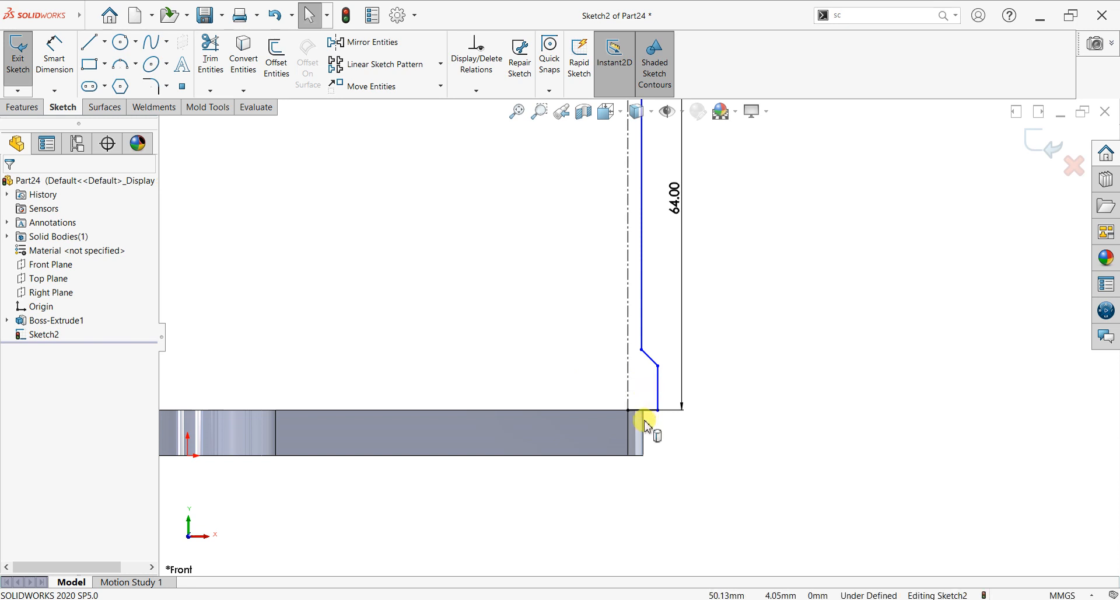
{"action": "left_click", "coordinate": [666, 398], "text": "ctrl"}
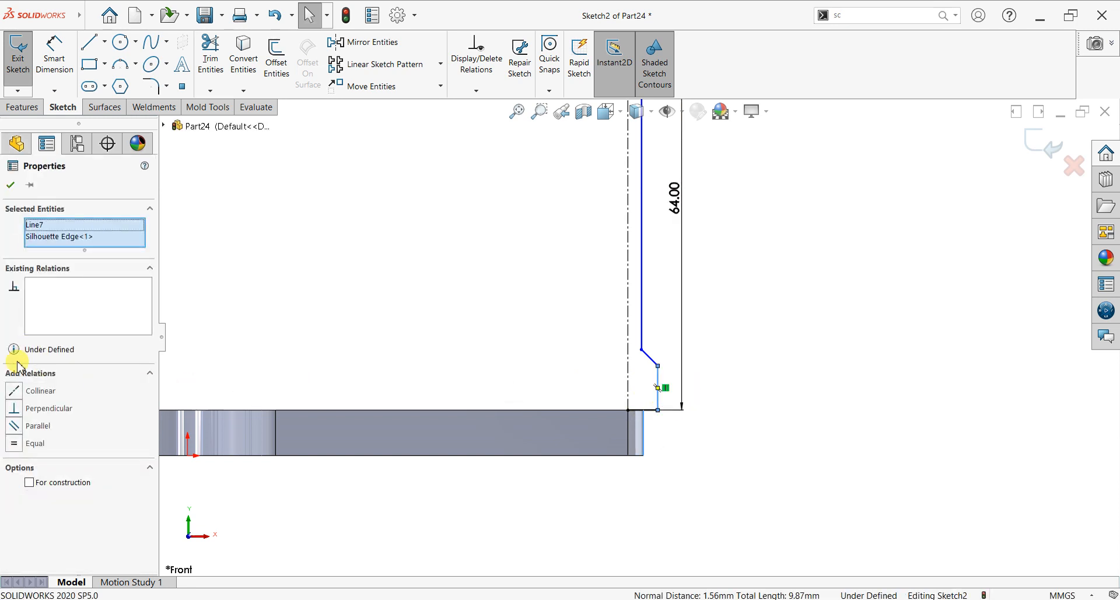
{"action": "left_click", "coordinate": [12, 392]}
Make the profile's upper short vertical line collinear with the lower short vertical line.
{"action": "scroll", "coordinate": [624, 238], "scroll_direction": "up", "scroll_amount": 2}
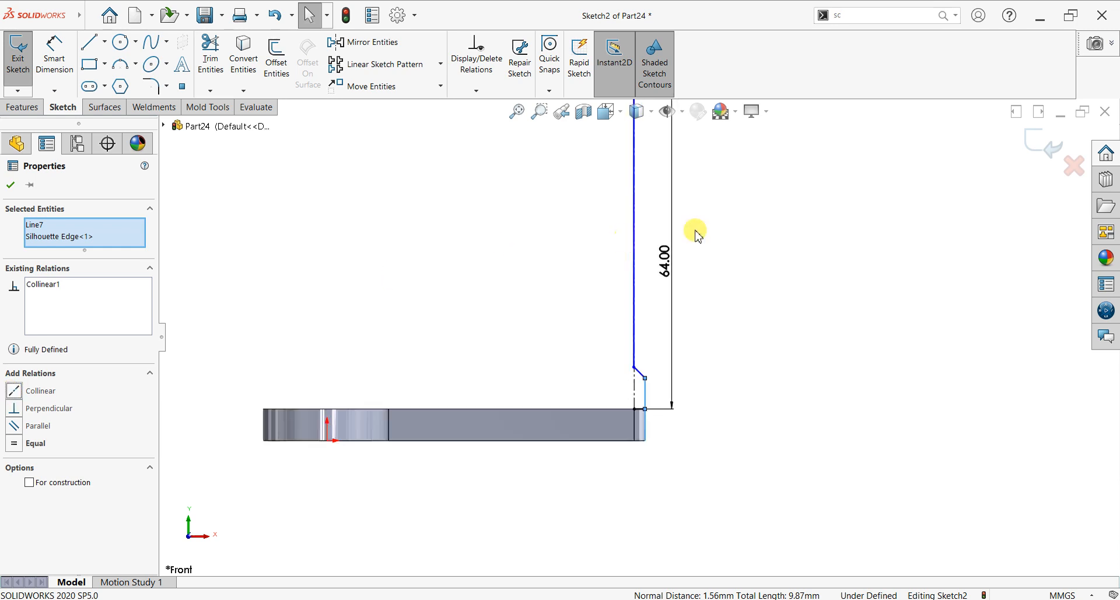
{"action": "scroll", "coordinate": [699, 231], "scroll_direction": "down", "scroll_amount": 2}
{"action": "scroll", "coordinate": [638, 320], "scroll_direction": "down", "scroll_amount": 1}
{"action": "scroll", "coordinate": [621, 280], "scroll_direction": "up", "scroll_amount": 2}
{"action": "scroll", "coordinate": [618, 204], "scroll_direction": "up", "scroll_amount": 1}
{"action": "scroll", "coordinate": [654, 187], "scroll_direction": "down", "scroll_amount": 3}
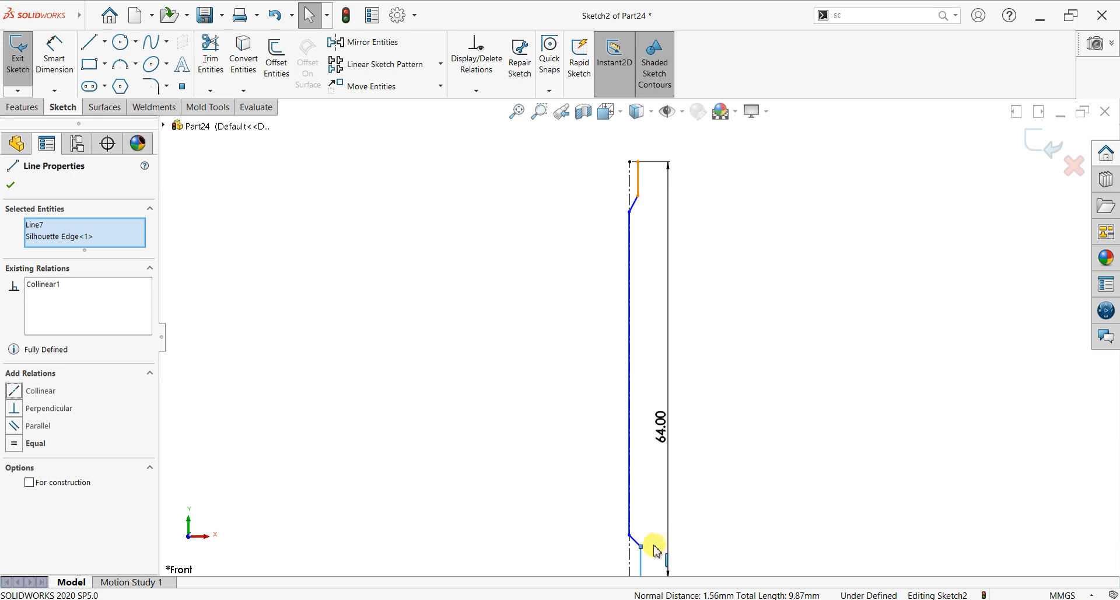
{"action": "left_click", "coordinate": [642, 555]}
{"action": "left_click", "coordinate": [641, 560], "text": "ctrl"}
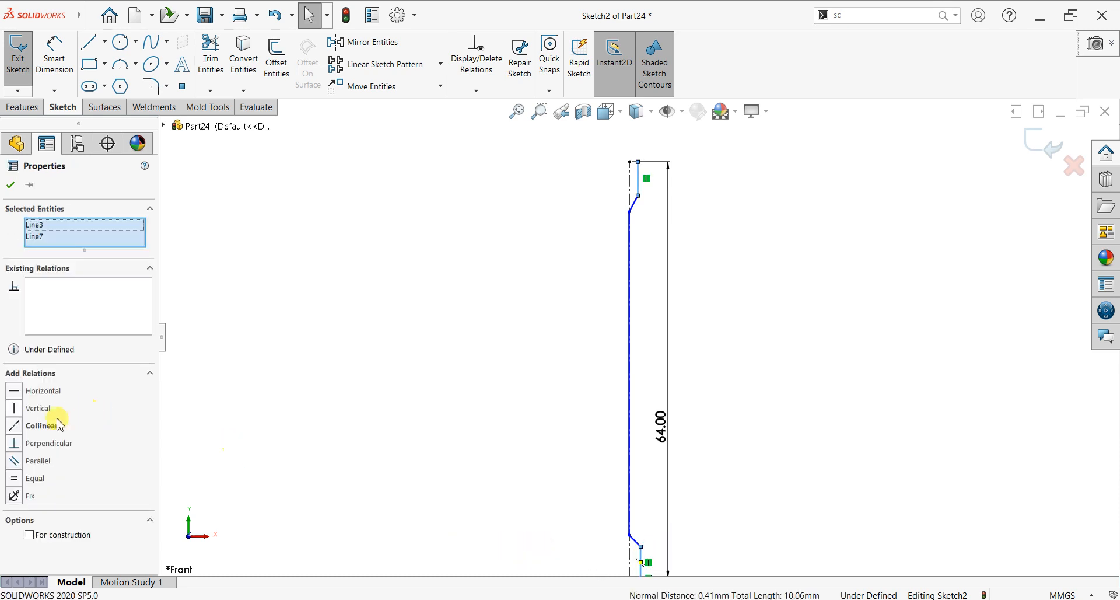
{"action": "left_click", "coordinate": [14, 432]}
{"action": "left_click", "coordinate": [11, 186]}
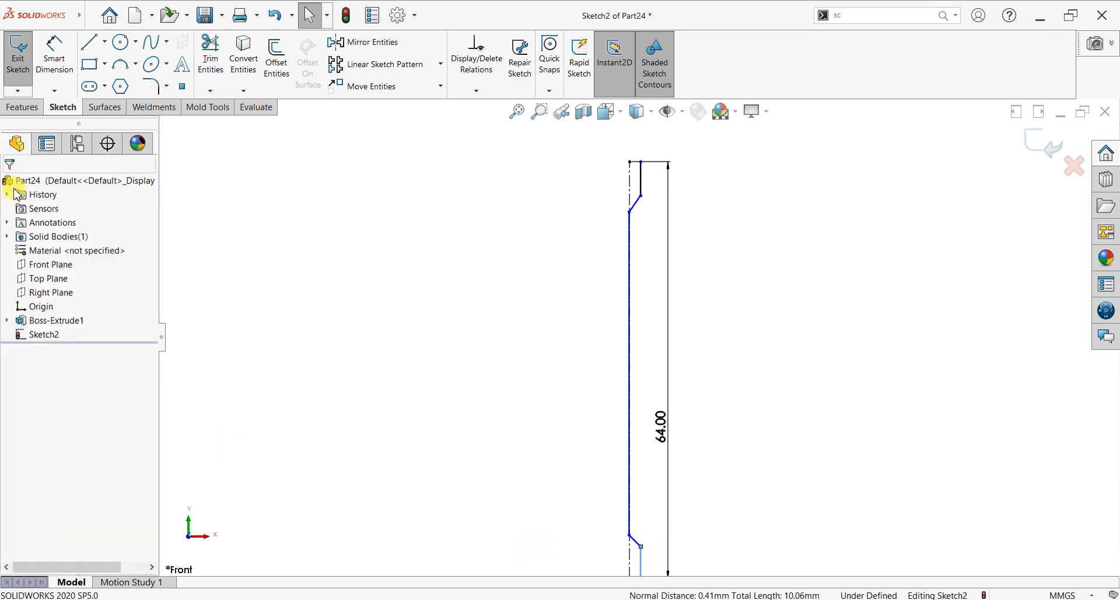
Move the profile's long vertical line outward to about 1.5 mm from the centerline.
{"action": "left_click", "coordinate": [634, 434]}
{"action": "left_click_drag", "start_coordinate": [639, 434], "coordinate": [641, 379]}
{"action": "scroll", "coordinate": [662, 254], "scroll_direction": "up", "scroll_amount": 2}
{"action": "scroll", "coordinate": [684, 453], "scroll_direction": "down", "scroll_amount": 2}
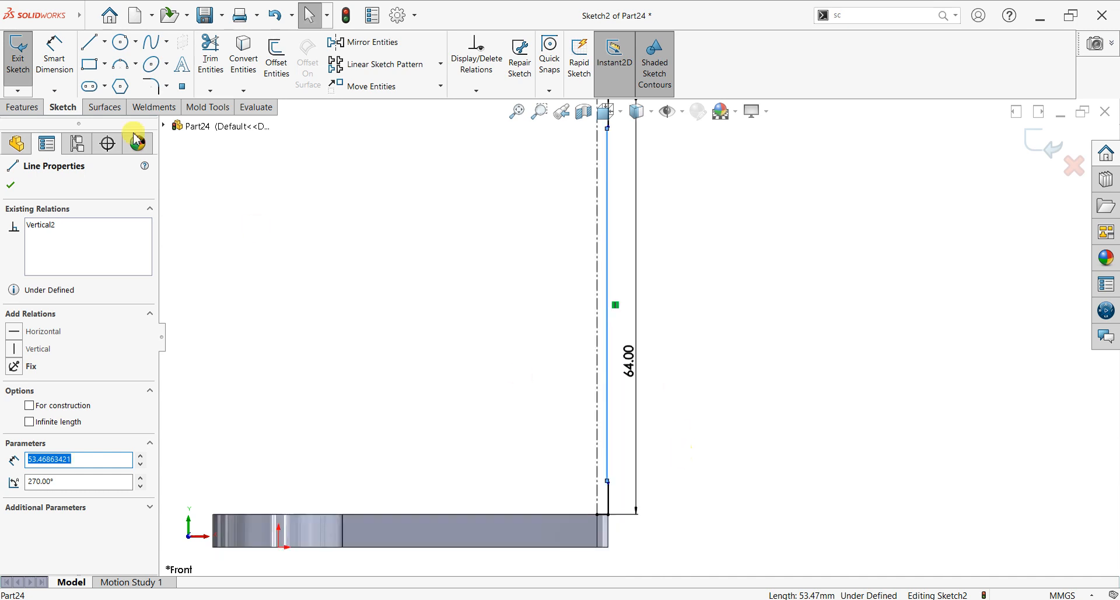
Add a driven dimension between the centerline and the profile's lower short vertical line.
{"action": "left_click", "coordinate": [54, 55]}
{"action": "left_click", "coordinate": [596, 503]}
{"action": "left_click", "coordinate": [608, 502]}
{"action": "left_click", "coordinate": [659, 508]}
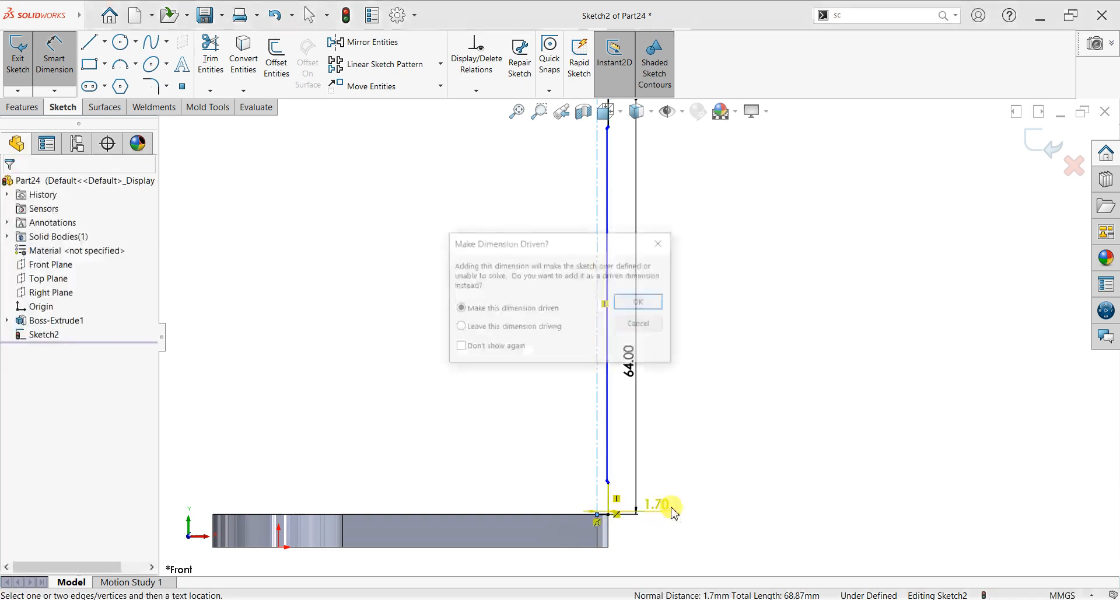
{"action": "left_click", "coordinate": [643, 307]}
Dimension the long vertical line at a distance of 1 mm from the centerline.
{"action": "left_click", "coordinate": [594, 430]}
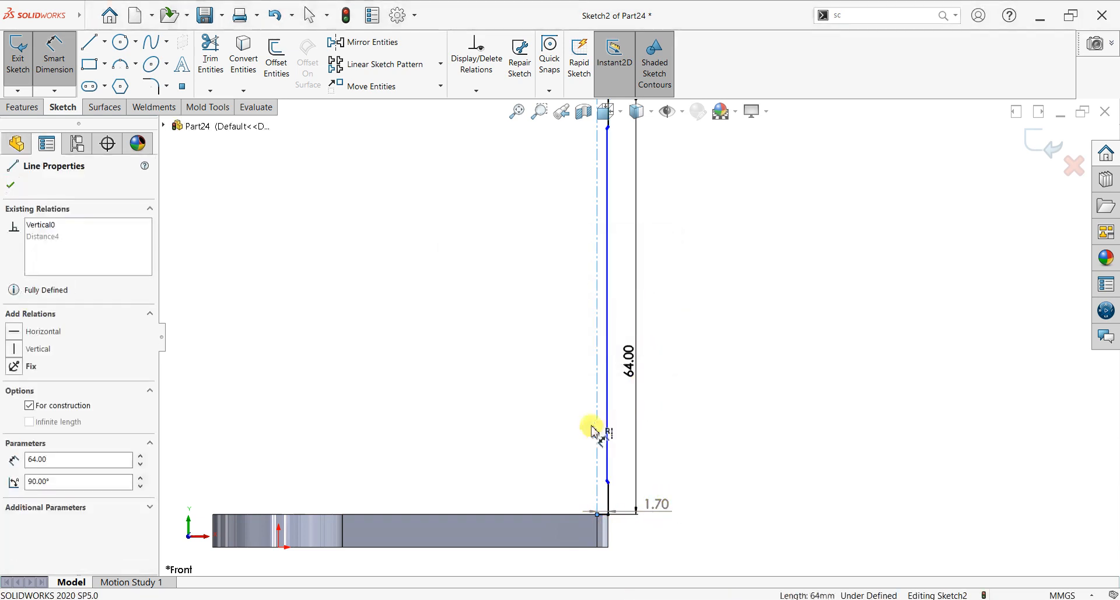
{"action": "left_click", "coordinate": [608, 430]}
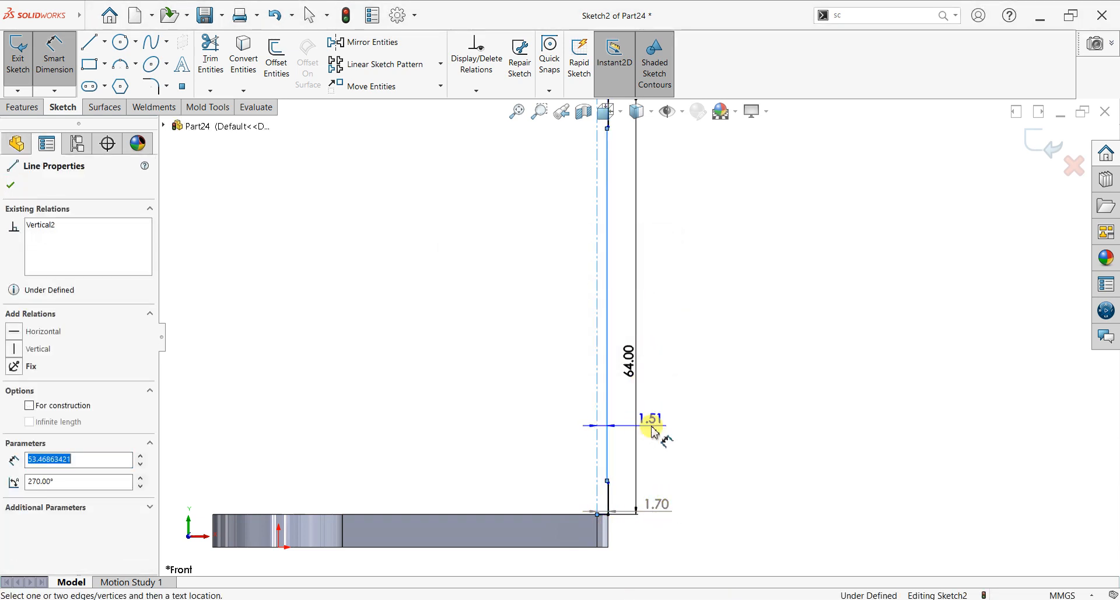
{"action": "left_click", "coordinate": [670, 431]}
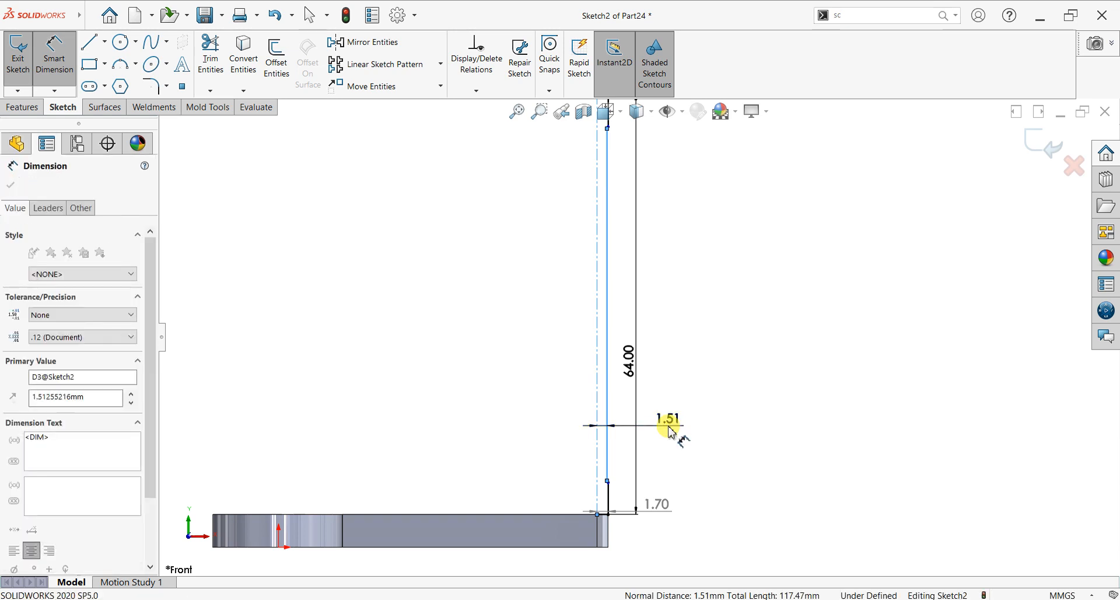
{"action": "type", "text": "1"}
{"action": "key", "text": "Return"}
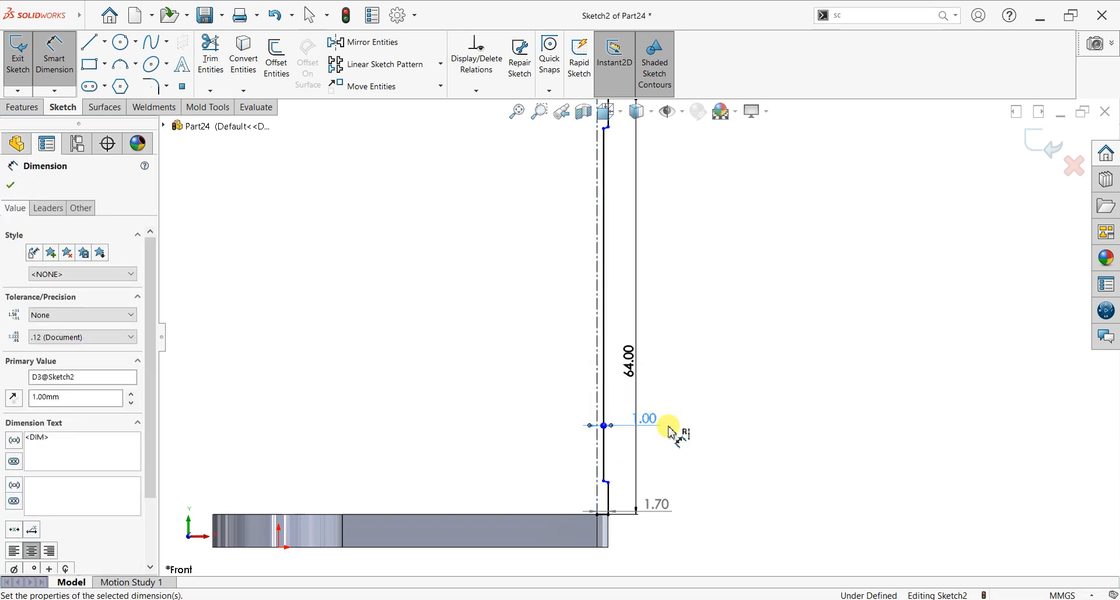
{"action": "scroll", "coordinate": [610, 496], "scroll_direction": "down", "scroll_amount": 4}
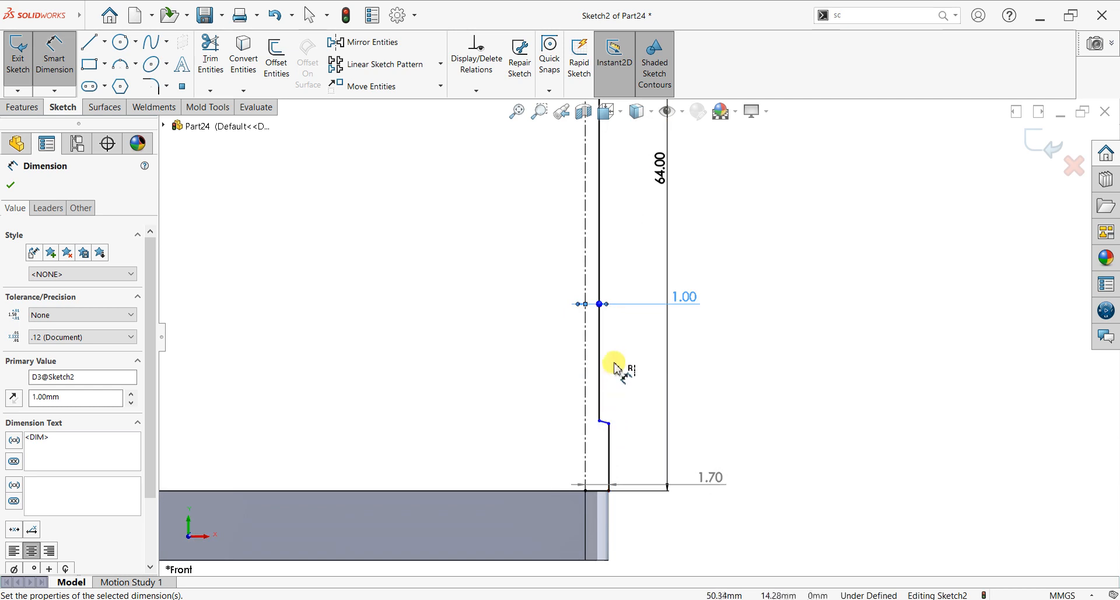
{"action": "scroll", "coordinate": [613, 350], "scroll_direction": "up", "scroll_amount": 3}
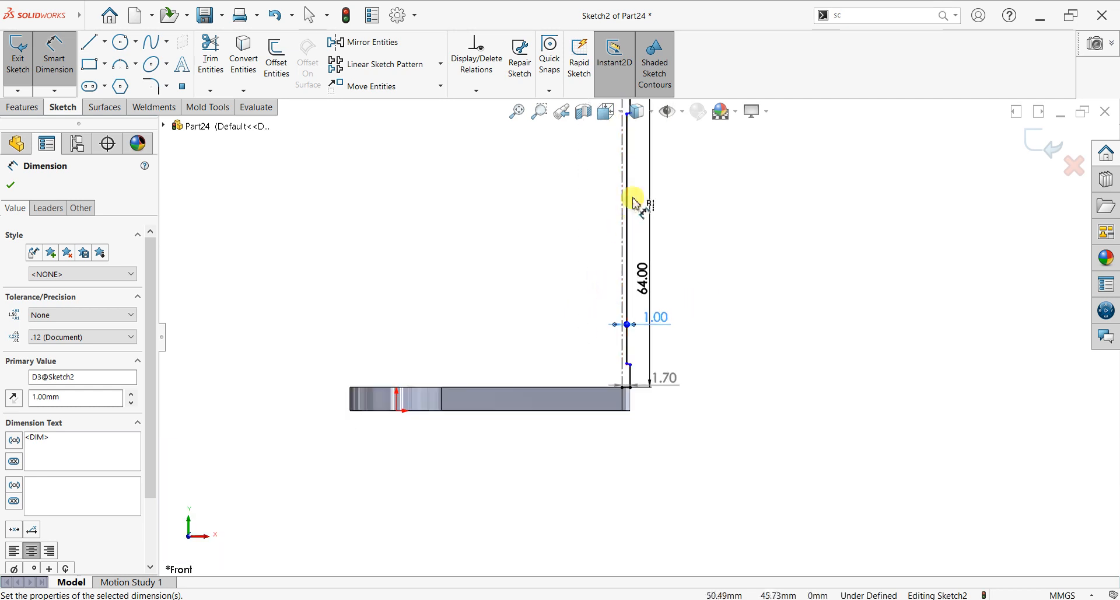
{"action": "scroll", "coordinate": [627, 359], "scroll_direction": "down", "scroll_amount": 4}
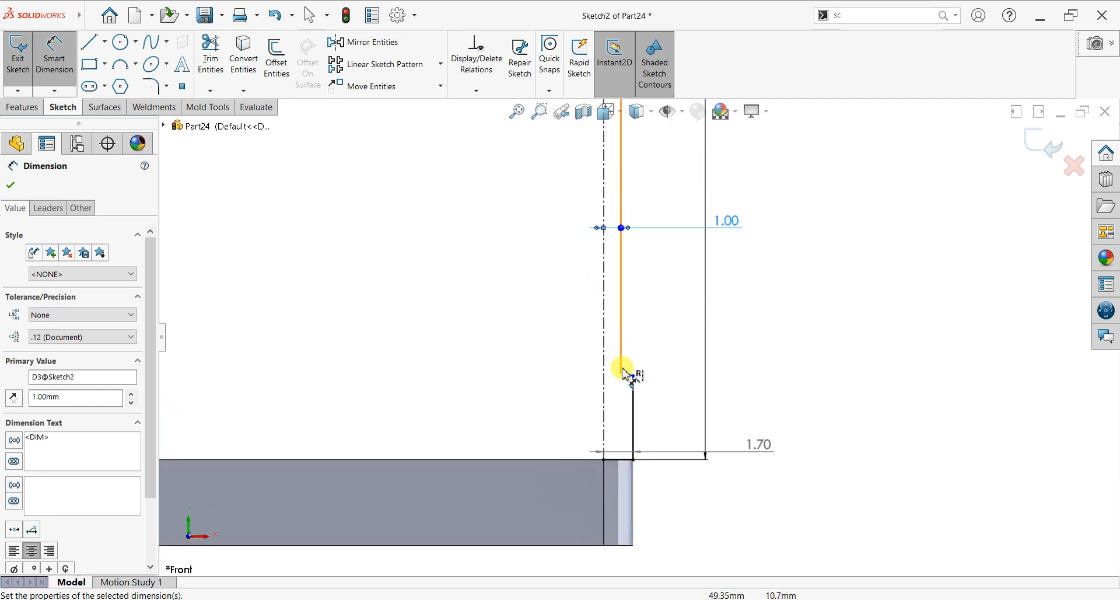
{"action": "left_click", "coordinate": [633, 377]}
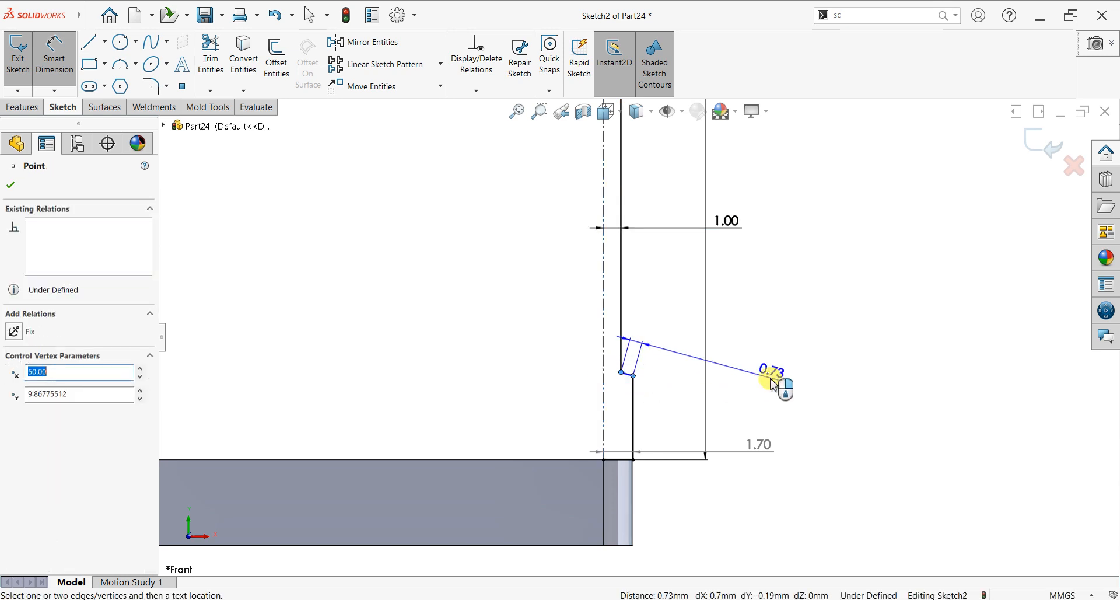
{"action": "key", "text": "Escape"}
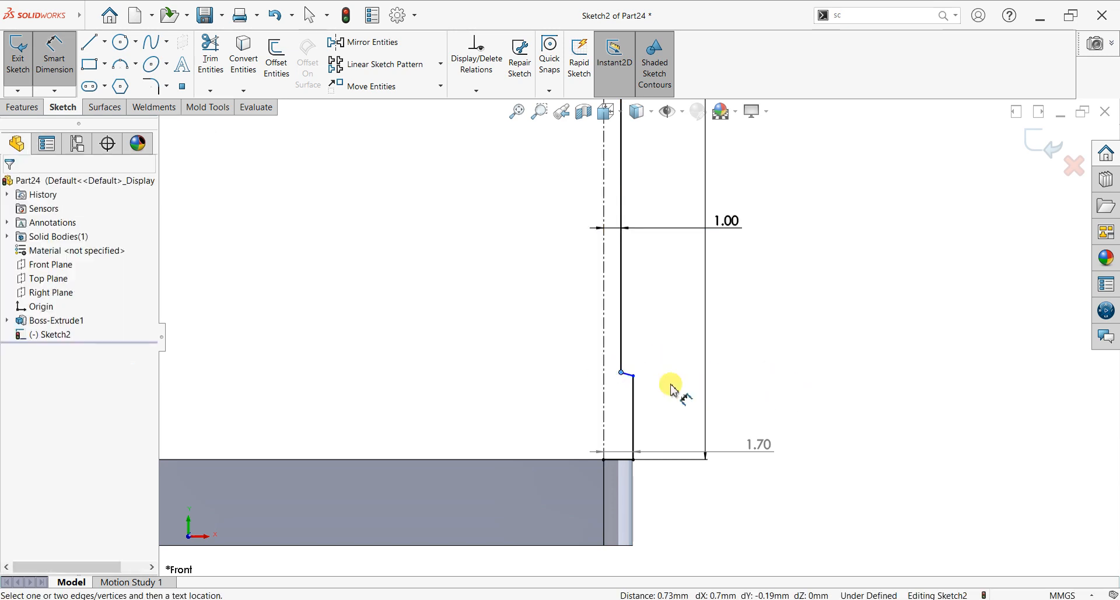
{"action": "key", "text": "Escape"}
Move the long vertical line's lower end upward and dimension the lower slanted line's vertical height at 10 mm.
{"action": "left_click_drag", "start_coordinate": [623, 378], "coordinate": [622, 351]}
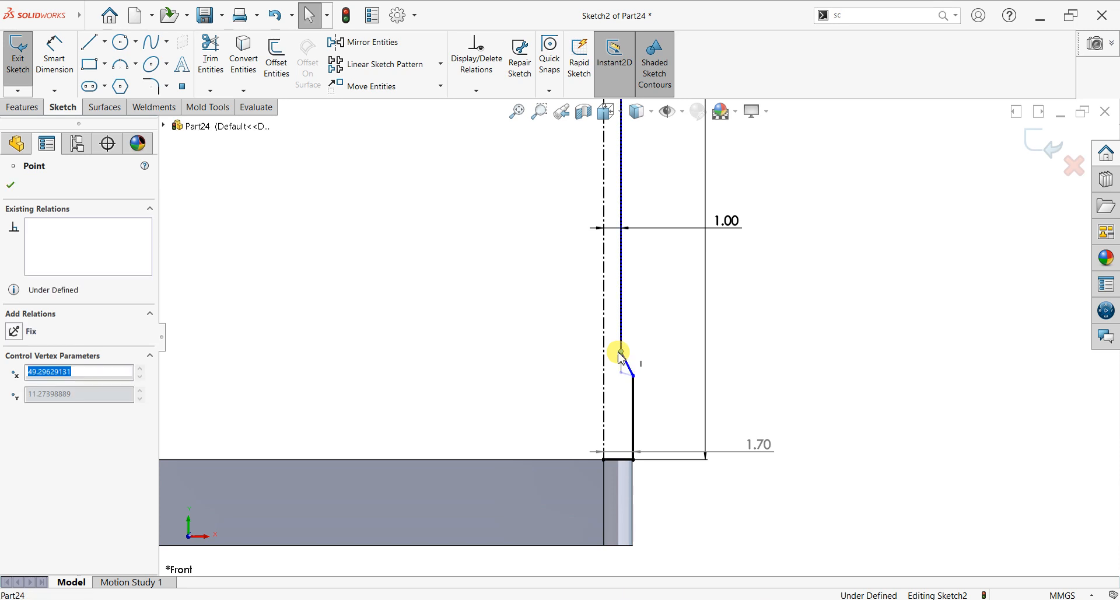
{"action": "left_click", "coordinate": [63, 63]}
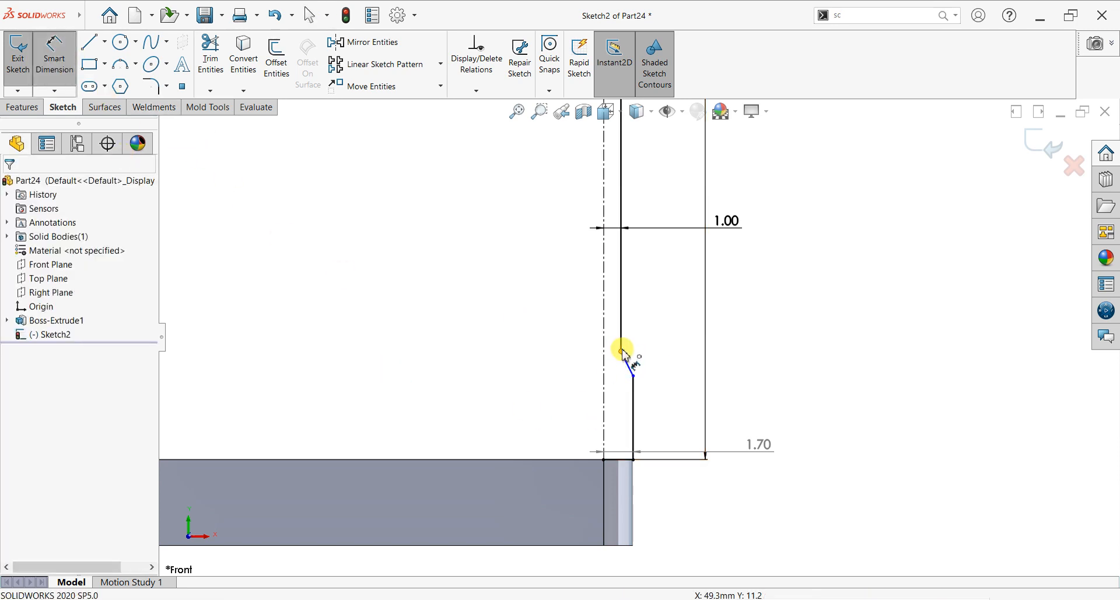
{"action": "left_click", "coordinate": [633, 376]}
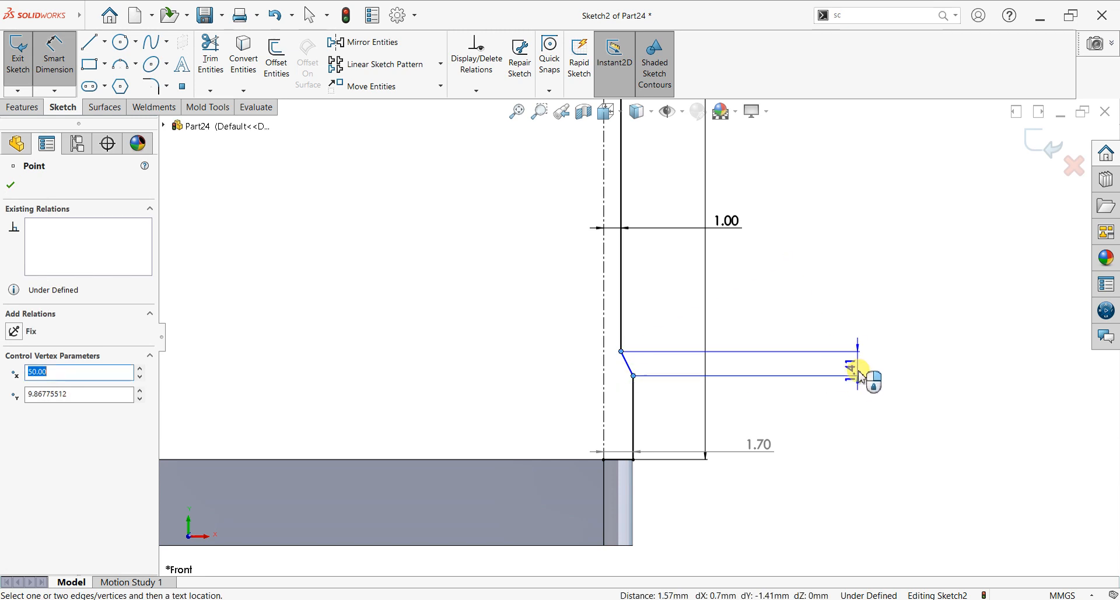
{"action": "left_click", "coordinate": [864, 369]}
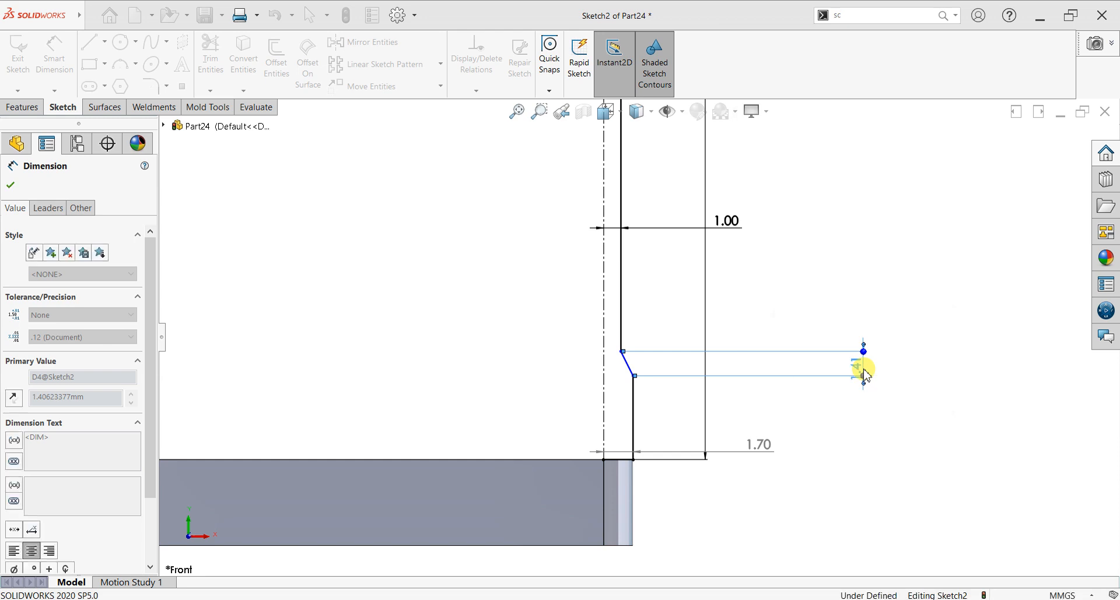
{"action": "key", "text": "Escape"}
{"action": "key", "text": "Escape"}
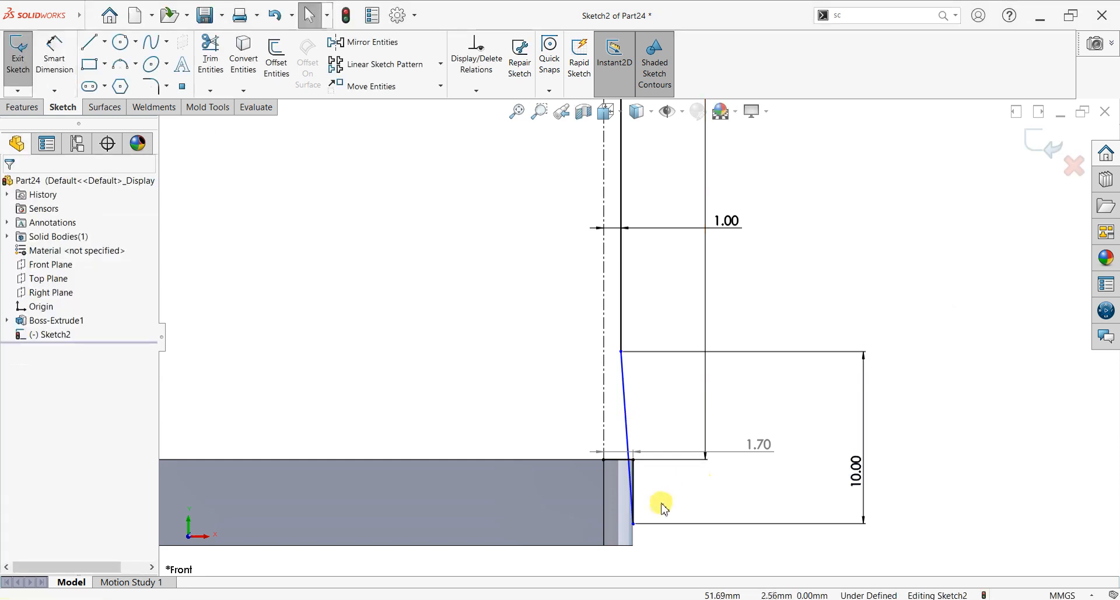
Move the lower slanted line's bottom endpoint above the base and dimension the lower short vertical line at 5 mm.
{"action": "left_click_drag", "start_coordinate": [636, 449], "coordinate": [639, 385]}
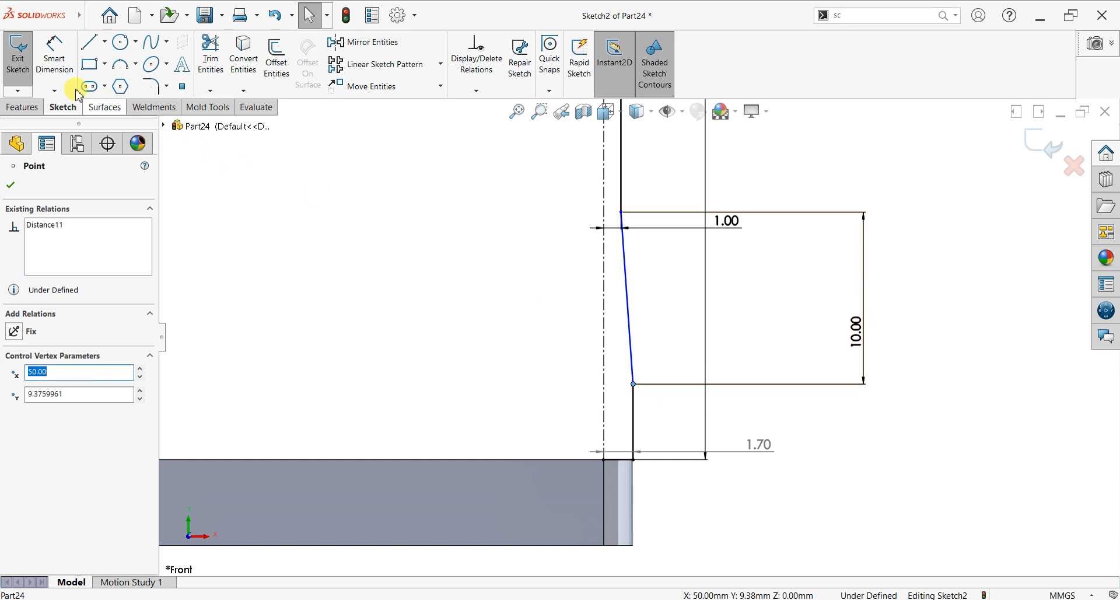
{"action": "left_click", "coordinate": [54, 53]}
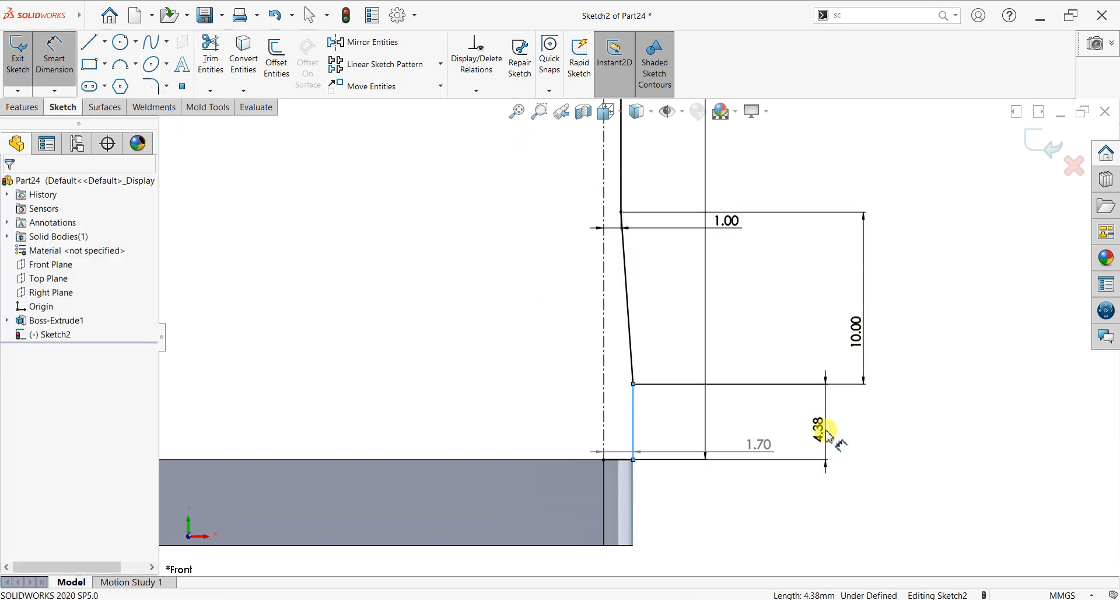
{"action": "left_click", "coordinate": [829, 435]}
{"action": "type", "text": "5"}
{"action": "key", "text": "Return"}
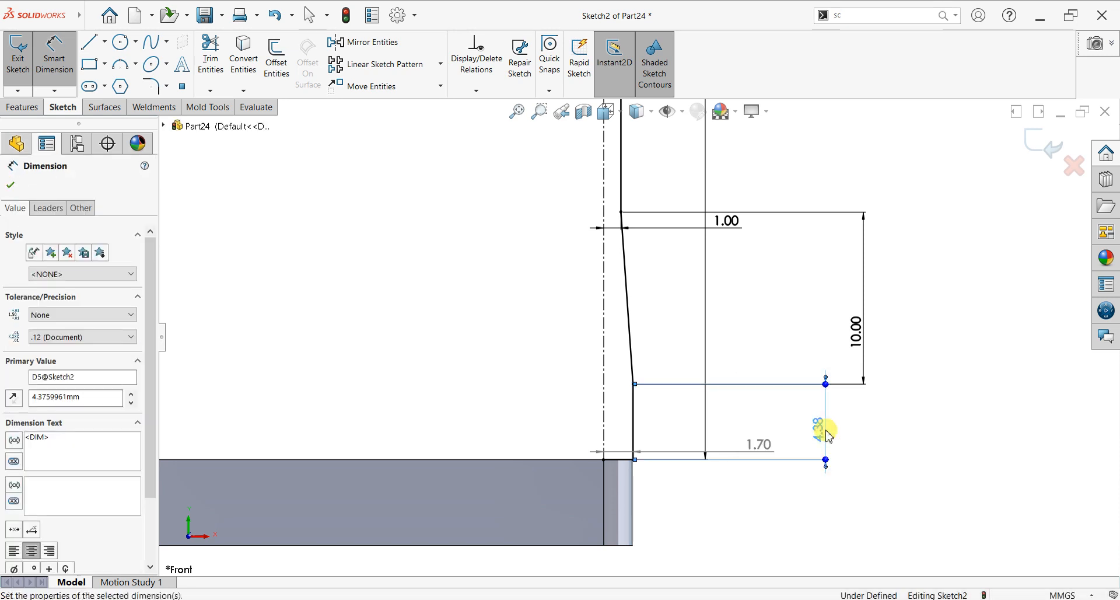
Move the long vertical line's upper end downward so the upper slanted line spans about 3.1 mm in height.
{"action": "scroll", "coordinate": [670, 170], "scroll_direction": "up", "scroll_amount": 6}
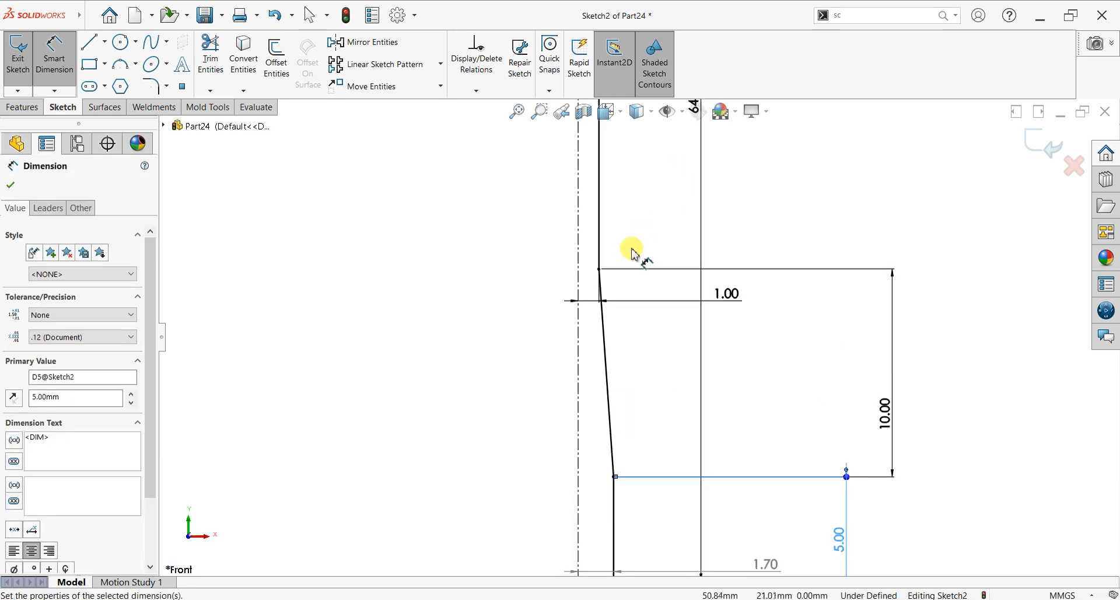
{"action": "scroll", "coordinate": [654, 251], "scroll_direction": "down", "scroll_amount": 10}
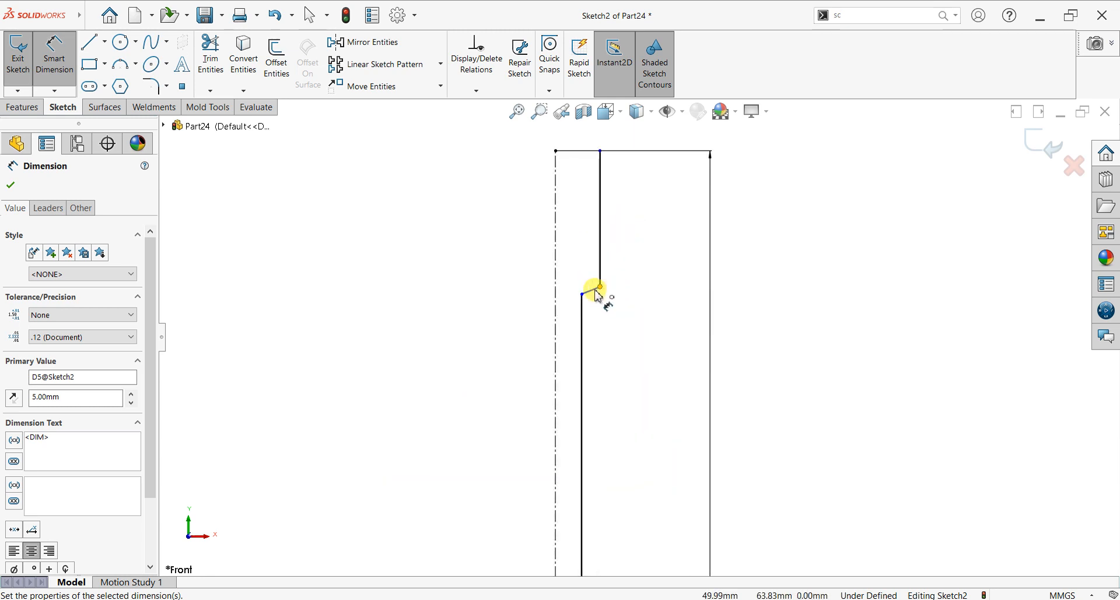
{"action": "key", "text": "Escape"}
{"action": "mouse_move", "coordinate": [583, 295]}
{"action": "left_mouse_down"}
{"action": "mouse_move", "coordinate": [586, 344]}
{"action": "mouse_move", "coordinate": [572, 370]}
{"action": "left_mouse_up"}
{"action": "scroll", "coordinate": [640, 408], "scroll_direction": "up", "scroll_amount": 2}
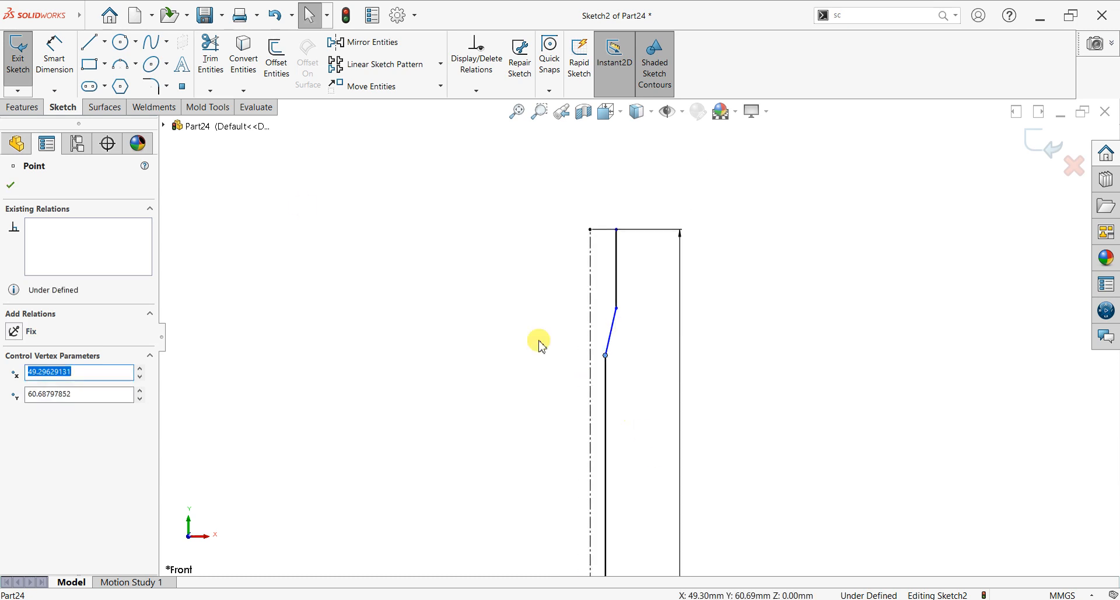
Dimension the profile's upper short vertical line at 5 mm.
{"action": "left_click", "coordinate": [58, 69]}
{"action": "scroll", "coordinate": [675, 399], "scroll_direction": "up", "scroll_amount": 3}
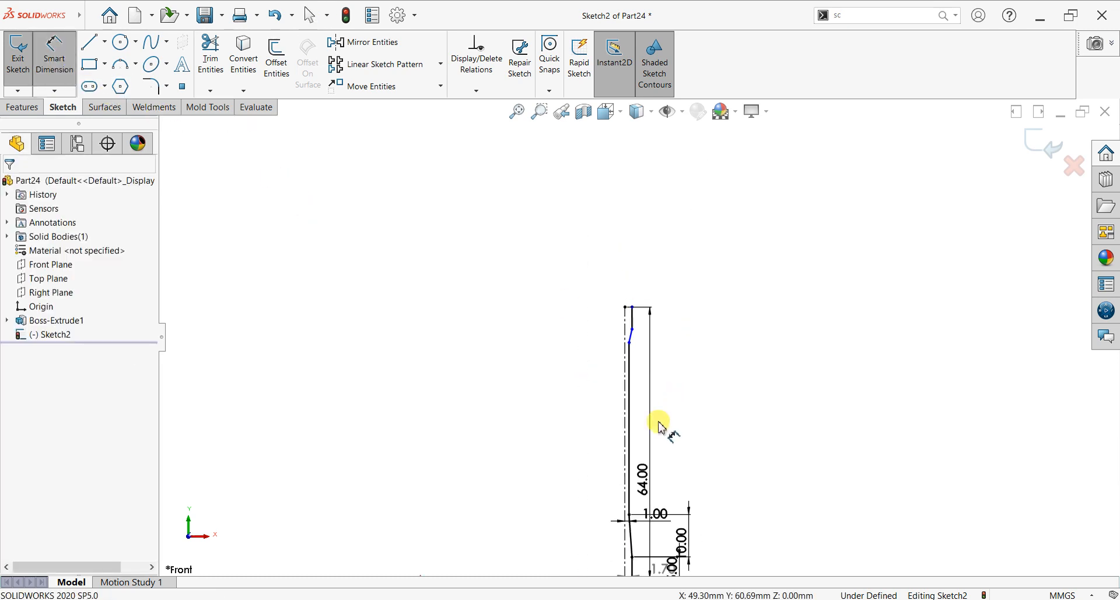
{"action": "scroll", "coordinate": [653, 425], "scroll_direction": "down", "scroll_amount": 3}
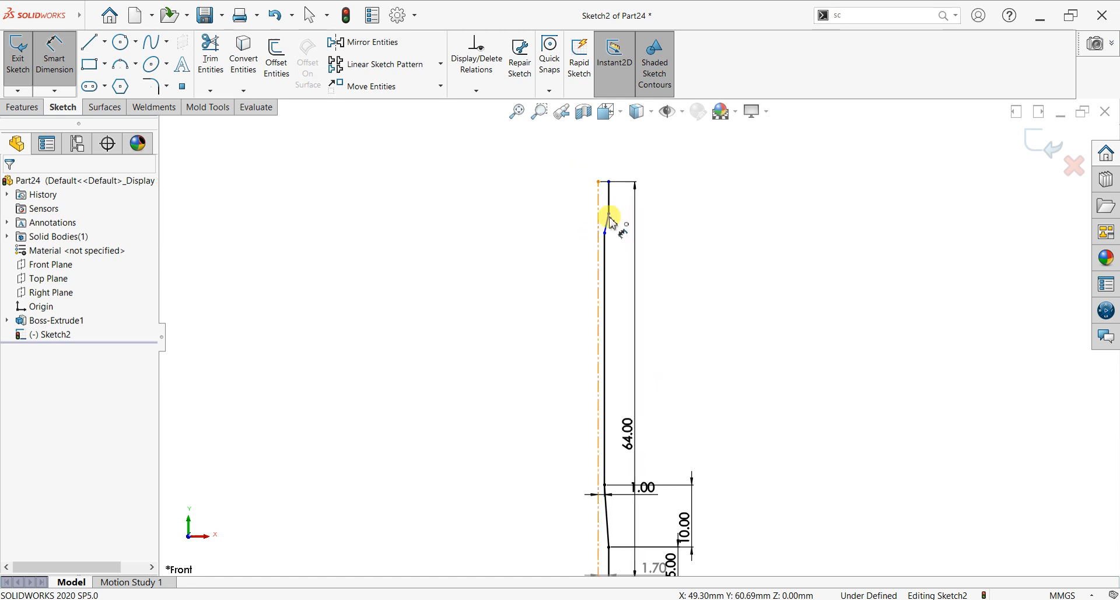
{"action": "left_click", "coordinate": [610, 214]}
{"action": "left_click", "coordinate": [609, 183]}
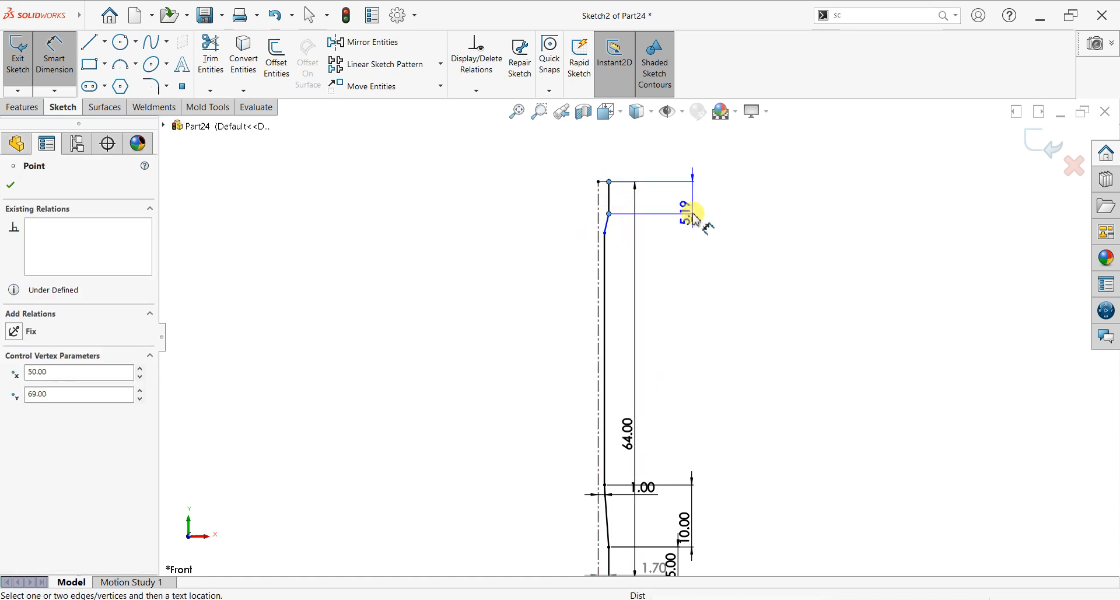
{"action": "left_click", "coordinate": [695, 217]}
{"action": "key", "text": "Return"}
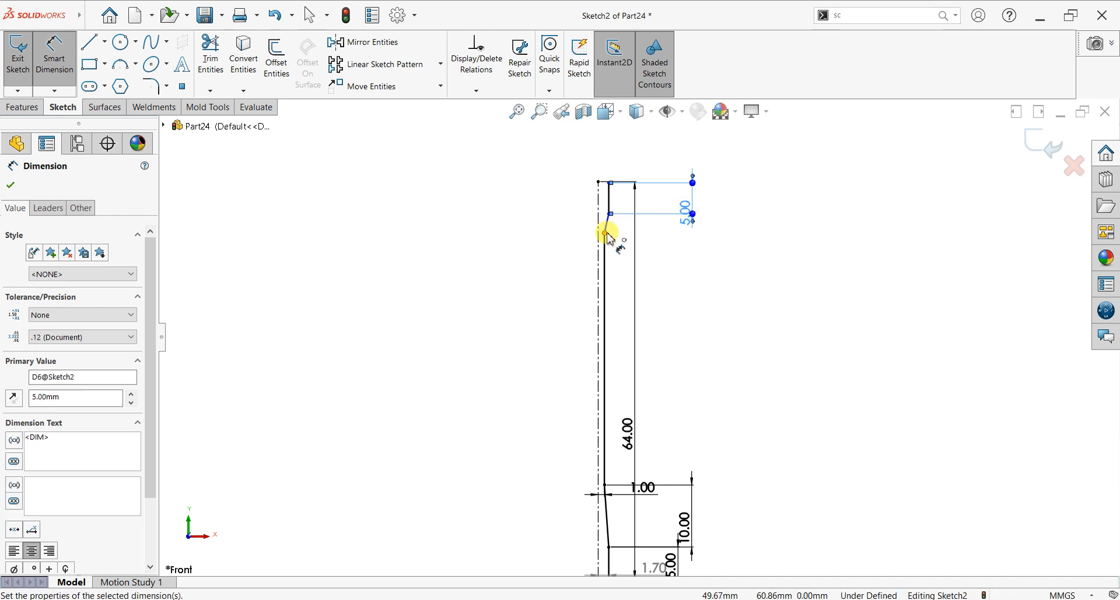
Dimension the vertical height between the upper slanted line's endpoints at 10 mm.
{"action": "left_click", "coordinate": [610, 214]}
{"action": "left_click", "coordinate": [605, 233]}
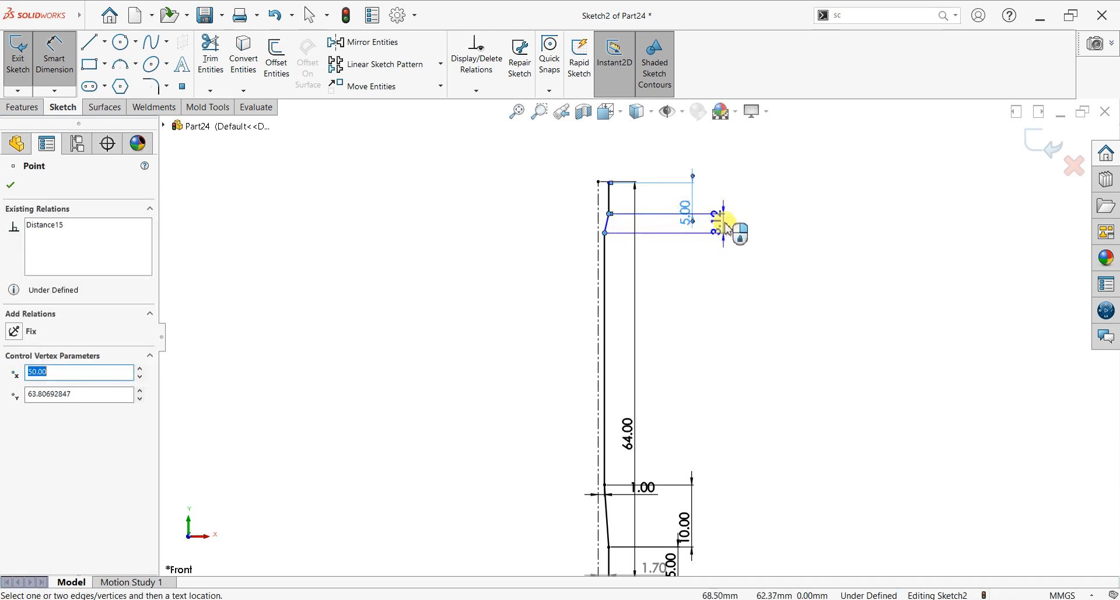
{"action": "left_click", "coordinate": [728, 226]}
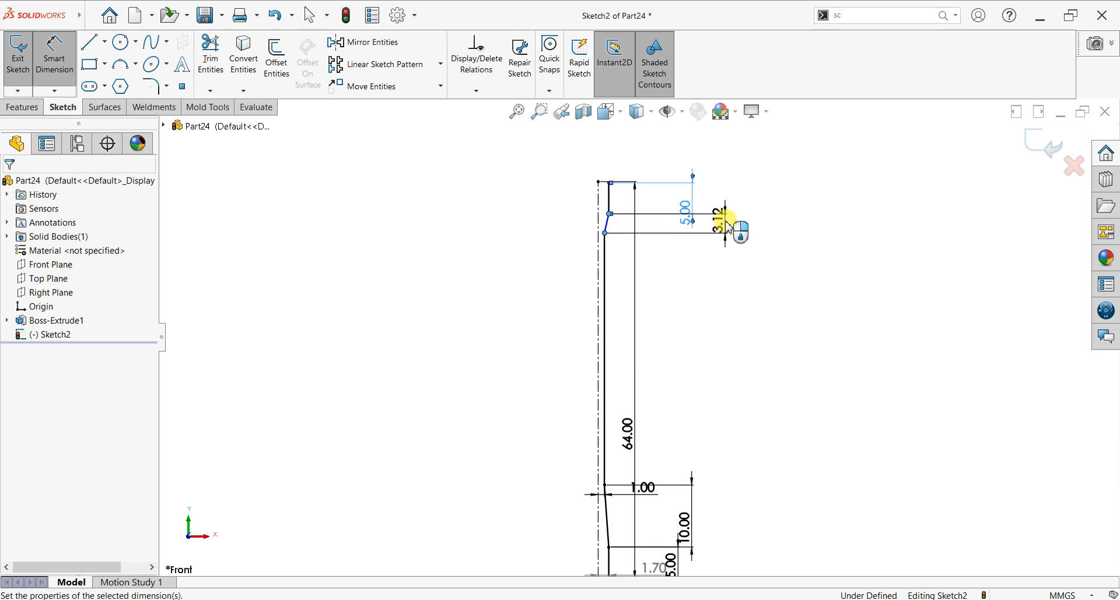
{"action": "type", "text": "10"}
{"action": "key", "text": "Return"}
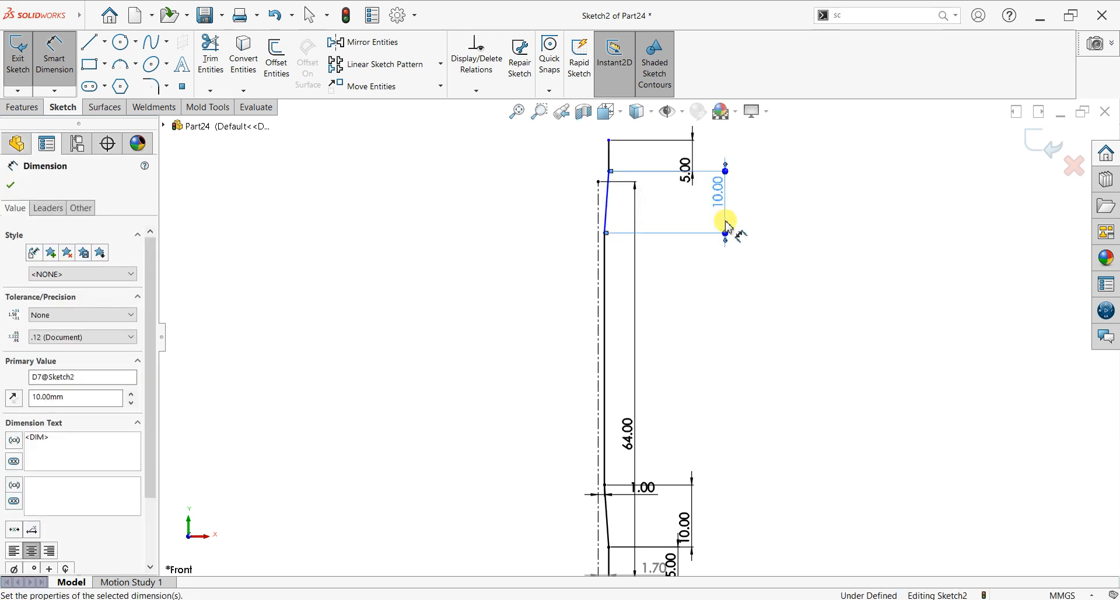
Add a horizontal relation between the centerline's top endpoint and the upper short vertical line's top endpoint.
{"action": "key", "text": "Escape"}
{"action": "key", "text": "Escape"}
{"action": "scroll", "coordinate": [612, 204], "scroll_direction": "down", "scroll_amount": 3}
{"action": "left_click", "coordinate": [618, 222]}
{"action": "left_click", "coordinate": [636, 148], "text": "ctrl"}
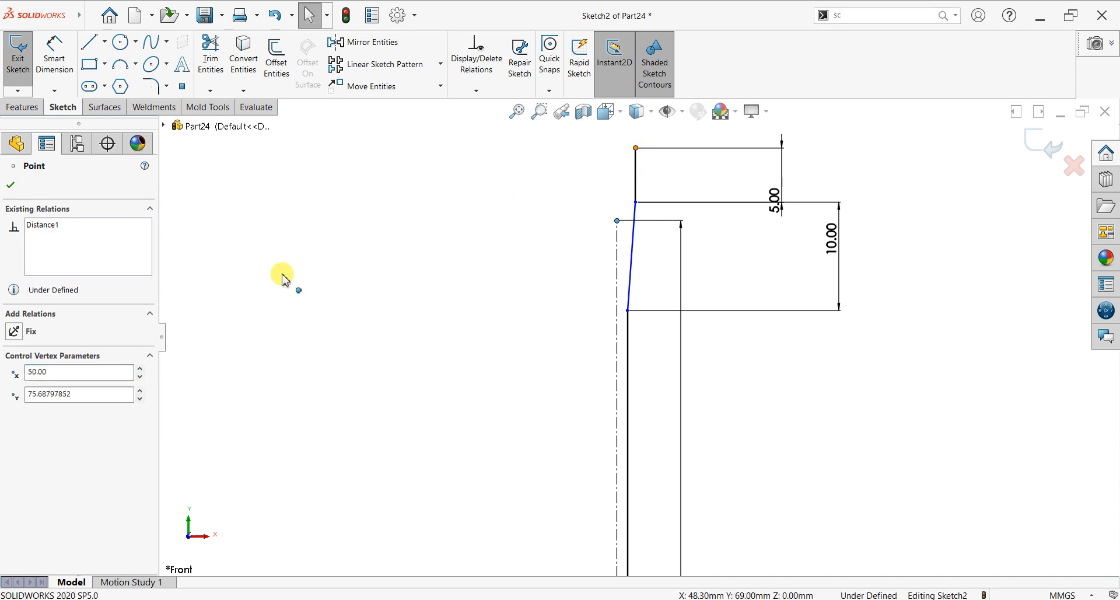
{"action": "left_click", "coordinate": [21, 394]}
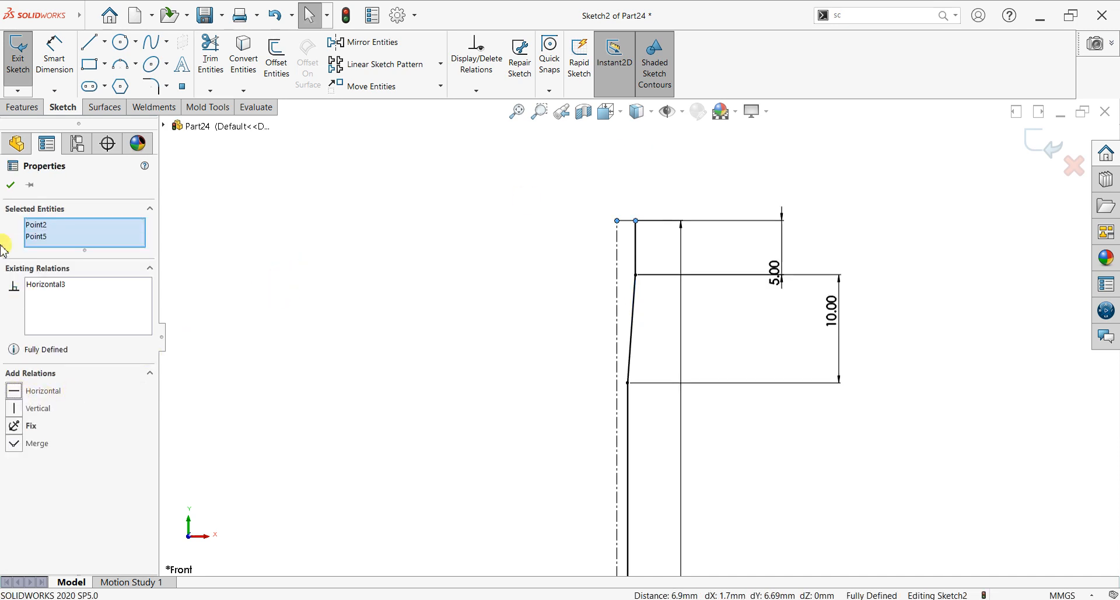
{"action": "left_click", "coordinate": [8, 186]}
Draw a horizontal line joining the centerline's top endpoint to the upper short vertical line's top endpoint.
{"action": "left_click", "coordinate": [91, 42]}
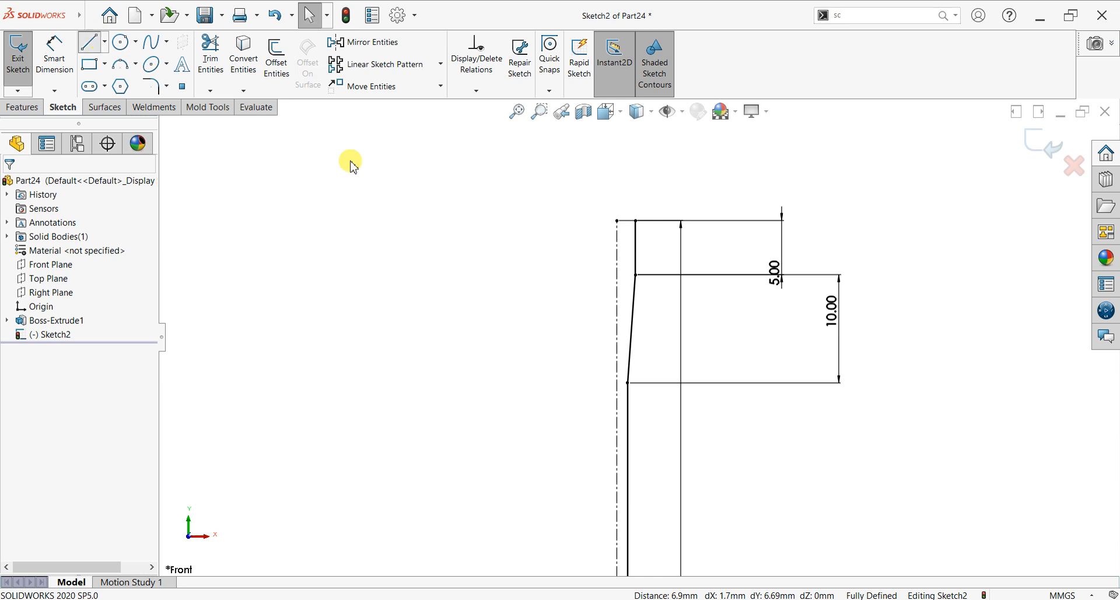
{"action": "left_click", "coordinate": [624, 224]}
{"action": "left_click", "coordinate": [625, 224]}
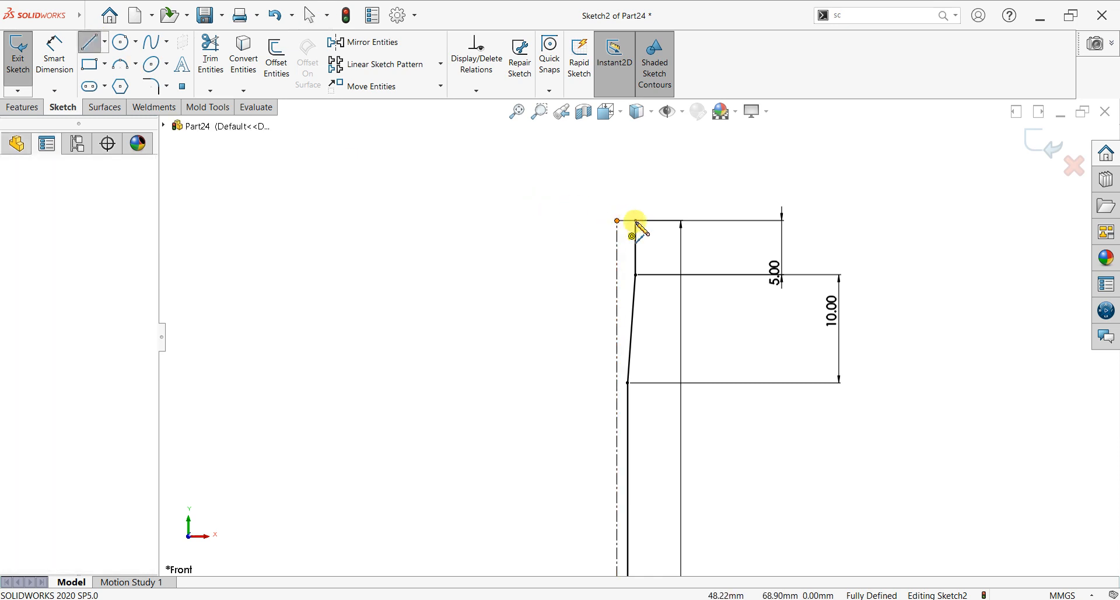
{"action": "left_click", "coordinate": [635, 222]}
{"action": "right_click", "coordinate": [608, 173]}
{"action": "left_click", "coordinate": [610, 176]}
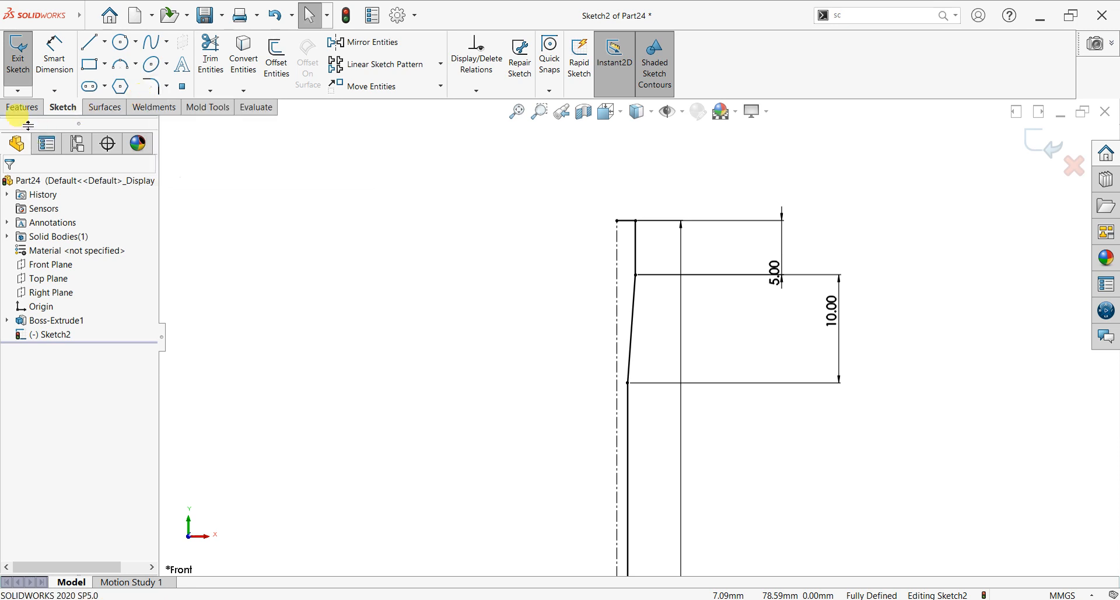
Revolve the profile 360° about the centerline with merged result, letting the open sketch be closed automatically.
{"action": "left_click", "coordinate": [23, 108]}
{"action": "left_click", "coordinate": [66, 59]}
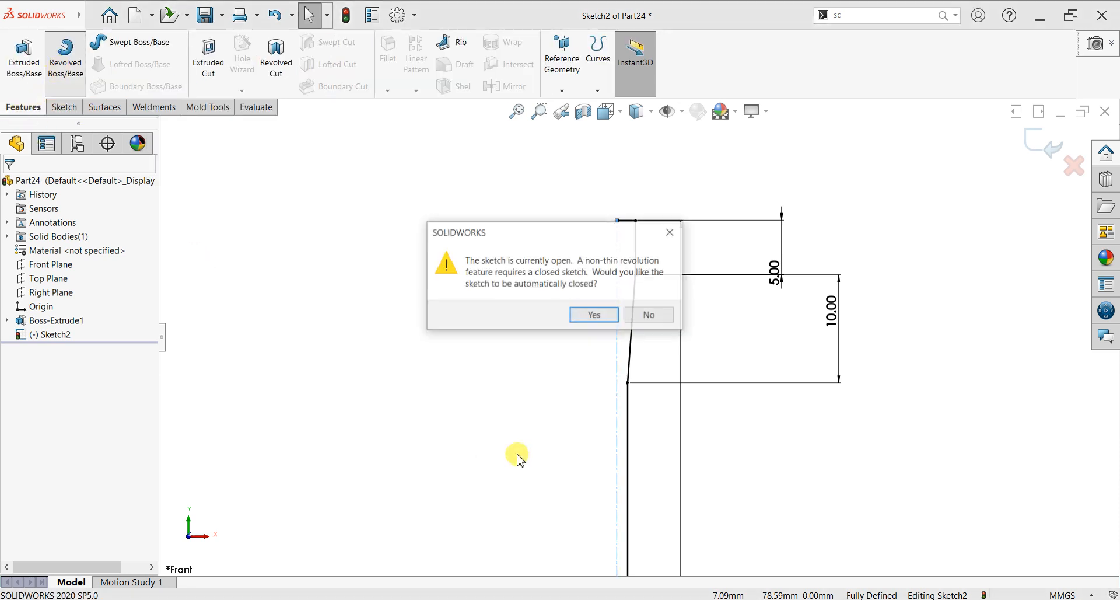
{"action": "left_click", "coordinate": [589, 315]}
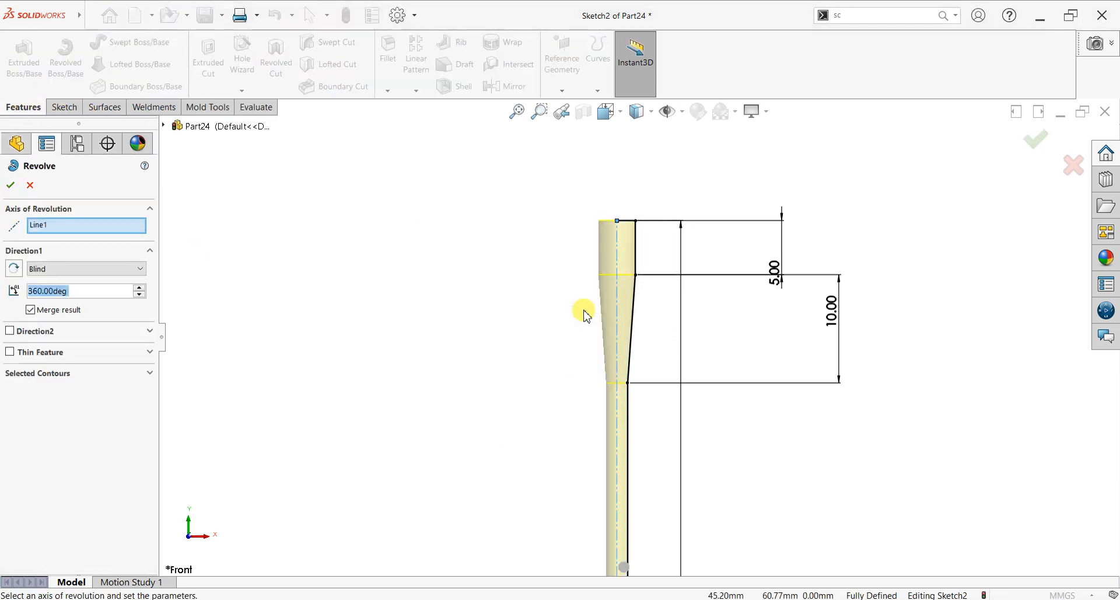
{"action": "left_click", "coordinate": [10, 188]}
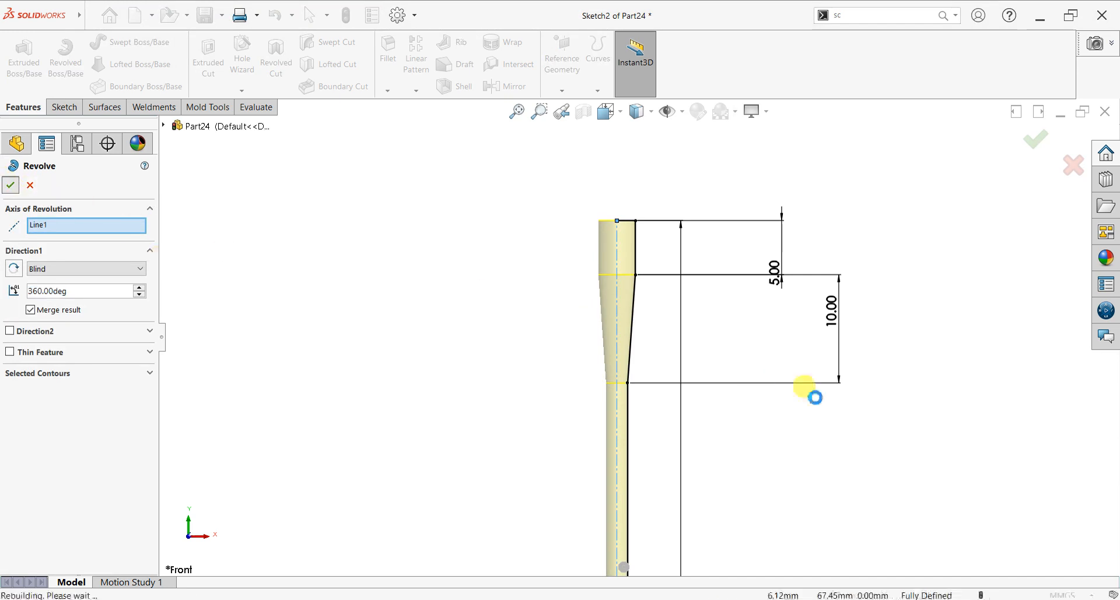
{"action": "scroll", "coordinate": [671, 486], "scroll_direction": "up", "scroll_amount": 5}
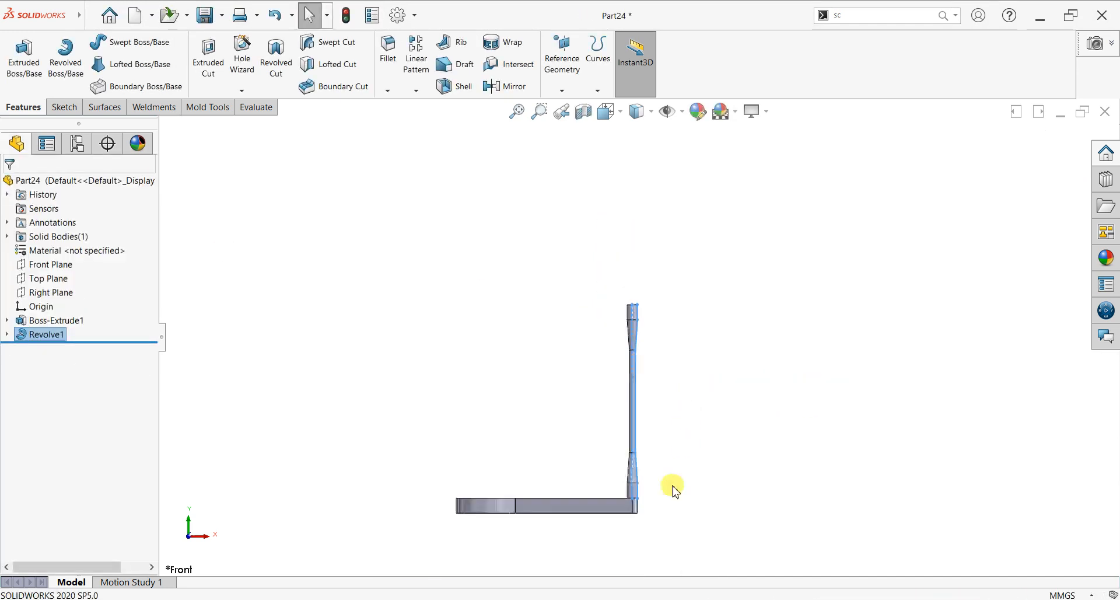
{"action": "left_click", "coordinate": [687, 382]}
Sketch a circle of 10 mm radius on the Top Plane, centered on the origin and matching the hub's edge.
{"action": "middle_click_drag", "start_coordinate": [687, 382], "coordinate": [660, 420]}
{"action": "scroll", "coordinate": [482, 457], "scroll_direction": "down", "scroll_amount": 5}
{"action": "scroll", "coordinate": [878, 353], "scroll_direction": "up", "scroll_amount": 3}
{"action": "scroll", "coordinate": [820, 303], "scroll_direction": "down", "scroll_amount": 2}
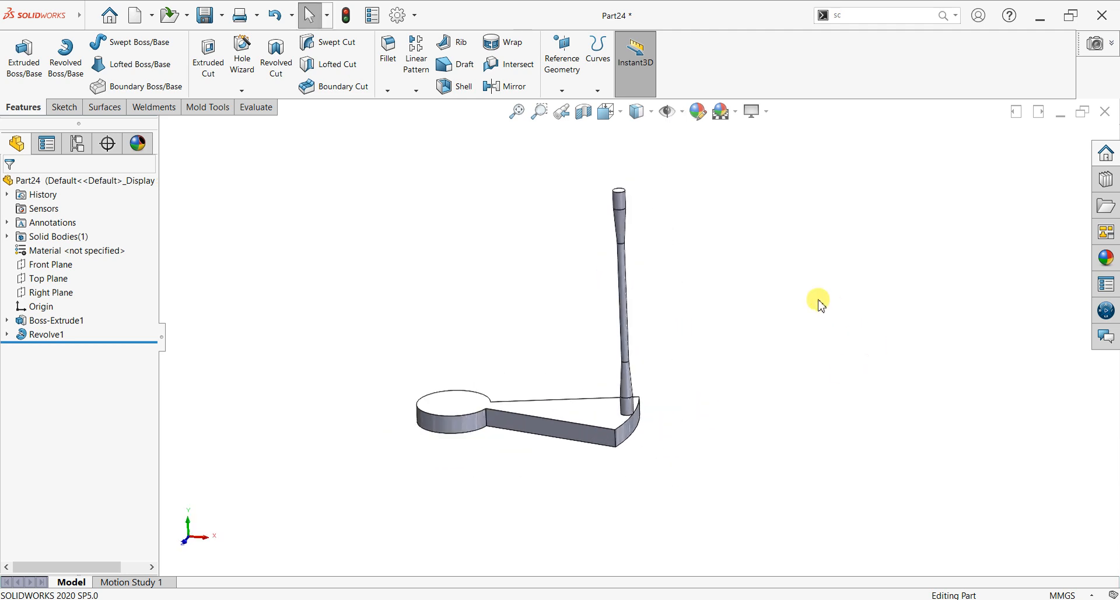
{"action": "left_click", "coordinate": [64, 280]}
{"action": "left_click", "coordinate": [65, 106]}
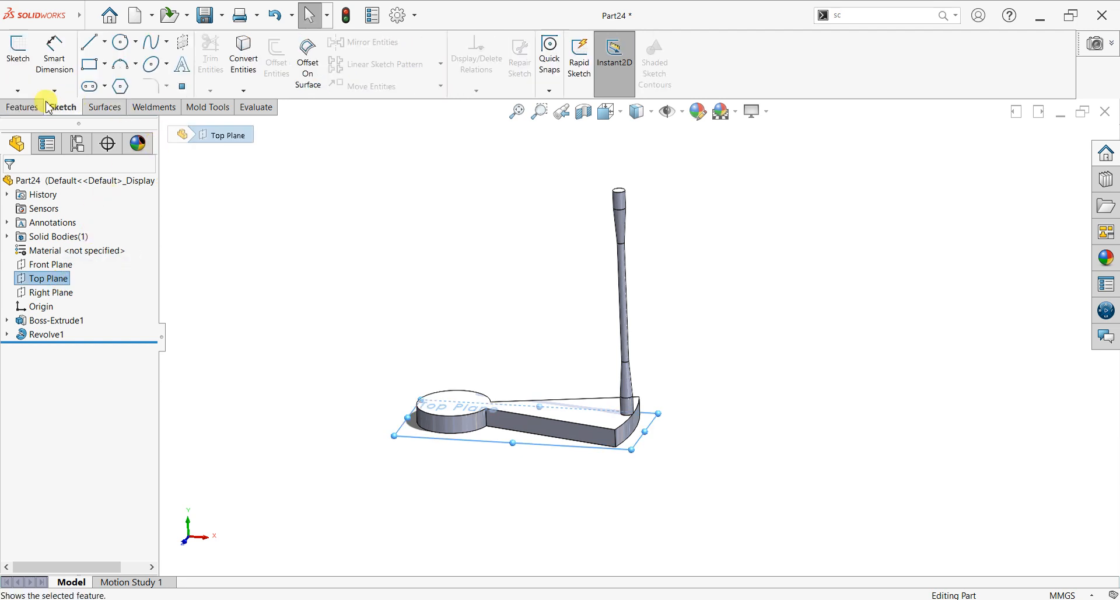
{"action": "left_click", "coordinate": [17, 56]}
{"action": "key", "text": "ctrl+8"}
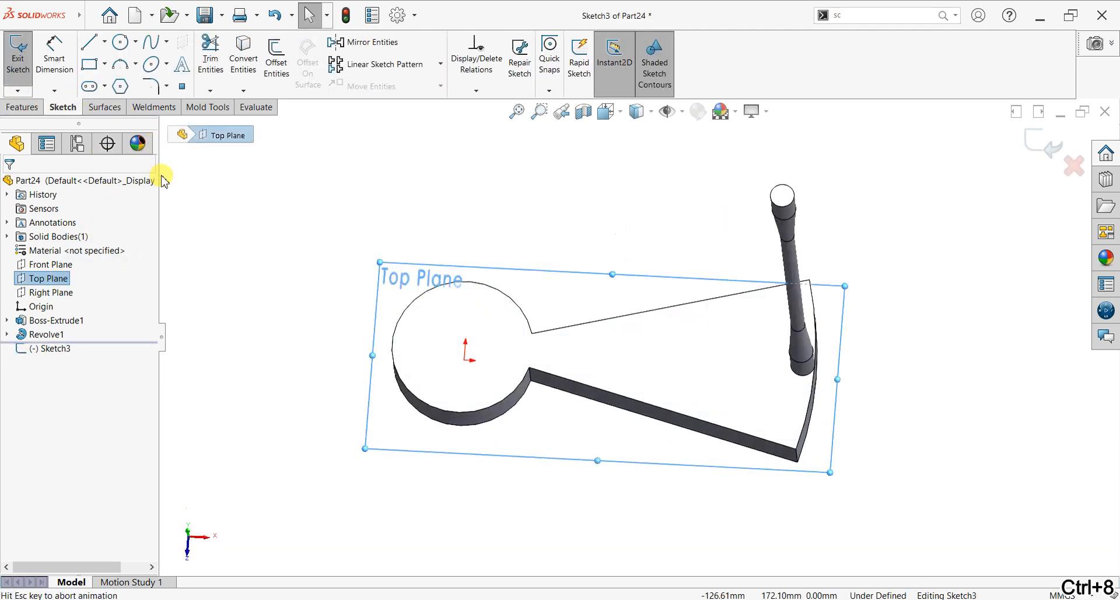
{"action": "left_click", "coordinate": [121, 42]}
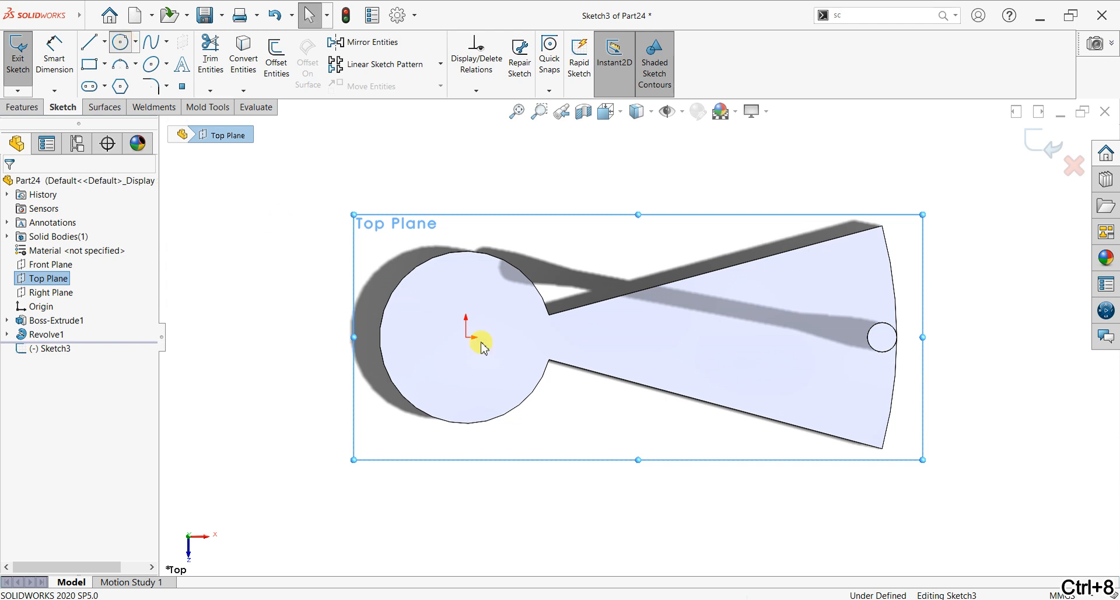
{"action": "left_click", "coordinate": [467, 337]}
{"action": "left_click", "coordinate": [500, 258]}
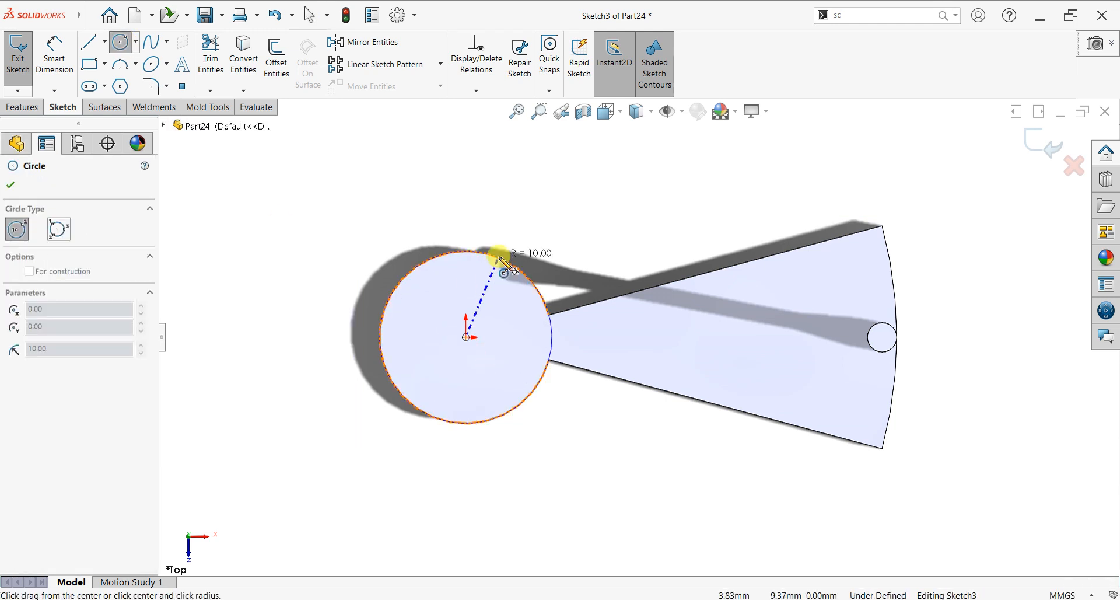
{"action": "left_click", "coordinate": [10, 184]}
Create a clockwise, constant-pitch helix from the circle sketch with 200 mm pitch, 9.25 revolutions and a 45° start angle.
{"action": "middle_click_drag", "start_coordinate": [726, 337], "coordinate": [724, 173]}
{"action": "scroll", "coordinate": [702, 322], "scroll_direction": "up", "scroll_amount": 2}
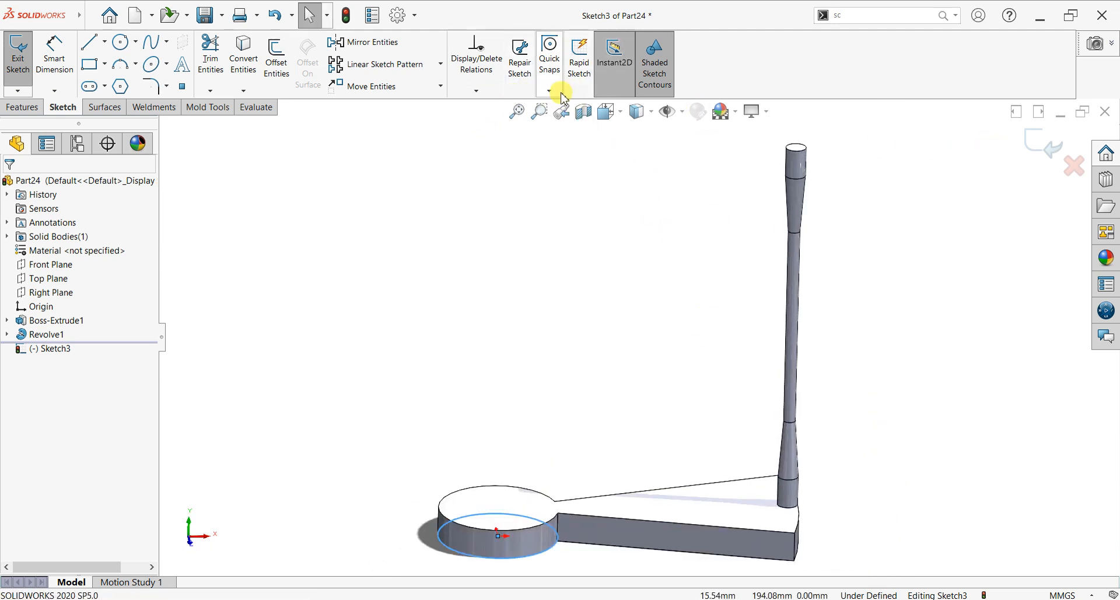
{"action": "left_click", "coordinate": [23, 107]}
{"action": "left_click", "coordinate": [597, 91]}
{"action": "left_click", "coordinate": [602, 119]}
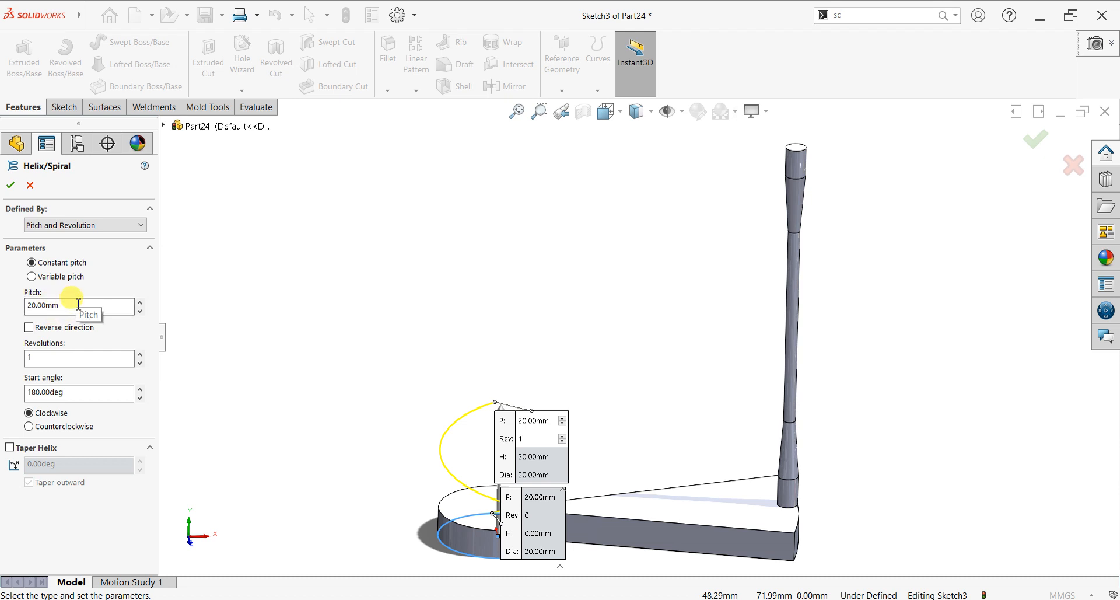
{"action": "double_click", "coordinate": [79, 302]}
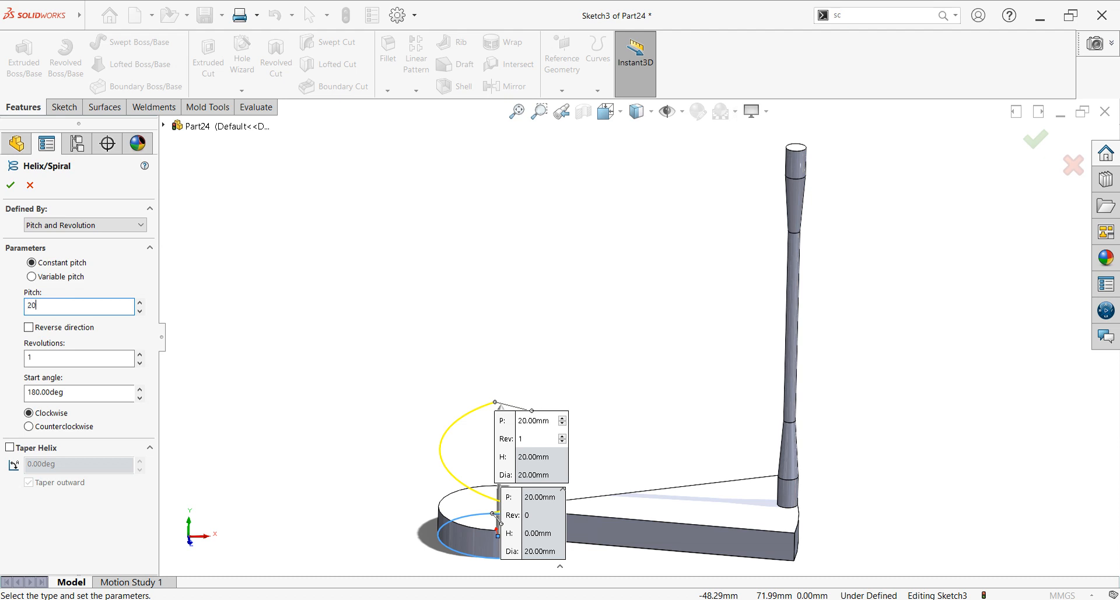
{"action": "key", "text": "Return"}
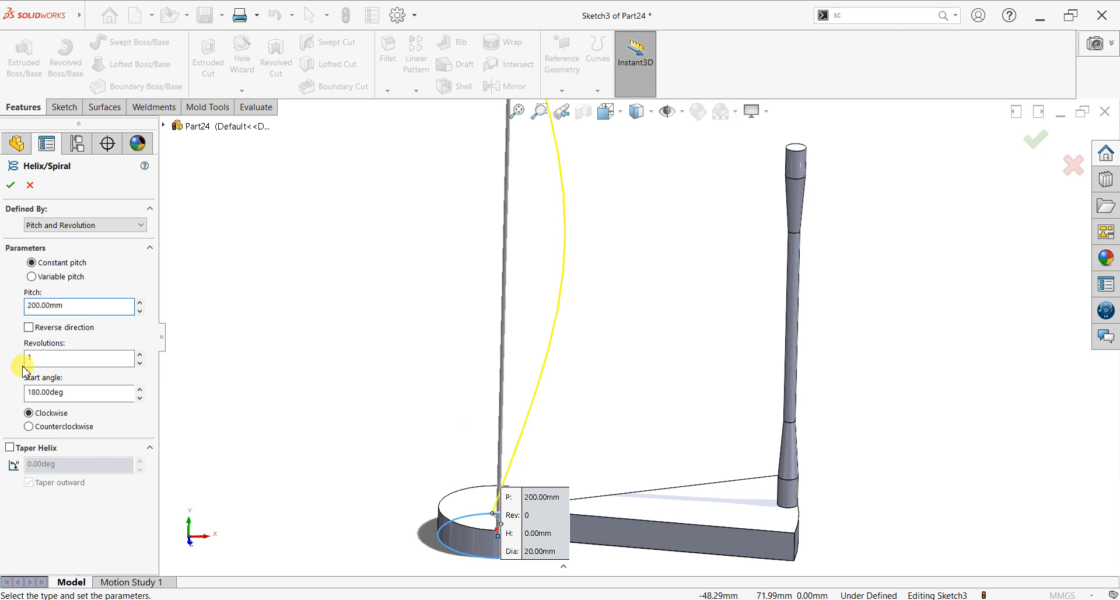
{"action": "double_click", "coordinate": [42, 360]}
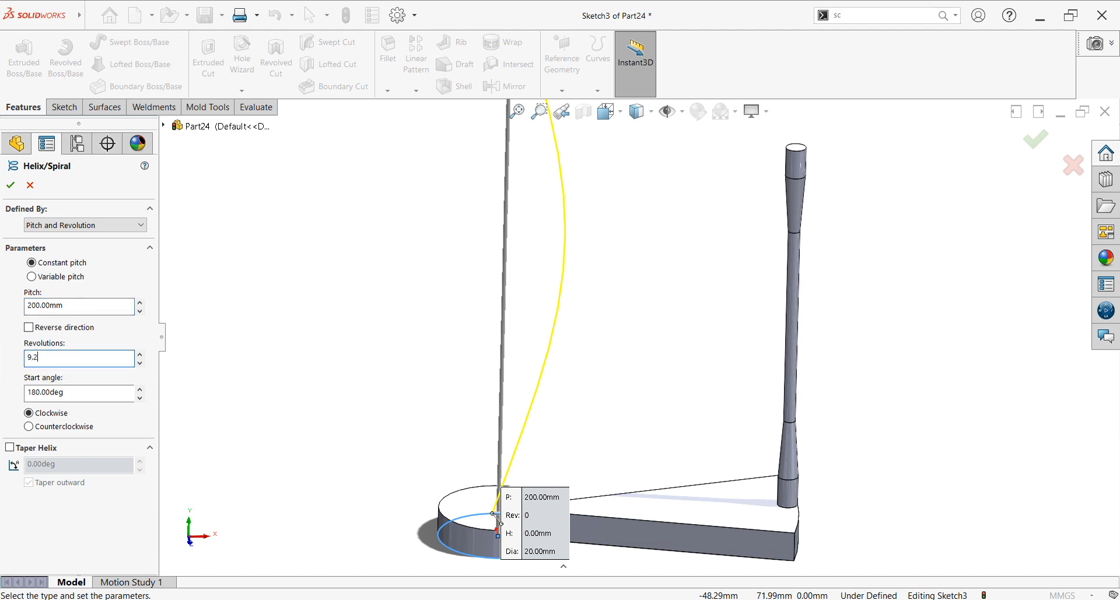
{"action": "left_click", "coordinate": [56, 396]}
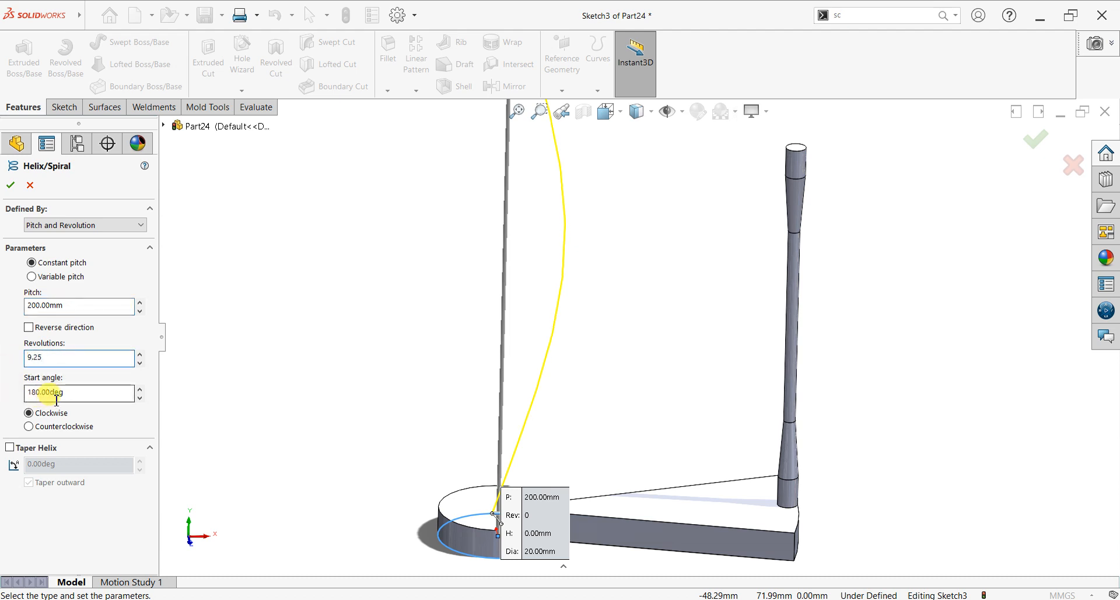
{"action": "left_click", "coordinate": [95, 397]}
{"action": "key", "text": "Return"}
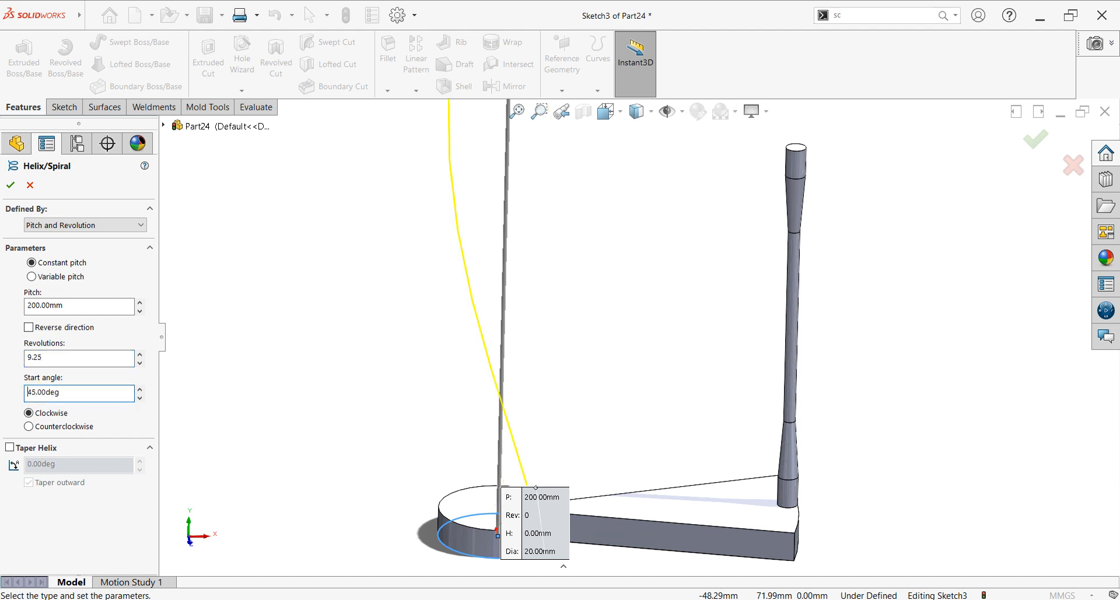
Set the helix pitch to 20 mm and accept the helix.
{"action": "scroll", "coordinate": [511, 338], "scroll_direction": "up", "scroll_amount": 10}
{"action": "scroll", "coordinate": [663, 237], "scroll_direction": "down", "scroll_amount": 5}
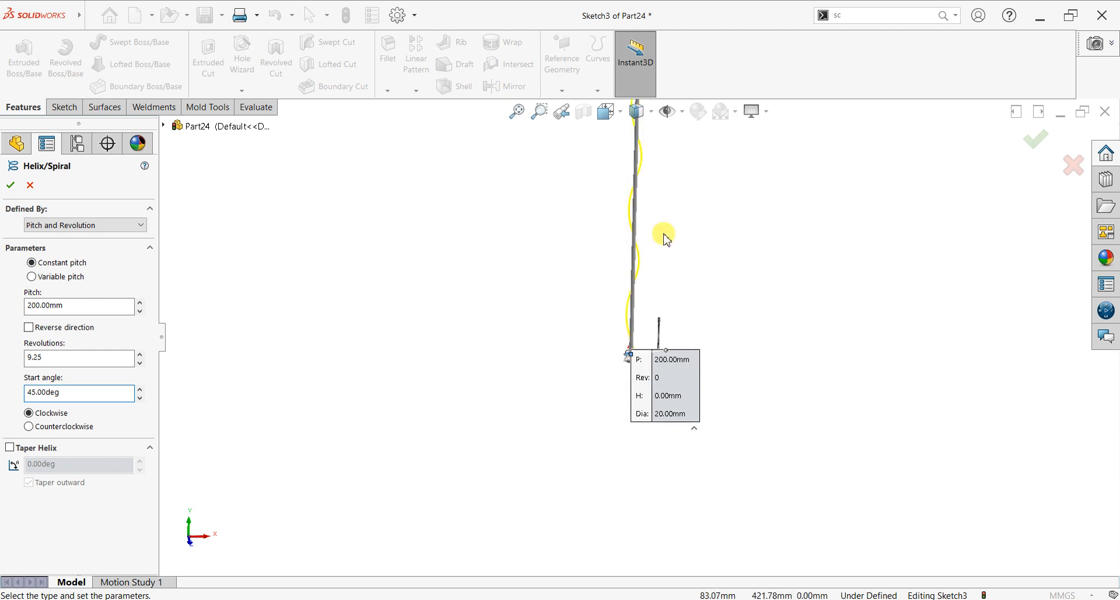
{"action": "left_click", "coordinate": [102, 306]}
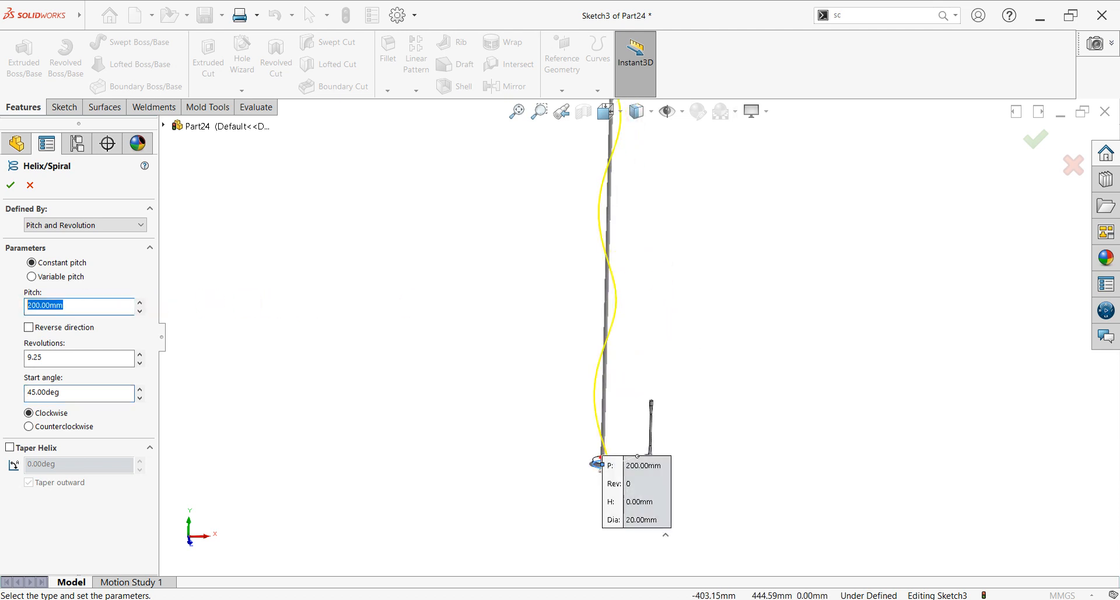
{"action": "type", "text": "20"}
{"action": "key", "text": "Return"}
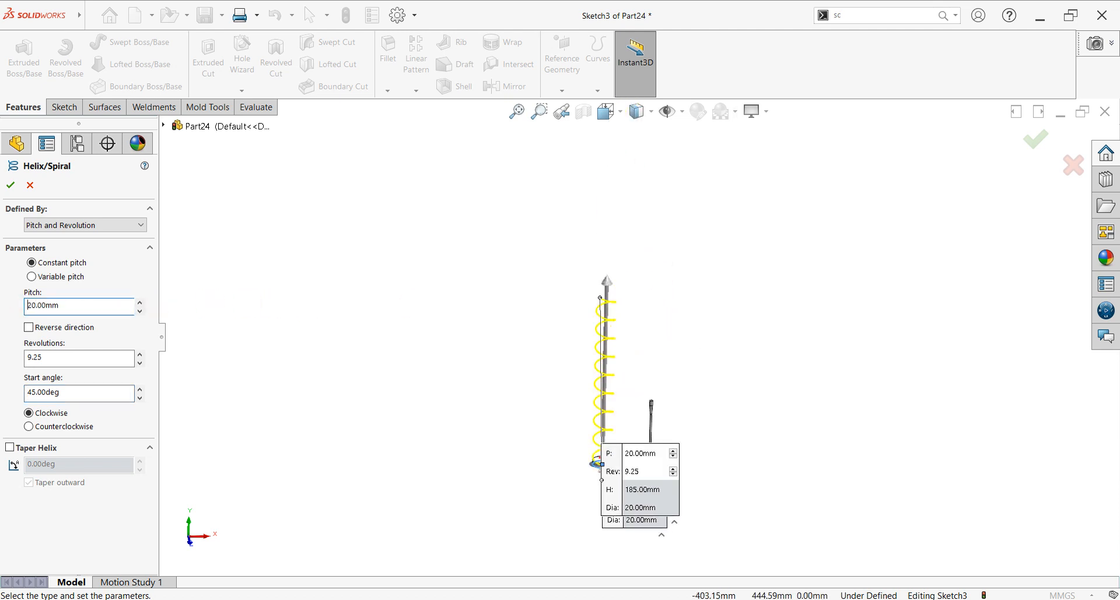
{"action": "scroll", "coordinate": [661, 393], "scroll_direction": "down", "scroll_amount": 3}
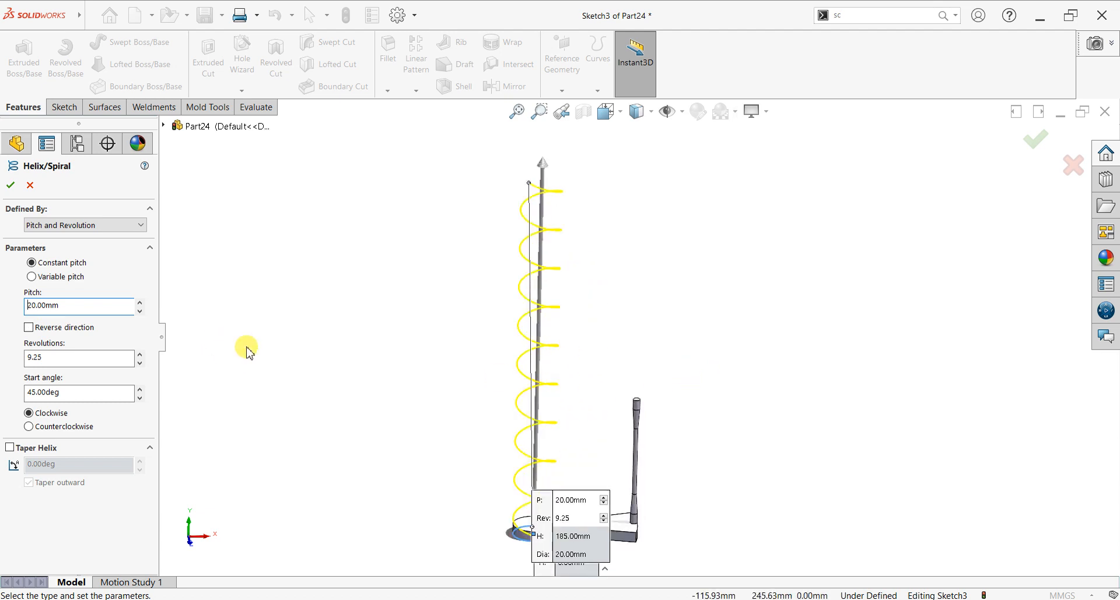
{"action": "left_click", "coordinate": [11, 186]}
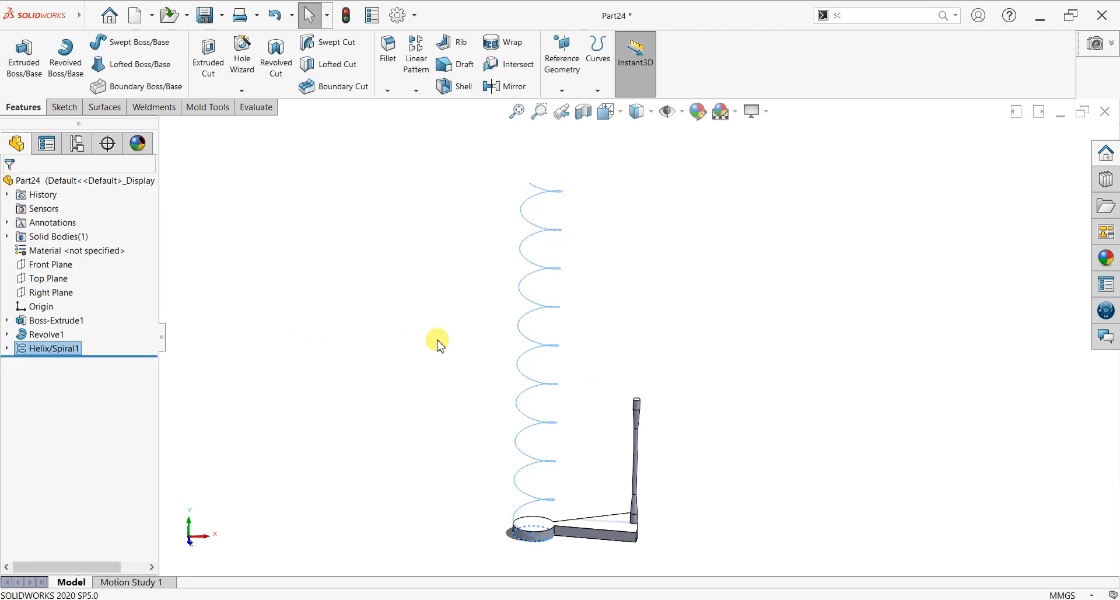
Extrude the helix's circle sketch as a blind surface with a depth of 190 mm.
{"action": "left_click", "coordinate": [7, 349]}
{"action": "left_click", "coordinate": [57, 364]}
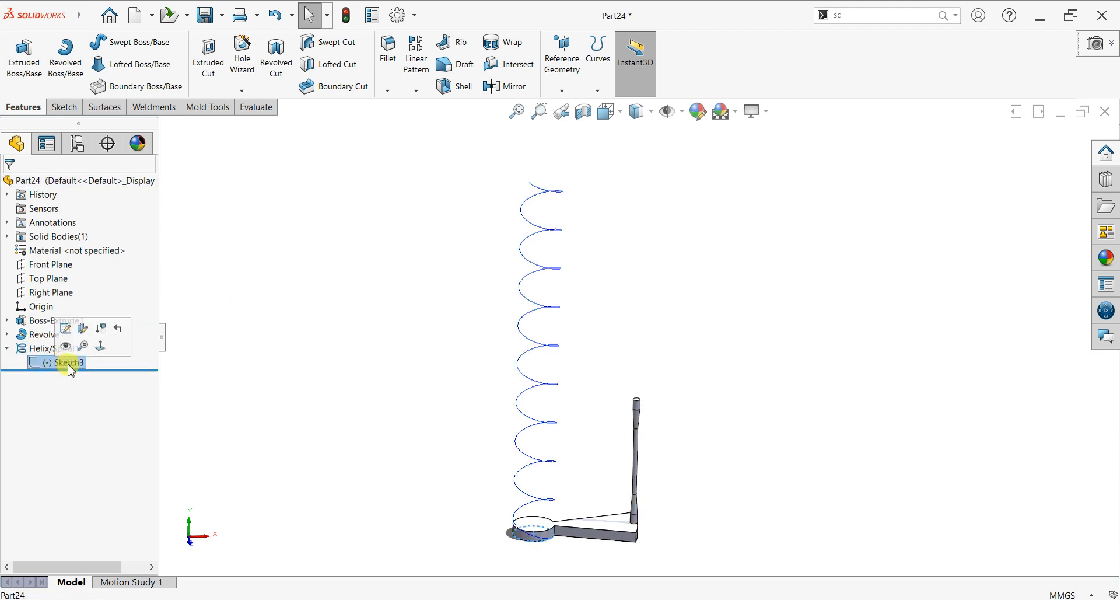
{"action": "left_click", "coordinate": [104, 107]}
{"action": "left_click", "coordinate": [22, 58]}
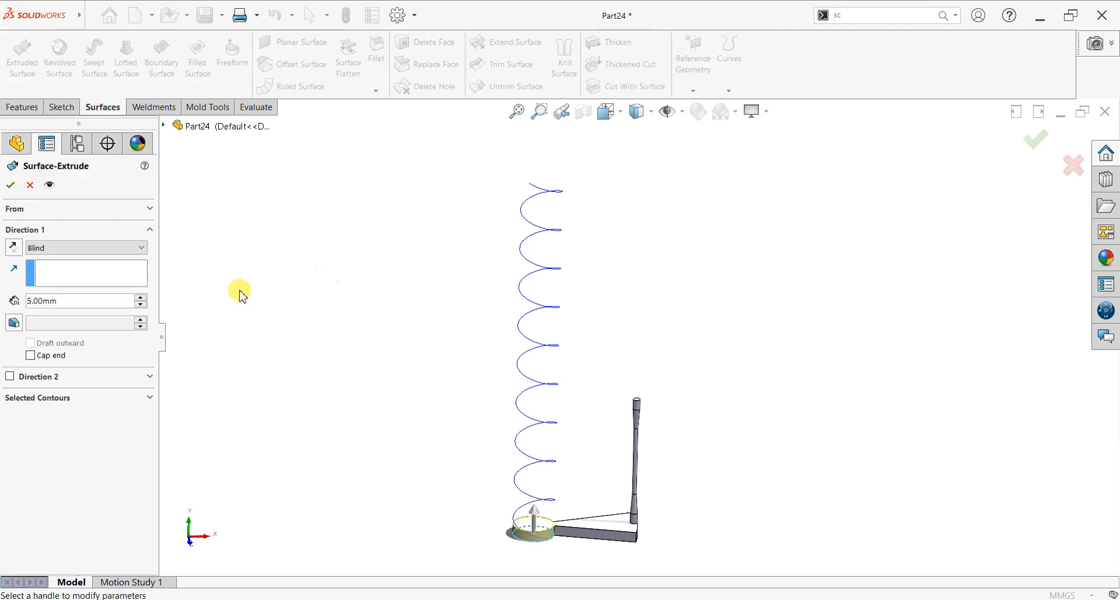
{"action": "double_click", "coordinate": [87, 307]}
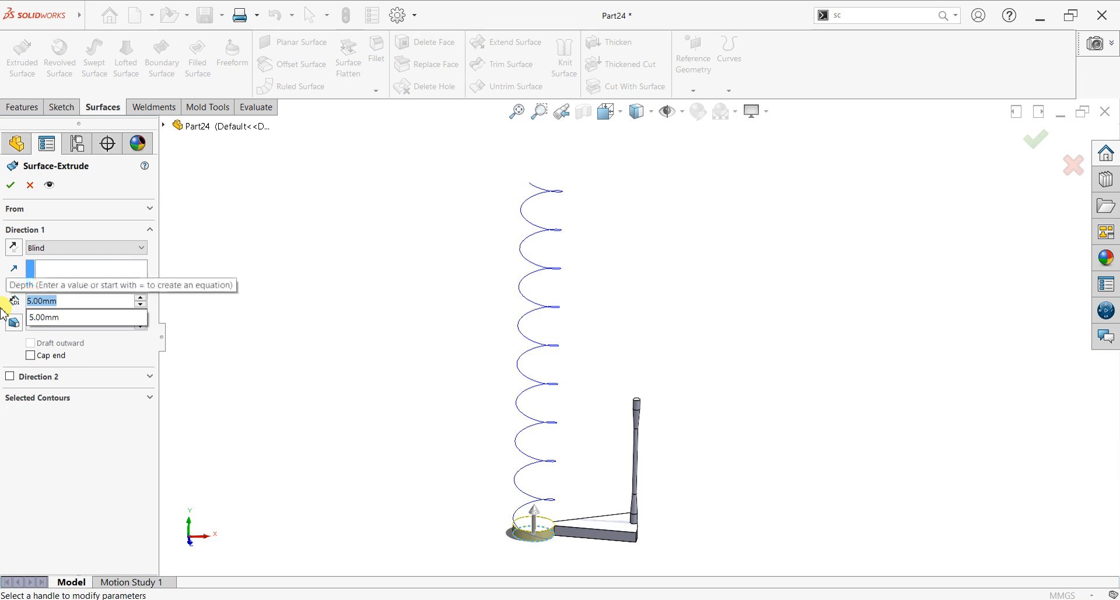
{"action": "type", "text": "10"}
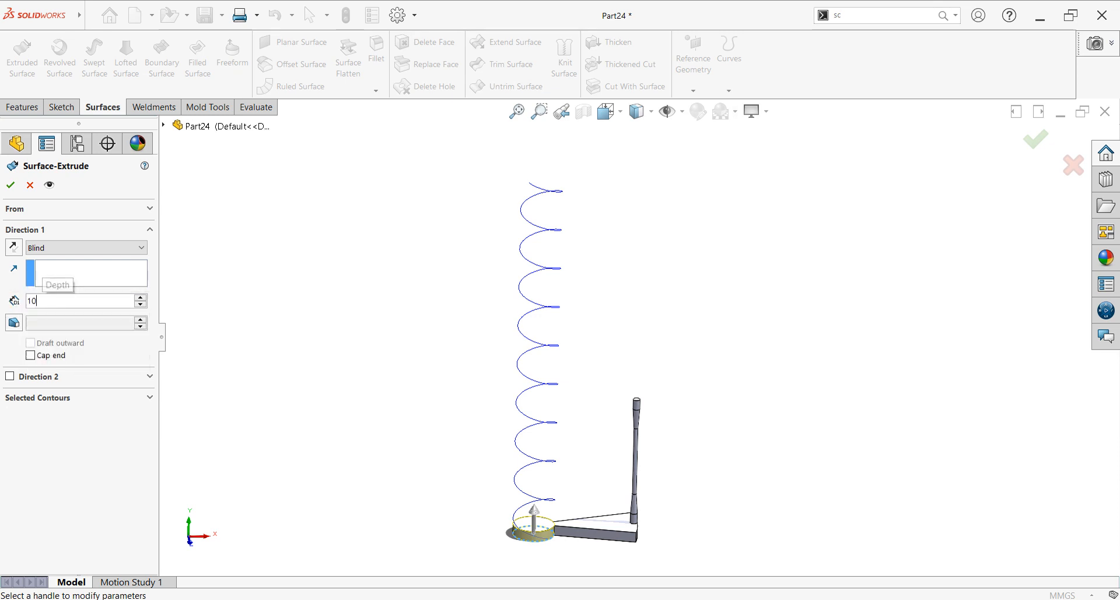
{"action": "key", "text": "Return"}
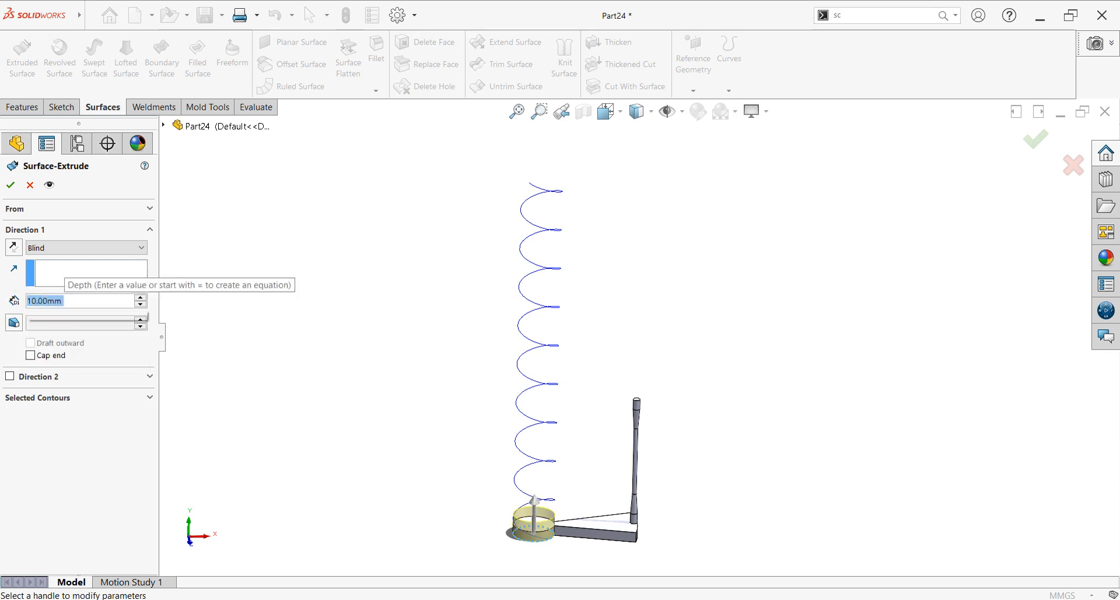
{"action": "type", "text": "190"}
{"action": "key", "text": "Return"}
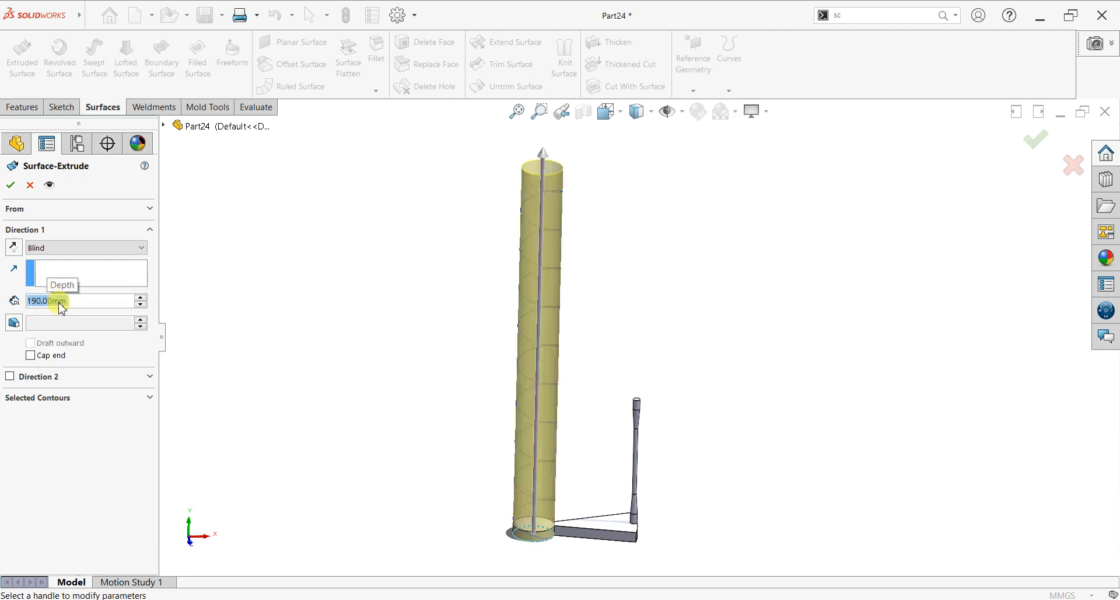
{"action": "left_click", "coordinate": [9, 186]}
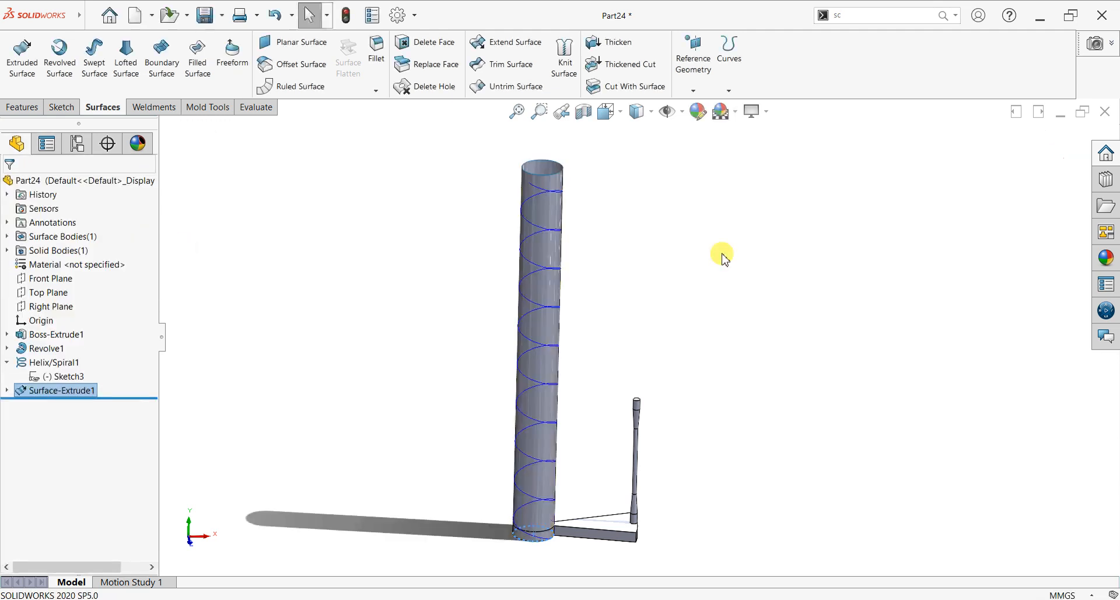
Set up a Curve Driven Pattern along the helix with 10 equally spaced instances.
{"action": "middle_click_drag", "start_coordinate": [695, 387], "coordinate": [663, 350]}
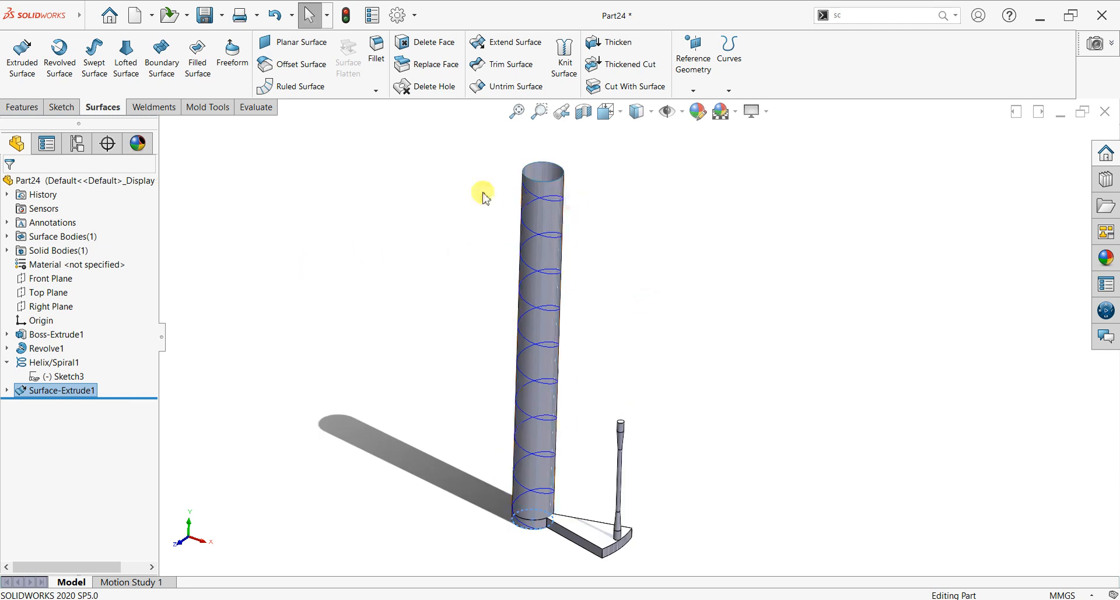
{"action": "left_click", "coordinate": [27, 108]}
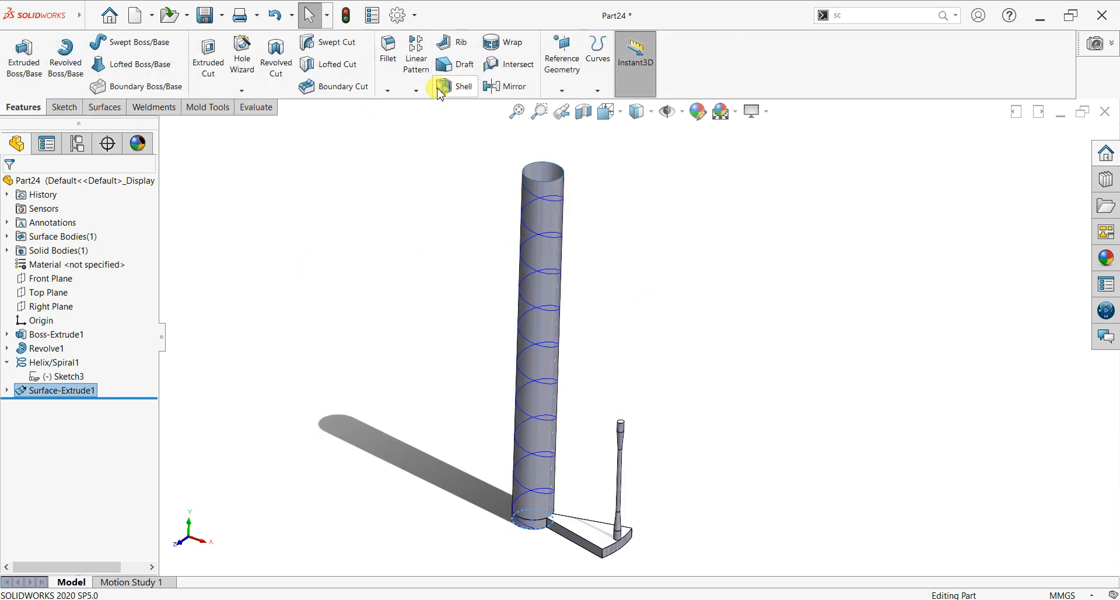
{"action": "left_click", "coordinate": [417, 92]}
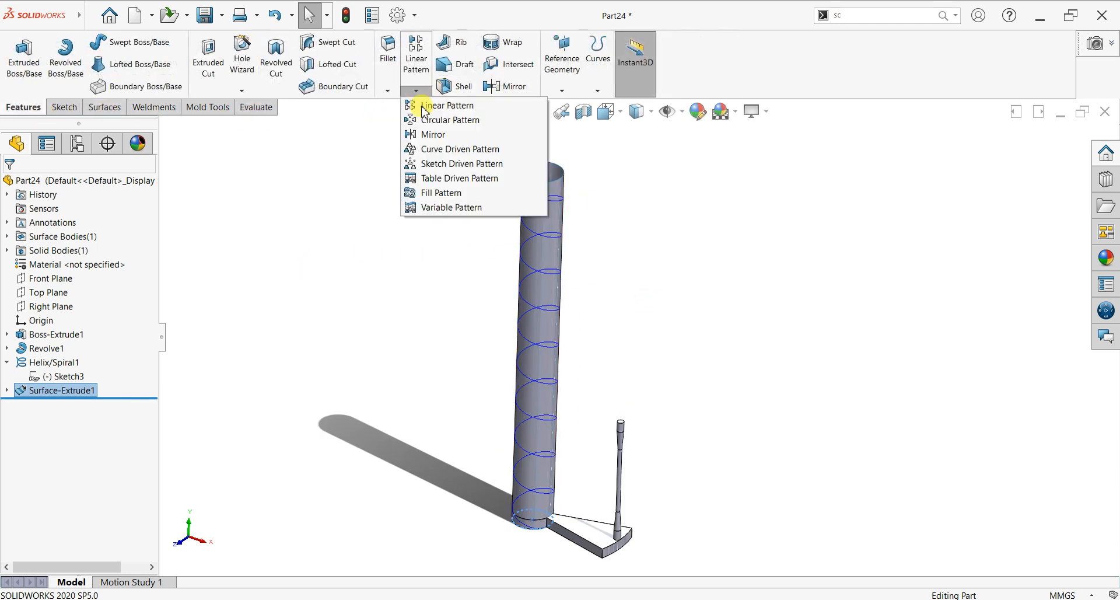
{"action": "left_click", "coordinate": [431, 149]}
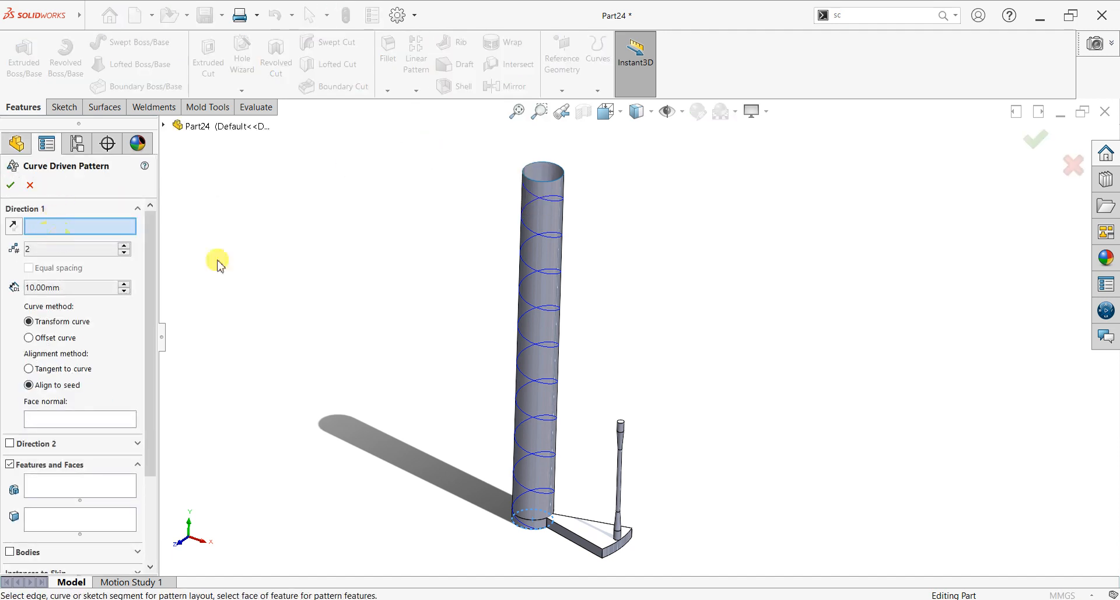
{"action": "left_click", "coordinate": [535, 422]}
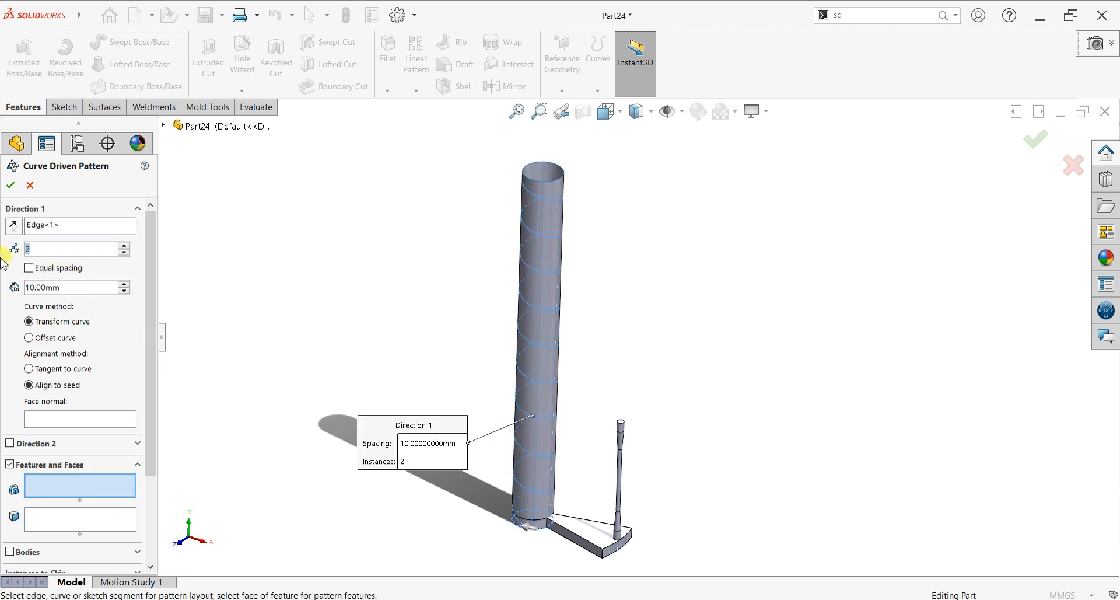
{"action": "type", "text": "10"}
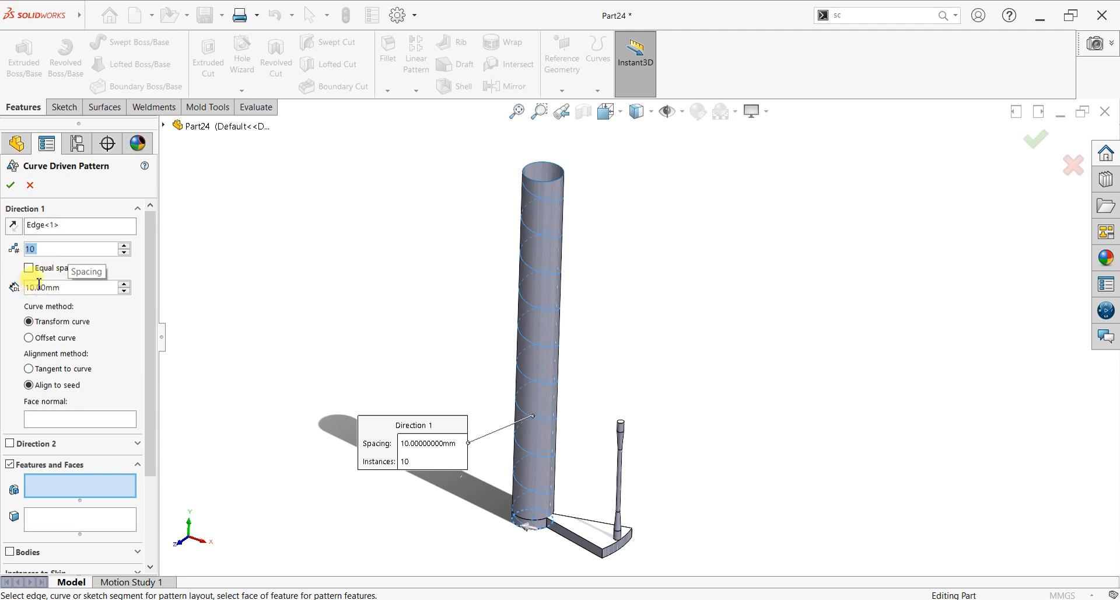
{"action": "left_click", "coordinate": [28, 269]}
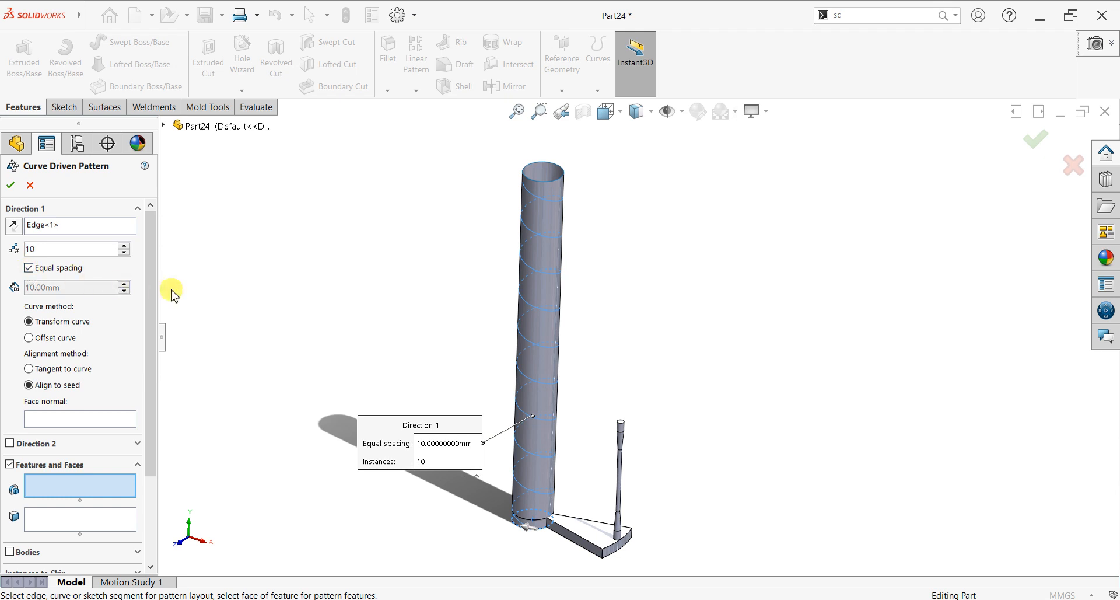
Pattern bodies instead of features and faces, selecting the solid body of hub, wedge arm and post.
{"action": "left_click_drag", "start_coordinate": [151, 300], "coordinate": [151, 364]}
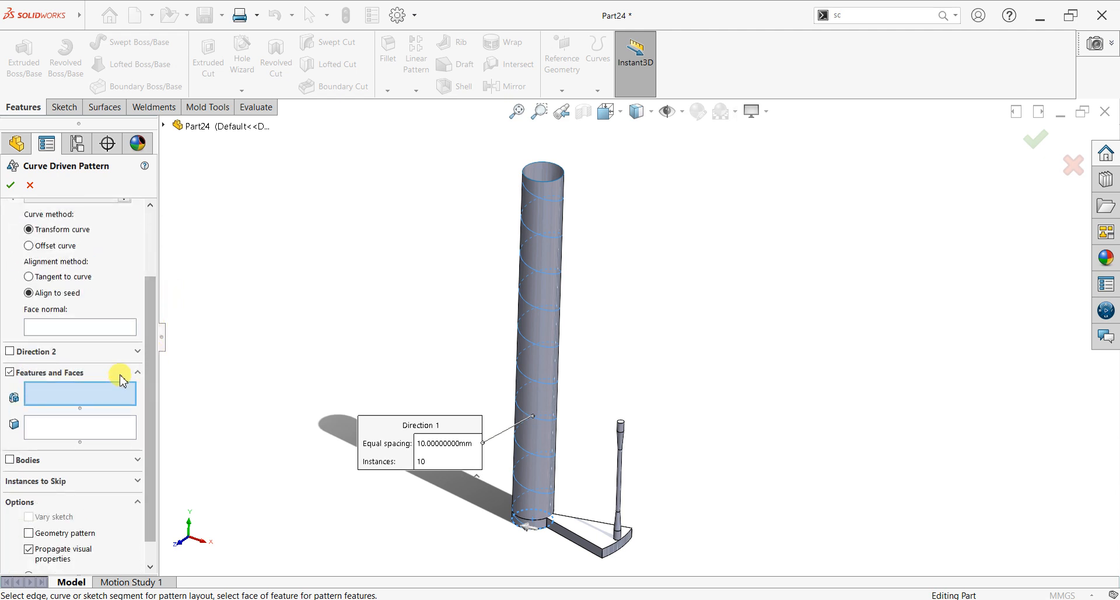
{"action": "left_click", "coordinate": [136, 374]}
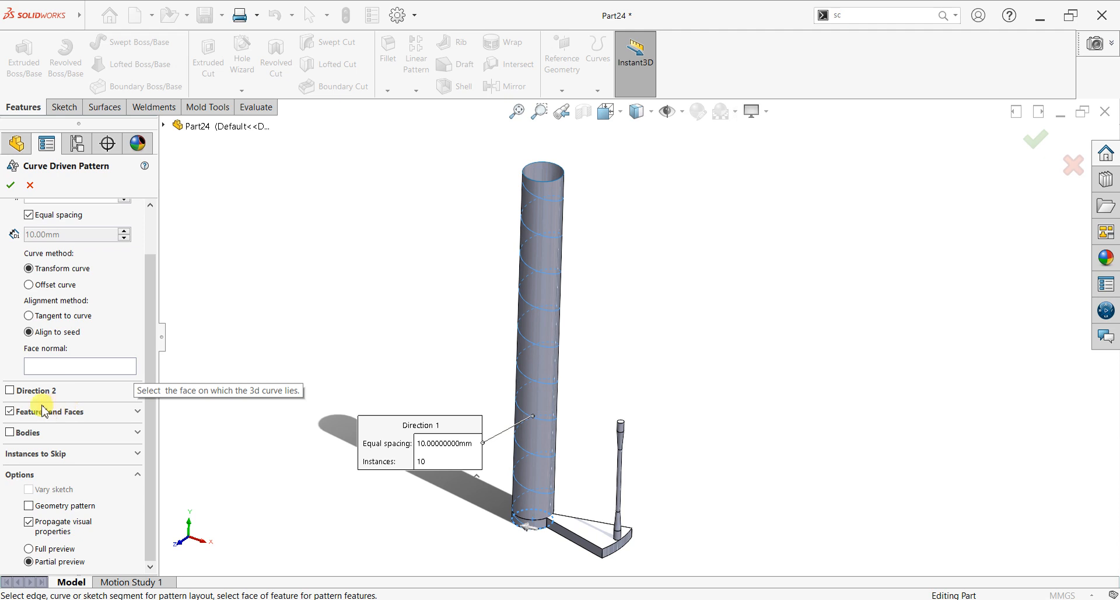
{"action": "left_click", "coordinate": [31, 435]}
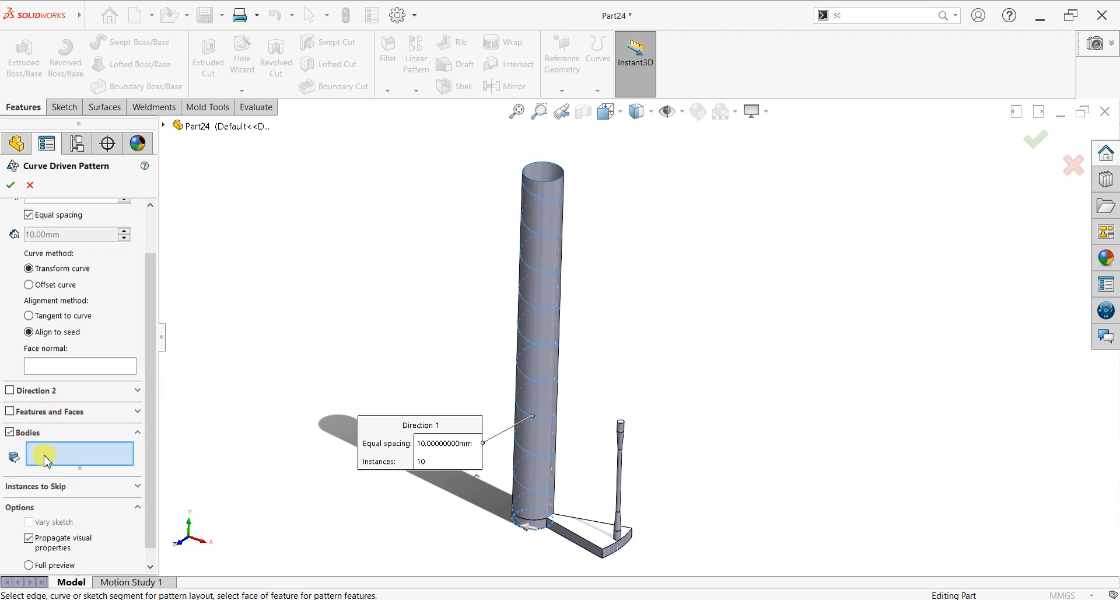
{"action": "left_click", "coordinate": [570, 531]}
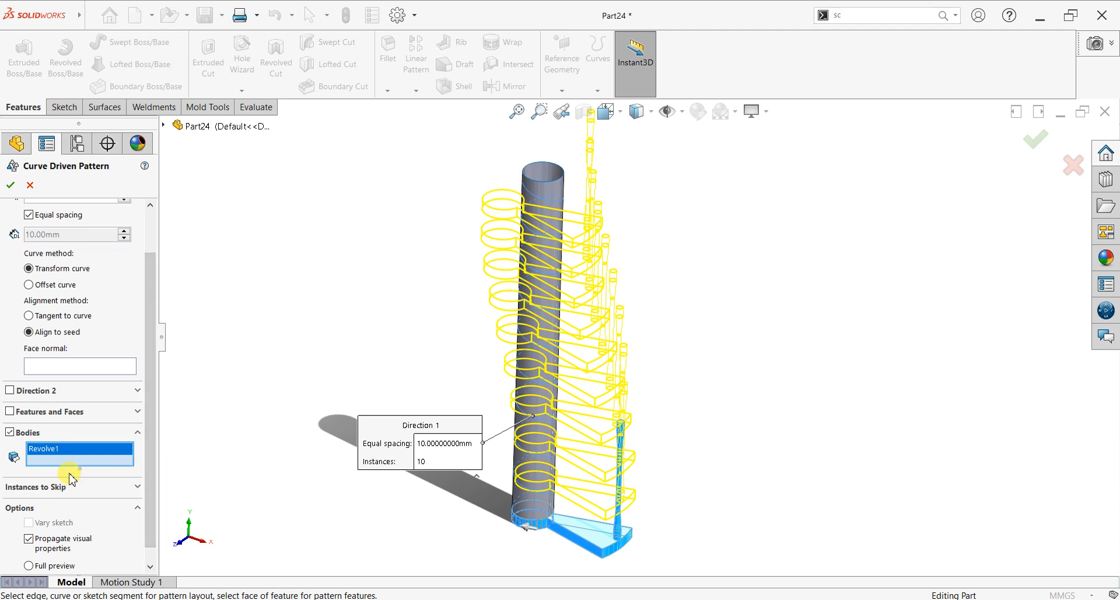
Align the pattern tangent to the curve, use the cylindrical surface as face normal, and accept the pattern.
{"action": "left_click_drag", "start_coordinate": [147, 430], "coordinate": [148, 408]}
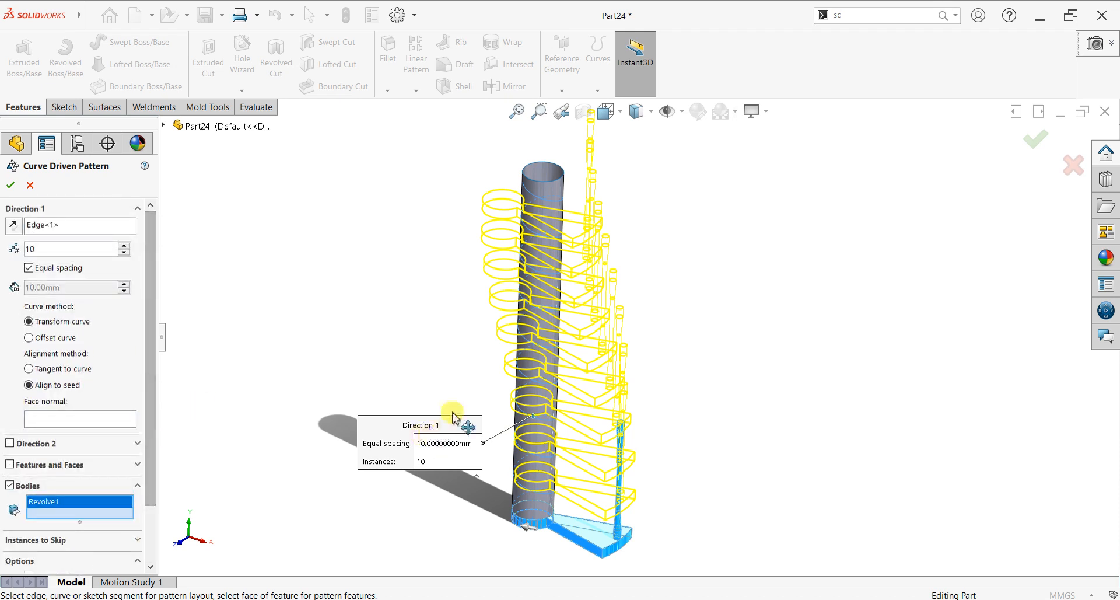
{"action": "middle_click_drag", "start_coordinate": [782, 380], "coordinate": [765, 330]}
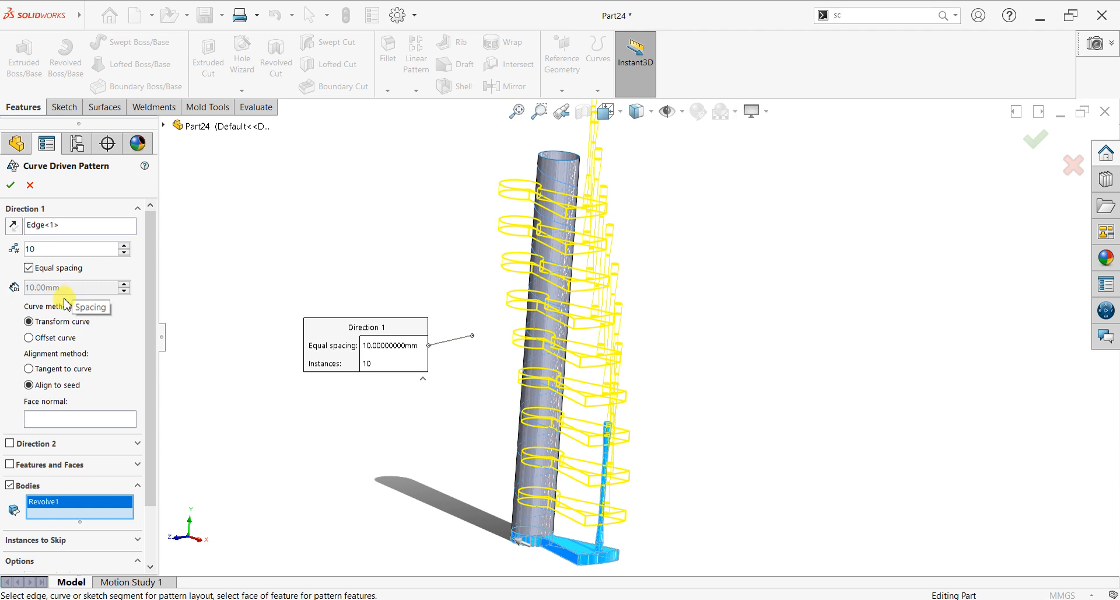
{"action": "left_click", "coordinate": [28, 369]}
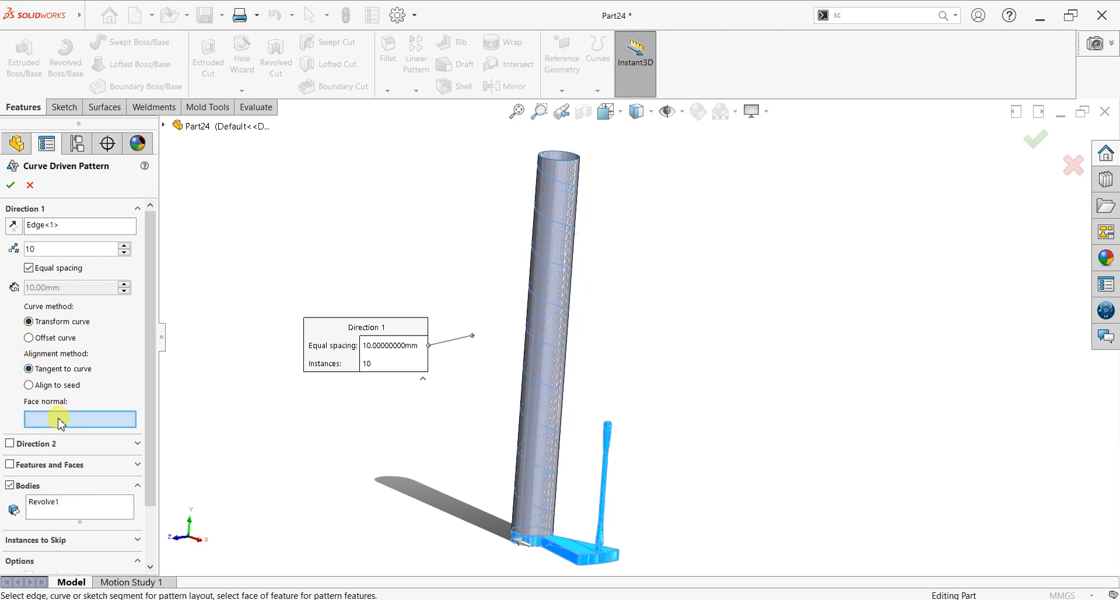
{"action": "left_click", "coordinate": [544, 336]}
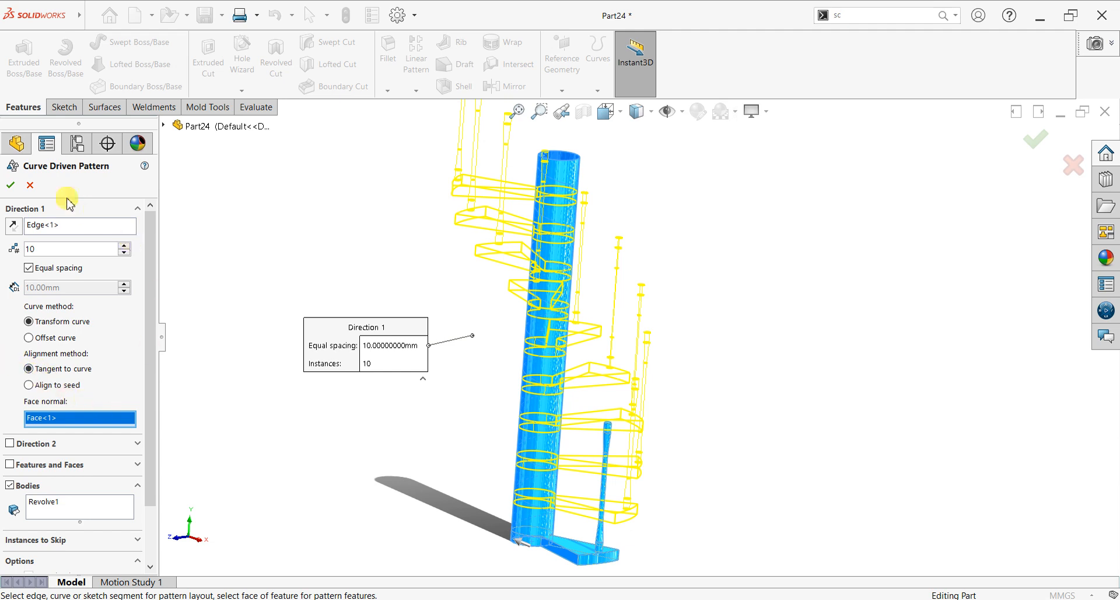
{"action": "left_click", "coordinate": [13, 185]}
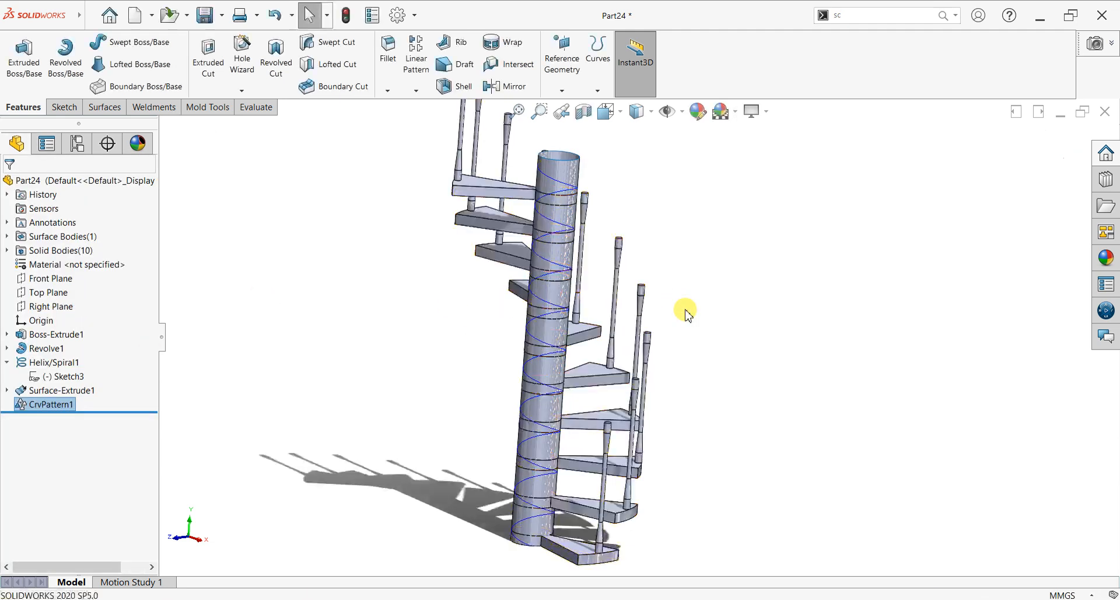
Examine the patterned steps and posts around the cylindrical surface from several sides and in the isometric orientation.
{"action": "left_click", "coordinate": [790, 350]}
{"action": "middle_click_drag", "start_coordinate": [717, 416], "coordinate": [649, 395]}
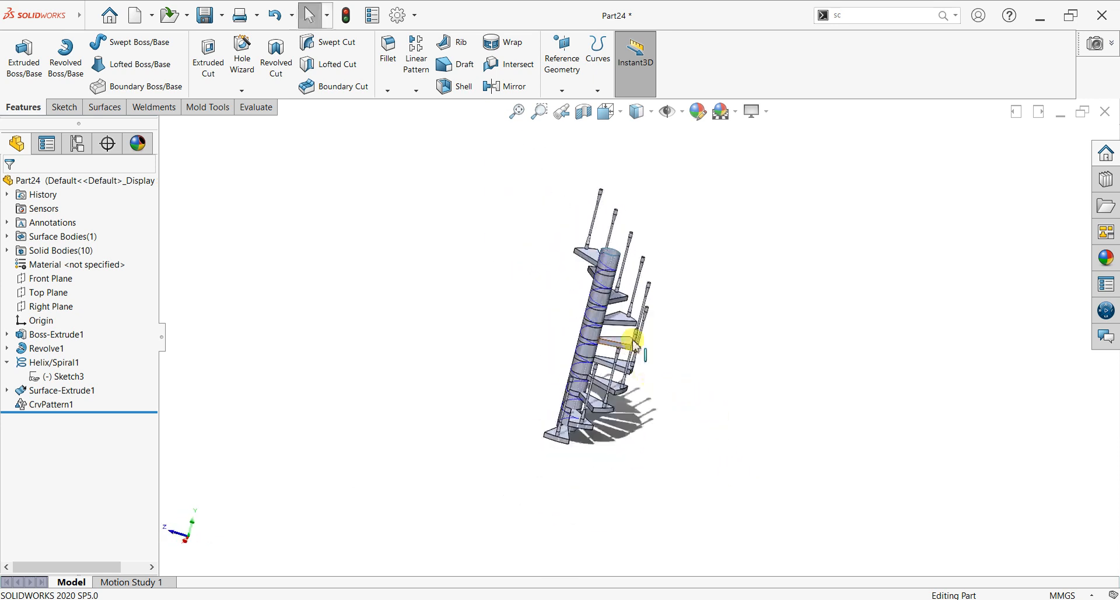
{"action": "scroll", "coordinate": [634, 344], "scroll_direction": "down", "scroll_amount": 3}
{"action": "middle_click_drag", "start_coordinate": [663, 215], "coordinate": [679, 255]}
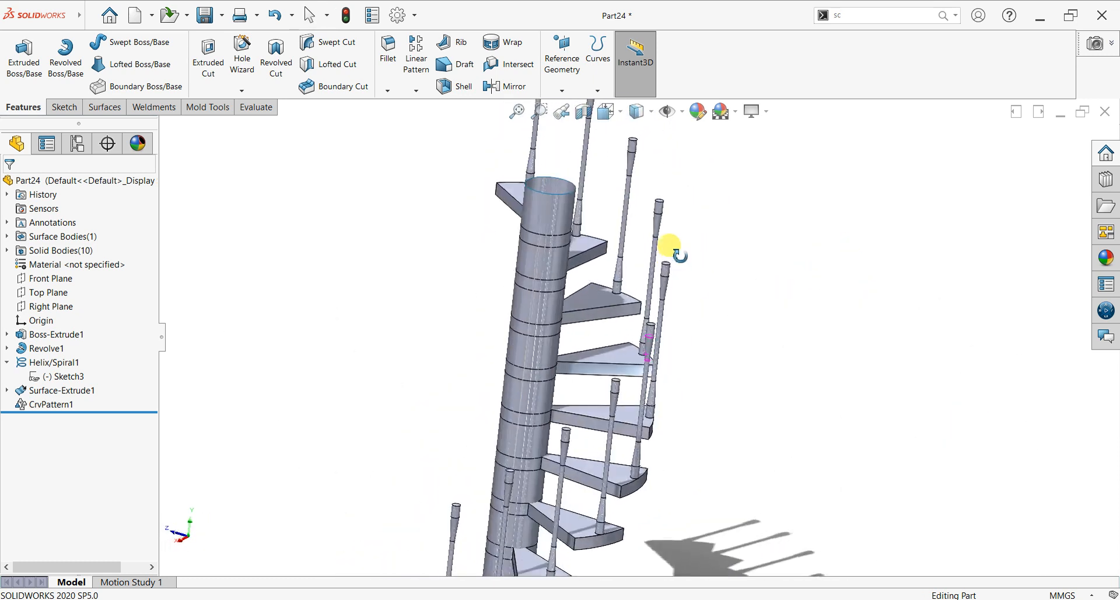
{"action": "scroll", "coordinate": [671, 355], "scroll_direction": "up", "scroll_amount": 5}
{"action": "middle_click_drag", "start_coordinate": [675, 374], "coordinate": [703, 467]}
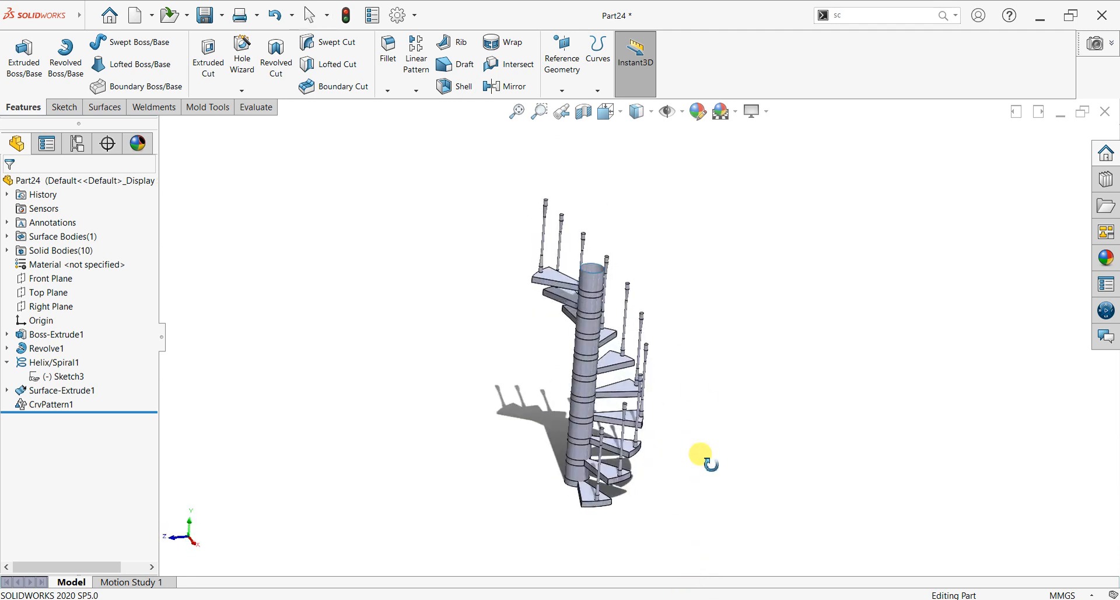
{"action": "key", "text": "space"}
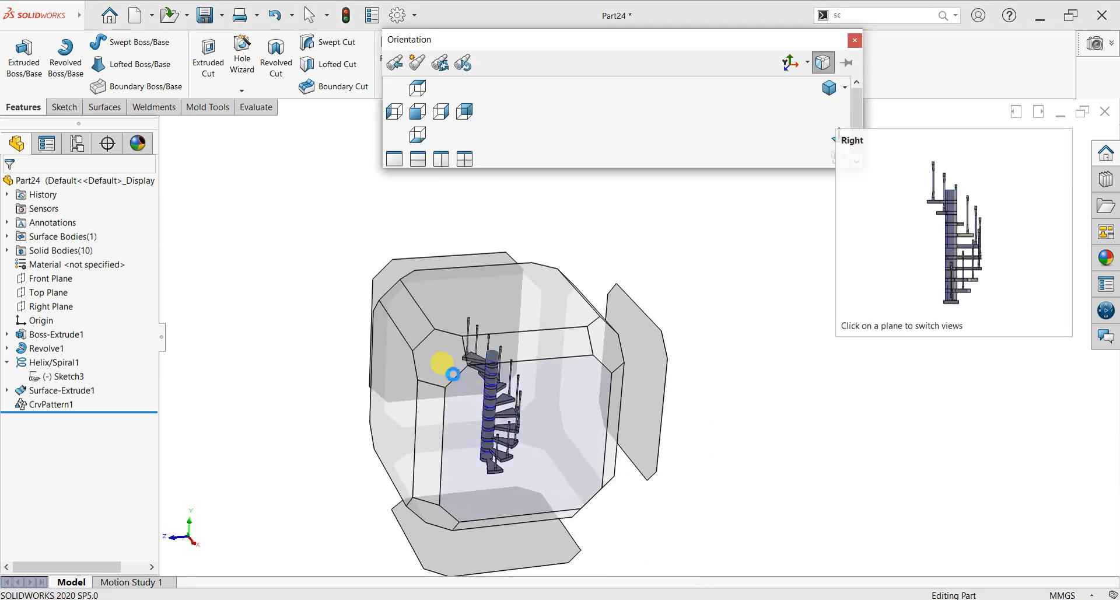
{"action": "left_click", "coordinate": [446, 366]}
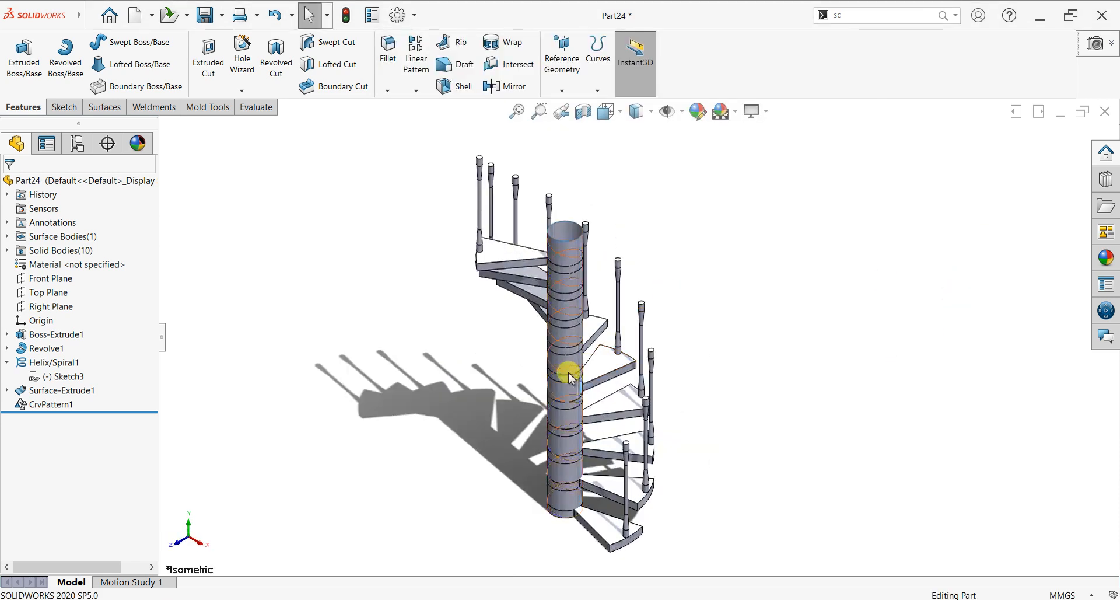
{"action": "left_click", "coordinate": [570, 378]}
{"action": "left_click", "coordinate": [619, 339]}
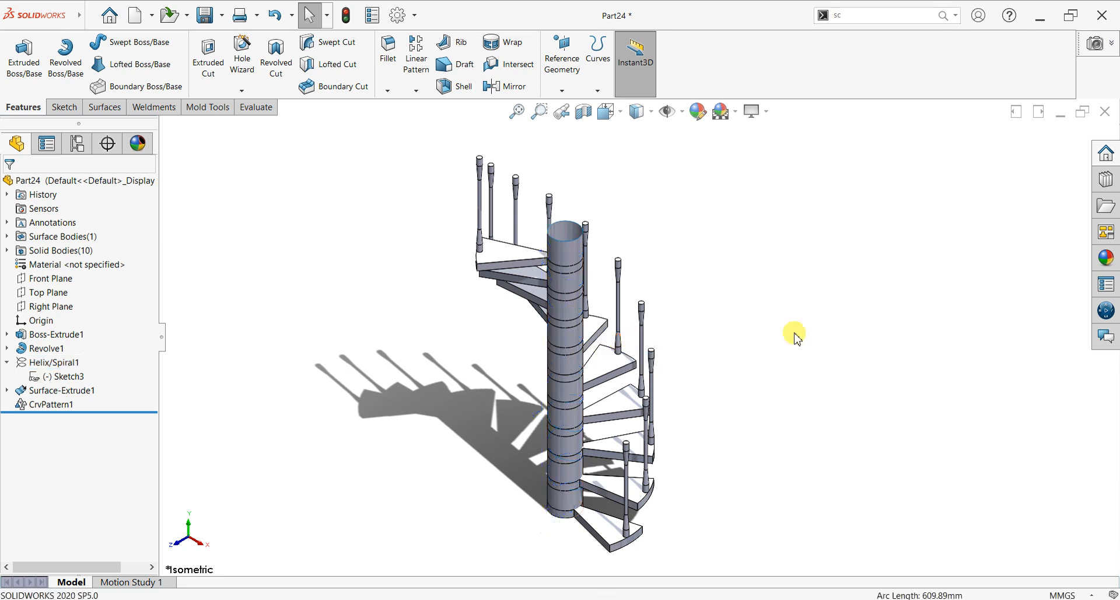
{"action": "middle_click_drag", "start_coordinate": [750, 412], "coordinate": [686, 252]}
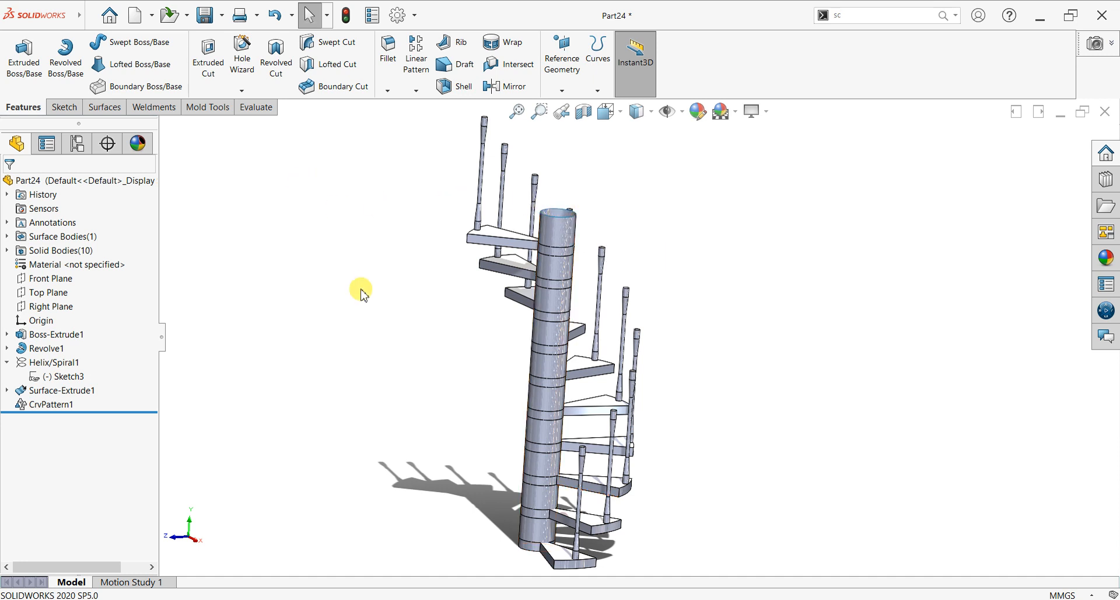
{"action": "middle_click_drag", "start_coordinate": [513, 461], "coordinate": [637, 416]}
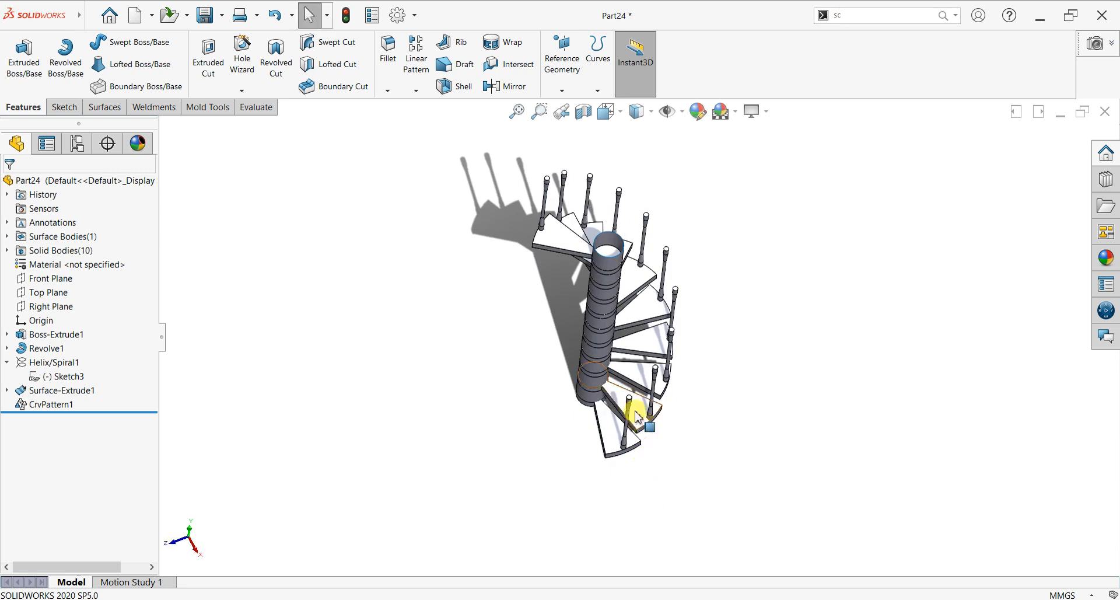
Sketch an origin-centred circle about 96.6 mm in diameter on the lowest post's top face, reaching the post's centre, and close the sketch.
{"action": "scroll", "coordinate": [637, 416], "scroll_direction": "down", "scroll_amount": 6}
{"action": "left_click", "coordinate": [617, 401]}
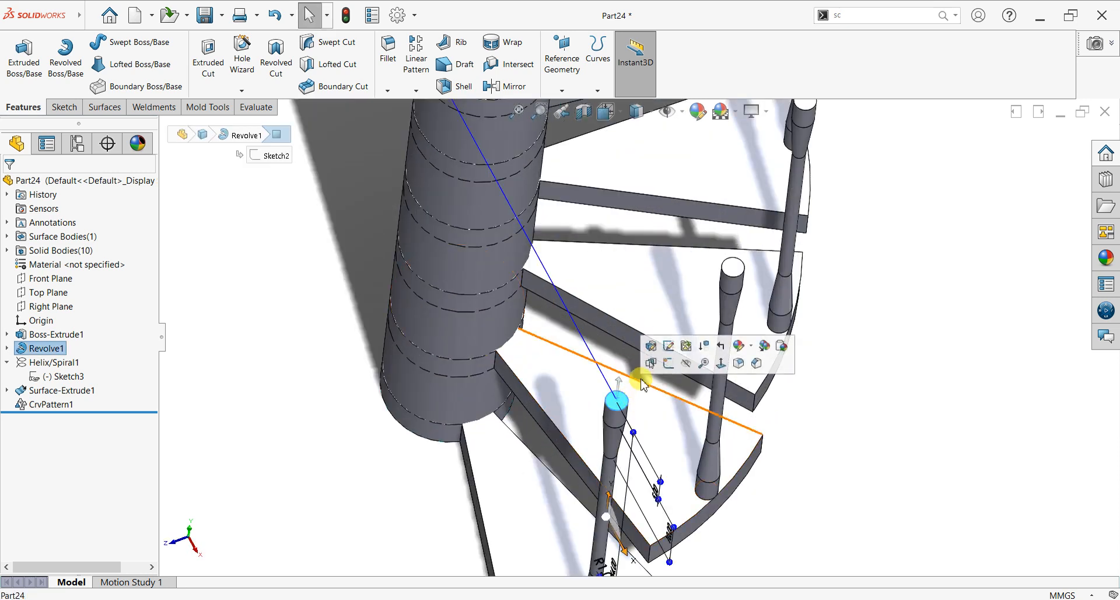
{"action": "left_click", "coordinate": [654, 362]}
{"action": "key", "text": "ctrl+8"}
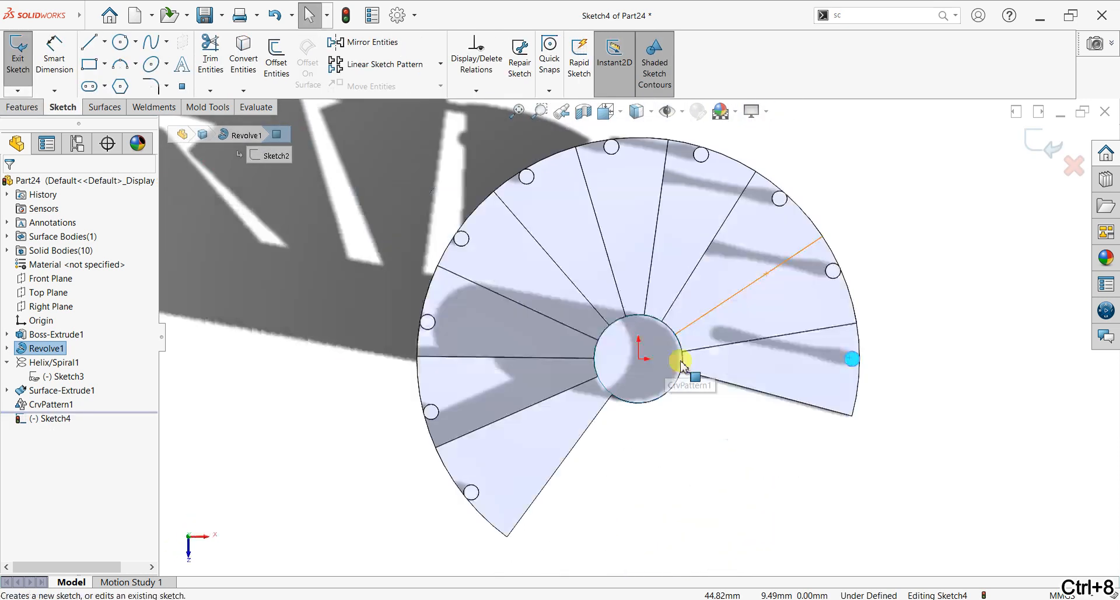
{"action": "left_click", "coordinate": [119, 43]}
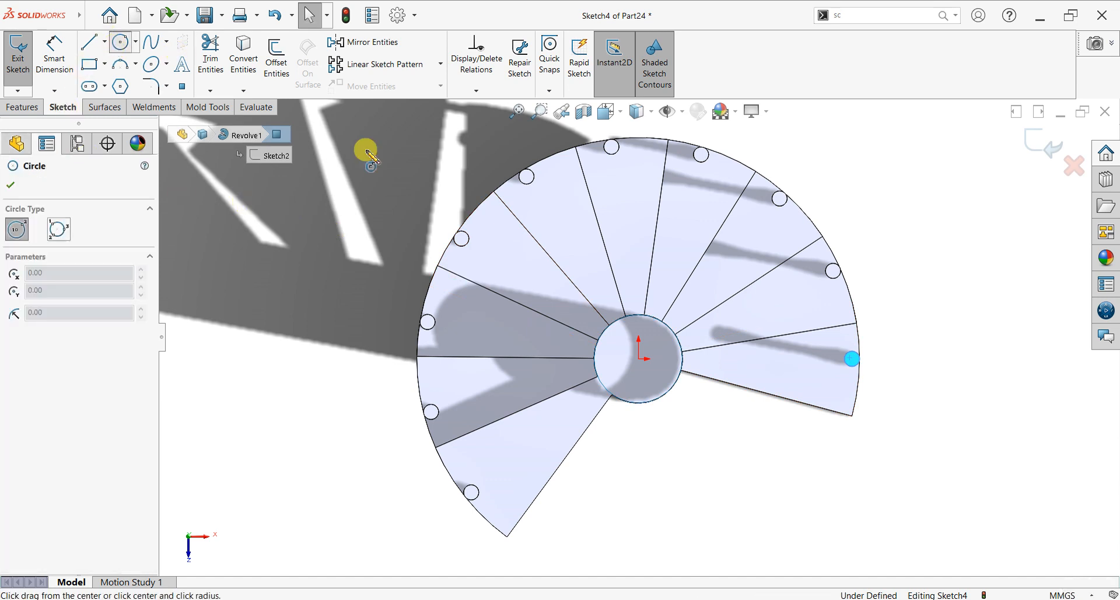
{"action": "left_click", "coordinate": [639, 359]}
{"action": "left_click", "coordinate": [852, 358]}
{"action": "right_click", "coordinate": [905, 223]}
{"action": "left_click", "coordinate": [916, 231]}
{"action": "left_click", "coordinate": [1041, 142]}
Turn off the shadows in the model display.
{"action": "mouse_move", "coordinate": [875, 392]}
{"action": "middle_mouse_down"}
{"action": "mouse_move", "coordinate": [867, 243]}
{"action": "mouse_move", "coordinate": [873, 271]}
{"action": "middle_mouse_up"}
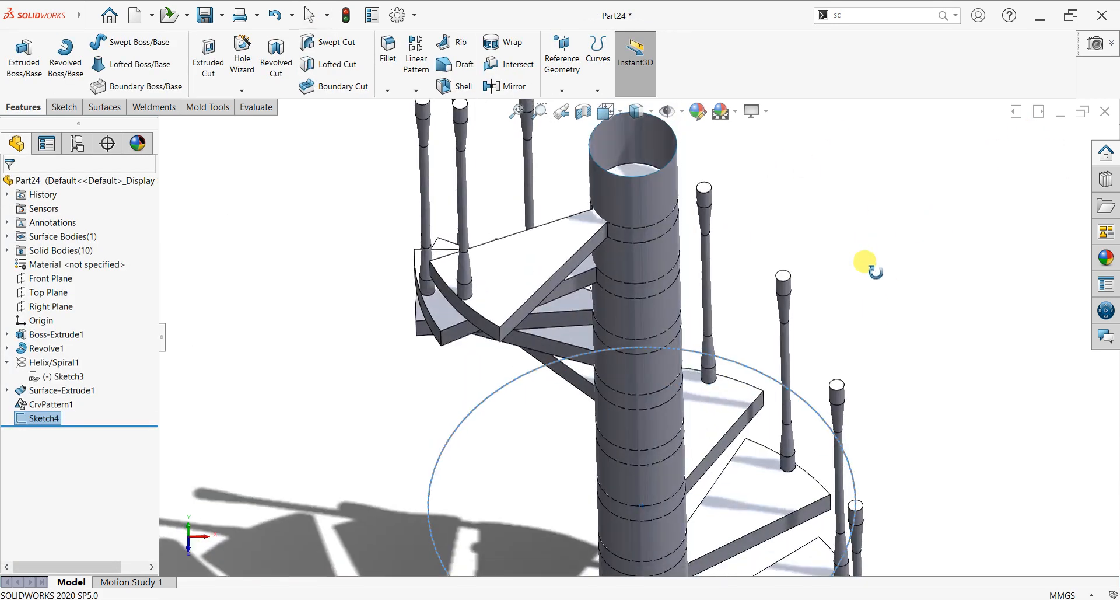
{"action": "scroll", "coordinate": [877, 286], "scroll_direction": "up", "scroll_amount": 3}
{"action": "left_click", "coordinate": [755, 111]}
{"action": "left_click", "coordinate": [763, 145]}
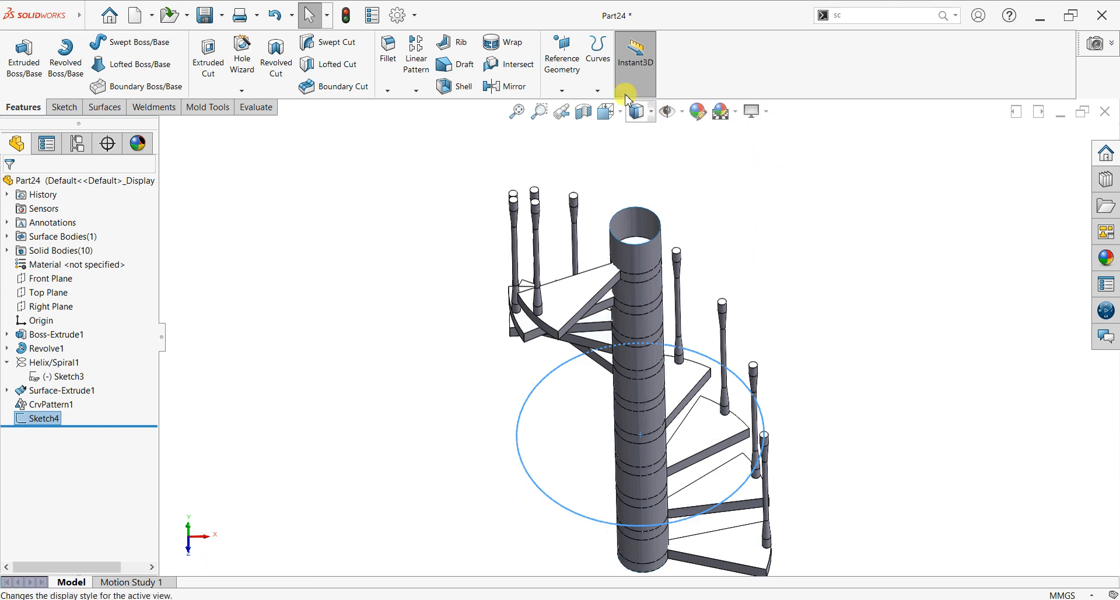
Start a helix from the new circle with a constant pitch of 271 mm and 0.65 revolutions.
{"action": "left_click", "coordinate": [597, 91]}
{"action": "left_click", "coordinate": [614, 181]}
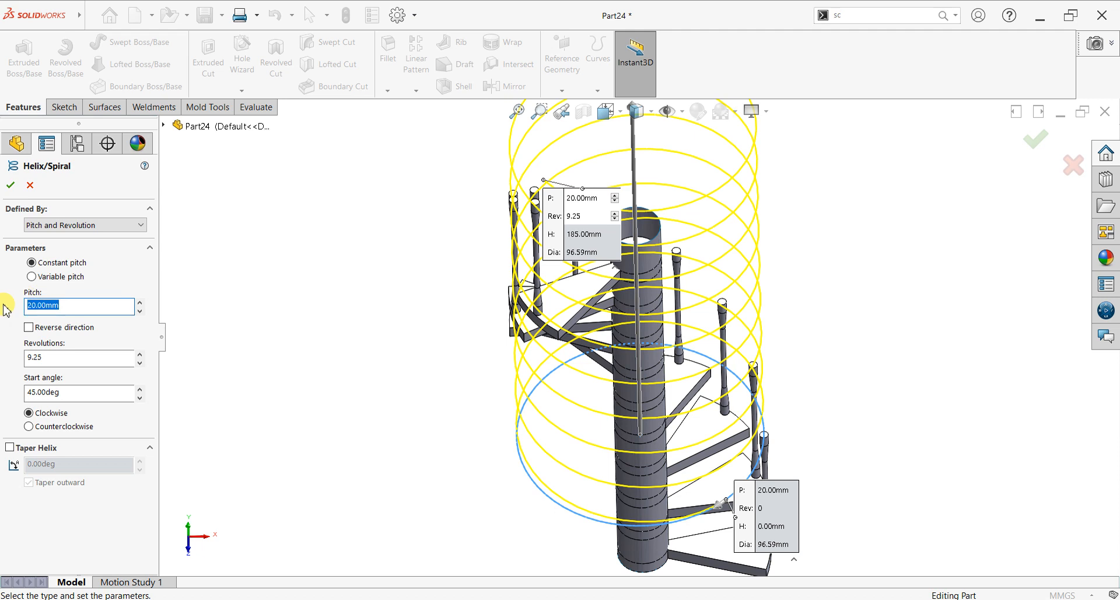
{"action": "type", "text": "271"}
{"action": "key", "text": "Return"}
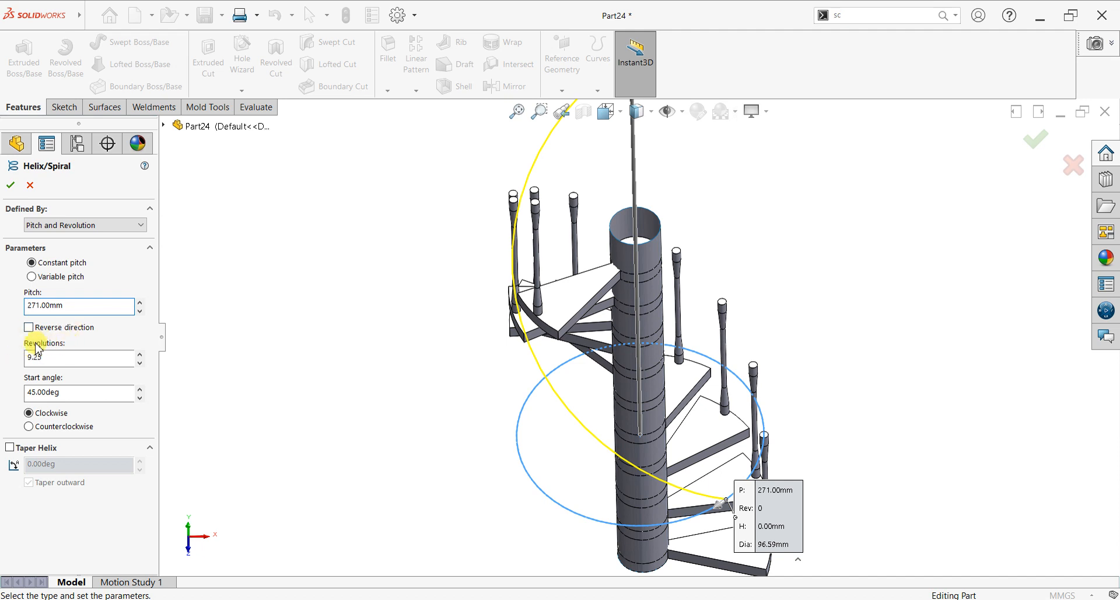
{"action": "left_click_drag", "start_coordinate": [51, 357], "coordinate": [25, 358]}
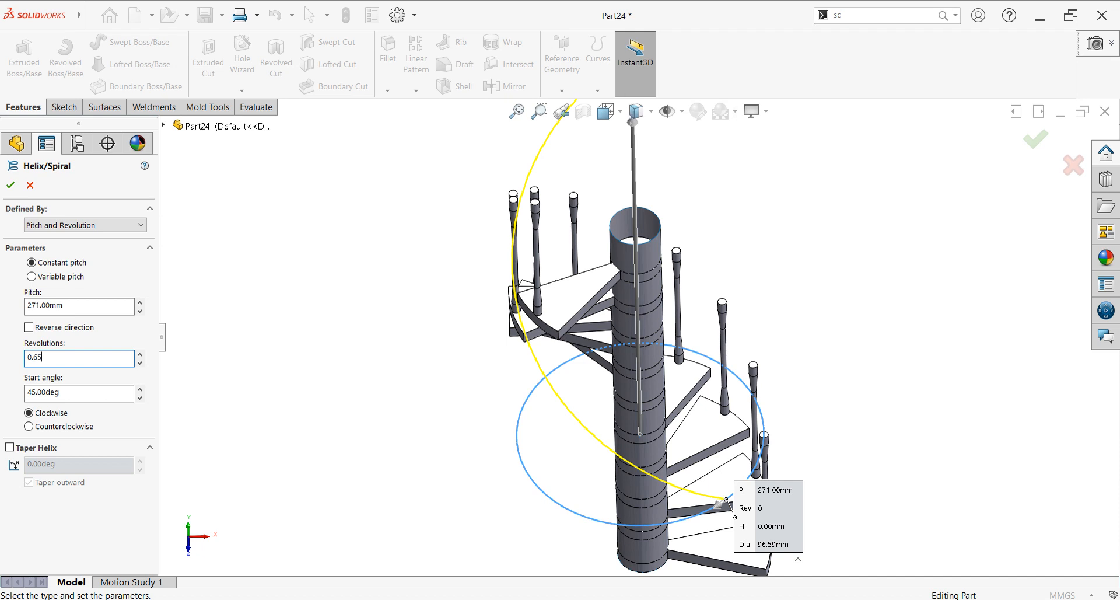
Set the helix's start angle to 86 degrees, make it counterclockwise and accept it.
{"action": "left_click_drag", "start_coordinate": [71, 394], "coordinate": [25, 393]}
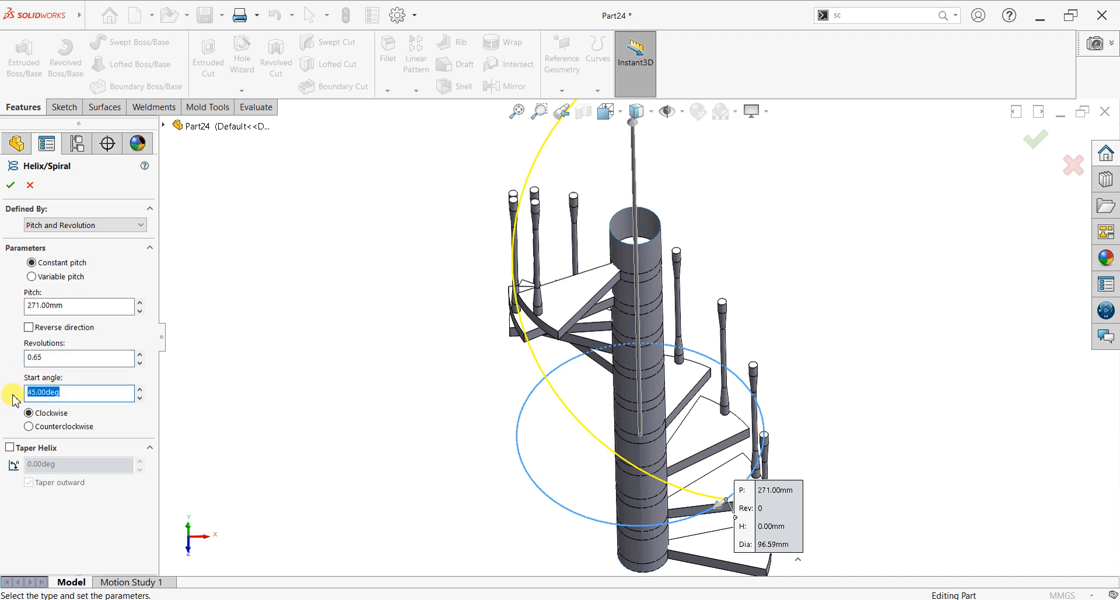
{"action": "key", "text": "Return"}
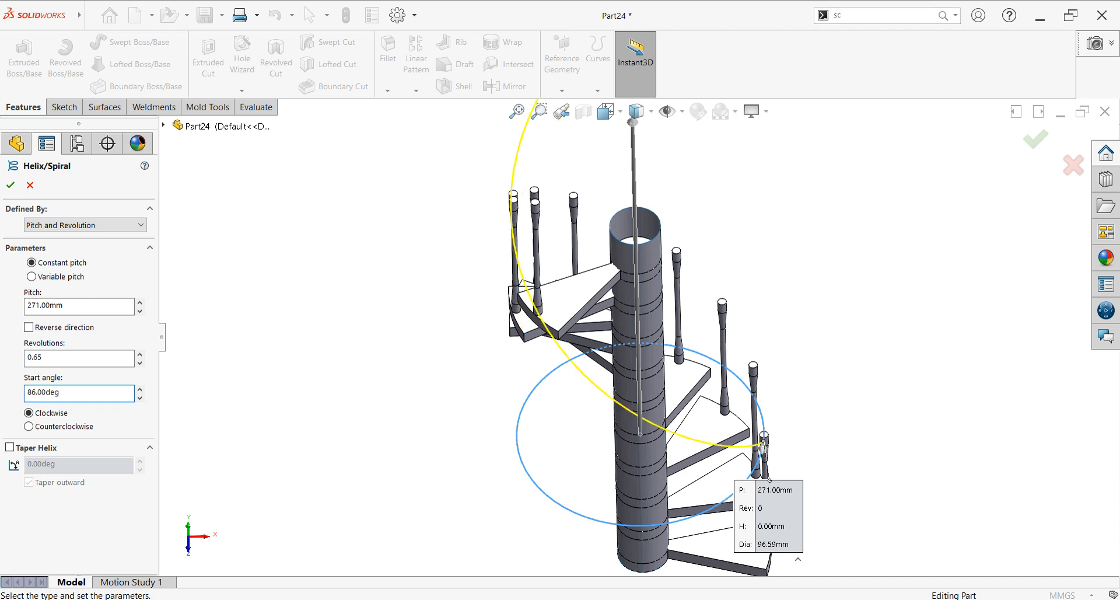
{"action": "left_click", "coordinate": [30, 426]}
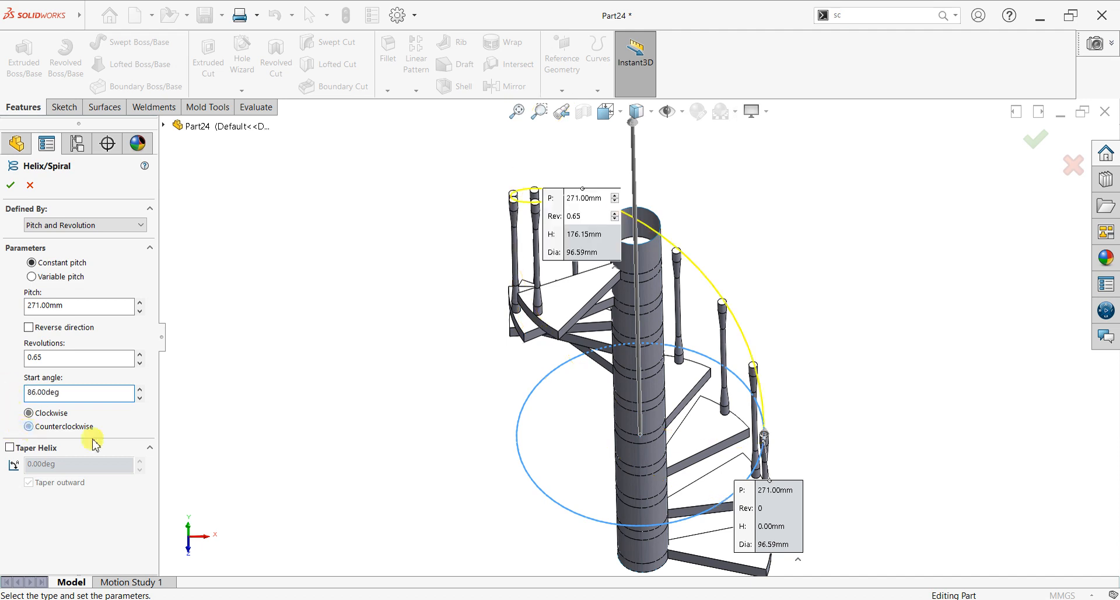
{"action": "scroll", "coordinate": [746, 458], "scroll_direction": "down", "scroll_amount": 3}
{"action": "middle_click_drag", "start_coordinate": [809, 420], "coordinate": [702, 307]}
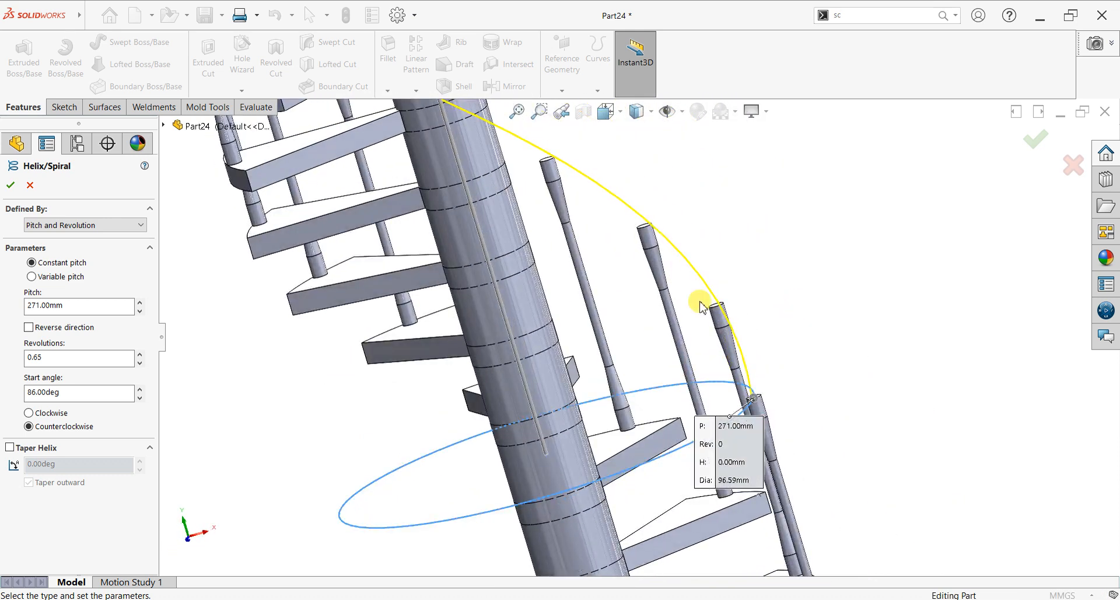
{"action": "left_click", "coordinate": [10, 185]}
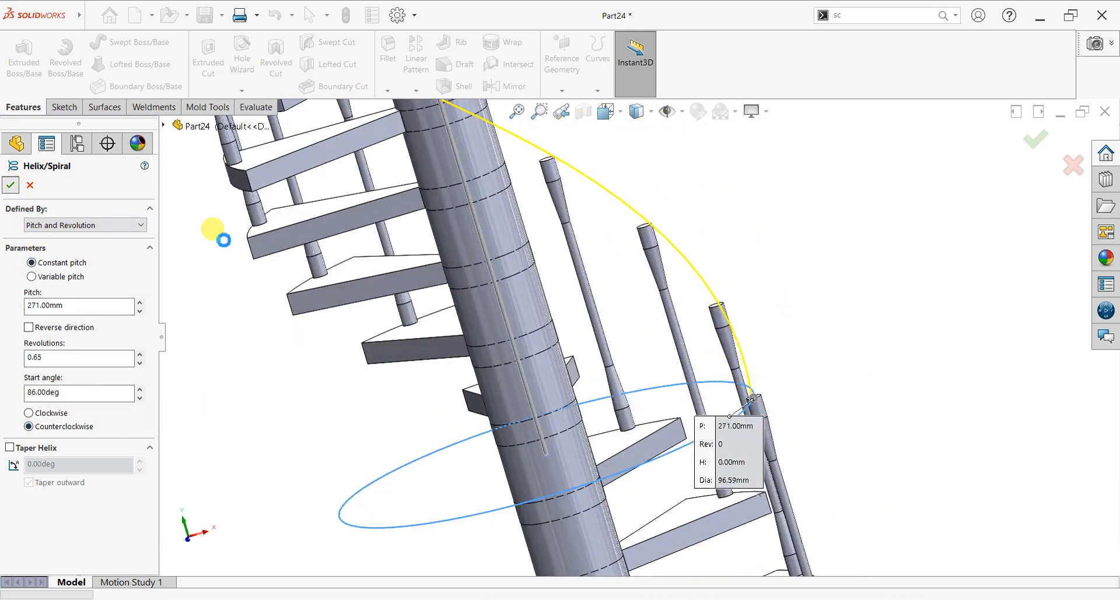
{"action": "left_click", "coordinate": [814, 268]}
Examine how the new helix runs over the post tops at both the upper and lower ends of the staircase.
{"action": "key", "text": "f"}
{"action": "middle_click_drag", "start_coordinate": [738, 325], "coordinate": [607, 200]}
{"action": "scroll", "coordinate": [545, 180], "scroll_direction": "down", "scroll_amount": 8}
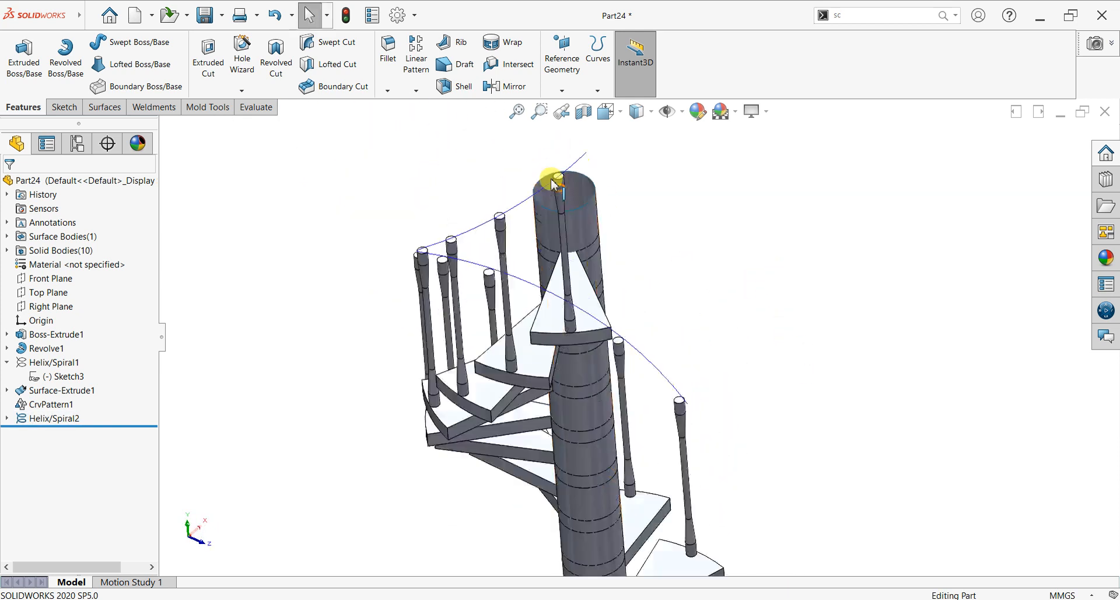
{"action": "middle_click_drag", "start_coordinate": [721, 287], "coordinate": [739, 231]}
{"action": "scroll", "coordinate": [761, 230], "scroll_direction": "up", "scroll_amount": 3}
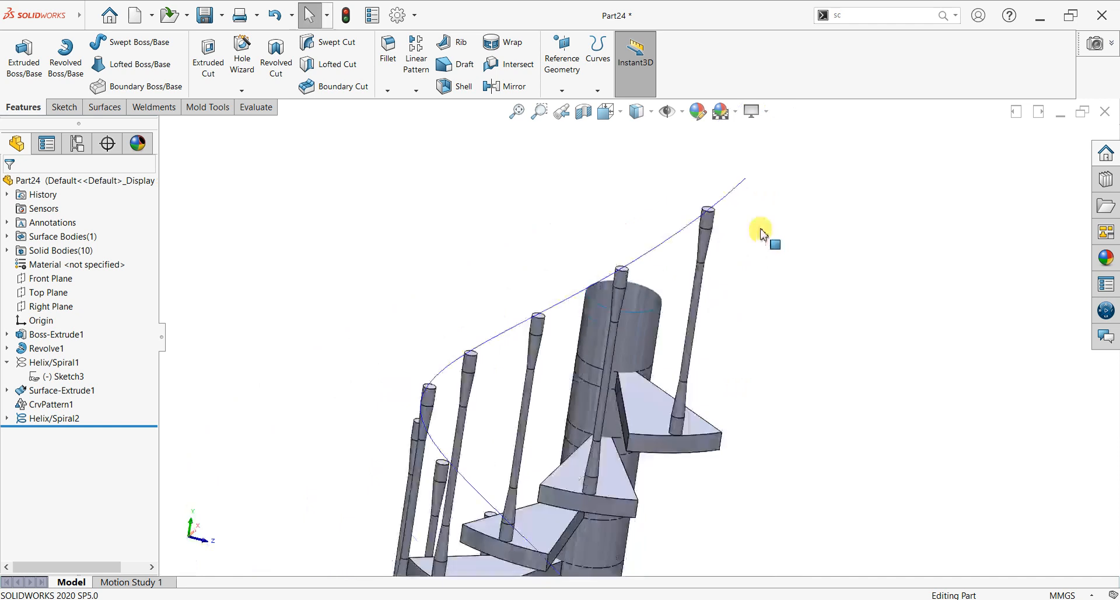
{"action": "scroll", "coordinate": [744, 200], "scroll_direction": "down", "scroll_amount": 3}
{"action": "middle_click_drag", "start_coordinate": [680, 279], "coordinate": [703, 267]}
{"action": "scroll", "coordinate": [703, 267], "scroll_direction": "up", "scroll_amount": 6}
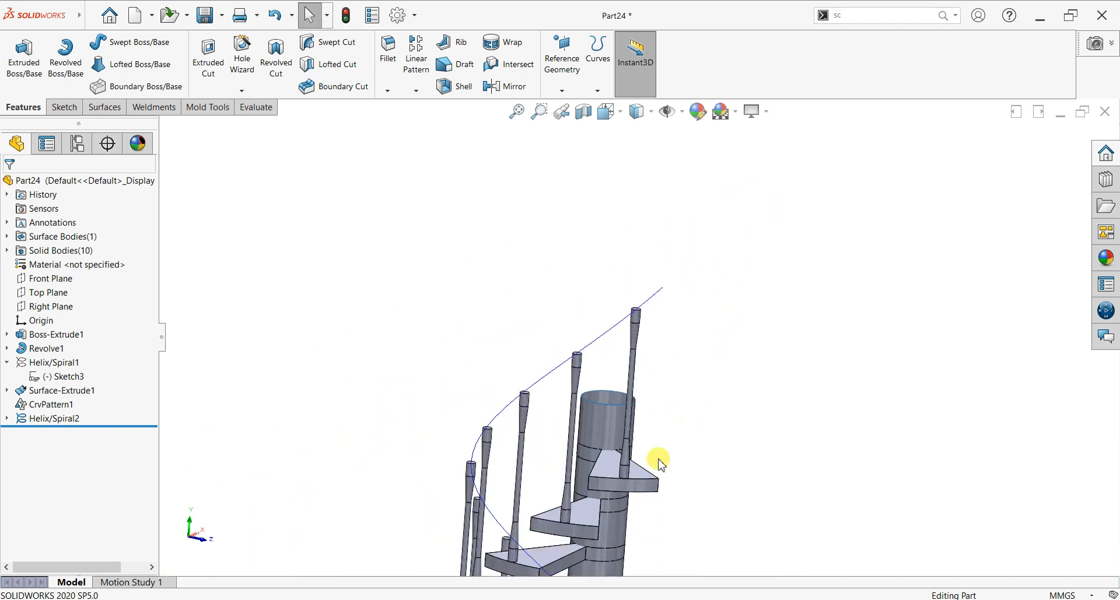
{"action": "scroll", "coordinate": [668, 372], "scroll_direction": "down", "scroll_amount": 4}
{"action": "middle_click_drag", "start_coordinate": [667, 430], "coordinate": [583, 437]}
{"action": "scroll", "coordinate": [843, 410], "scroll_direction": "up", "scroll_amount": 3}
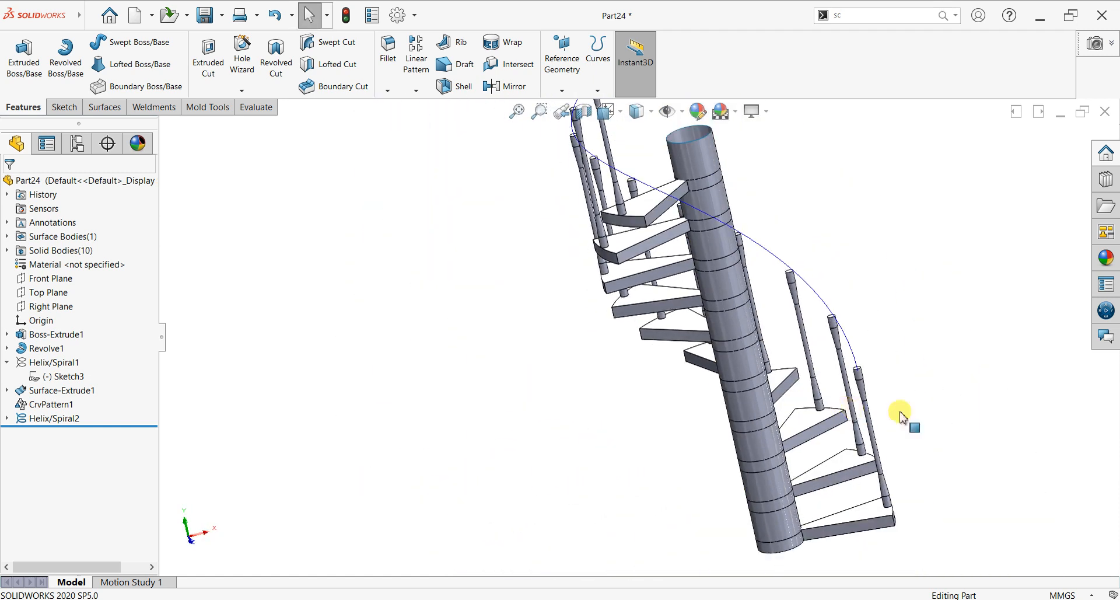
{"action": "scroll", "coordinate": [901, 416], "scroll_direction": "down", "scroll_amount": 4}
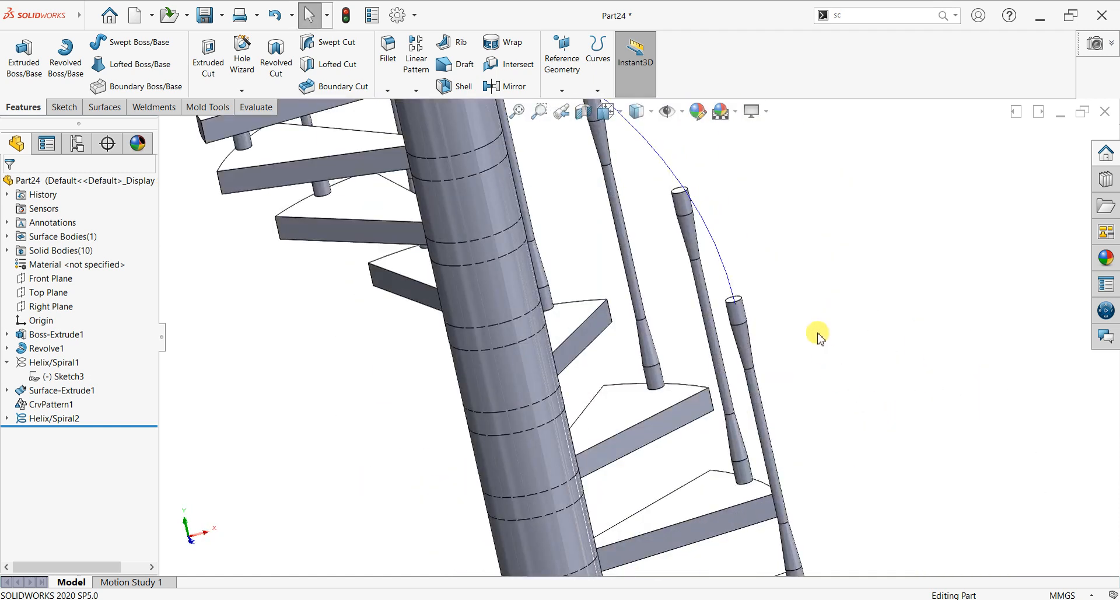
Create a reference plane perpendicular to the new helix and coincident with its lower endpoint.
{"action": "scroll", "coordinate": [783, 272], "scroll_direction": "up", "scroll_amount": 3}
{"action": "middle_click_drag", "start_coordinate": [782, 275], "coordinate": [690, 236]}
{"action": "left_click", "coordinate": [561, 90]}
{"action": "left_click", "coordinate": [569, 103]}
{"action": "scroll", "coordinate": [623, 378], "scroll_direction": "down", "scroll_amount": 3}
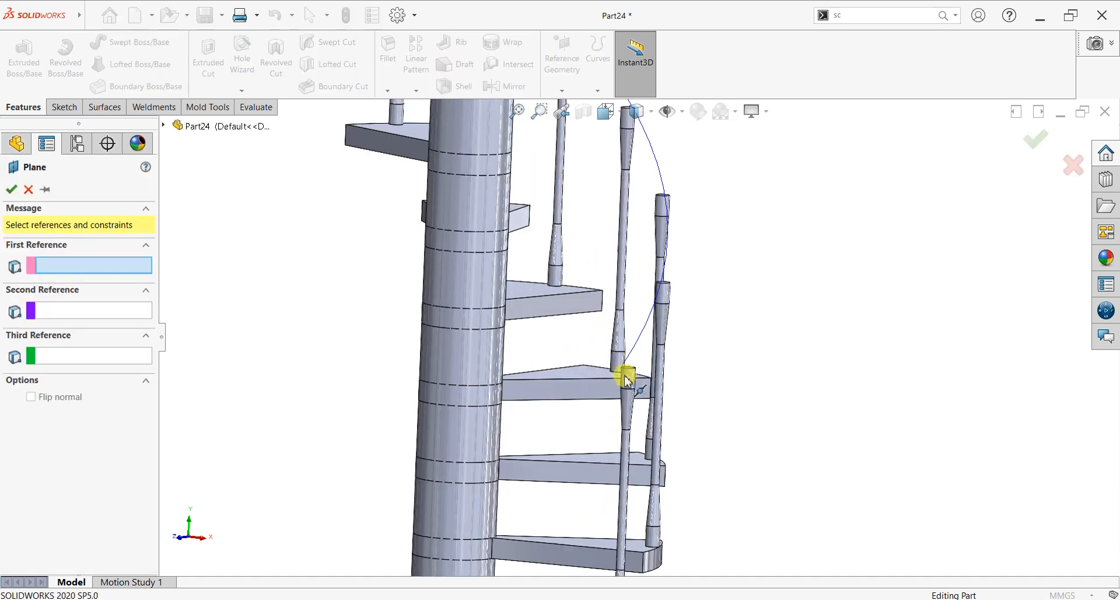
{"action": "left_click", "coordinate": [640, 349]}
{"action": "scroll", "coordinate": [629, 368], "scroll_direction": "down", "scroll_amount": 5}
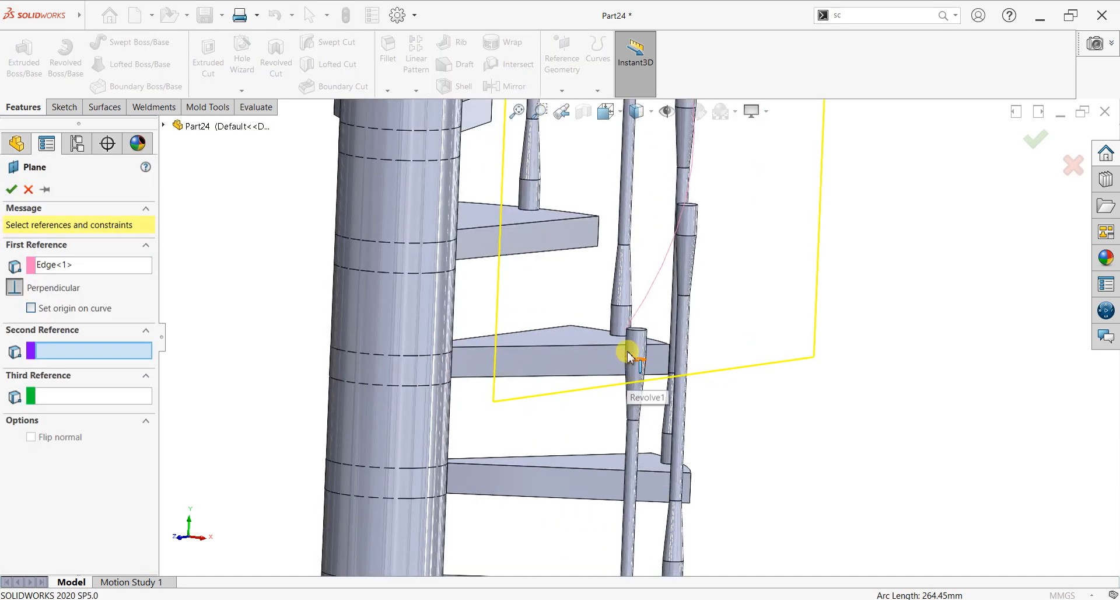
{"action": "left_click", "coordinate": [628, 310]}
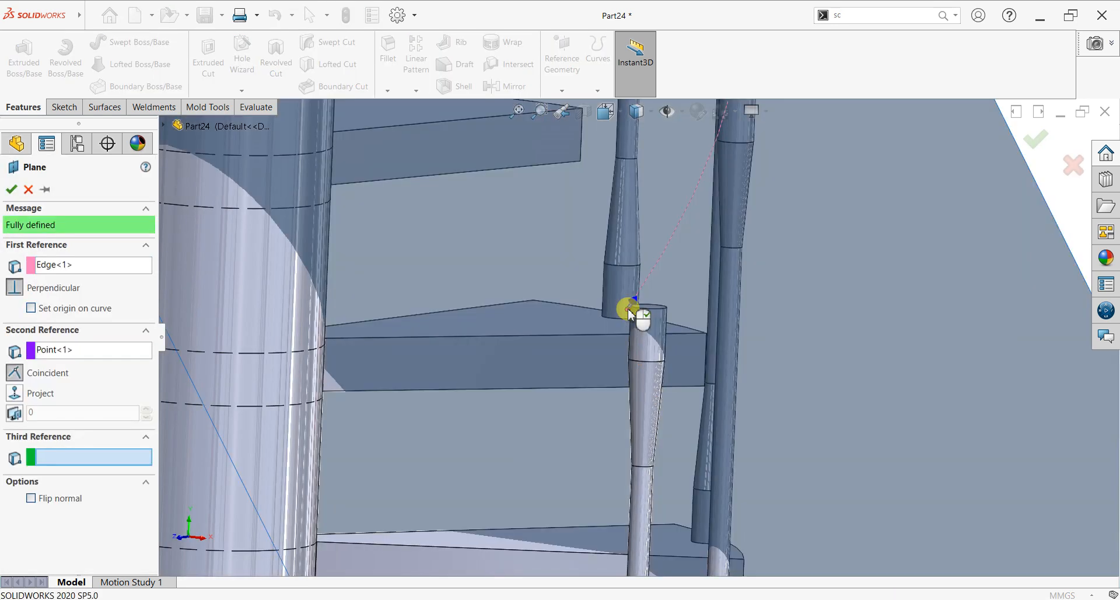
{"action": "left_click", "coordinate": [12, 191]}
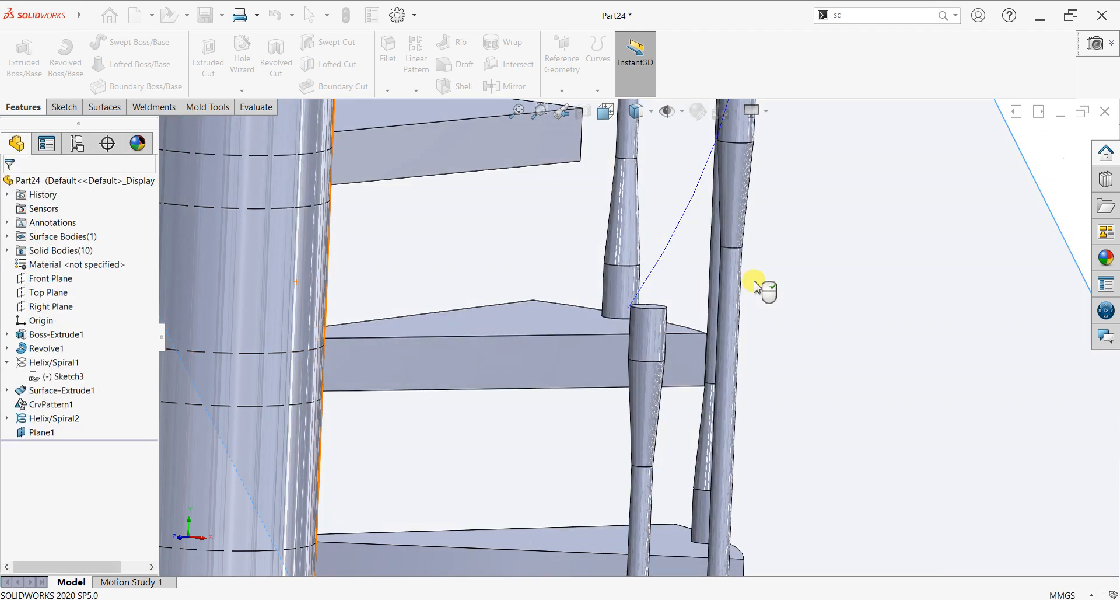
Start a sketch on the new reference plane at the helix's lower endpoint, viewed normal to the plane.
{"action": "scroll", "coordinate": [761, 290], "scroll_direction": "up", "scroll_amount": 4}
{"action": "scroll", "coordinate": [720, 318], "scroll_direction": "up", "scroll_amount": 2}
{"action": "middle_click_drag", "start_coordinate": [722, 318], "coordinate": [753, 259]}
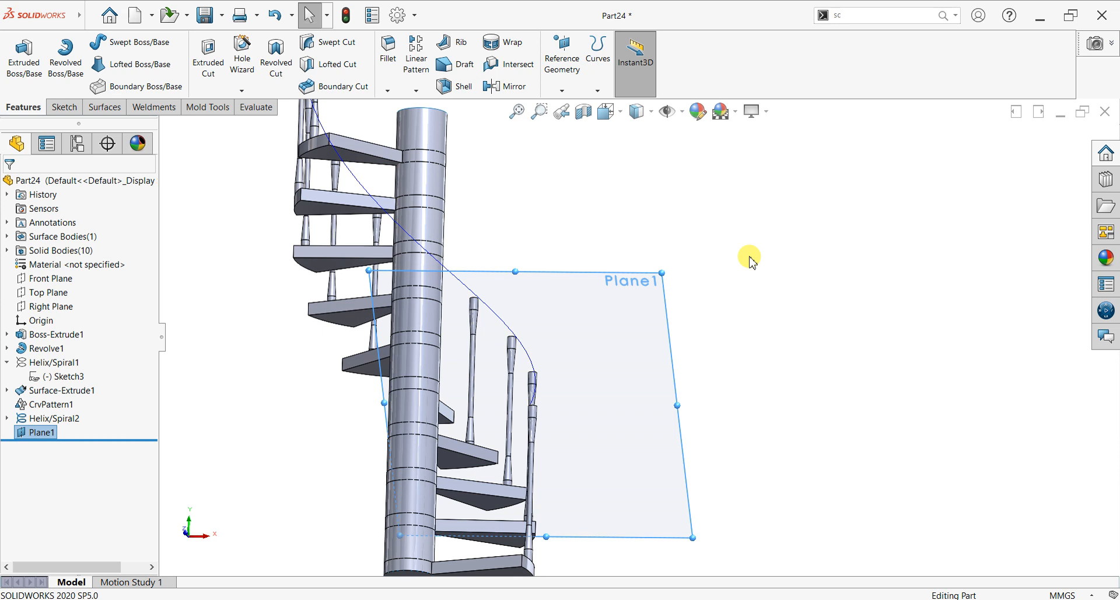
{"action": "key", "text": "ctrl+8"}
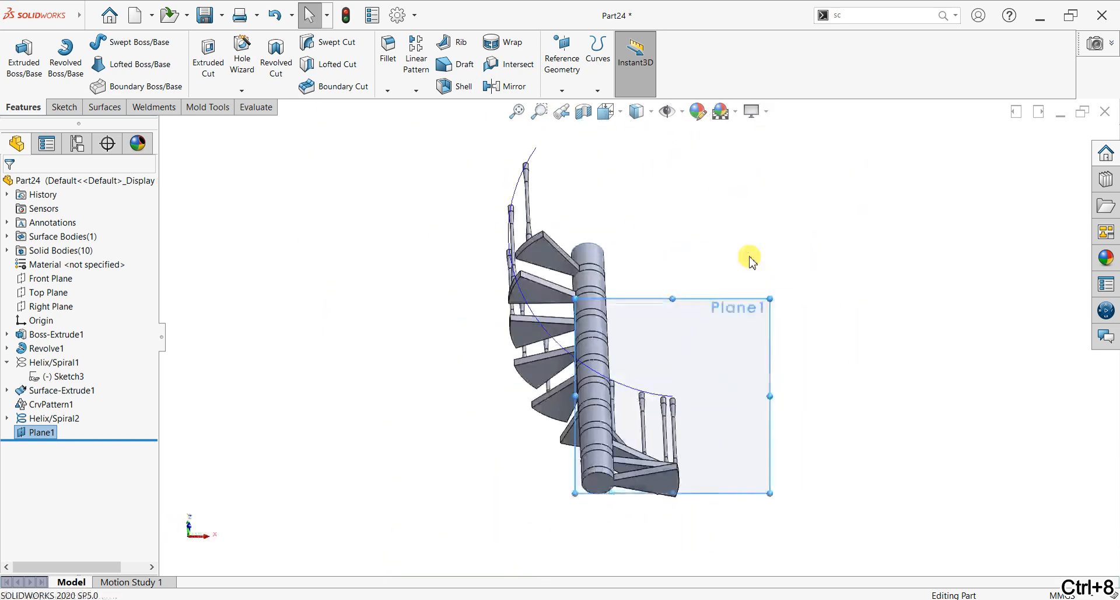
{"action": "scroll", "coordinate": [677, 397], "scroll_direction": "down", "scroll_amount": 6}
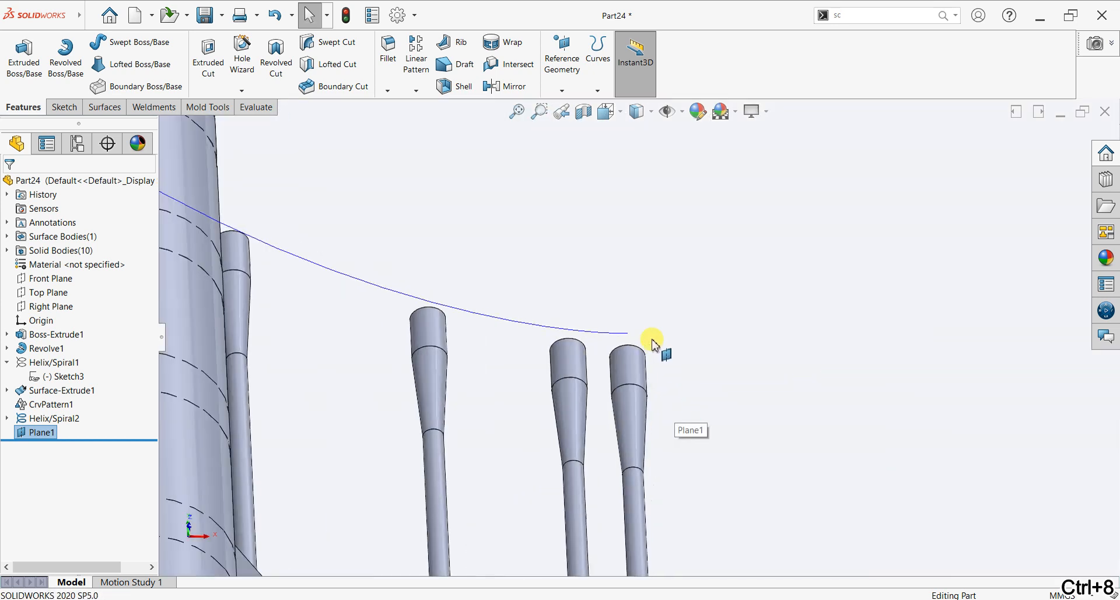
{"action": "left_click", "coordinate": [63, 107]}
{"action": "left_click", "coordinate": [19, 55]}
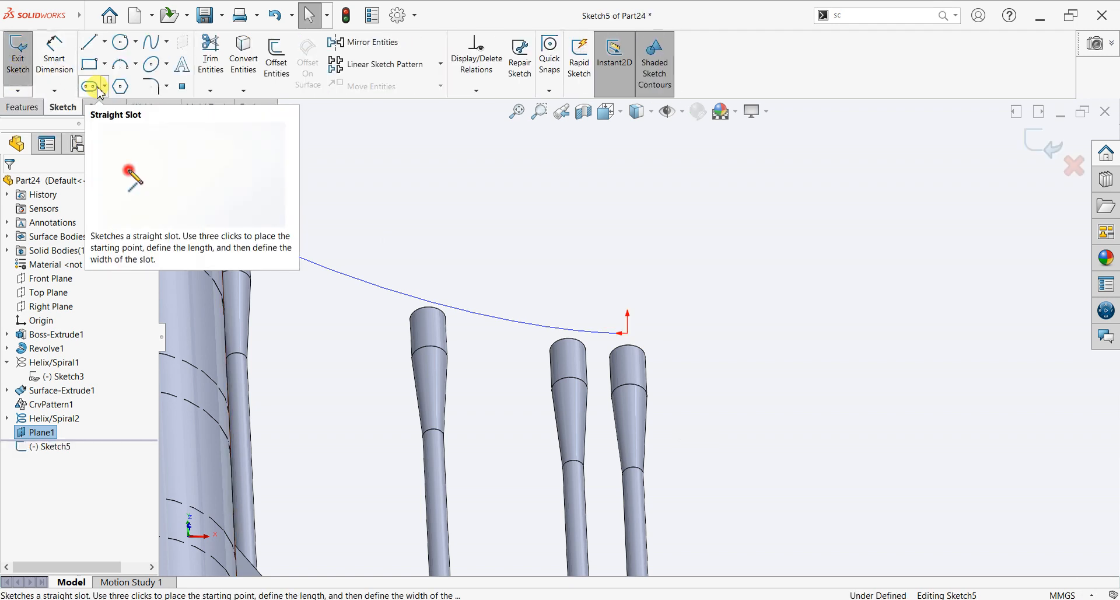
Sketch a center rectangle about 3.3 mm high, centered on the helix's lower endpoint above the first post.
{"action": "left_click", "coordinate": [104, 64]}
{"action": "left_click", "coordinate": [107, 98]}
{"action": "scroll", "coordinate": [616, 337], "scroll_direction": "down", "scroll_amount": 5}
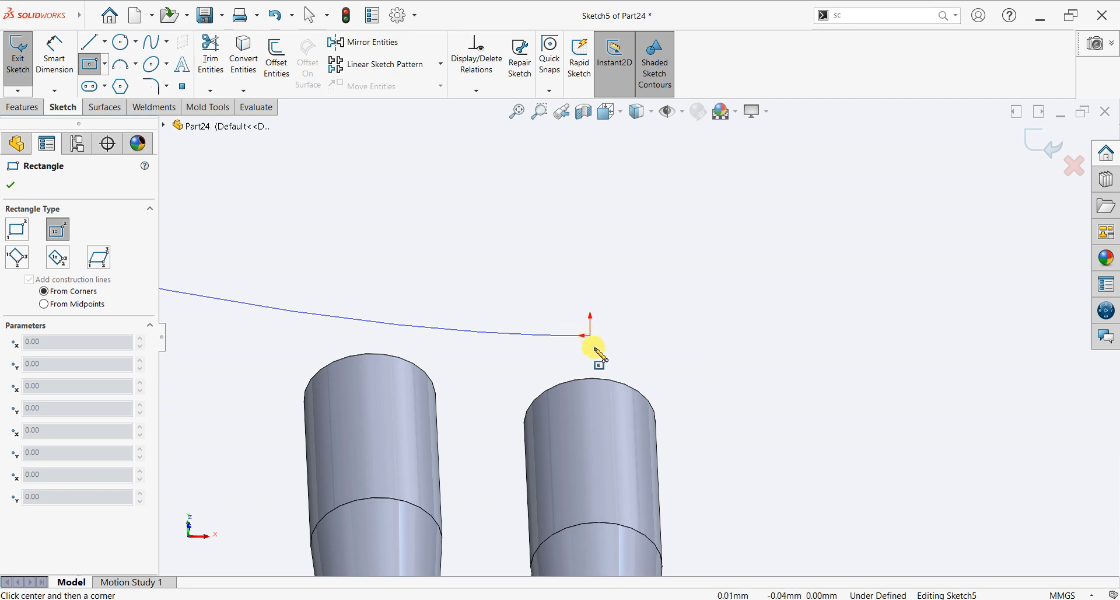
{"action": "left_click", "coordinate": [591, 337]}
{"action": "left_click", "coordinate": [669, 399]}
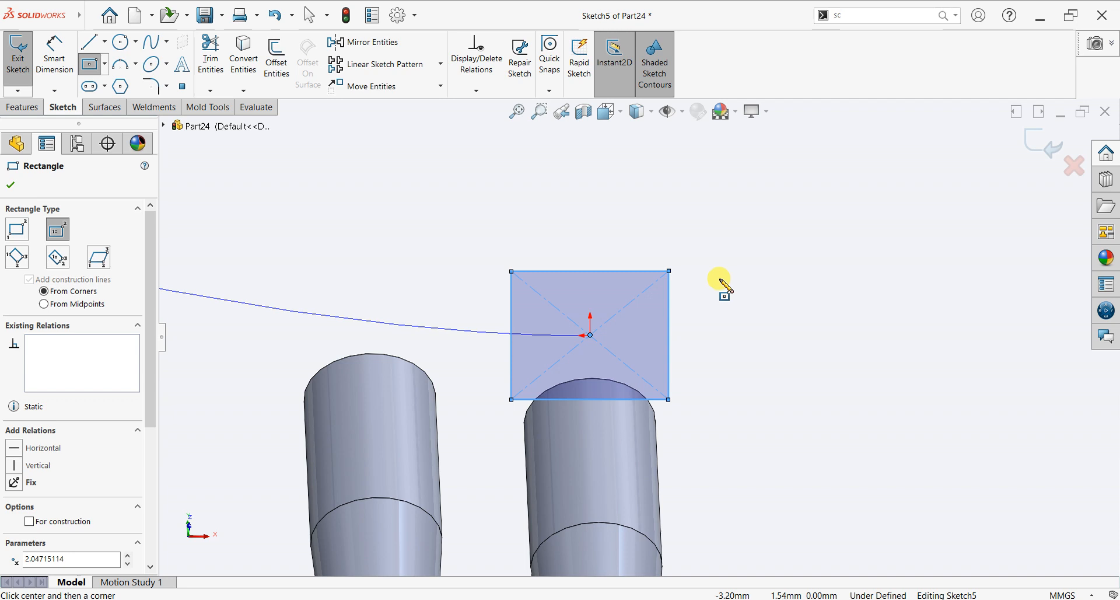
{"action": "key", "text": "Escape"}
{"action": "scroll", "coordinate": [729, 291], "scroll_direction": "up", "scroll_amount": 8}
{"action": "mouse_move", "coordinate": [649, 359]}
{"action": "middle_mouse_down"}
{"action": "mouse_move", "coordinate": [661, 255]}
{"action": "mouse_move", "coordinate": [691, 258]}
{"action": "middle_mouse_up"}
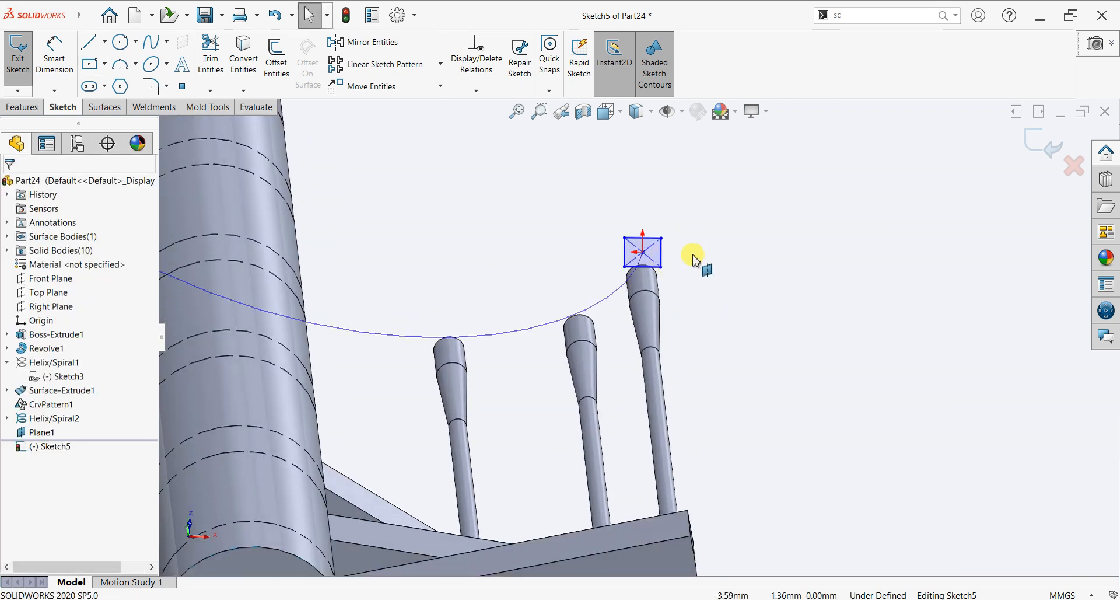
{"action": "scroll", "coordinate": [700, 260], "scroll_direction": "down", "scroll_amount": 6}
{"action": "scroll", "coordinate": [577, 276], "scroll_direction": "down", "scroll_amount": 2}
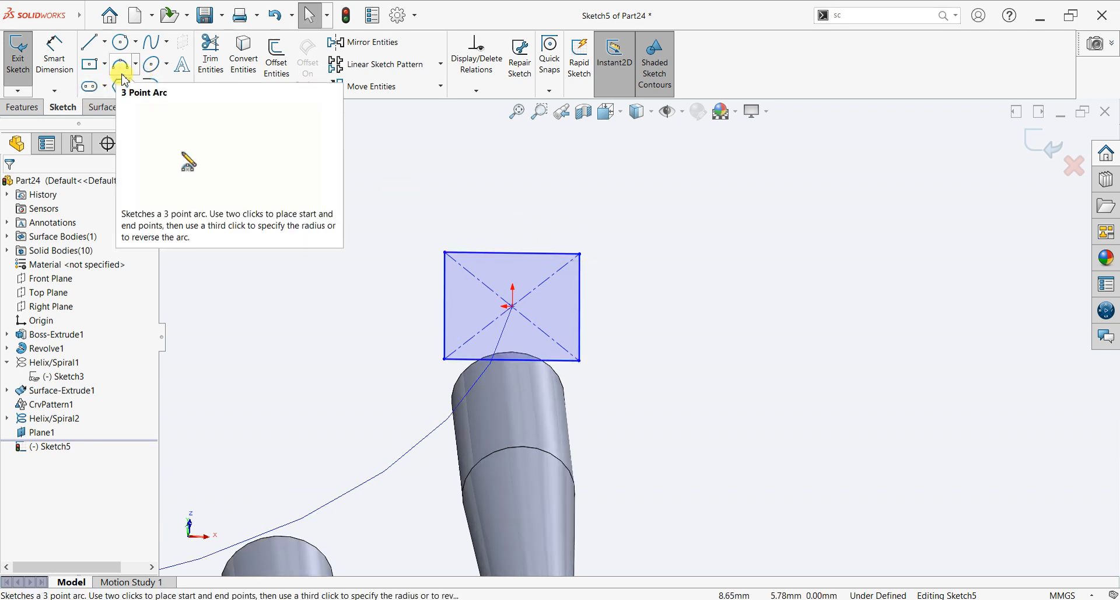
{"action": "left_click", "coordinate": [105, 87]}
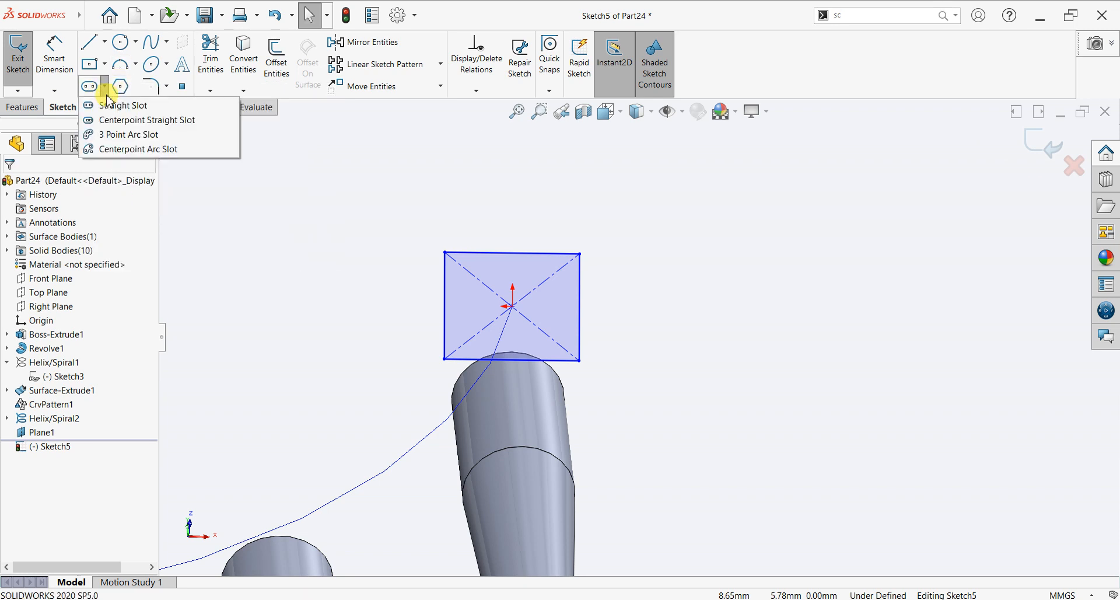
{"action": "left_click", "coordinate": [107, 137]}
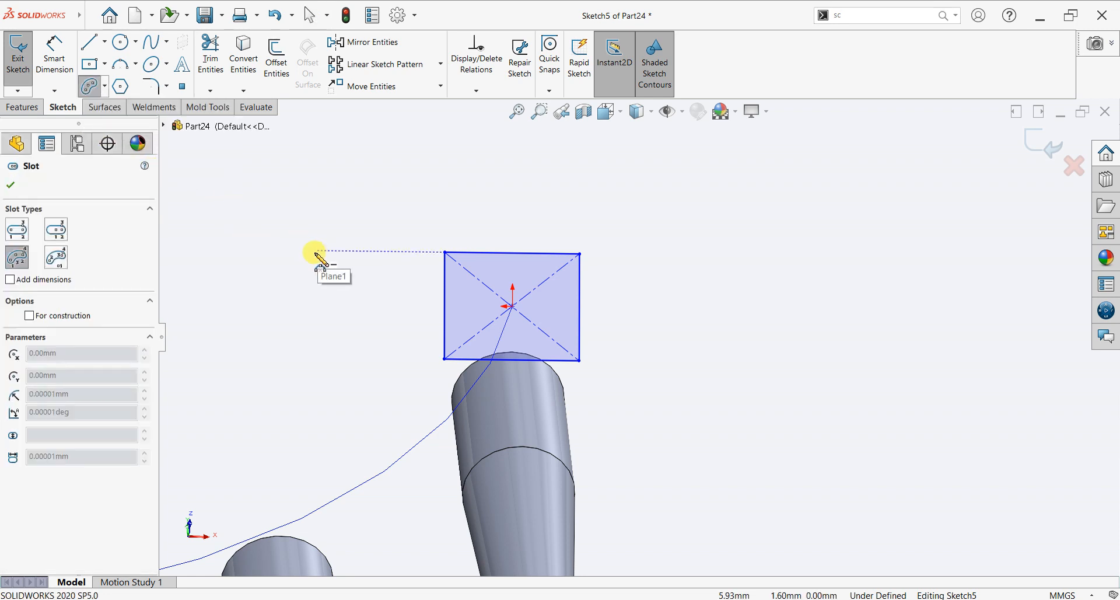
{"action": "left_click", "coordinate": [444, 253]}
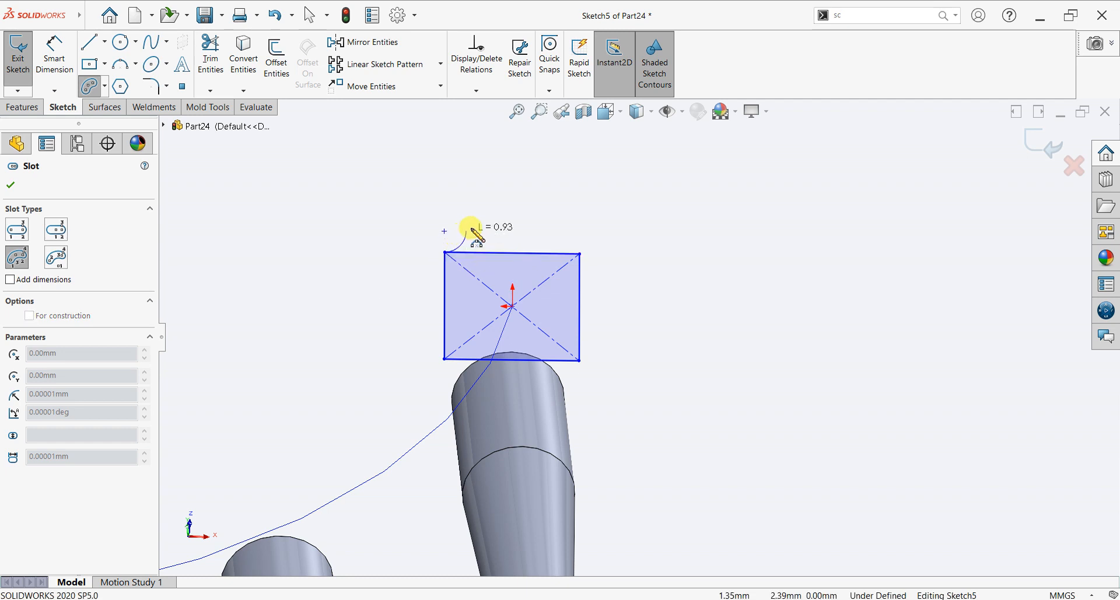
{"action": "left_click", "coordinate": [514, 199]}
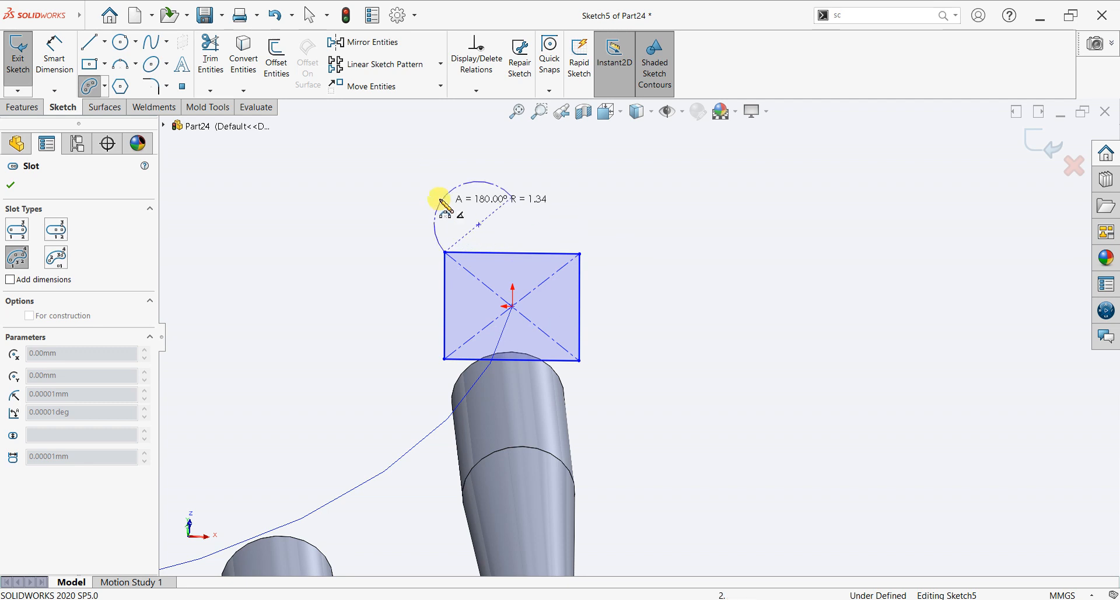
{"action": "key", "text": "Escape"}
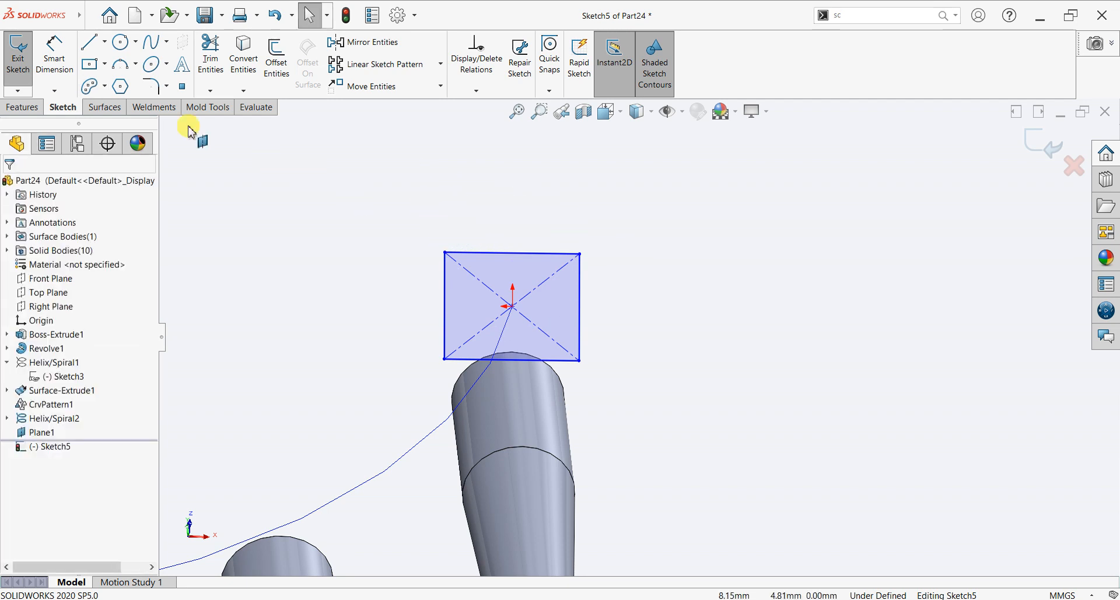
Sketch a centerpoint arc slot about 2.2 mm wide, centered on the rectangle's center and spanning its two upper corners.
{"action": "left_click", "coordinate": [105, 87]}
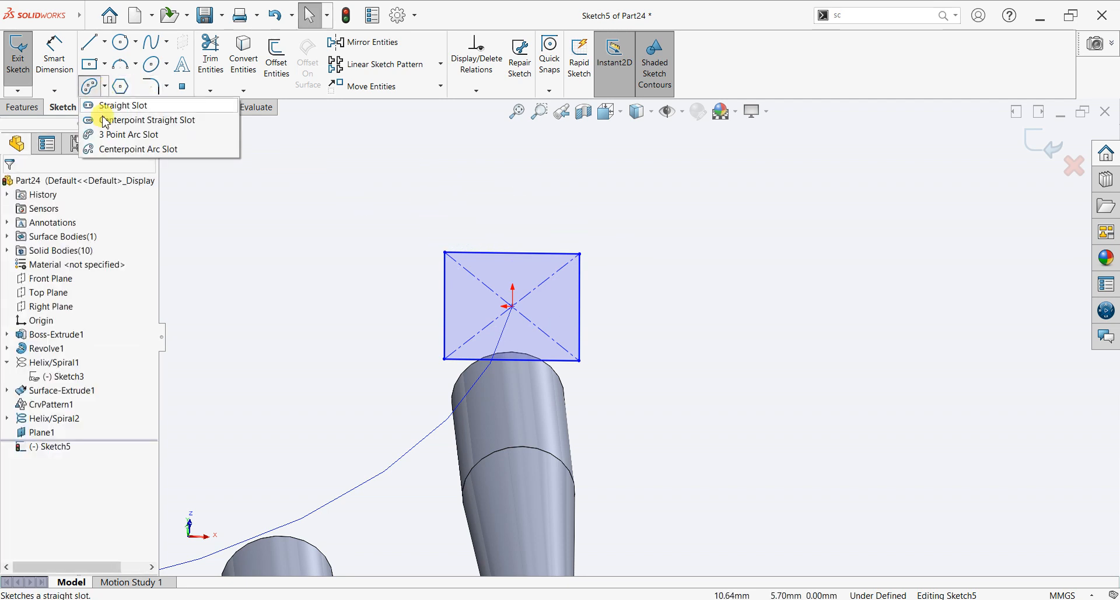
{"action": "left_click", "coordinate": [102, 150]}
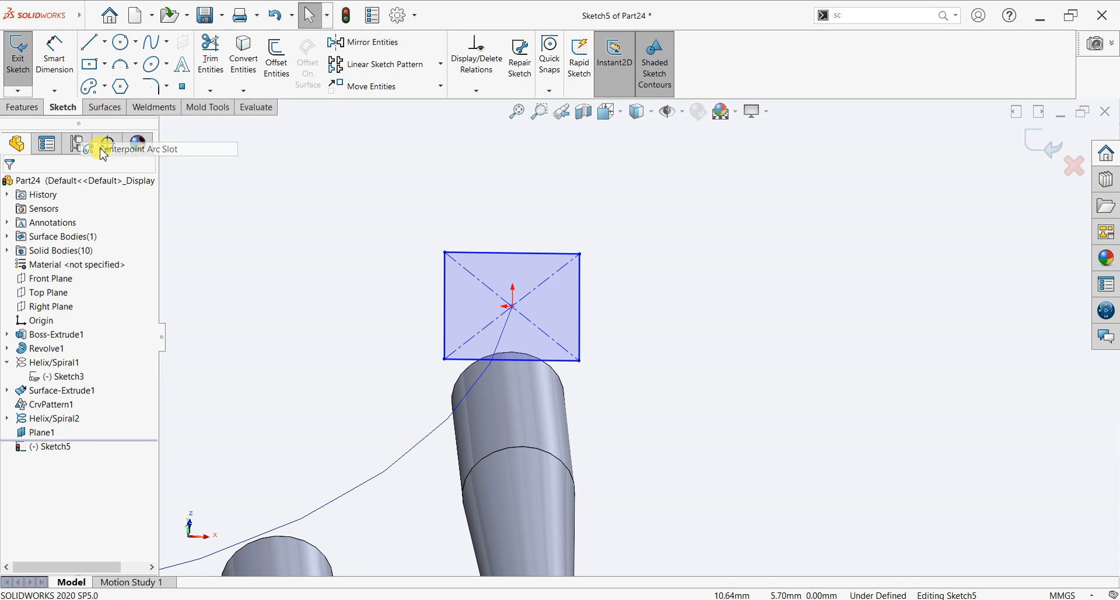
{"action": "left_click", "coordinate": [510, 305]}
{"action": "left_click", "coordinate": [445, 252]}
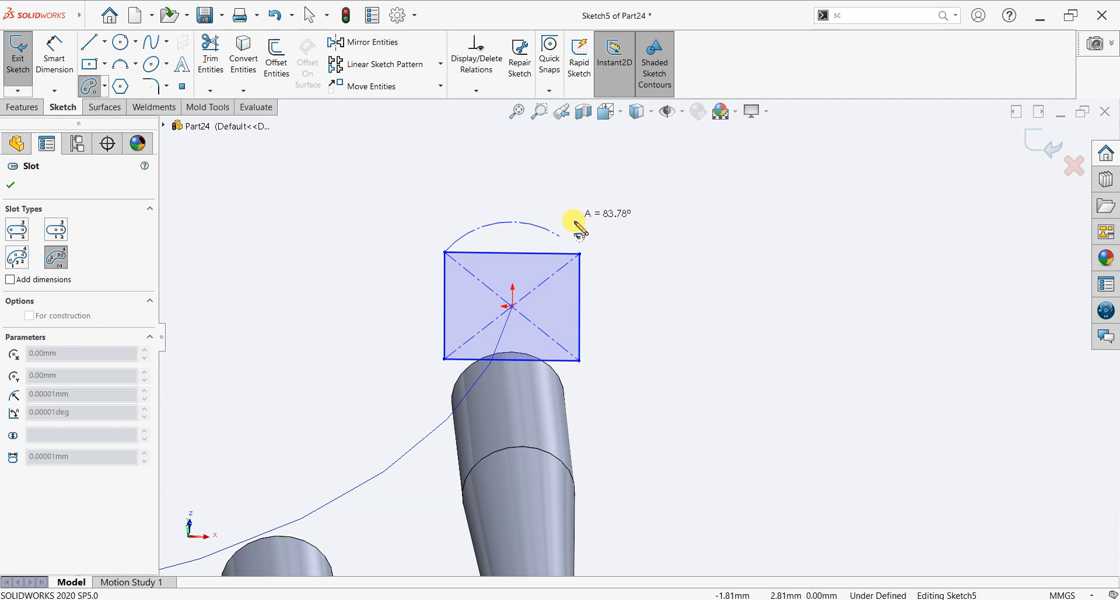
{"action": "left_click", "coordinate": [581, 254]}
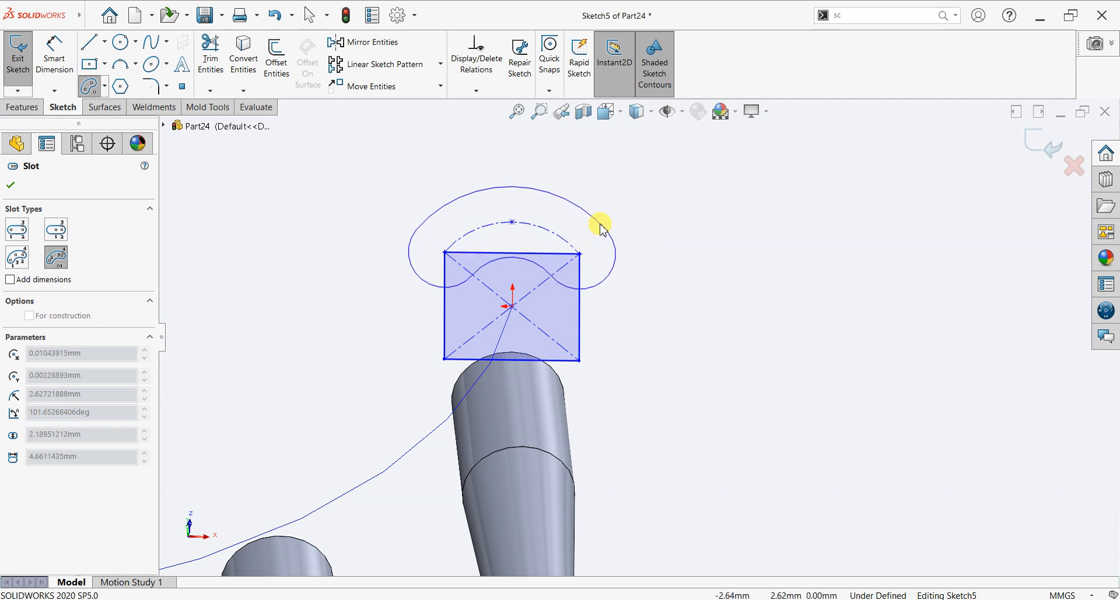
{"action": "left_click", "coordinate": [602, 230]}
{"action": "right_click", "coordinate": [677, 205]}
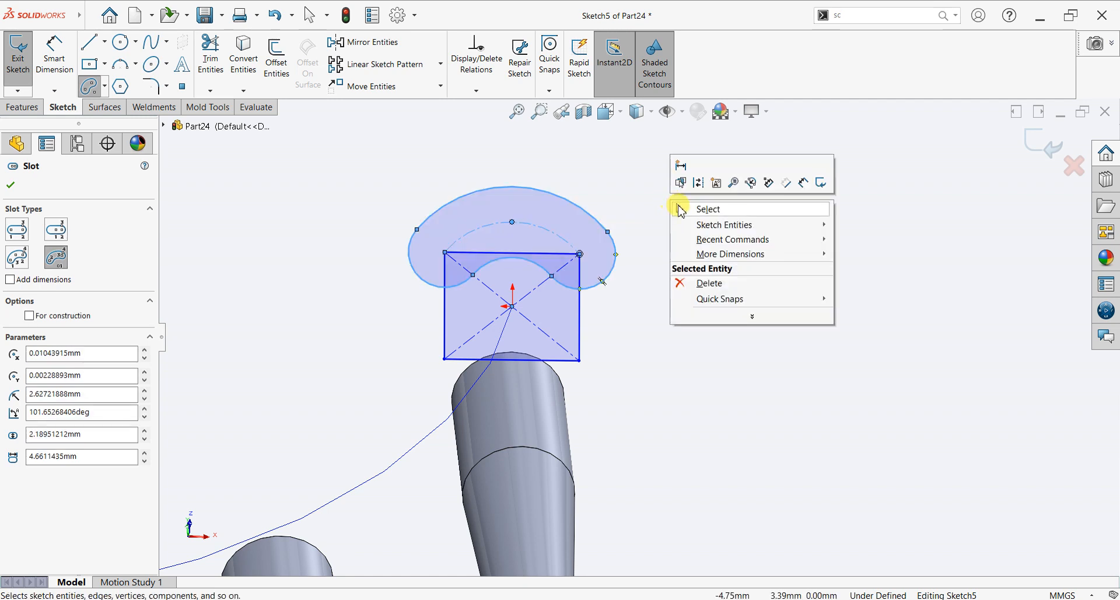
{"action": "left_click", "coordinate": [681, 208]}
{"action": "scroll", "coordinate": [654, 274], "scroll_direction": "down", "scroll_amount": 2}
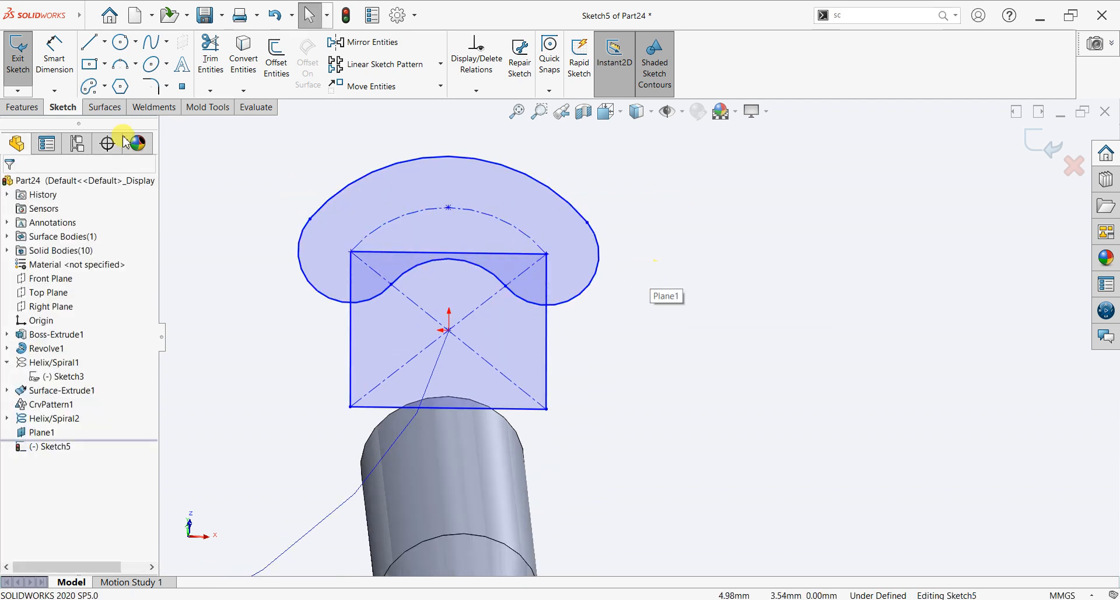
Dimension the rectangle's vertical side to 5 mm.
{"action": "left_click", "coordinate": [54, 52]}
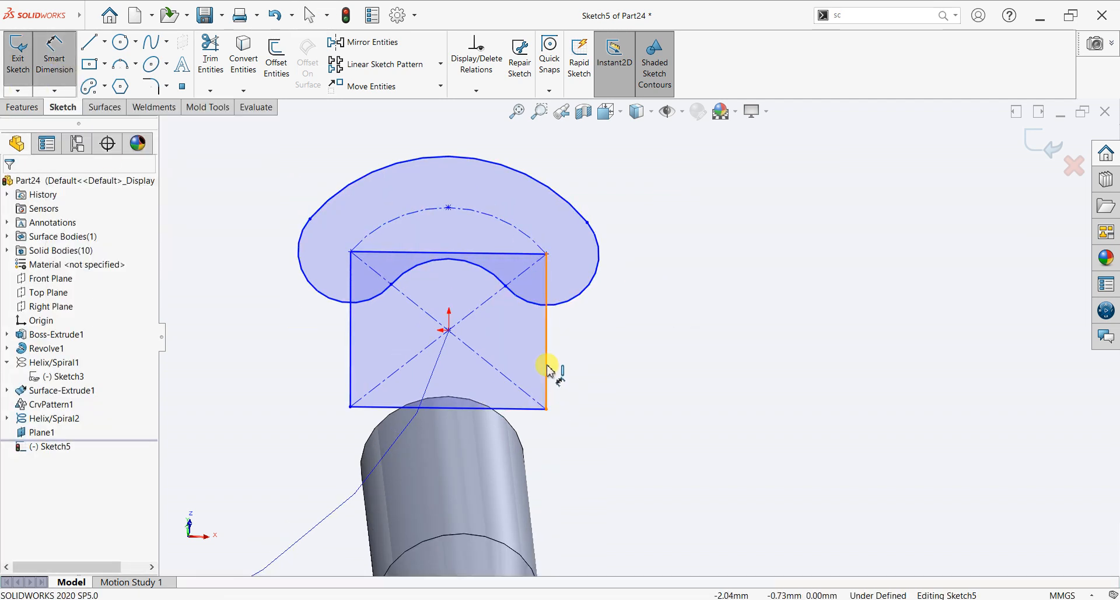
{"action": "left_click", "coordinate": [633, 356]}
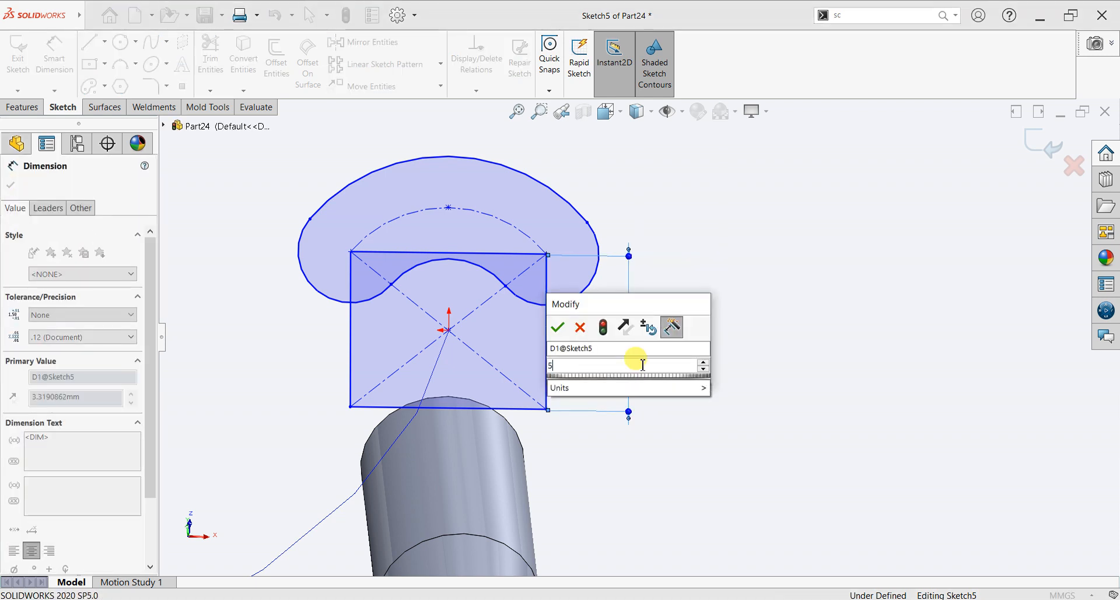
{"action": "key", "text": "Return"}
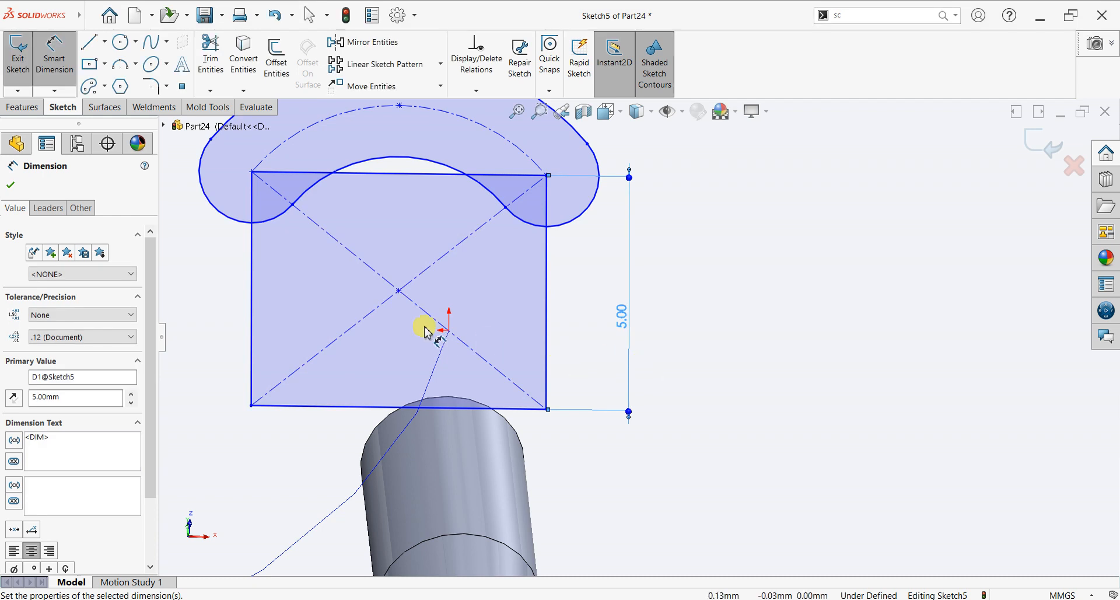
{"action": "key", "text": "Escape"}
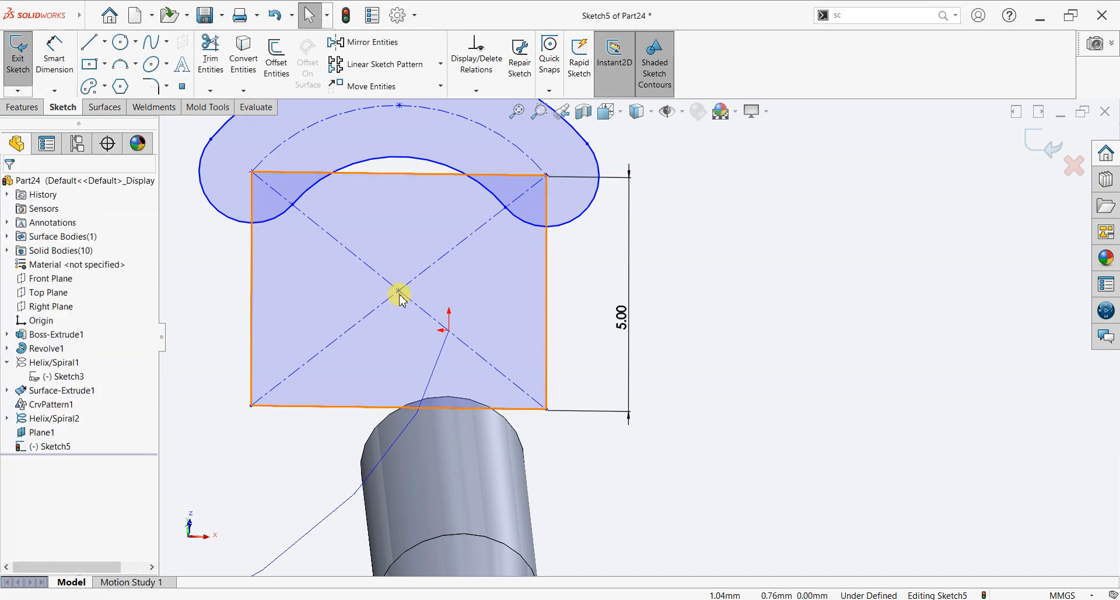
Add a Pierce relation between the rectangle's center point and the handrail helix.
{"action": "left_click", "coordinate": [441, 343]}
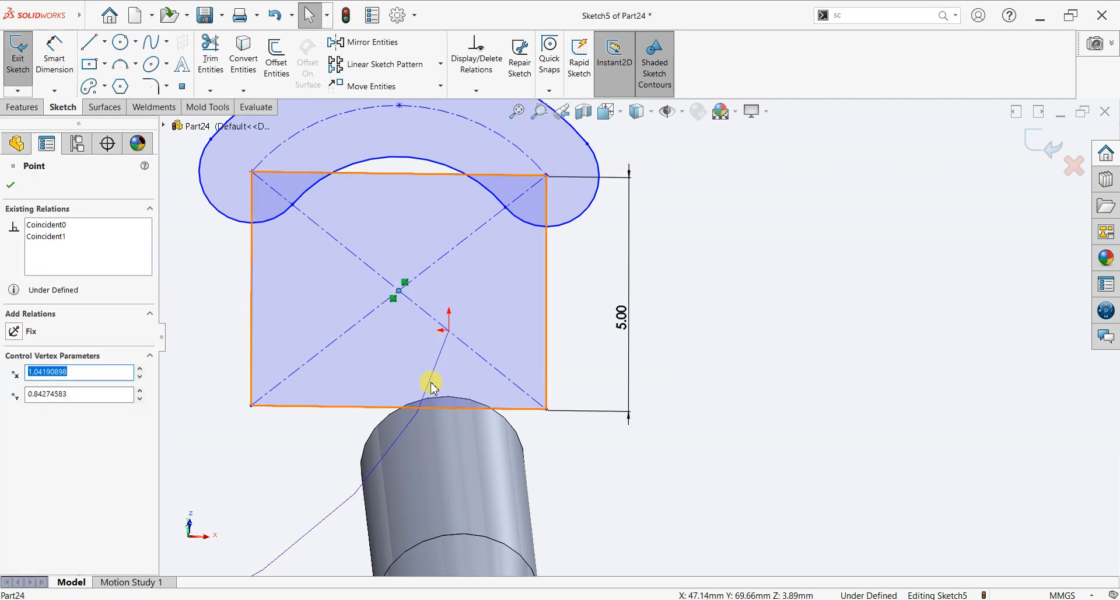
{"action": "left_click", "coordinate": [405, 440], "text": "ctrl"}
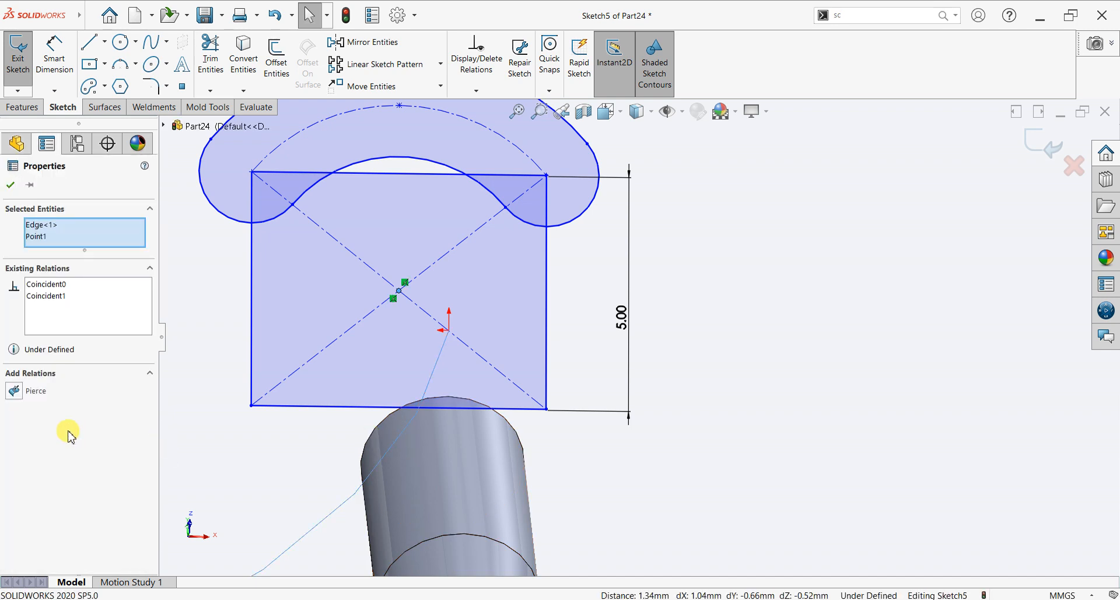
{"action": "left_click", "coordinate": [14, 390]}
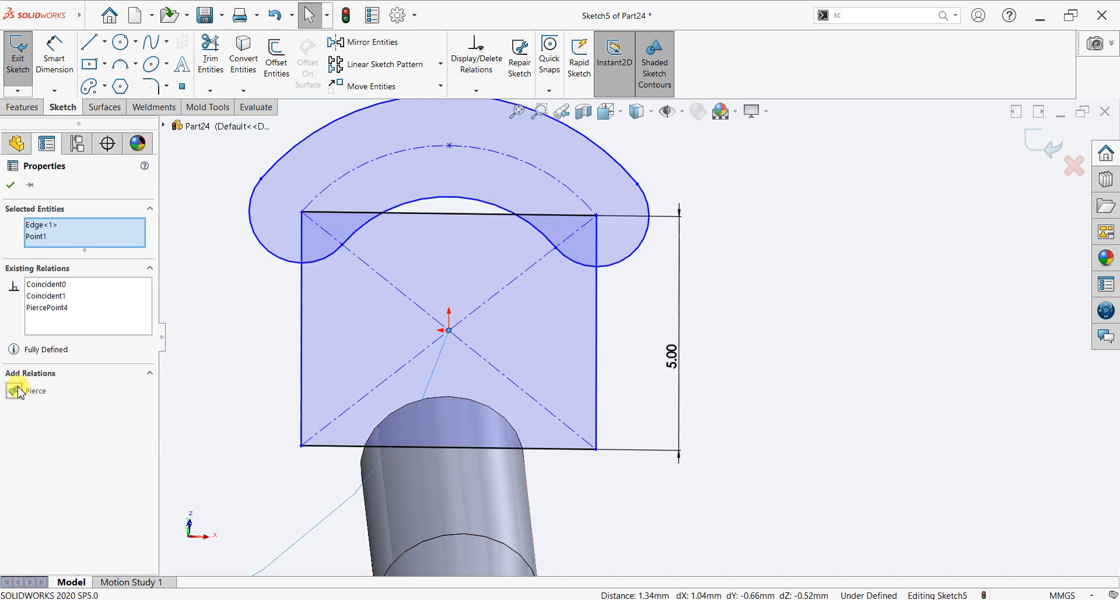
{"action": "left_click", "coordinate": [10, 187]}
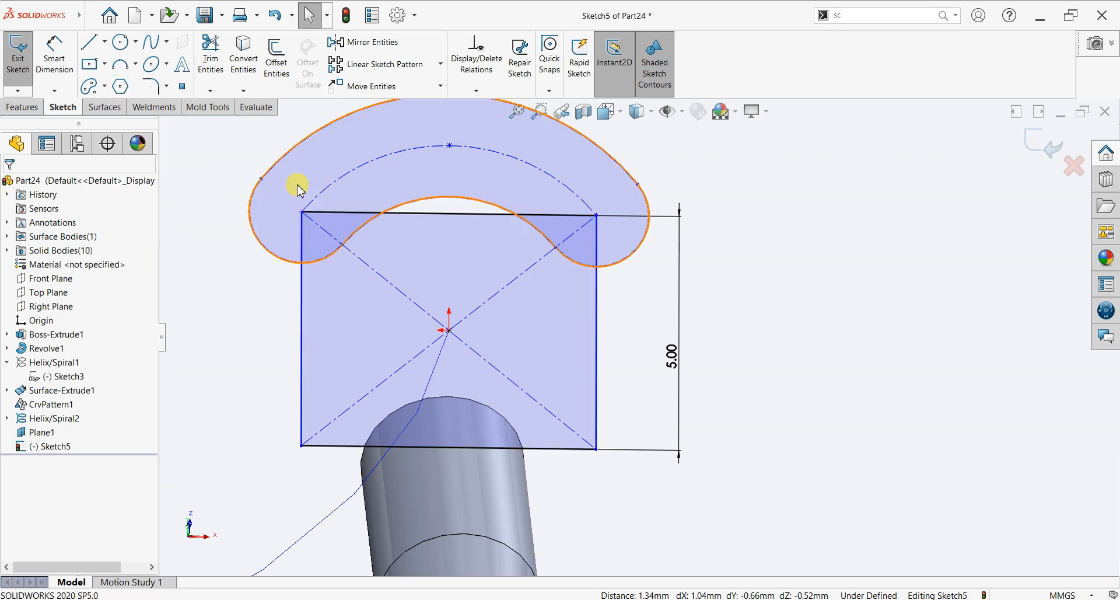
Round the rectangle's two lower corners with 2 mm sketch fillets.
{"action": "scroll", "coordinate": [592, 205], "scroll_direction": "up", "scroll_amount": 4}
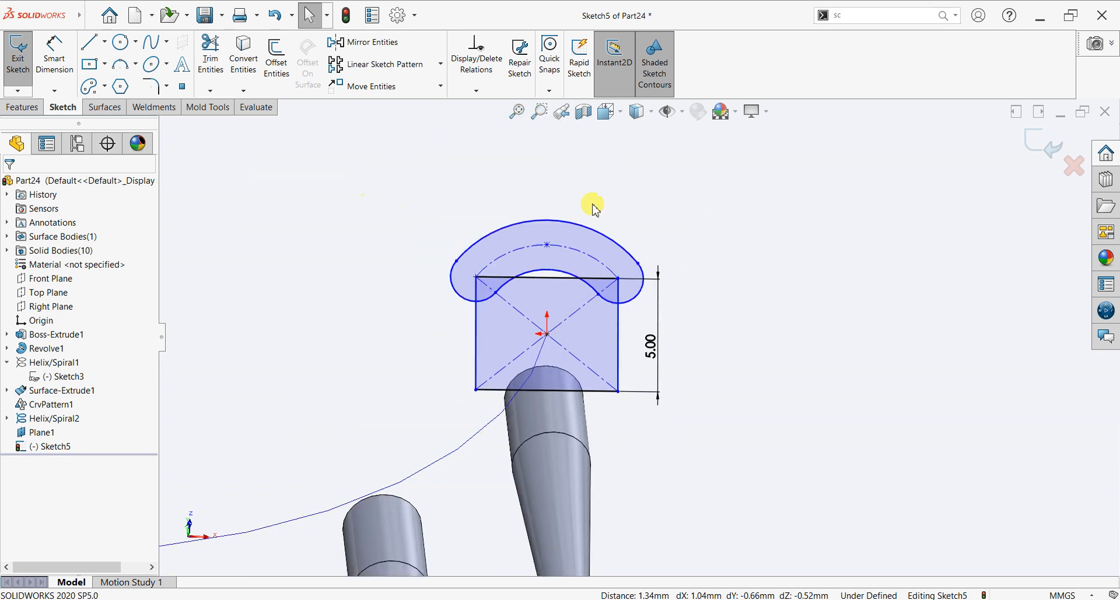
{"action": "scroll", "coordinate": [693, 215], "scroll_direction": "down", "scroll_amount": 3}
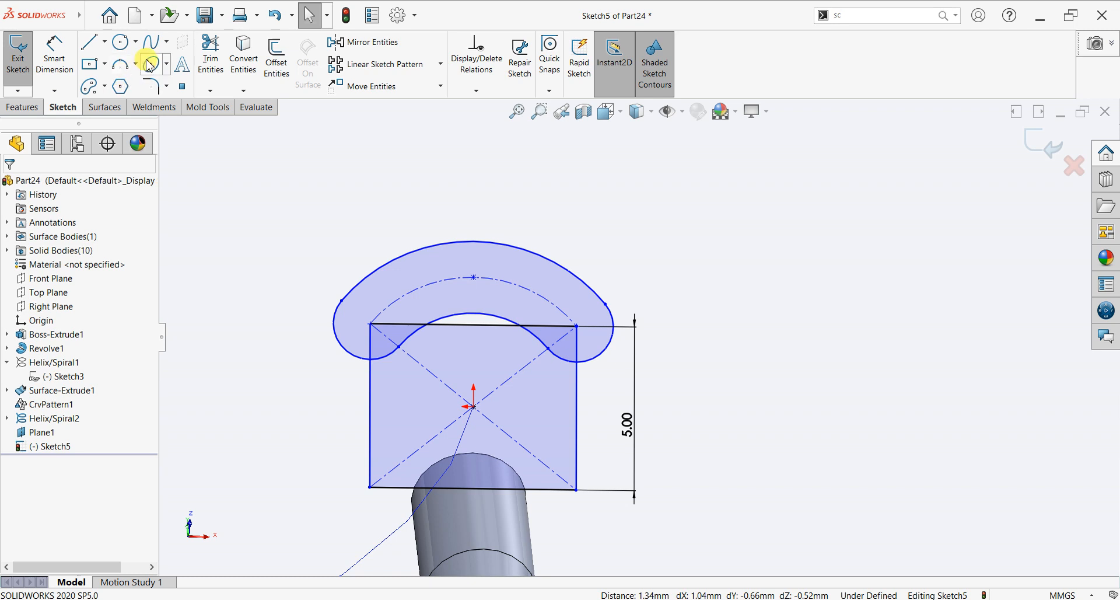
{"action": "left_click", "coordinate": [154, 87]}
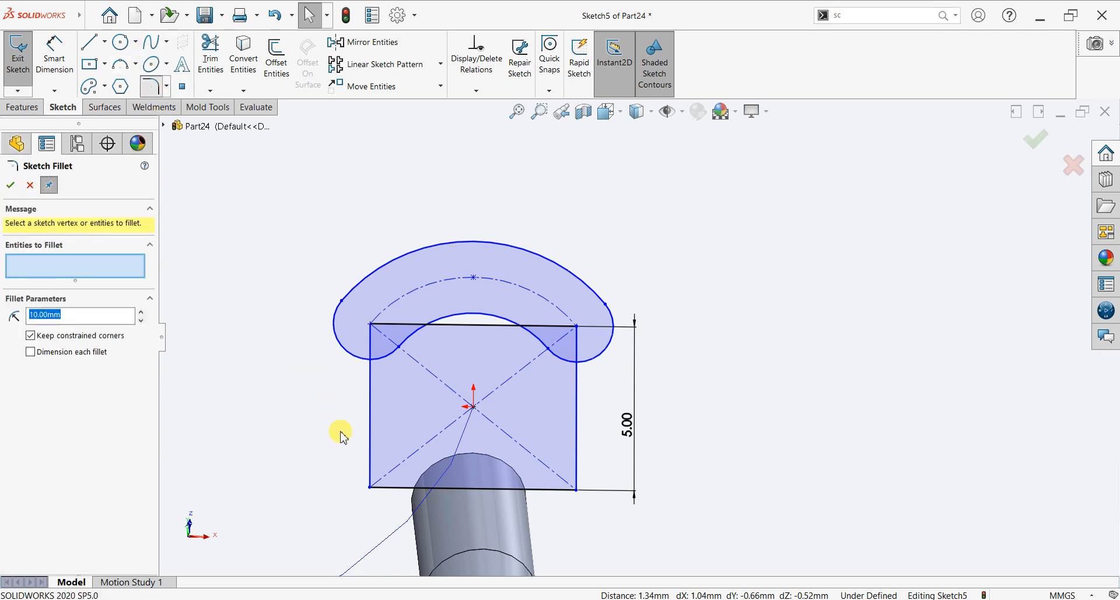
{"action": "left_click", "coordinate": [371, 488]}
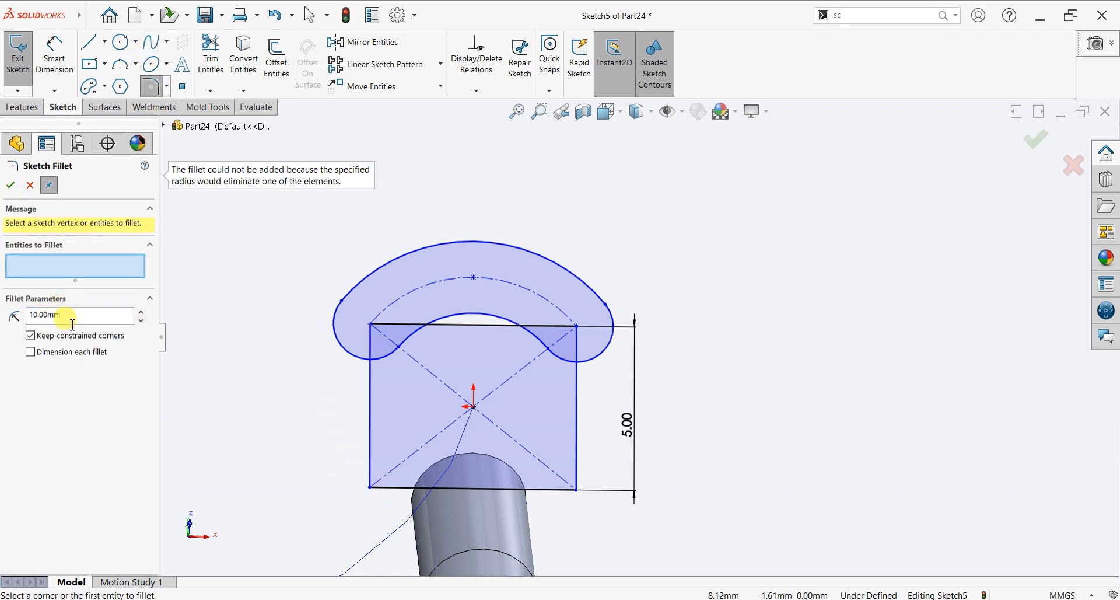
{"action": "type", "text": "2"}
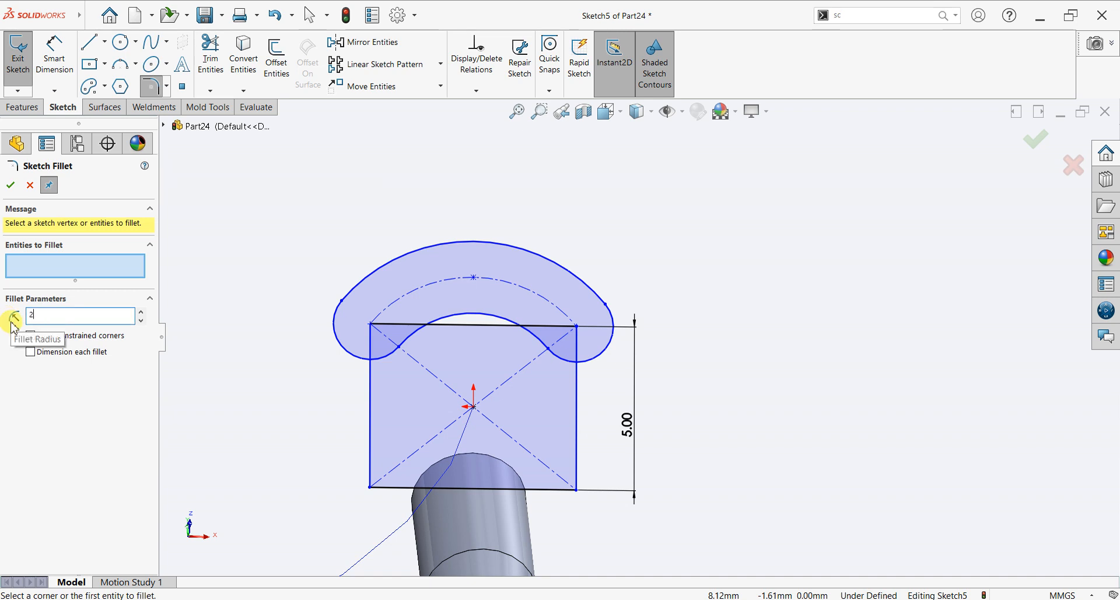
{"action": "left_click", "coordinate": [372, 487]}
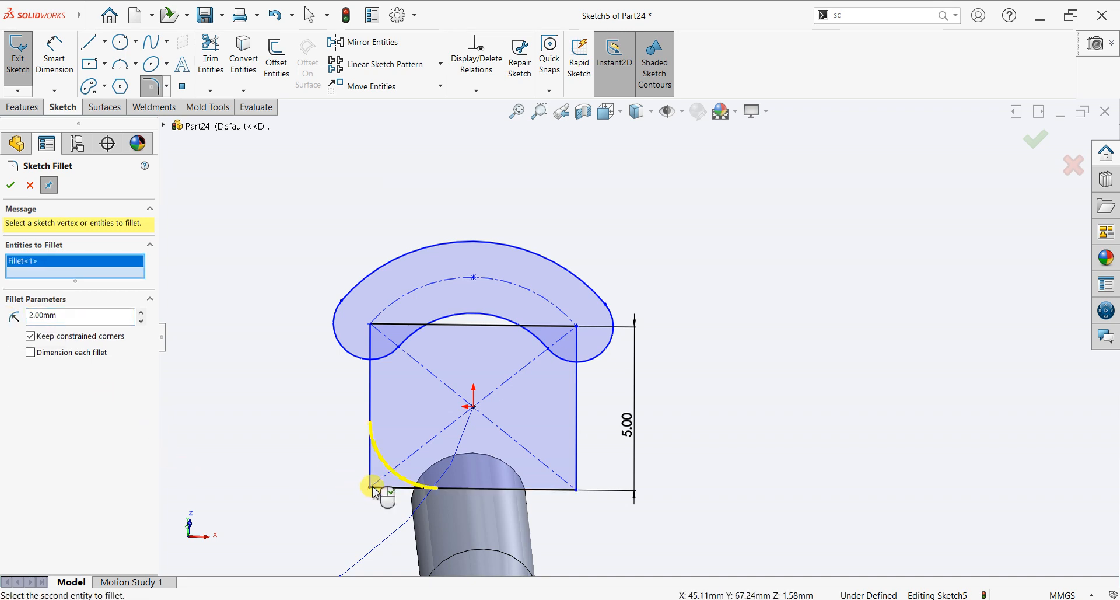
{"action": "left_click", "coordinate": [580, 491]}
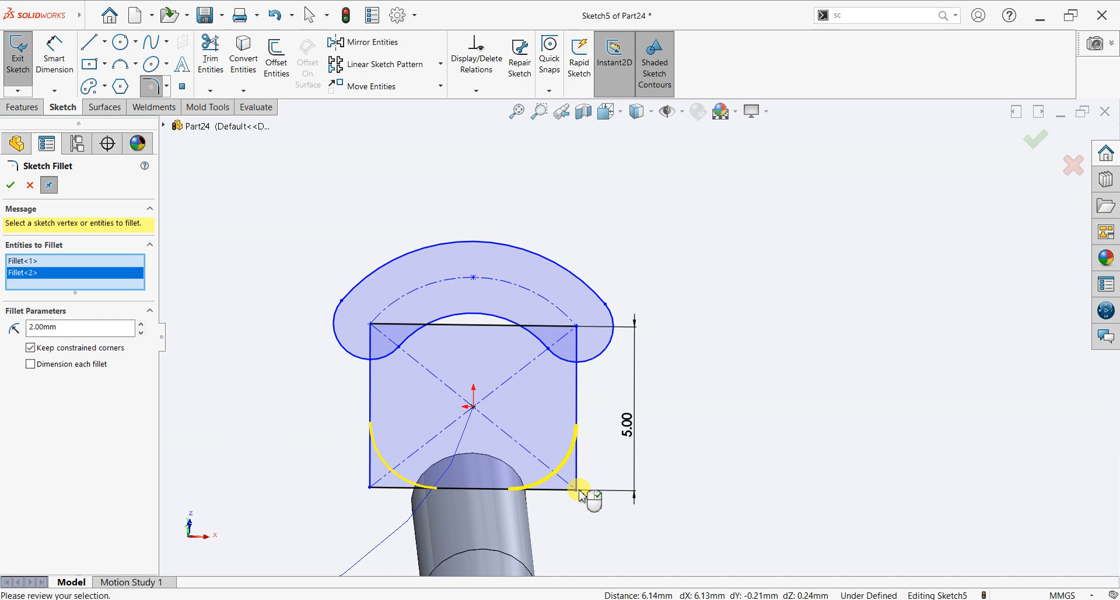
{"action": "left_click", "coordinate": [10, 185]}
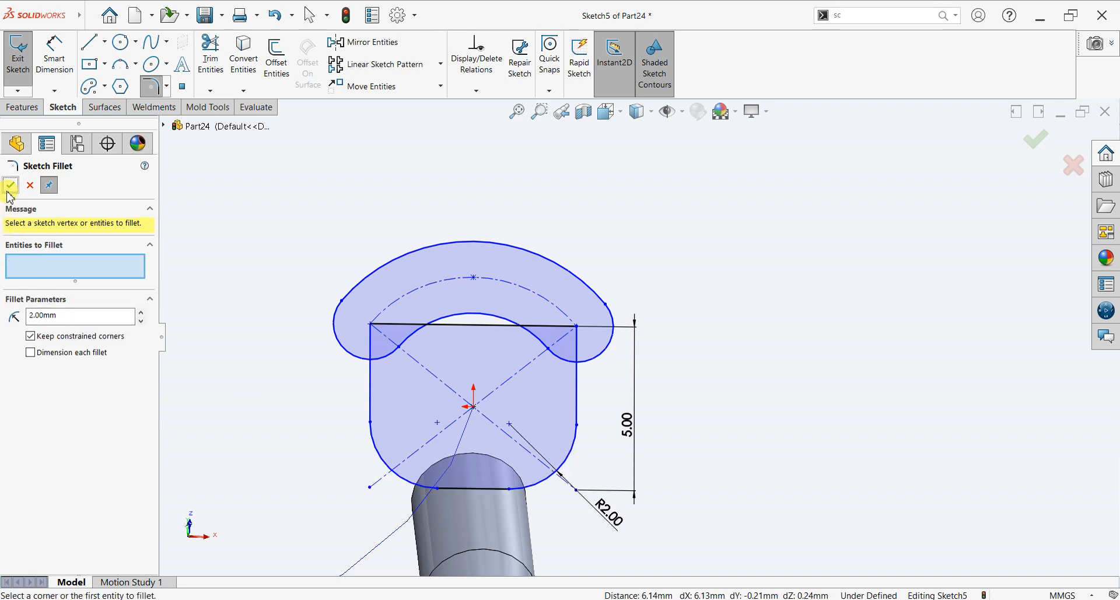
Trim away the overlapping lines, slot arcs and construction diagonals inside the handrail profile, leaving one closed mushroom-shaped outline.
{"action": "left_click", "coordinate": [213, 63]}
{"action": "mouse_move", "coordinate": [348, 329]}
{"action": "left_mouse_down"}
{"action": "mouse_move", "coordinate": [513, 310]}
{"action": "mouse_move", "coordinate": [580, 338]}
{"action": "mouse_move", "coordinate": [580, 317]}
{"action": "mouse_move", "coordinate": [522, 301]}
{"action": "mouse_move", "coordinate": [484, 315]}
{"action": "mouse_move", "coordinate": [476, 360]}
{"action": "left_mouse_up"}
{"action": "left_click", "coordinate": [595, 309]}
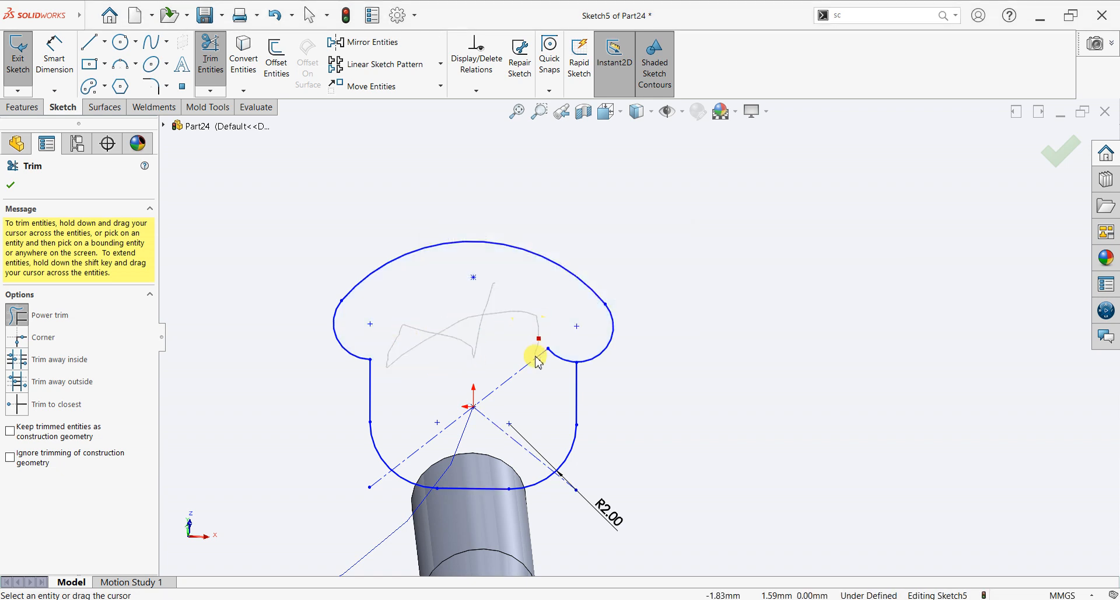
{"action": "left_click_drag", "start_coordinate": [512, 426], "coordinate": [510, 427]}
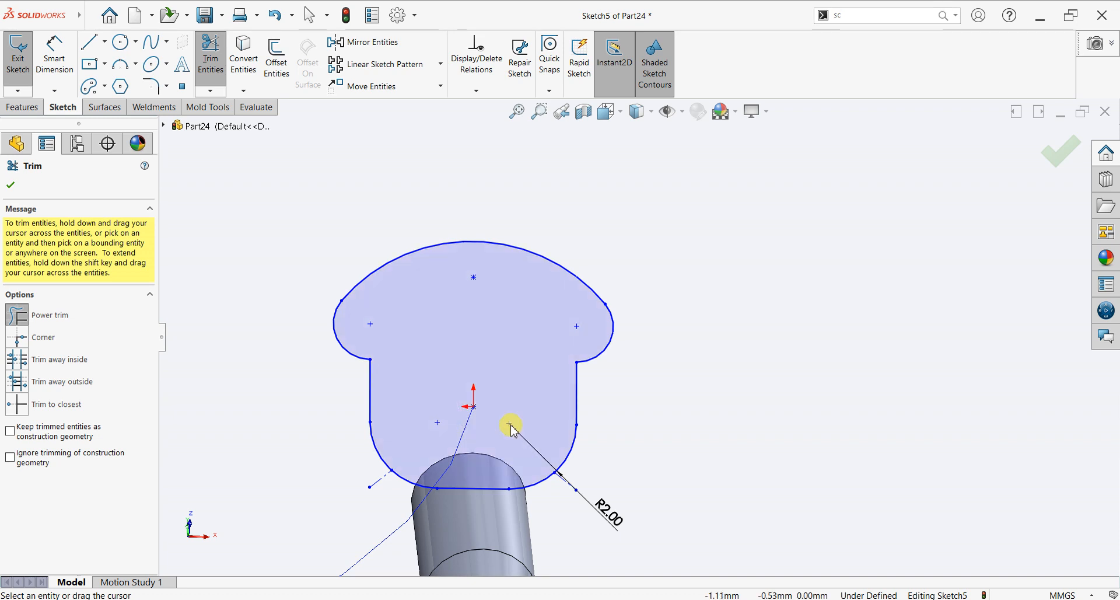
{"action": "scroll", "coordinate": [496, 393], "scroll_direction": "up", "scroll_amount": 4}
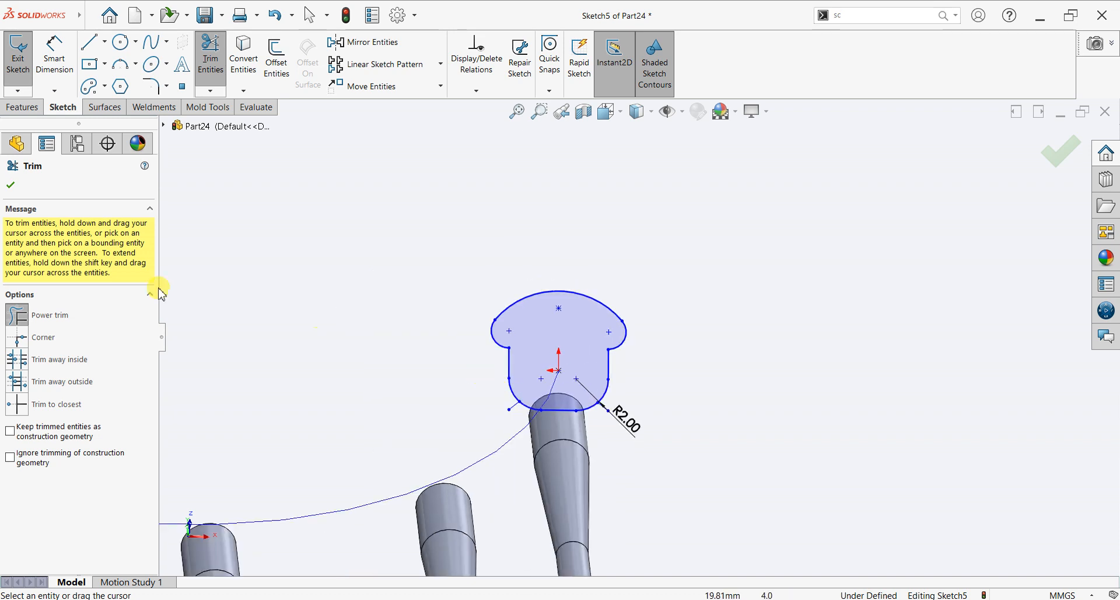
{"action": "left_click", "coordinate": [10, 186]}
Add a radius dimension to the profile's top arc, try 6 mm, and undo that value change.
{"action": "left_click", "coordinate": [54, 55]}
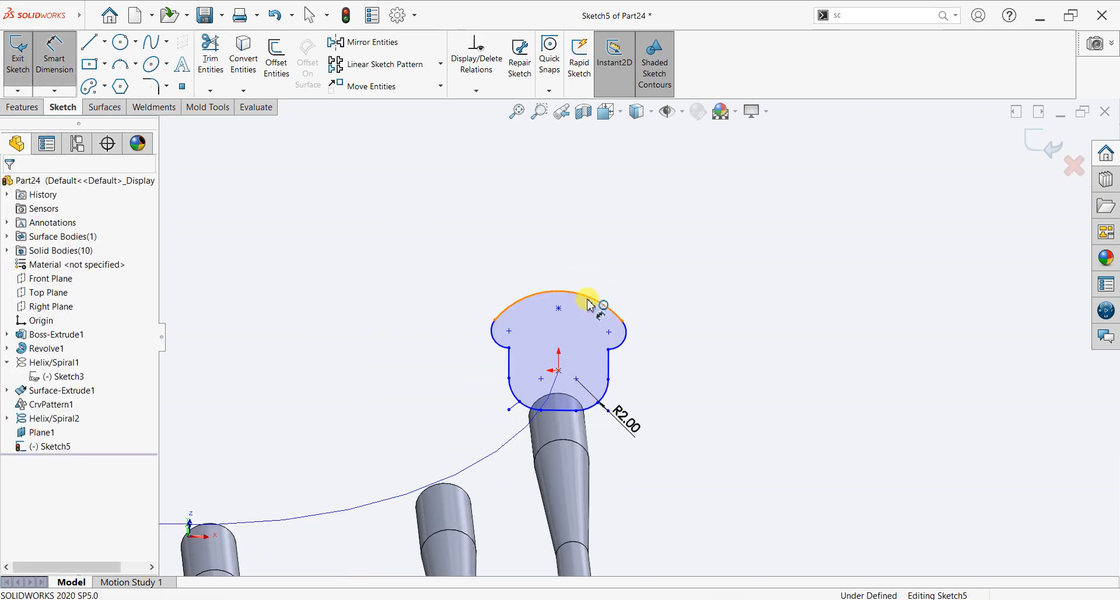
{"action": "left_click", "coordinate": [610, 257]}
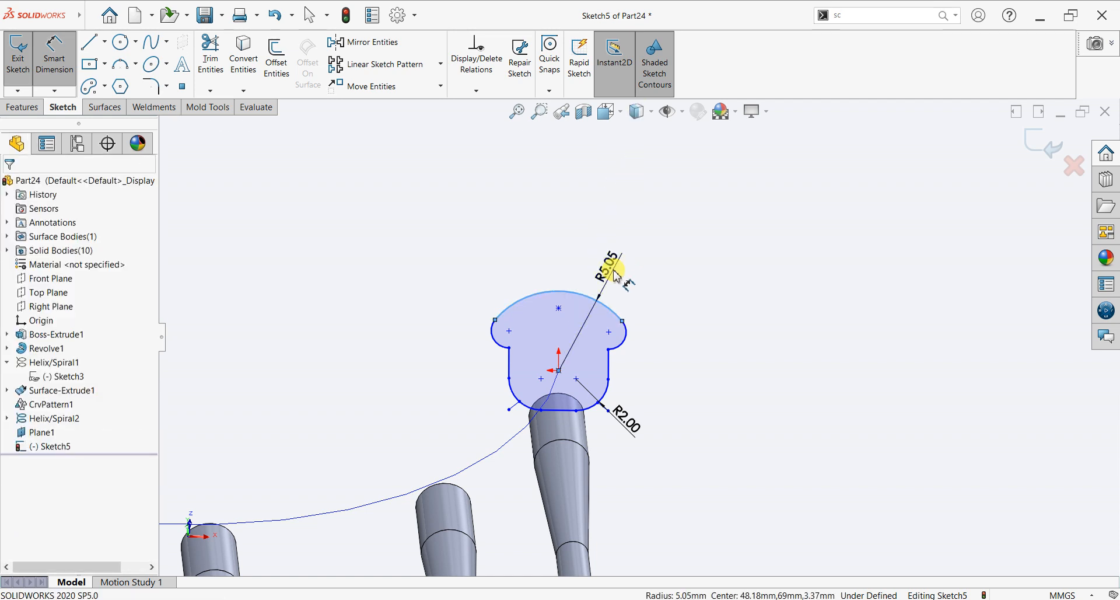
{"action": "left_click", "coordinate": [617, 275]}
{"action": "type", "text": "6"}
{"action": "key", "text": "Return"}
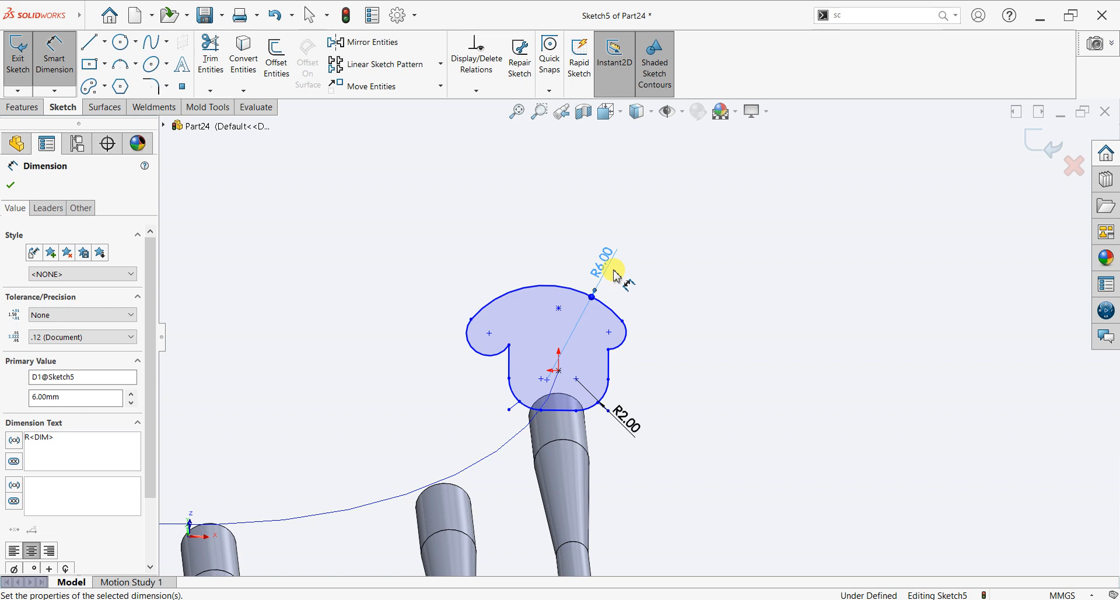
{"action": "key", "text": "ctrl+z"}
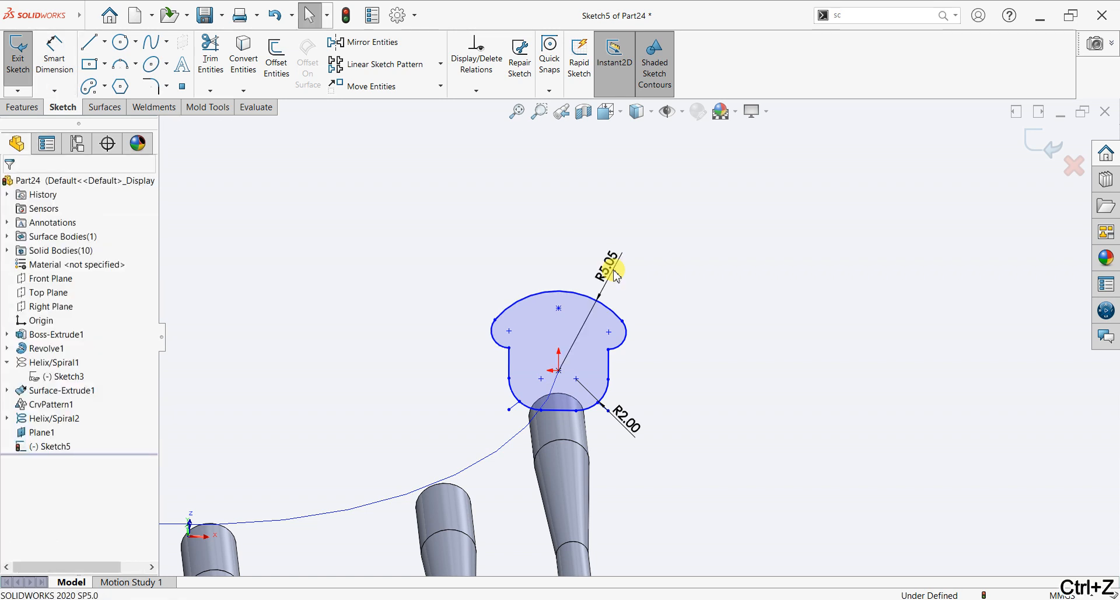
Dimension the distance from the profile's left vertical side to its center point as 2 mm.
{"action": "scroll", "coordinate": [723, 314], "scroll_direction": "up", "scroll_amount": 2}
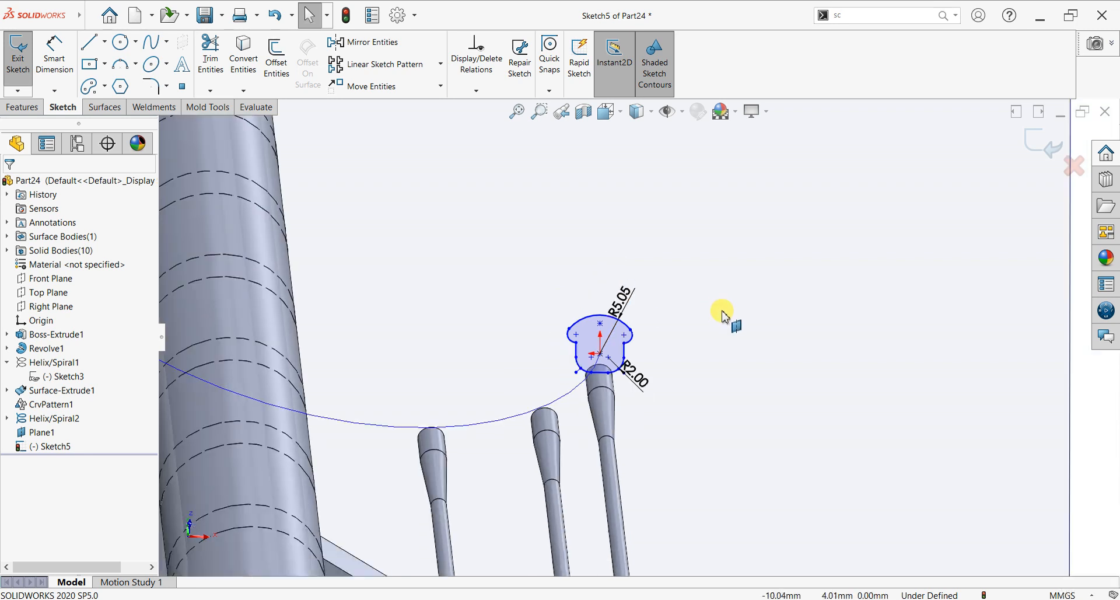
{"action": "middle_click_drag", "start_coordinate": [678, 332], "coordinate": [653, 407]}
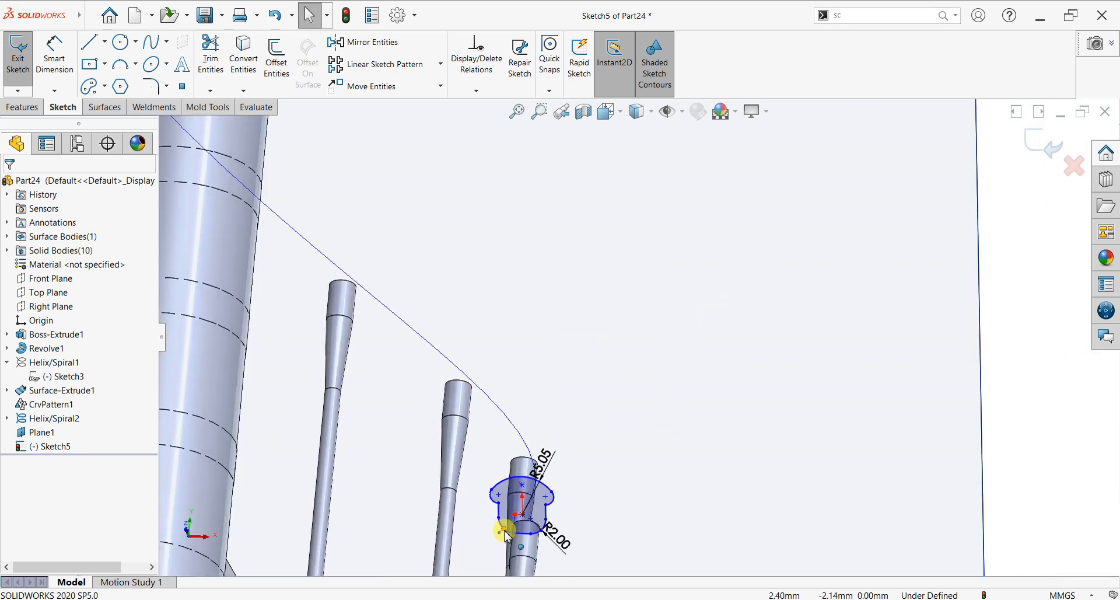
{"action": "scroll", "coordinate": [503, 530], "scroll_direction": "down", "scroll_amount": 2}
{"action": "scroll", "coordinate": [598, 449], "scroll_direction": "down", "scroll_amount": 3}
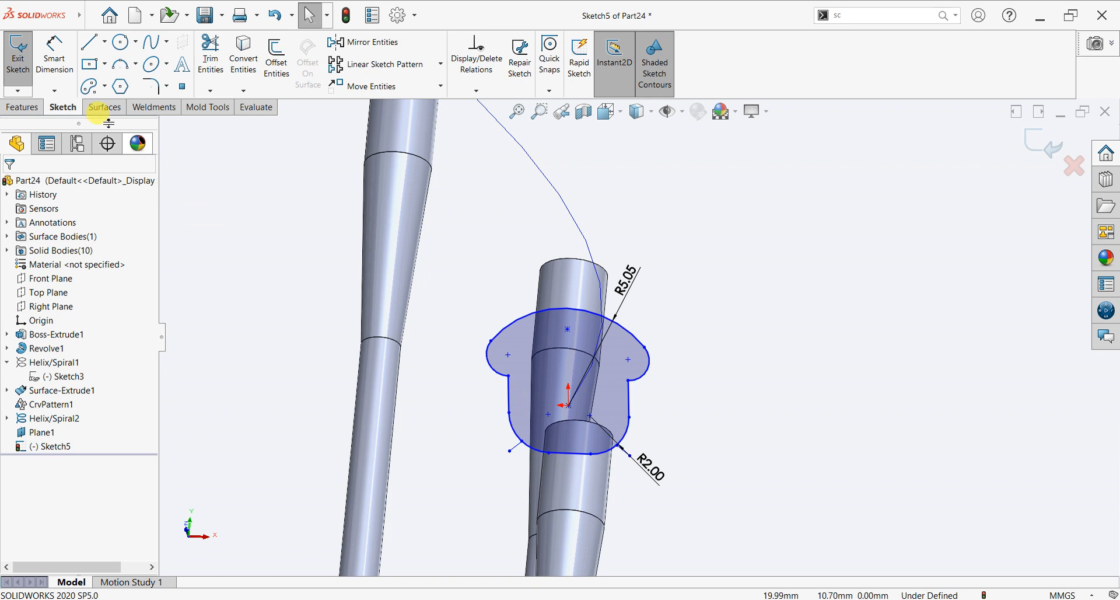
{"action": "left_click", "coordinate": [44, 62]}
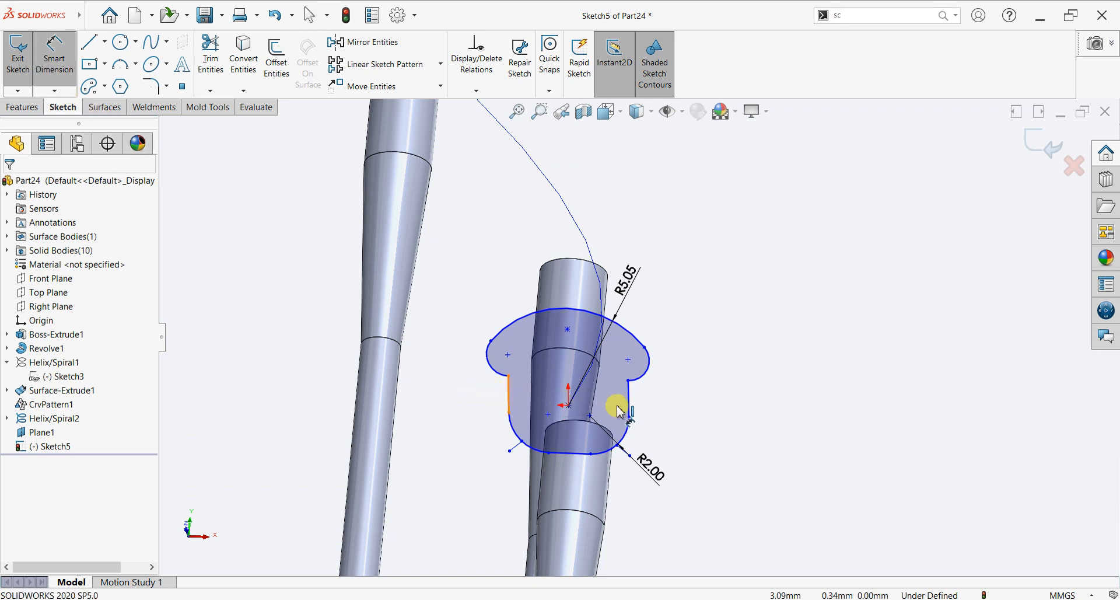
{"action": "left_click", "coordinate": [576, 411]}
{"action": "left_click", "coordinate": [567, 330]}
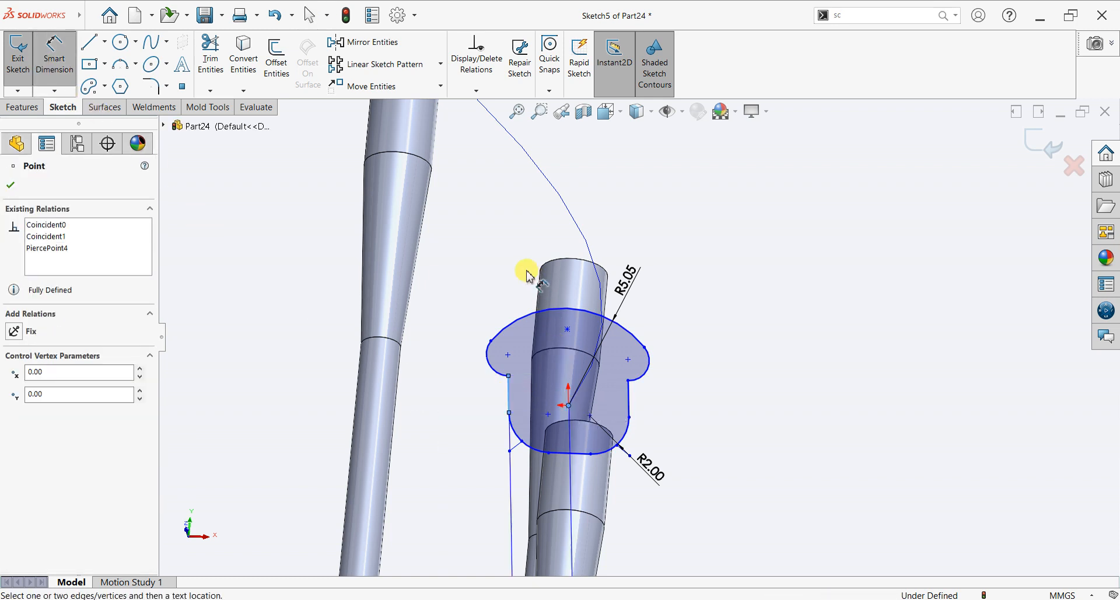
{"action": "left_click", "coordinate": [513, 254]}
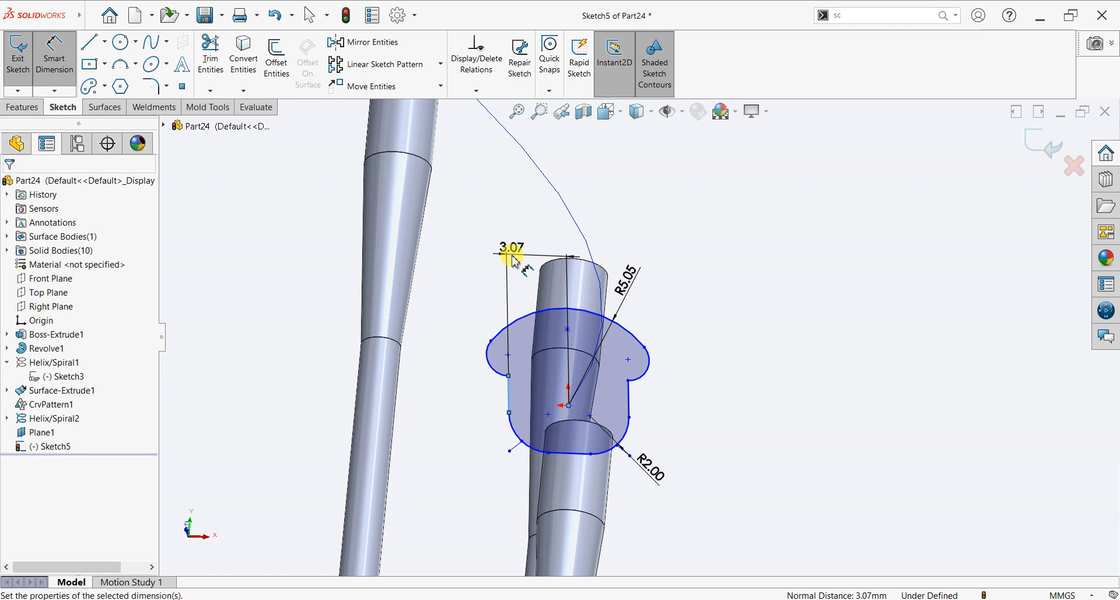
{"action": "key", "text": "Return"}
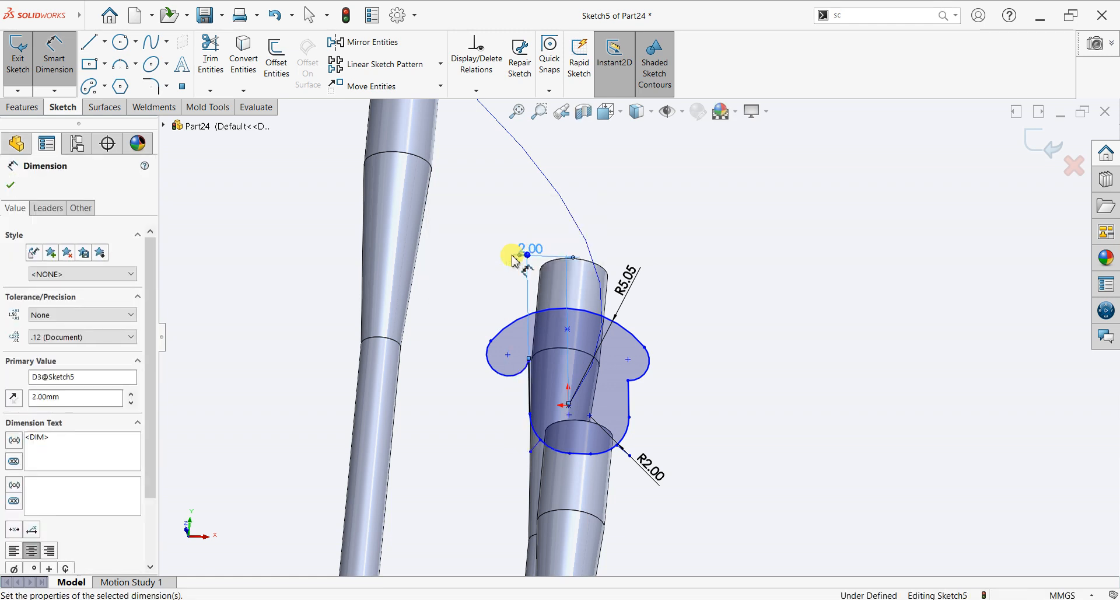
Try dimensioning the right vertical side 2 mm from the center point, and undo both it and the left side's value change.
{"action": "scroll", "coordinate": [569, 410], "scroll_direction": "down", "scroll_amount": 3}
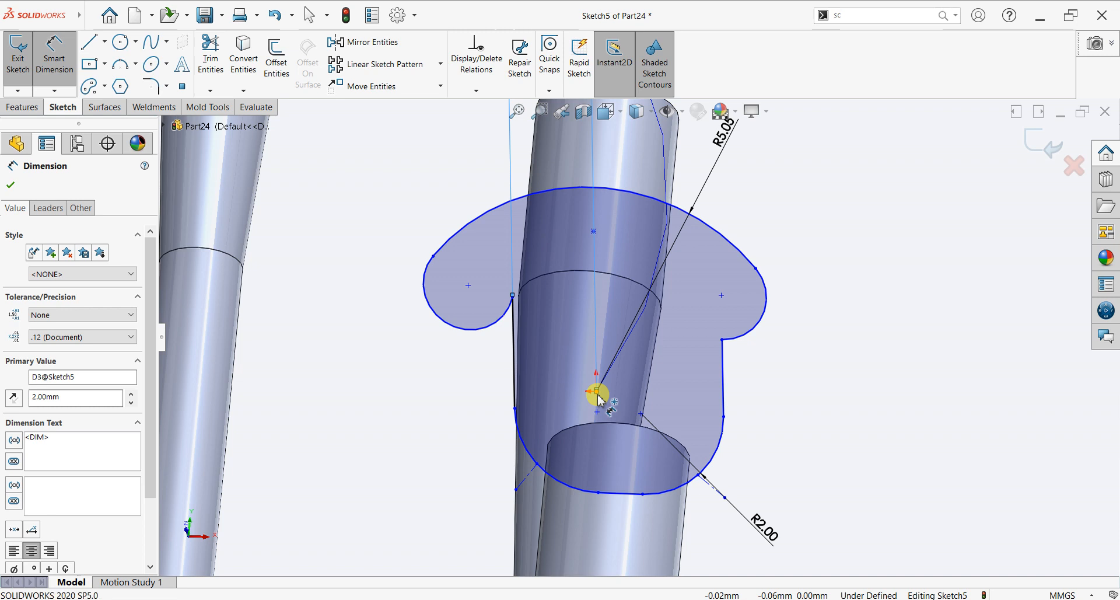
{"action": "left_click", "coordinate": [726, 387]}
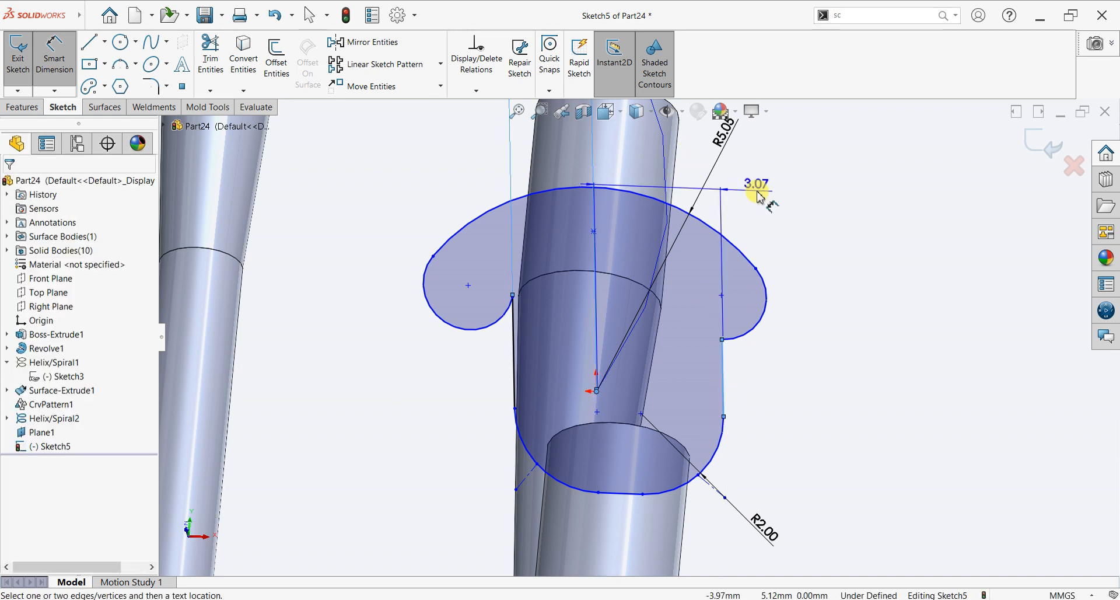
{"action": "left_click", "coordinate": [758, 197]}
{"action": "type", "text": "2"}
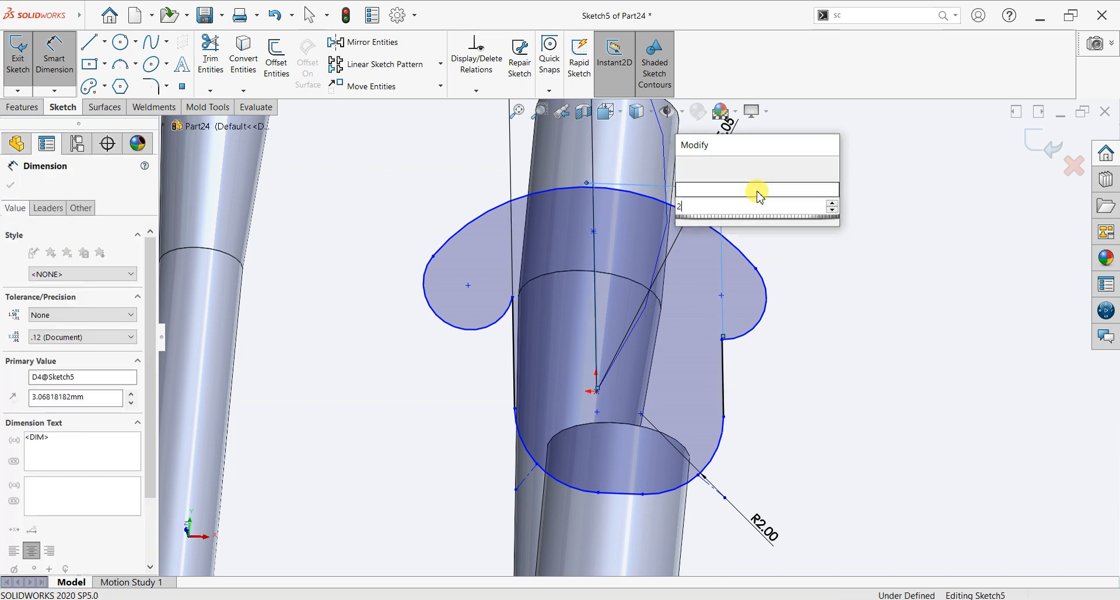
{"action": "key", "text": "Return"}
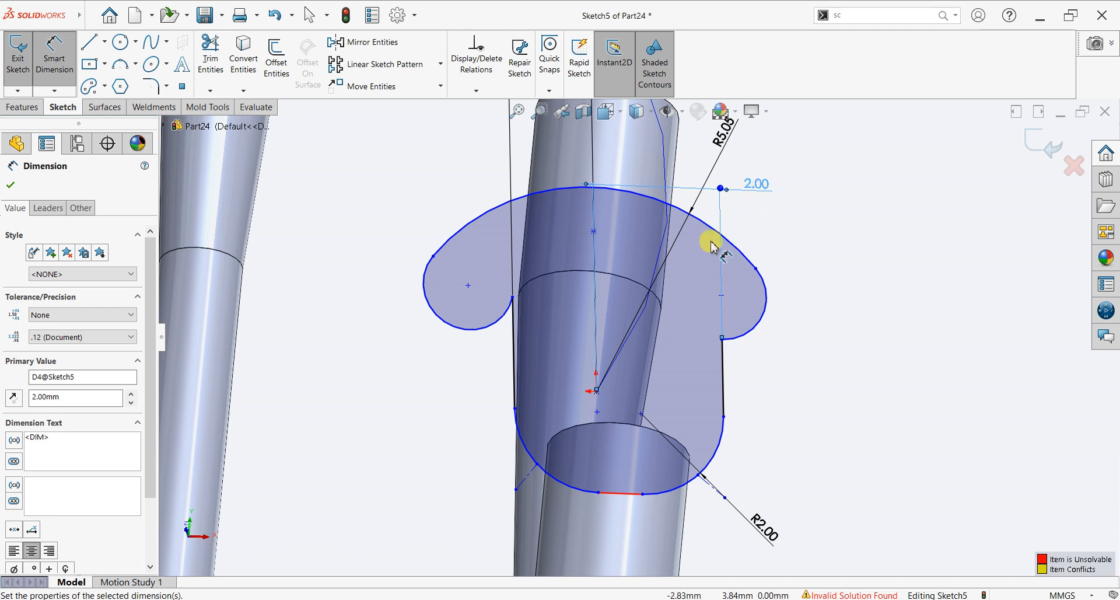
{"action": "key", "text": "ctrl+z"}
{"action": "key", "text": "ctrl+z"}
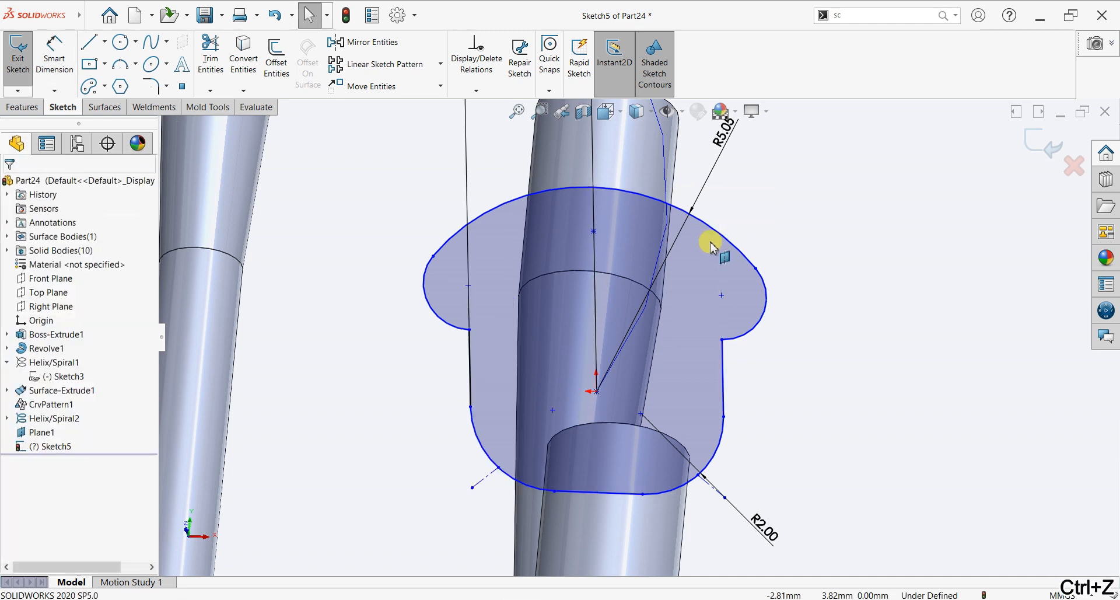
Sweep the mushroom-shaped profile sketch along the second helix to form the handrail.
{"action": "scroll", "coordinate": [762, 287], "scroll_direction": "up", "scroll_amount": 6}
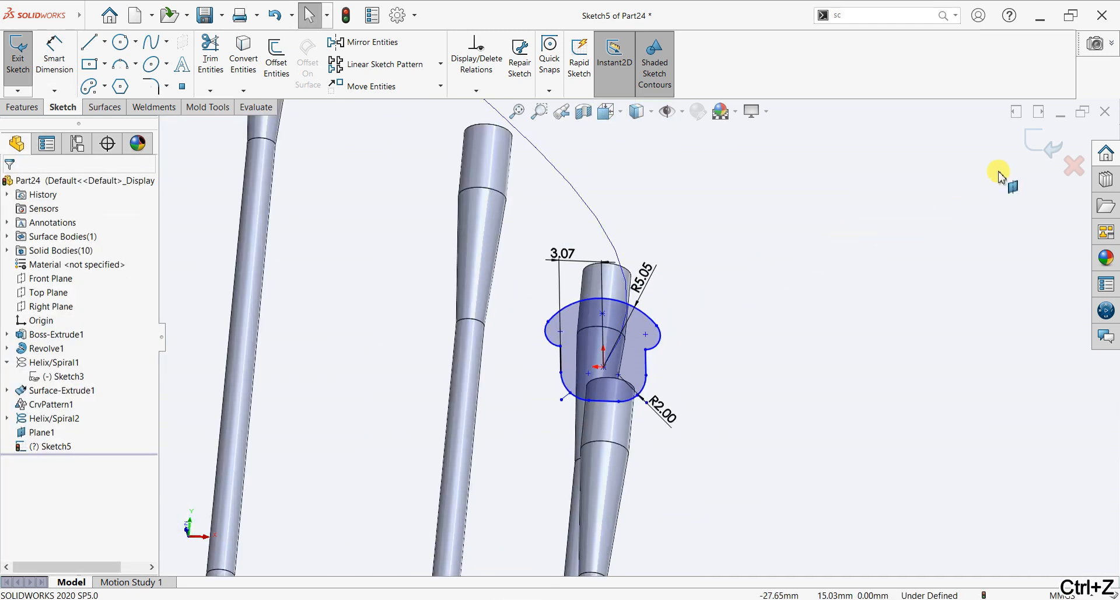
{"action": "scroll", "coordinate": [600, 242], "scroll_direction": "up", "scroll_amount": 5}
{"action": "scroll", "coordinate": [659, 370], "scroll_direction": "up", "scroll_amount": 2}
{"action": "scroll", "coordinate": [475, 305], "scroll_direction": "up", "scroll_amount": 6}
{"action": "mouse_move", "coordinate": [419, 245]}
{"action": "middle_mouse_down"}
{"action": "mouse_move", "coordinate": [379, 295]}
{"action": "mouse_move", "coordinate": [374, 337]}
{"action": "mouse_move", "coordinate": [411, 248]}
{"action": "middle_mouse_up"}
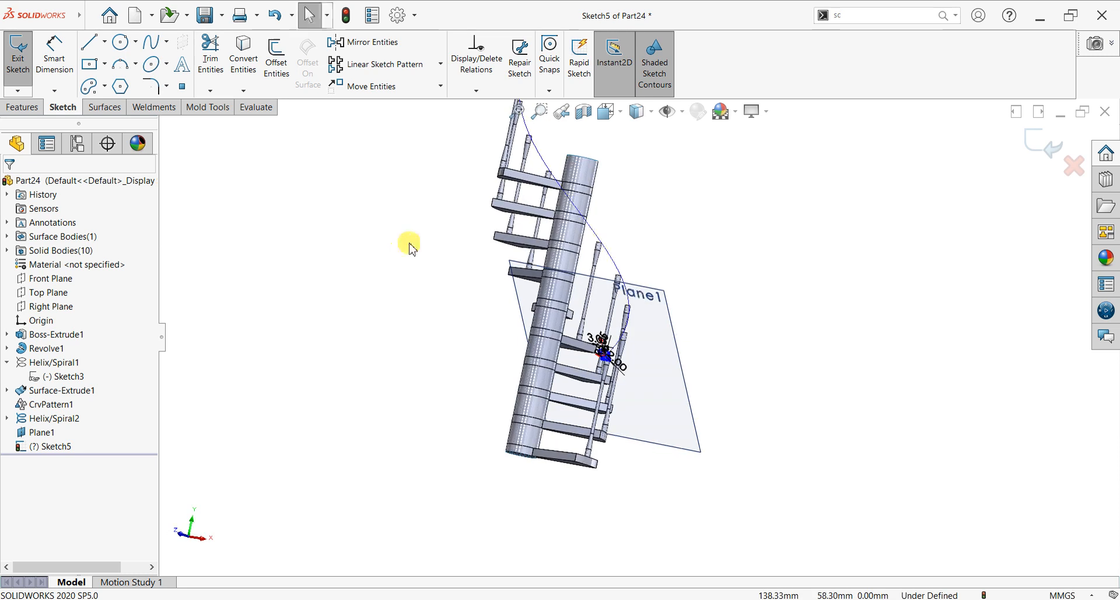
{"action": "left_click", "coordinate": [18, 108]}
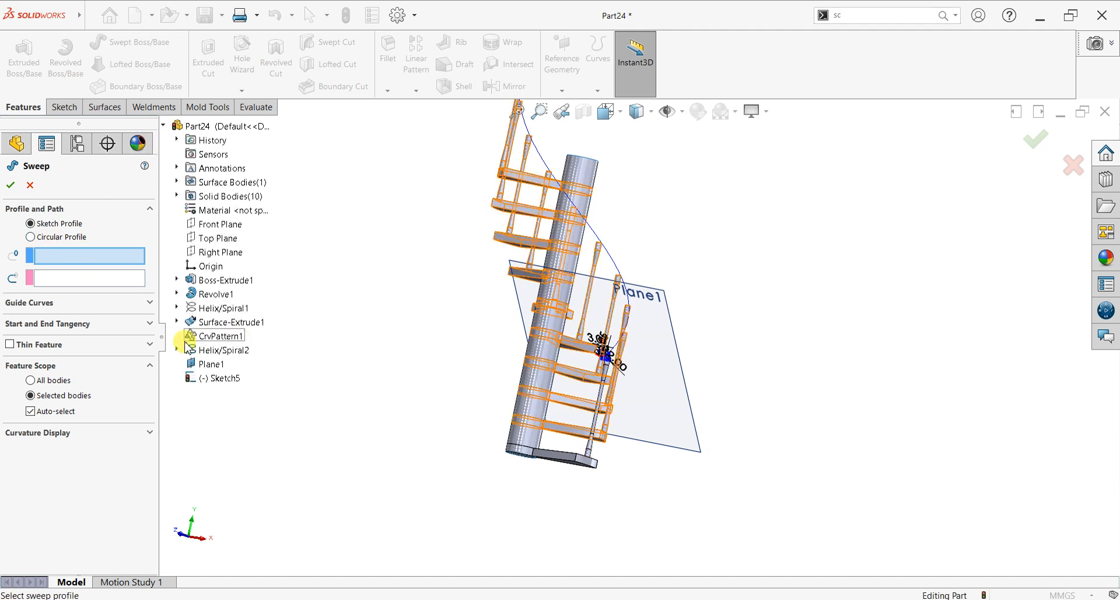
{"action": "left_click", "coordinate": [213, 378]}
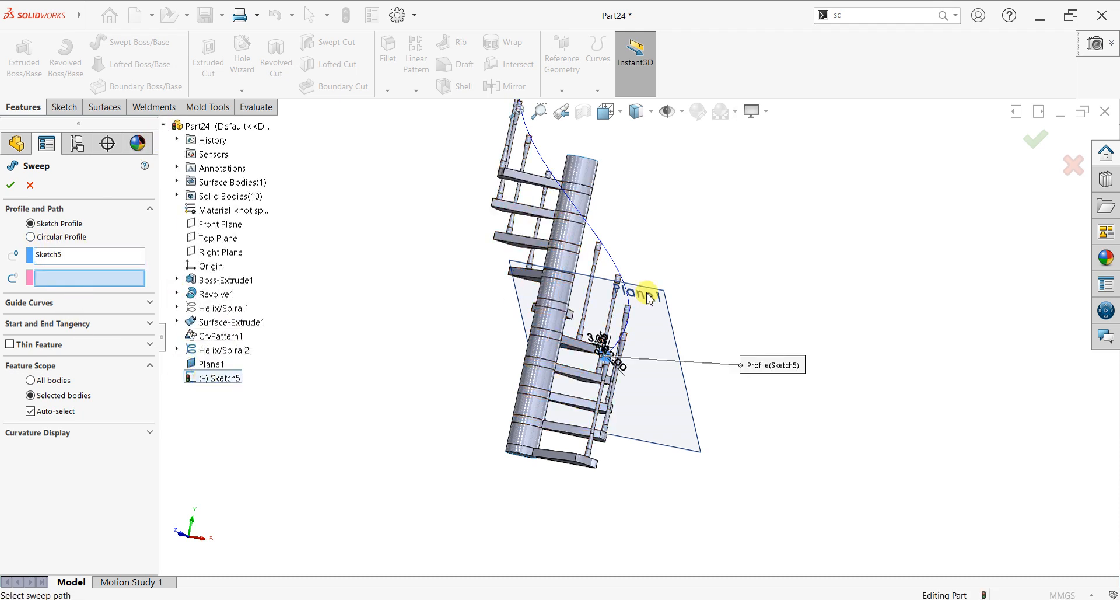
{"action": "scroll", "coordinate": [653, 350], "scroll_direction": "down", "scroll_amount": 5}
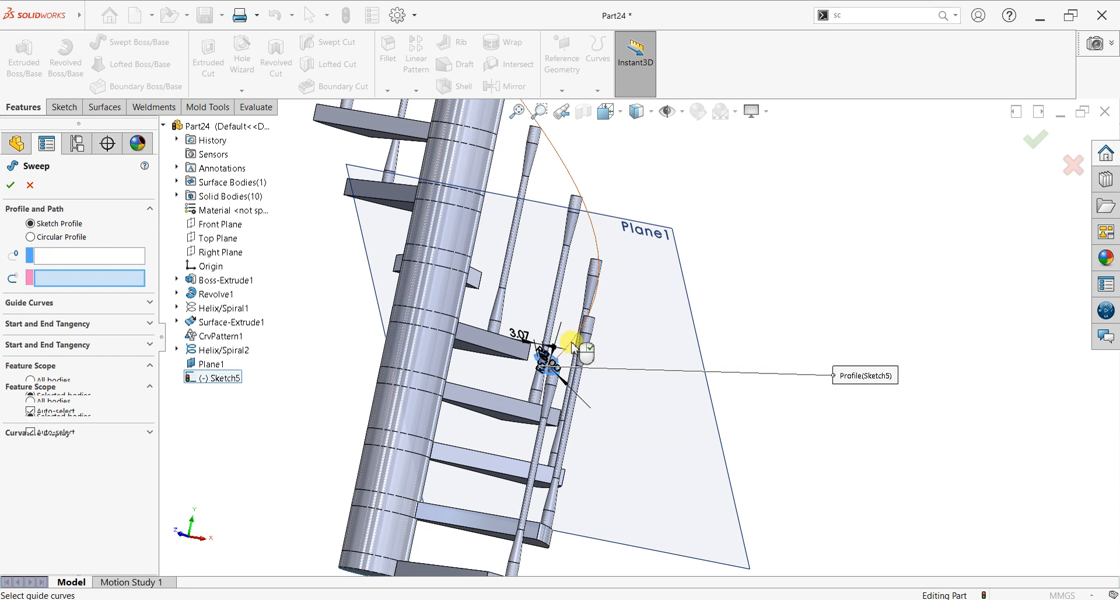
{"action": "left_click", "coordinate": [569, 334]}
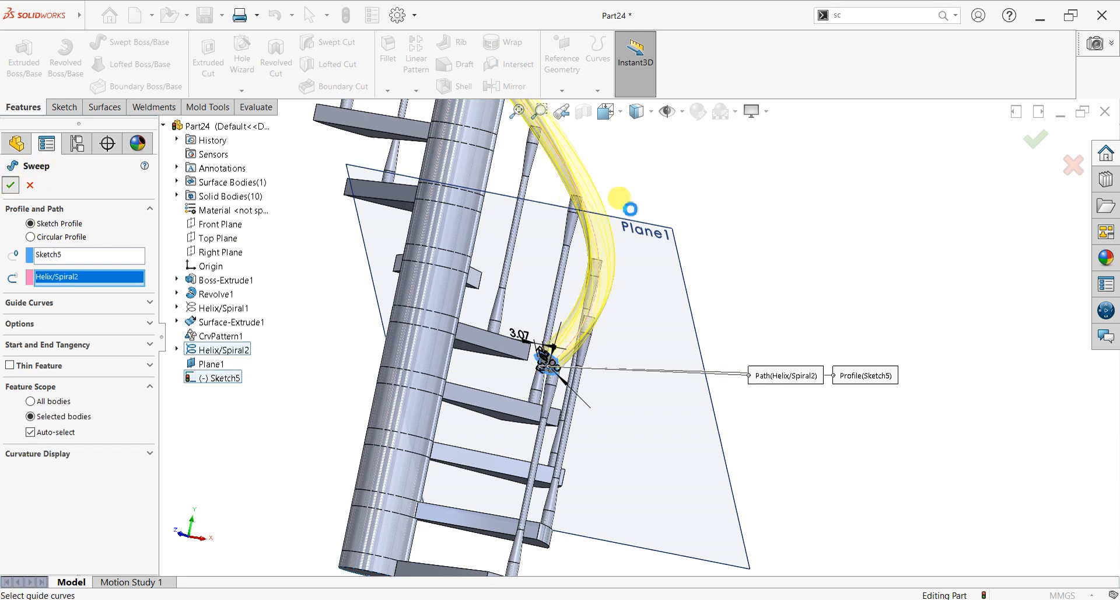
{"action": "left_click", "coordinate": [742, 209]}
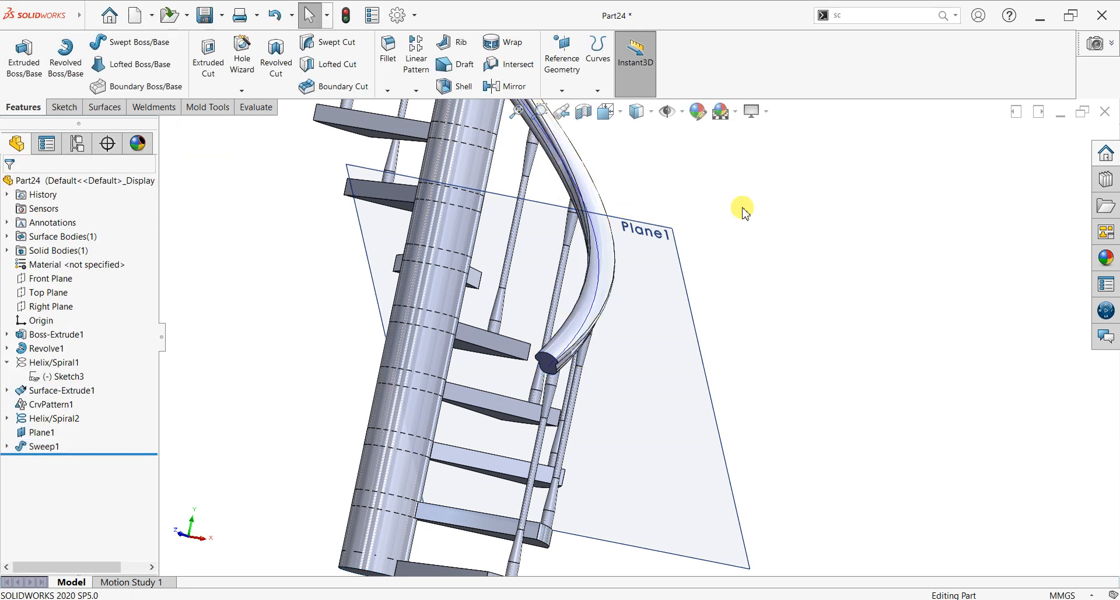
Hide the reference plane that carries the handrail profile.
{"action": "left_click", "coordinate": [660, 256]}
{"action": "left_click", "coordinate": [727, 223]}
{"action": "middle_click_drag", "start_coordinate": [651, 353], "coordinate": [629, 245]}
{"action": "middle_click_drag", "start_coordinate": [684, 147], "coordinate": [767, 323]}
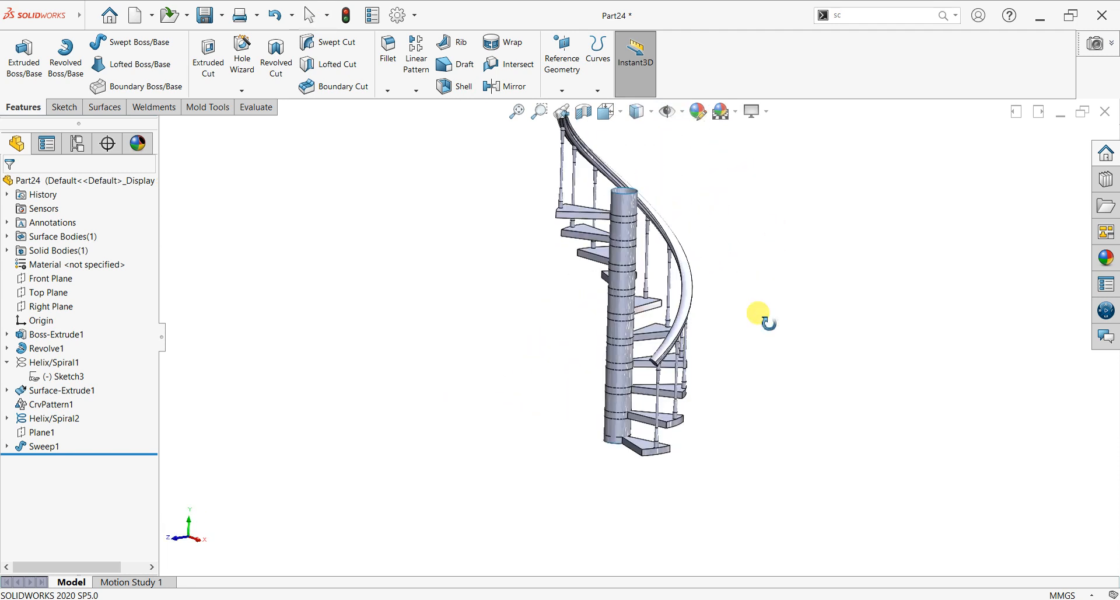
{"action": "left_click_drag", "start_coordinate": [765, 321], "coordinate": [750, 375]}
{"action": "key", "text": "Escape"}
Hide the second helix that runs through the handrail.
{"action": "scroll", "coordinate": [545, 145], "scroll_direction": "down", "scroll_amount": 8}
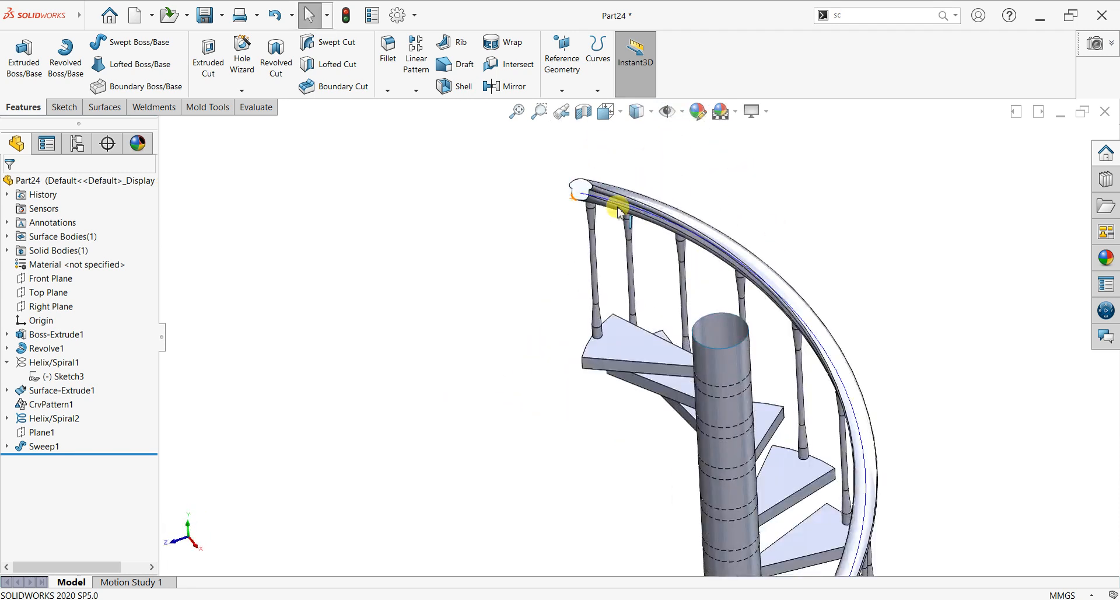
{"action": "left_click", "coordinate": [586, 195]}
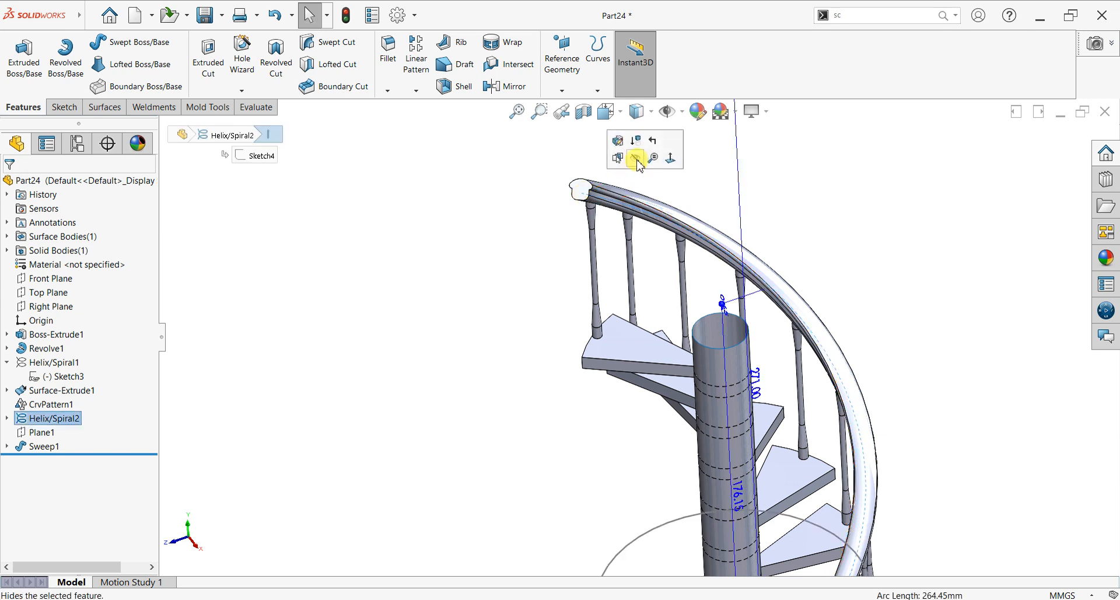
{"action": "left_click", "coordinate": [784, 214]}
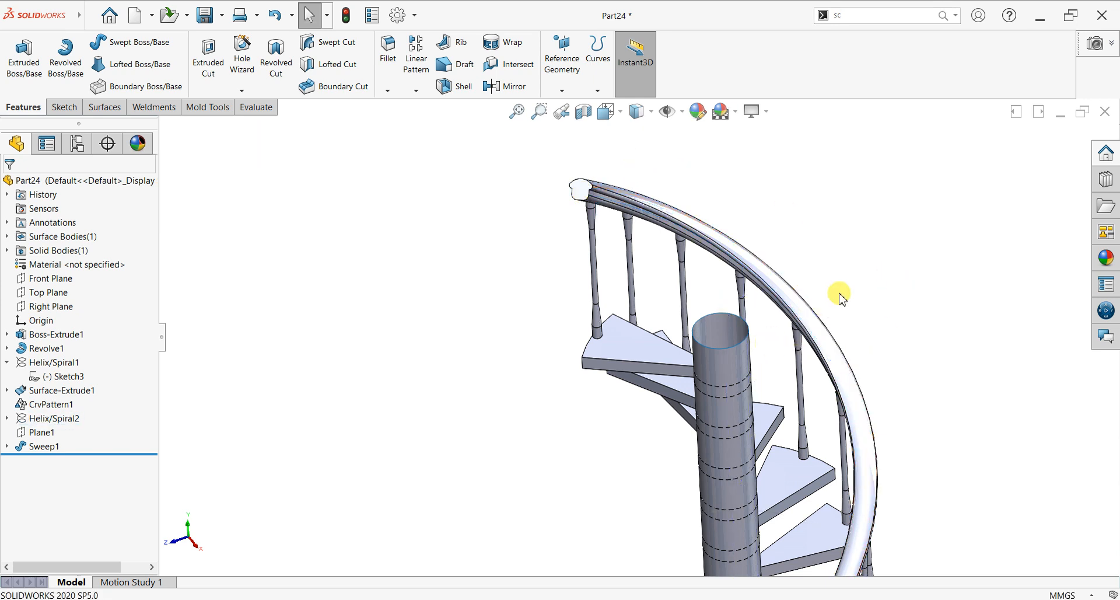
{"action": "left_click", "coordinate": [810, 304]}
{"action": "left_click", "coordinate": [949, 375]}
{"action": "scroll", "coordinate": [880, 379], "scroll_direction": "up", "scroll_amount": 4}
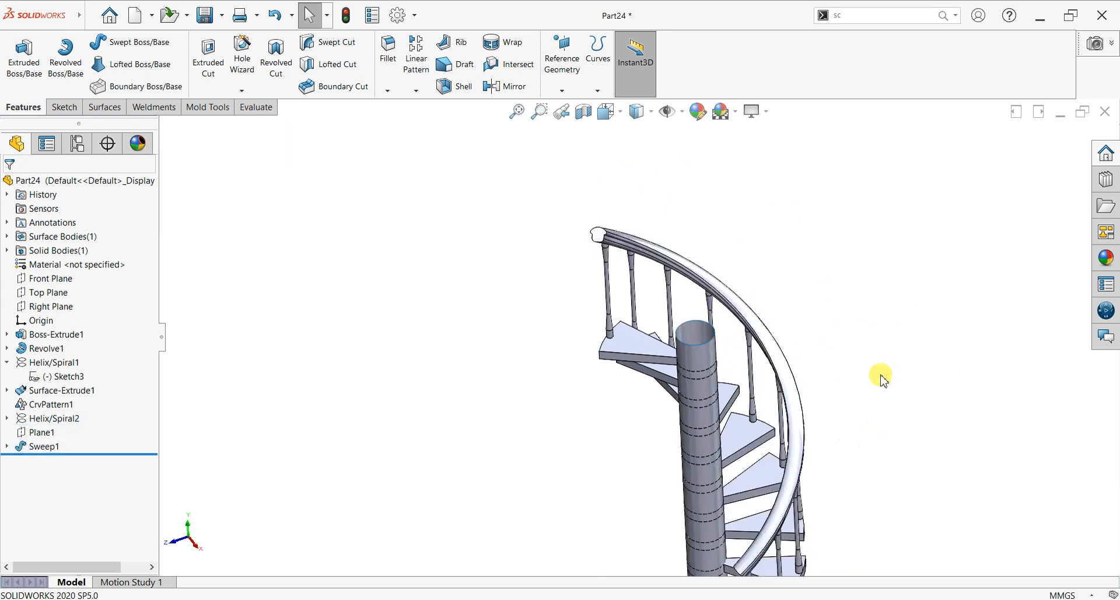
Turn on shadows for the shaded staircase display.
{"action": "scroll", "coordinate": [758, 522], "scroll_direction": "down", "scroll_amount": 2}
{"action": "mouse_move", "coordinate": [732, 506]}
{"action": "middle_mouse_down"}
{"action": "mouse_move", "coordinate": [740, 391]}
{"action": "mouse_move", "coordinate": [782, 368]}
{"action": "mouse_move", "coordinate": [863, 373]}
{"action": "mouse_move", "coordinate": [757, 405]}
{"action": "middle_mouse_up"}
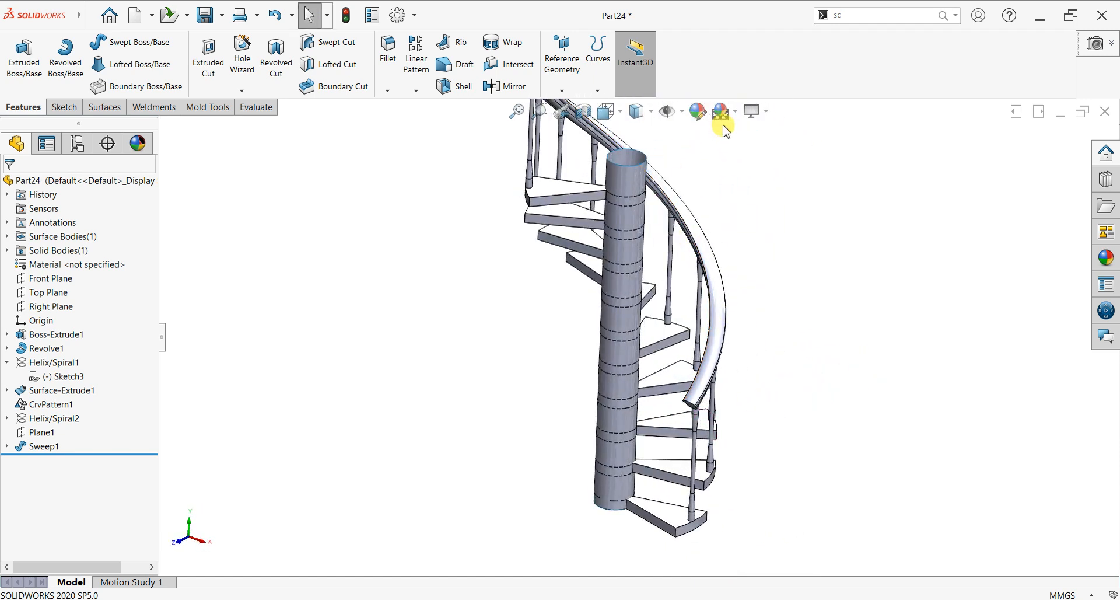
{"action": "left_click", "coordinate": [755, 111]}
{"action": "left_click", "coordinate": [773, 147]}
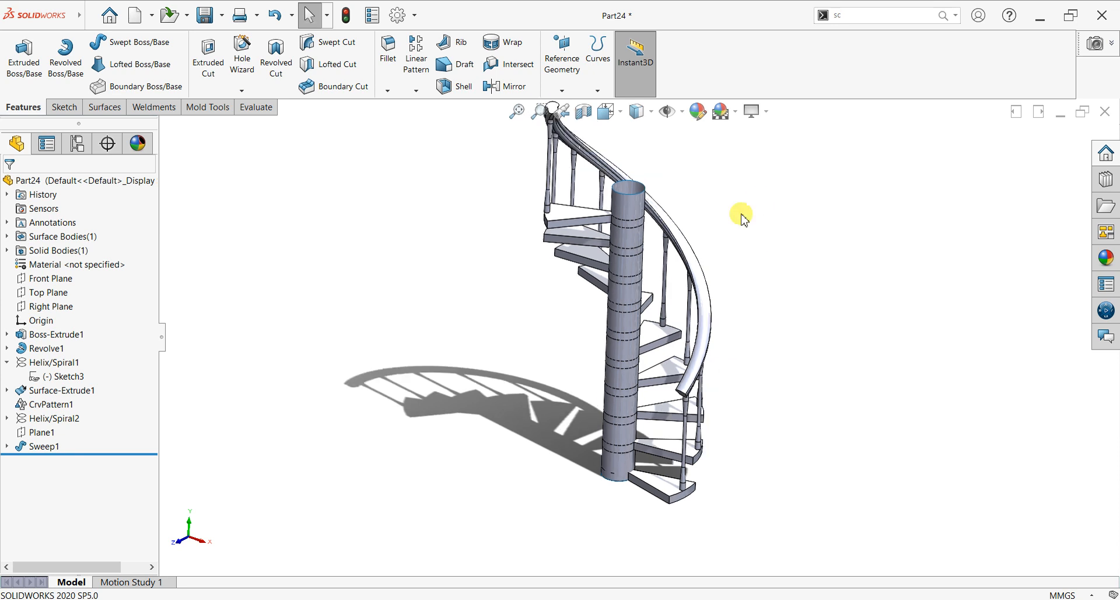
Try a gradient scene with floor reflections behind the staircase, and switch back to a plain white scene.
{"action": "left_click", "coordinate": [733, 111]}
{"action": "left_click", "coordinate": [752, 131]}
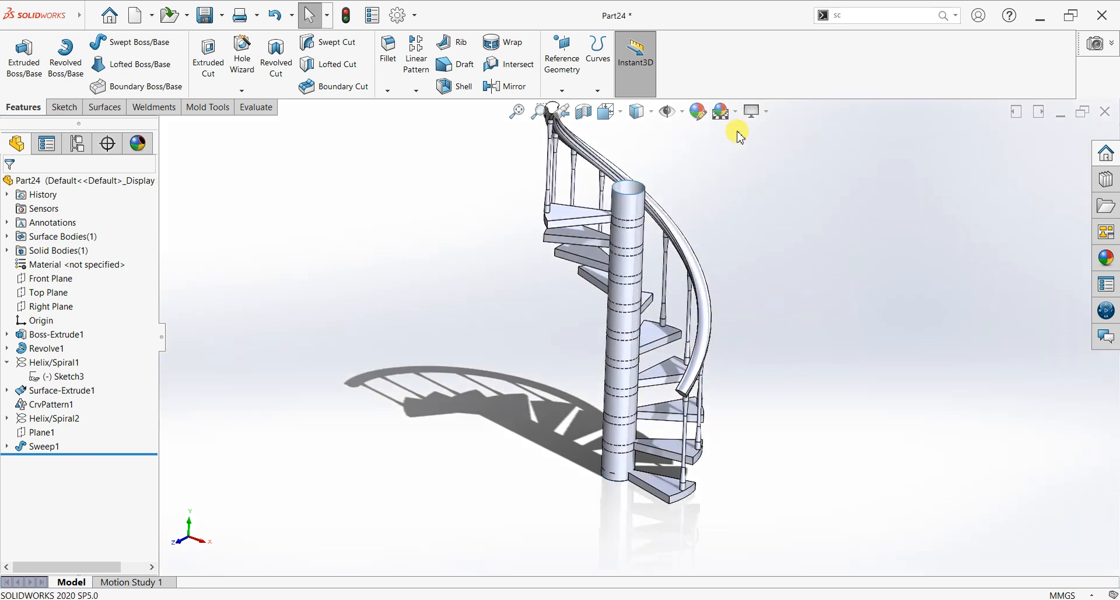
{"action": "left_click", "coordinate": [722, 111]}
{"action": "left_click", "coordinate": [740, 146]}
{"action": "middle_click_drag", "start_coordinate": [774, 307], "coordinate": [670, 292]}
{"action": "scroll", "coordinate": [737, 270], "scroll_direction": "down", "scroll_amount": 5}
{"action": "scroll", "coordinate": [520, 324], "scroll_direction": "down", "scroll_amount": 3}
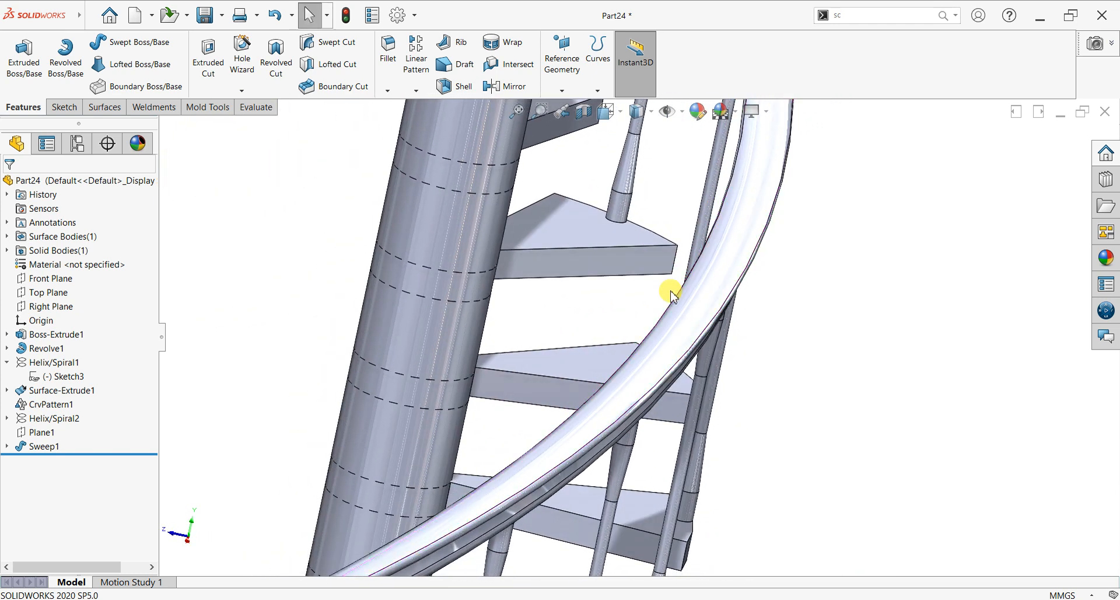
Show the staircase in isometric view and hide the cylindrical surface body running through the centre of the steps.
{"action": "scroll", "coordinate": [812, 287], "scroll_direction": "up", "scroll_amount": 5}
{"action": "key", "text": "space"}
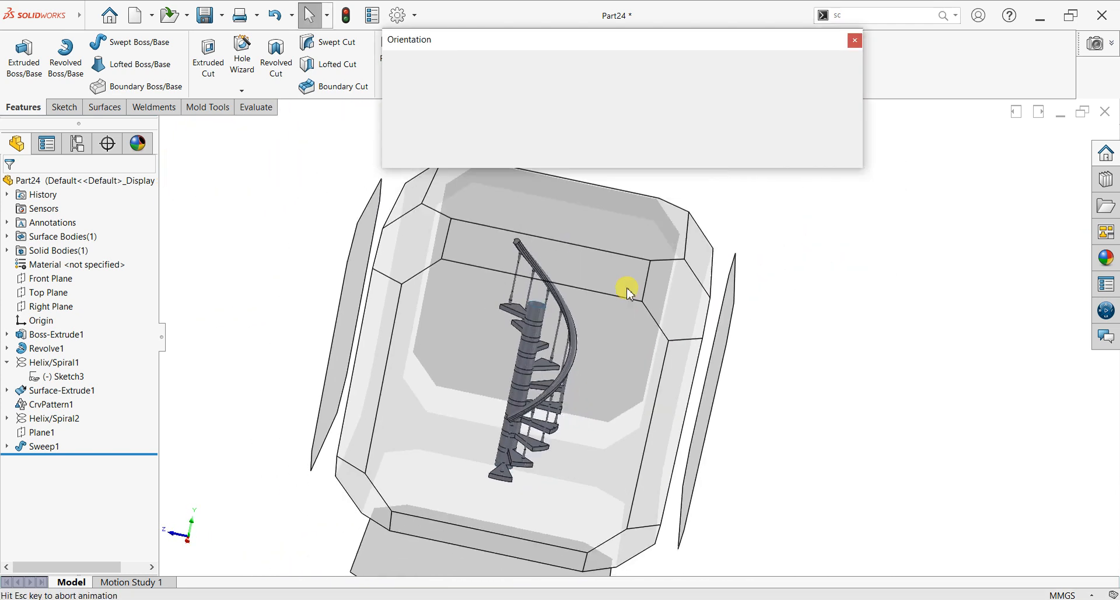
{"action": "left_click", "coordinate": [579, 352]}
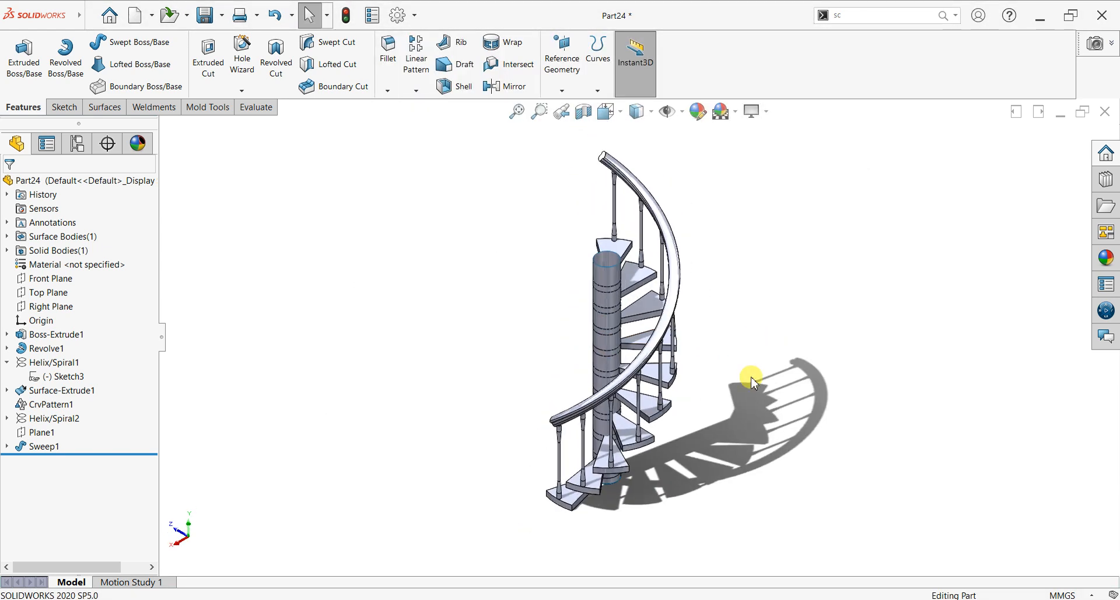
{"action": "scroll", "coordinate": [718, 213], "scroll_direction": "down", "scroll_amount": 2}
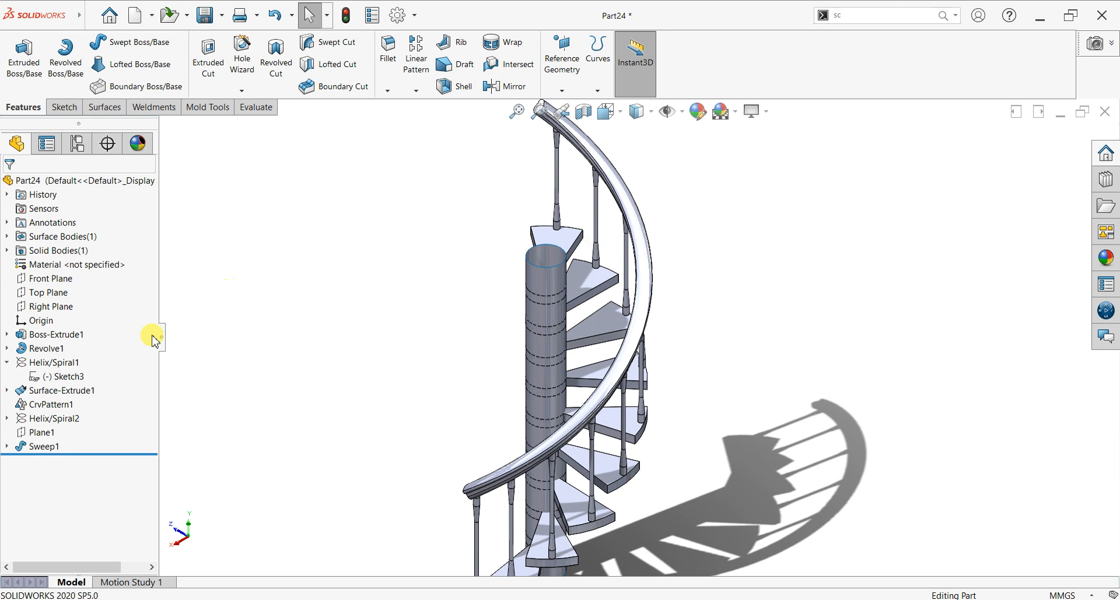
{"action": "left_click", "coordinate": [59, 363]}
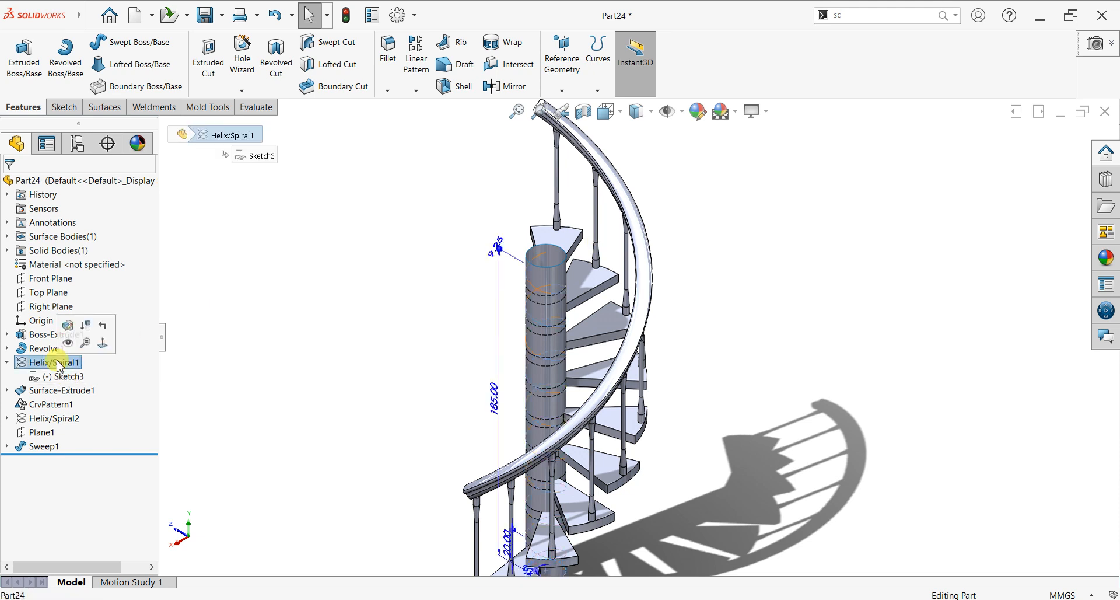
{"action": "left_click", "coordinate": [235, 373]}
{"action": "left_click", "coordinate": [538, 273]}
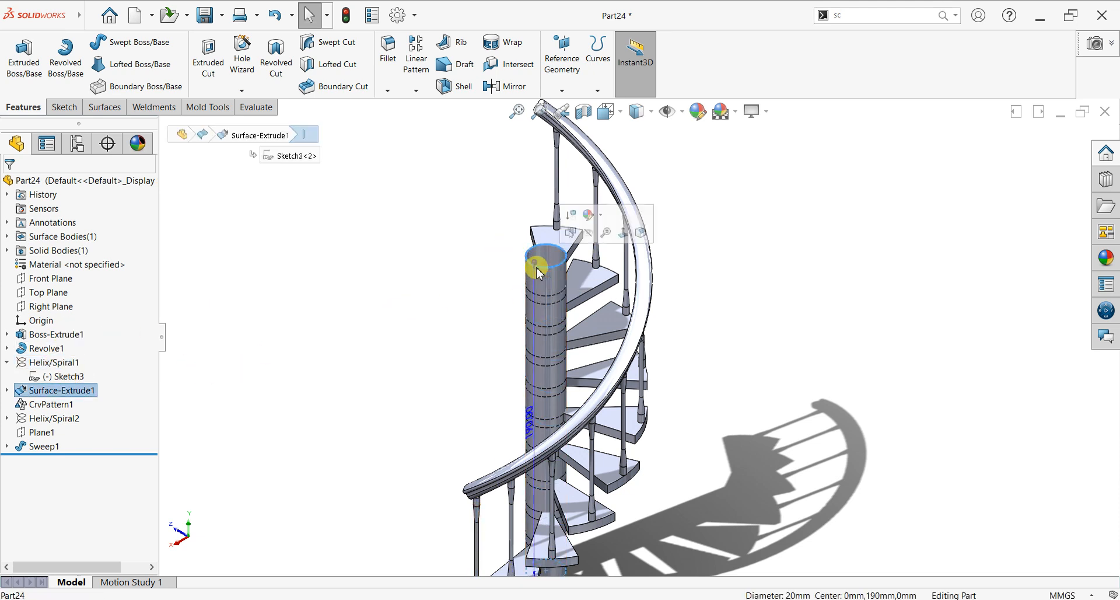
{"action": "left_click", "coordinate": [592, 236]}
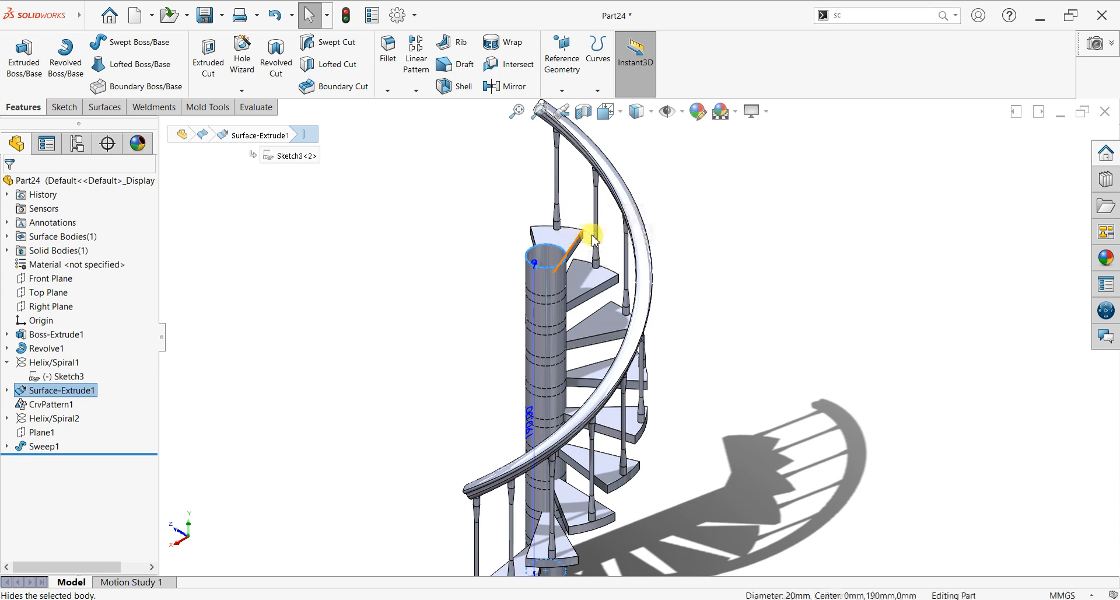
{"action": "left_click", "coordinate": [726, 237]}
Create a reference plane offset 100 mm above the upper face of the topmost step.
{"action": "scroll", "coordinate": [667, 443], "scroll_direction": "up", "scroll_amount": 1}
{"action": "middle_click_drag", "start_coordinate": [666, 435], "coordinate": [813, 424]}
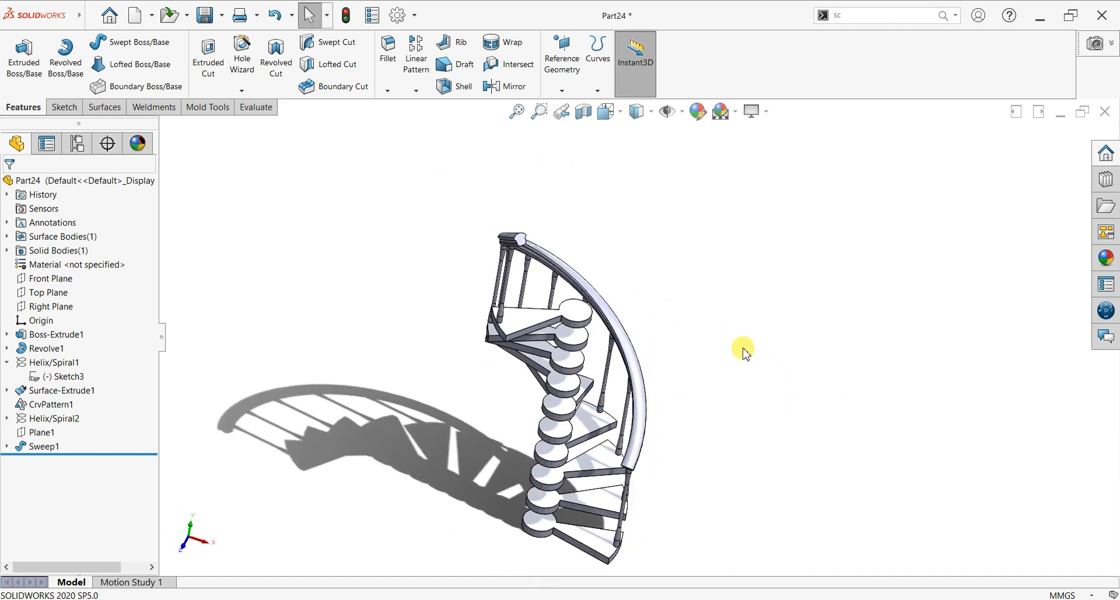
{"action": "middle_click_drag", "start_coordinate": [718, 492], "coordinate": [717, 328]}
{"action": "middle_click_drag", "start_coordinate": [724, 390], "coordinate": [618, 439]}
{"action": "scroll", "coordinate": [606, 349], "scroll_direction": "down", "scroll_amount": 3}
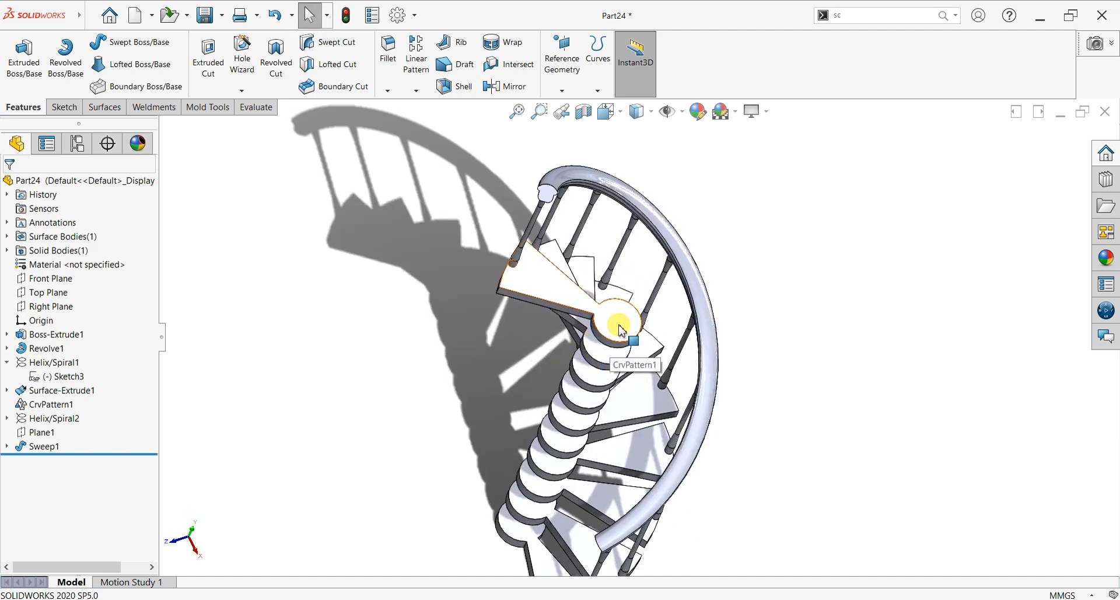
{"action": "left_click", "coordinate": [615, 319]}
{"action": "left_click", "coordinate": [864, 300]}
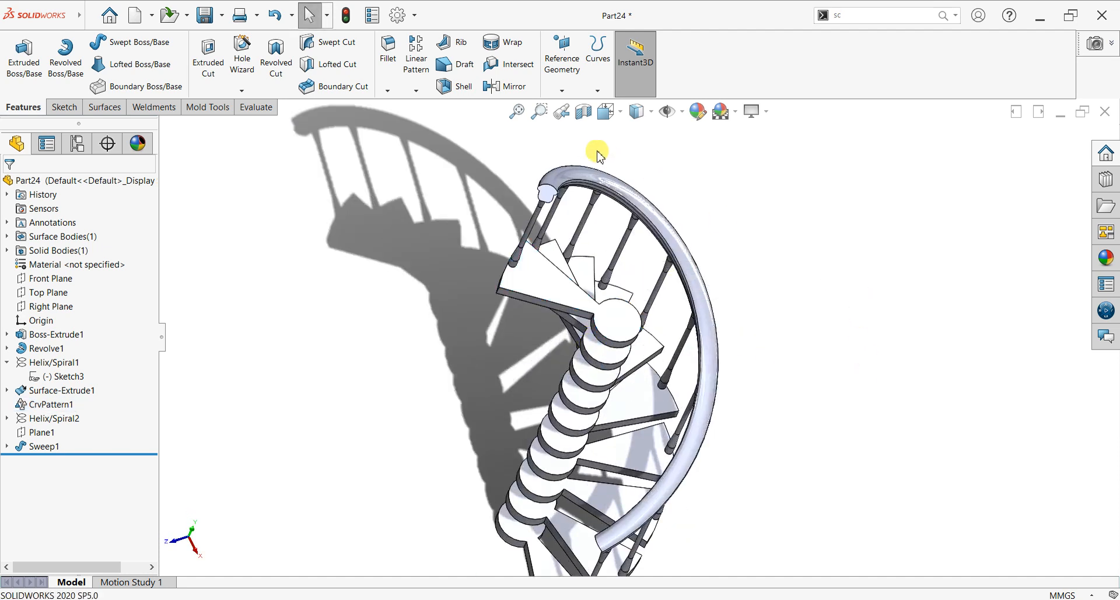
{"action": "left_click", "coordinate": [624, 312]}
{"action": "left_click", "coordinate": [562, 90]}
{"action": "left_click", "coordinate": [565, 106]}
{"action": "middle_click_drag", "start_coordinate": [743, 477], "coordinate": [719, 238]}
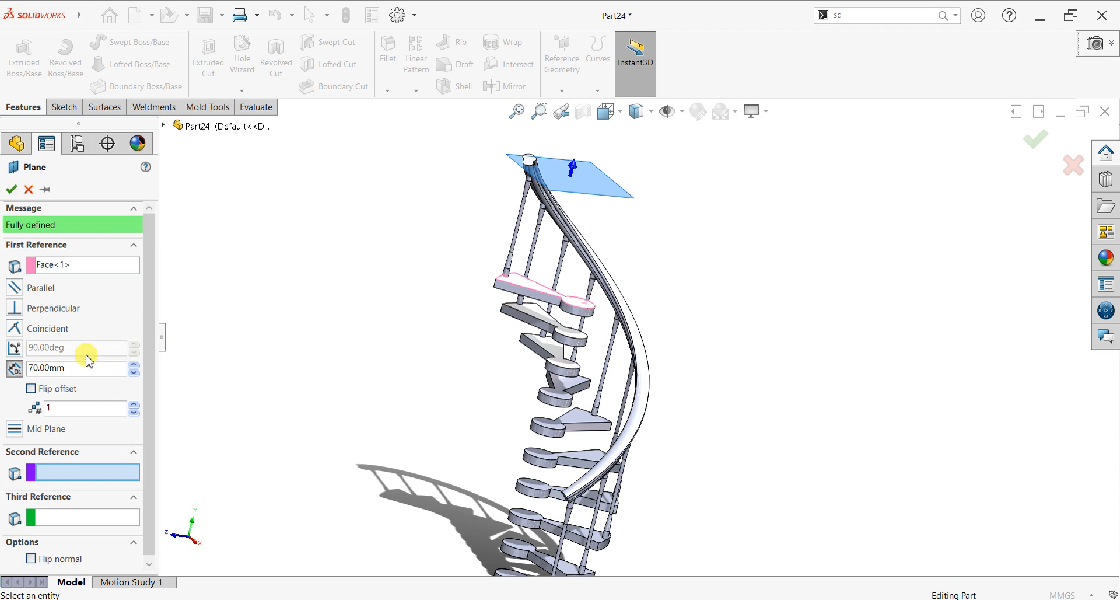
{"action": "left_click_drag", "start_coordinate": [82, 367], "coordinate": [11, 382]}
{"action": "type", "text": "100"}
{"action": "key", "text": "Return"}
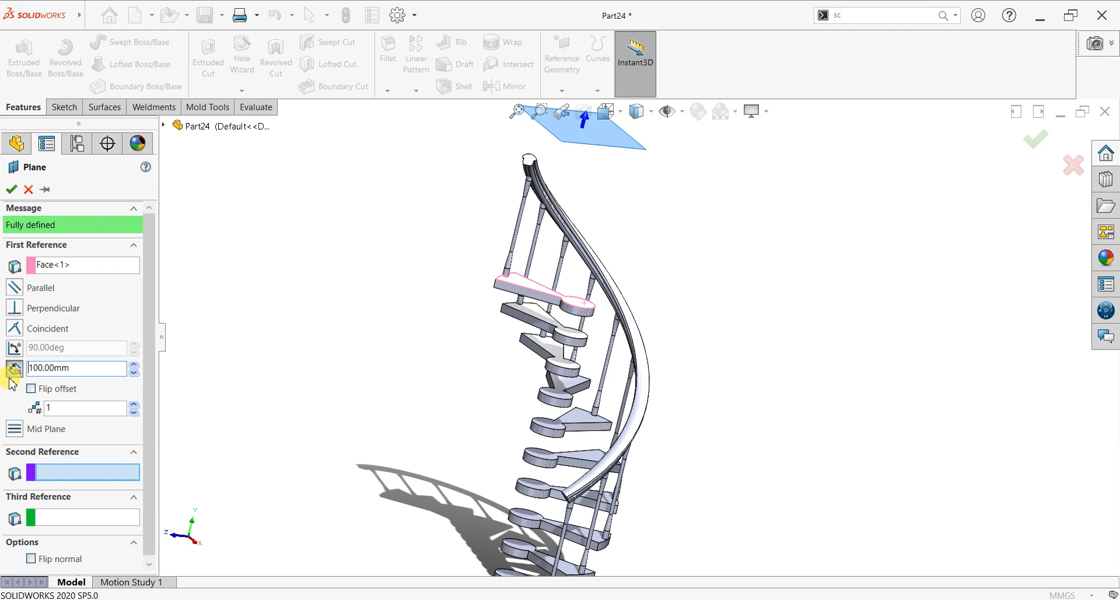
{"action": "left_click", "coordinate": [10, 188]}
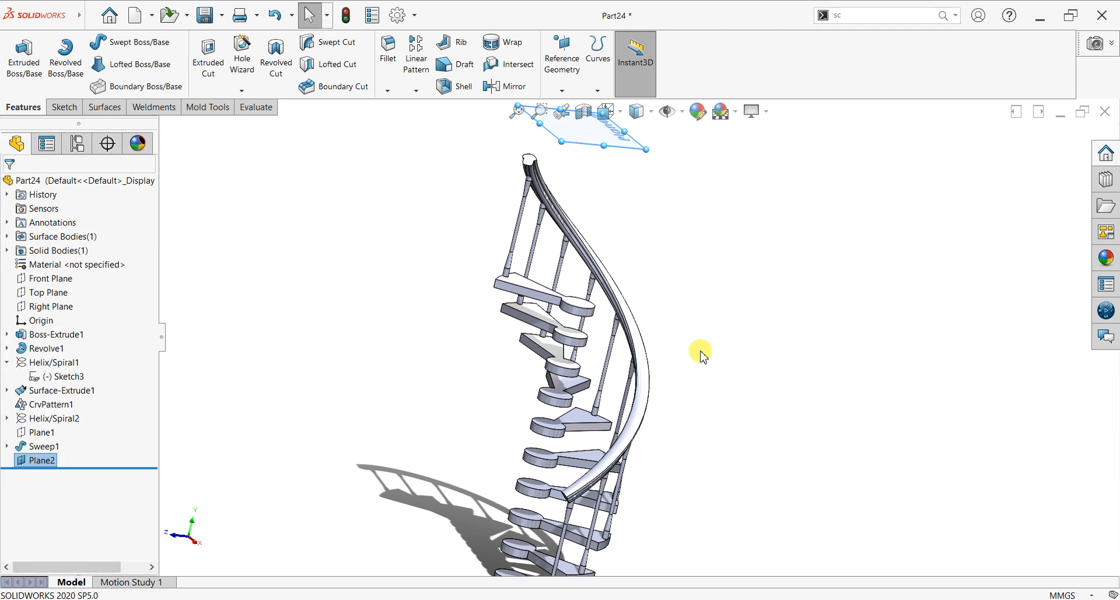
Start a sketch on the new offset plane and draw a circle about 10.4 mm in diameter centred on the origin.
{"action": "key", "text": "ctrl+8"}
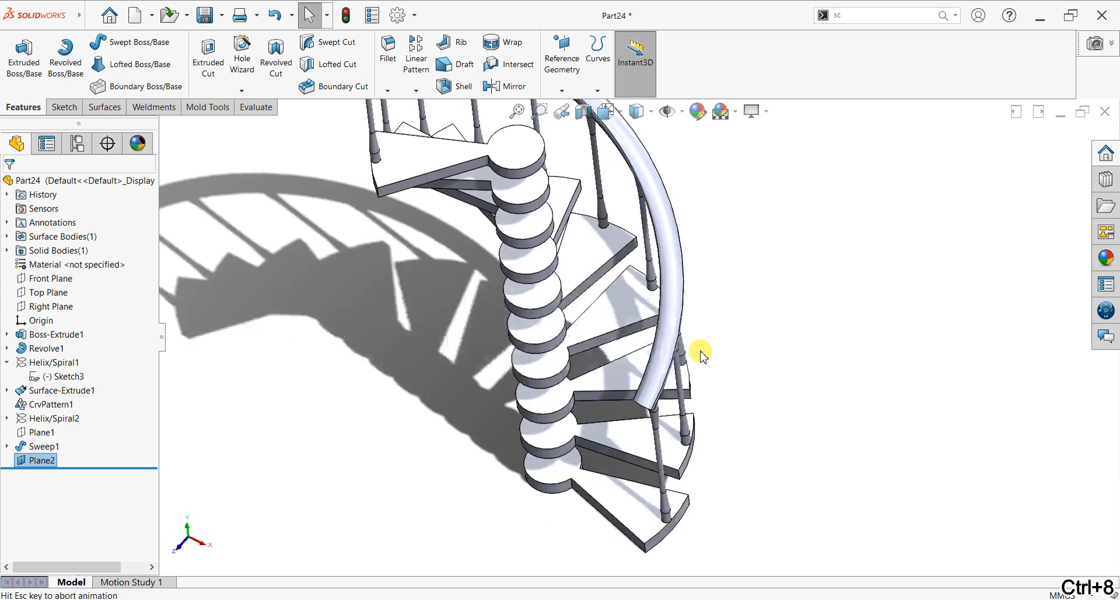
{"action": "left_click_drag", "start_coordinate": [692, 306], "coordinate": [917, 148]}
{"action": "left_click", "coordinate": [834, 162]}
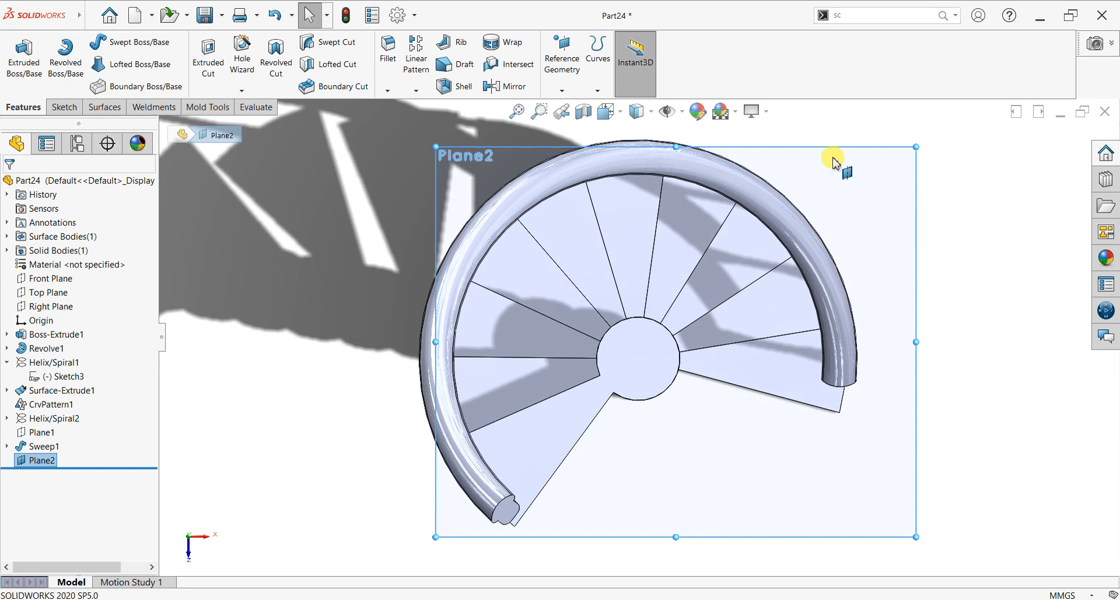
{"action": "left_click", "coordinate": [53, 108]}
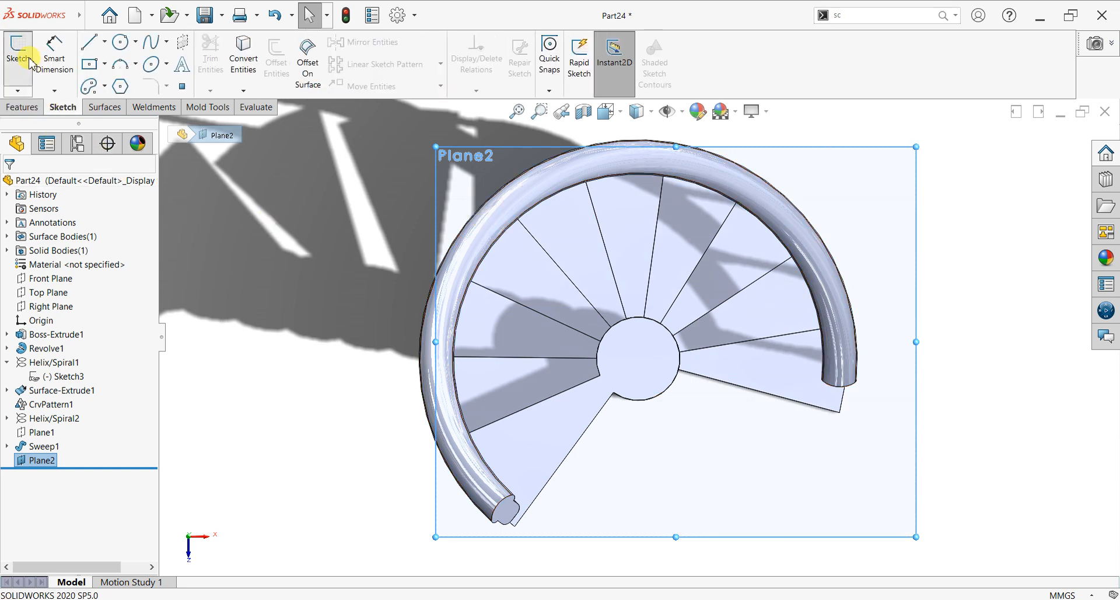
{"action": "left_click", "coordinate": [19, 56]}
{"action": "left_click", "coordinate": [120, 43]}
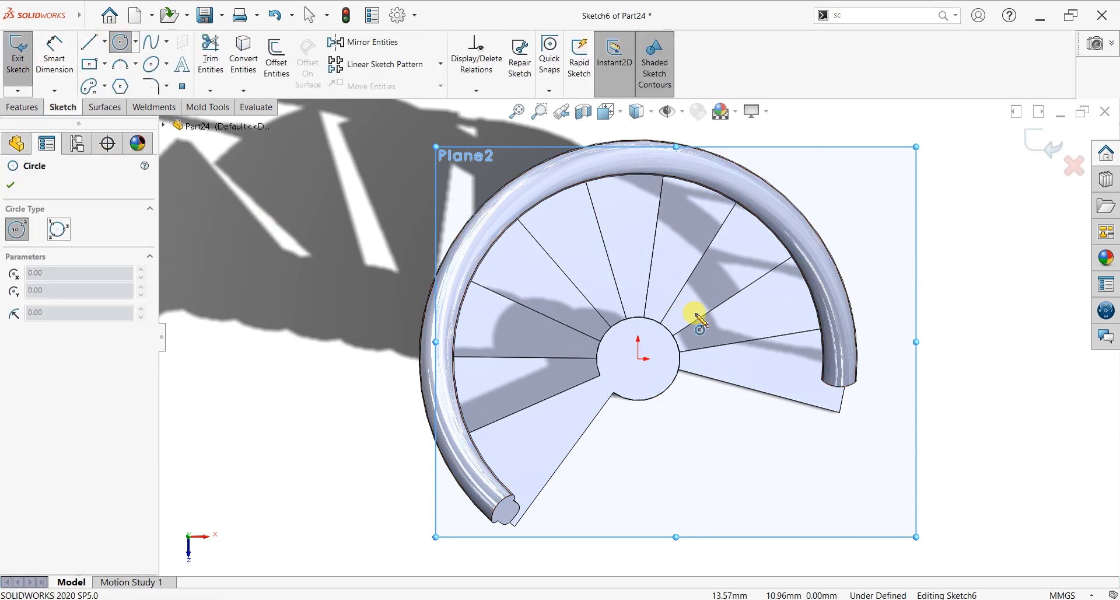
{"action": "scroll", "coordinate": [699, 321], "scroll_direction": "down", "scroll_amount": 2}
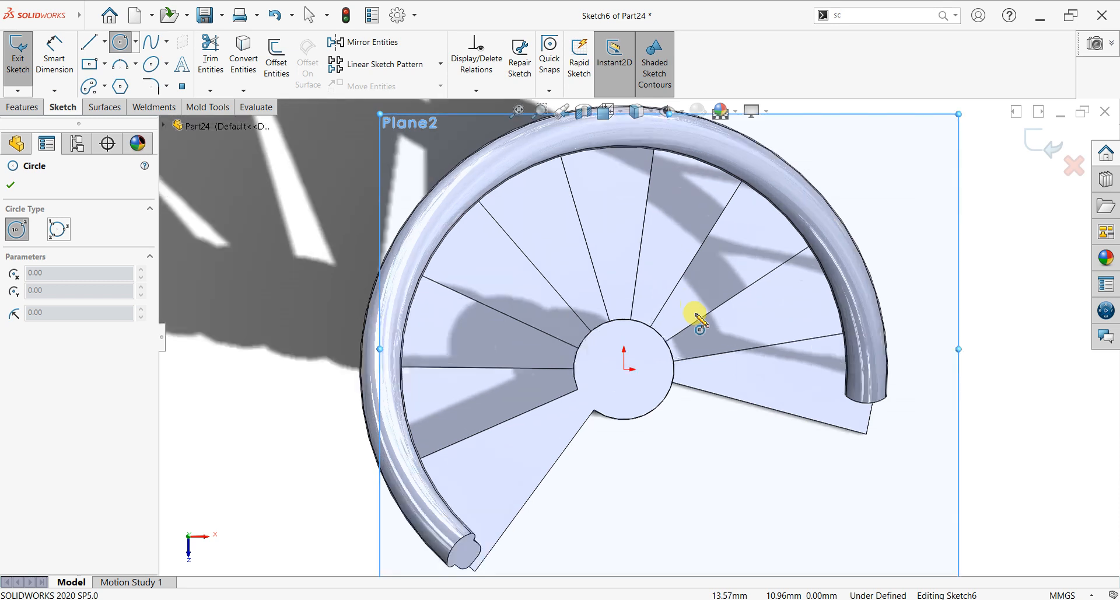
{"action": "left_click", "coordinate": [624, 369]}
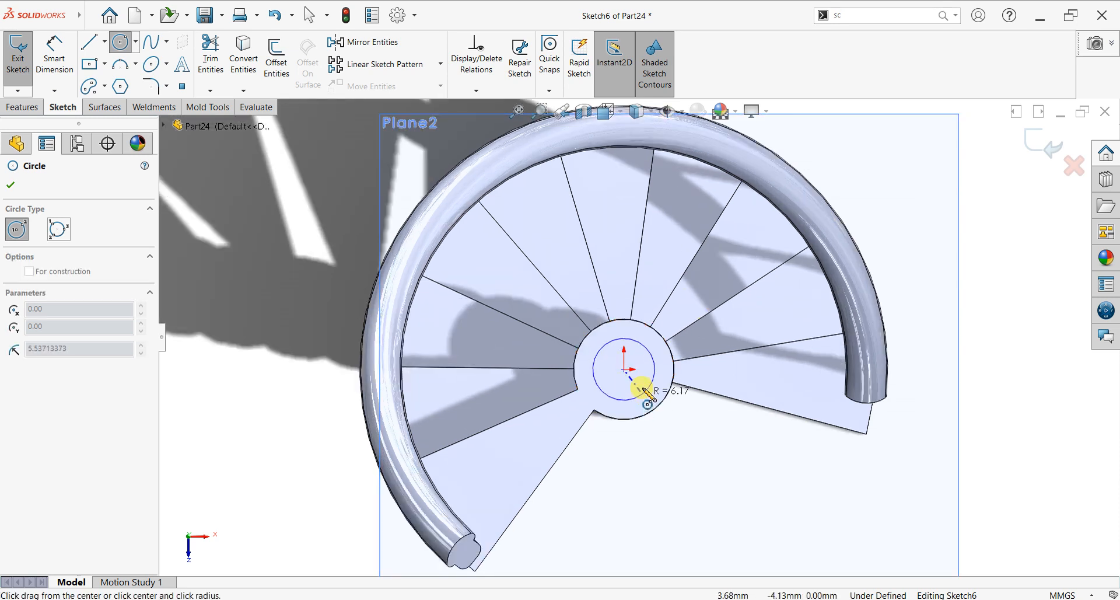
{"action": "left_click", "coordinate": [642, 388]}
Dimension the circle's diameter to 12 mm.
{"action": "left_click", "coordinate": [54, 58]}
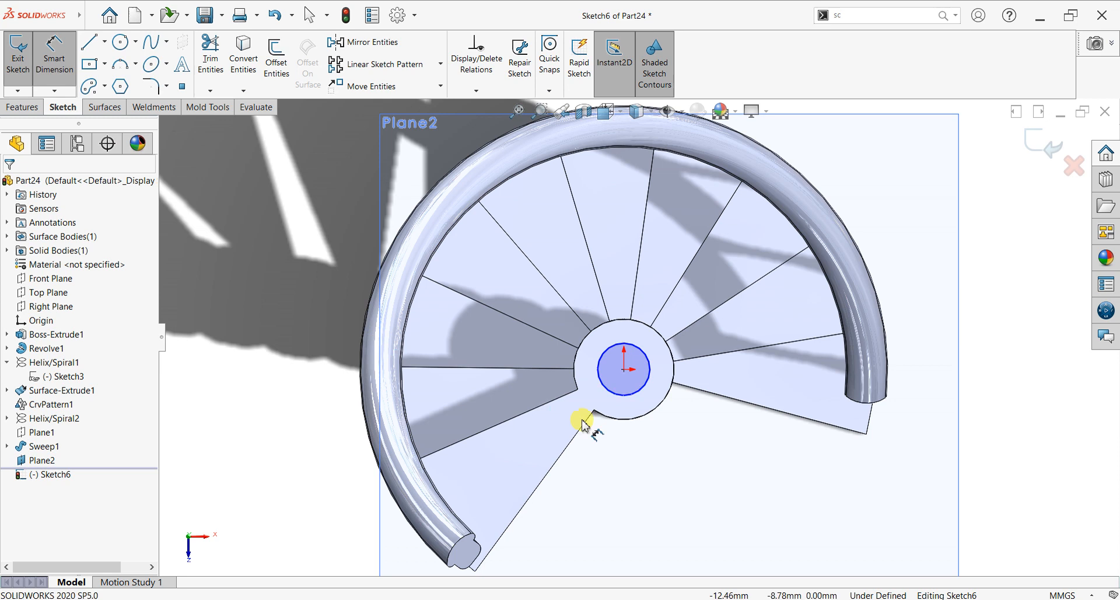
{"action": "left_click", "coordinate": [626, 396]}
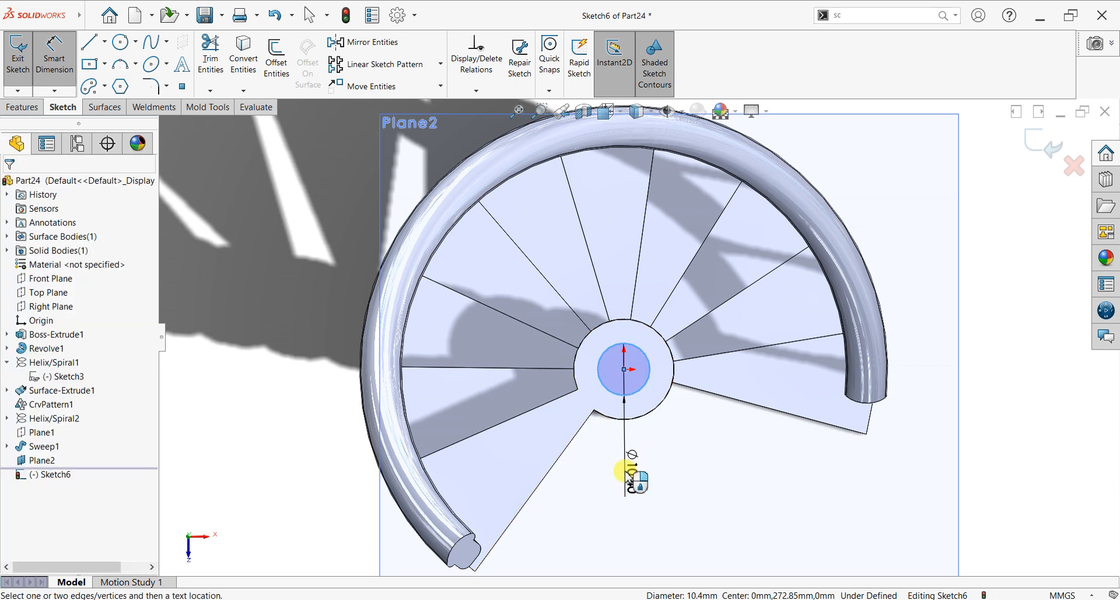
{"action": "left_click", "coordinate": [630, 473]}
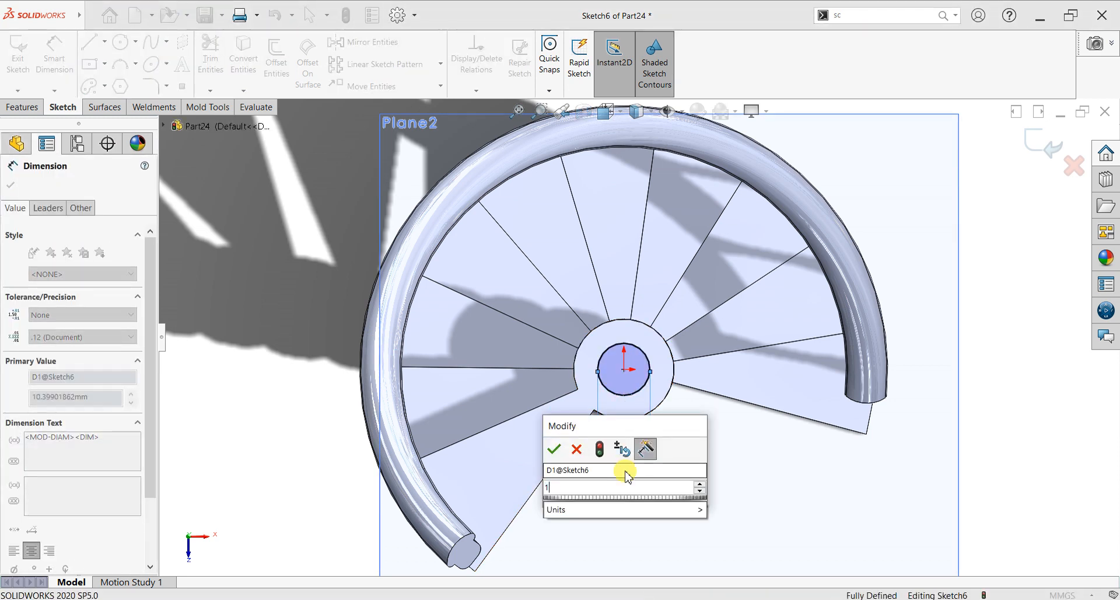
{"action": "key", "text": "Return"}
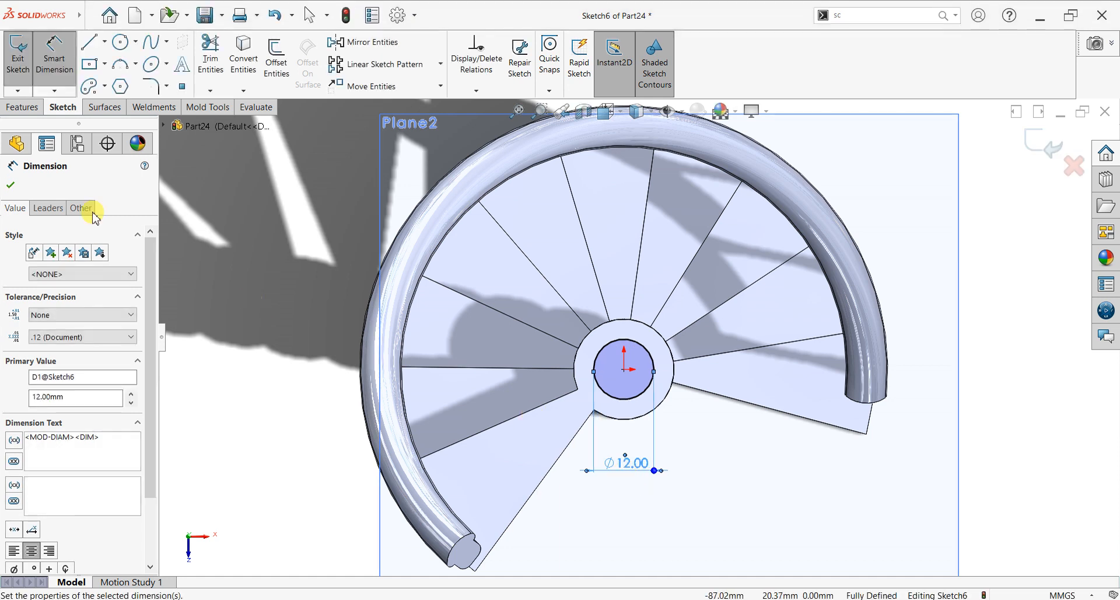
{"action": "left_click", "coordinate": [10, 190]}
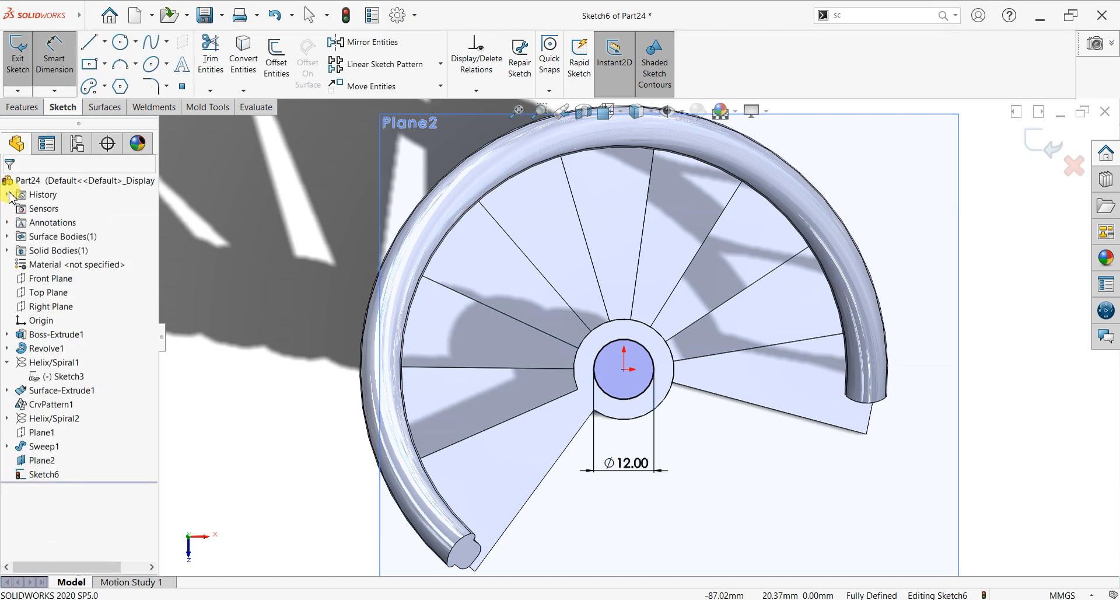
Extrude the circle downward as a merged central column, using Up To Surface with the underside of the lowest step as the end face.
{"action": "left_click", "coordinate": [30, 113]}
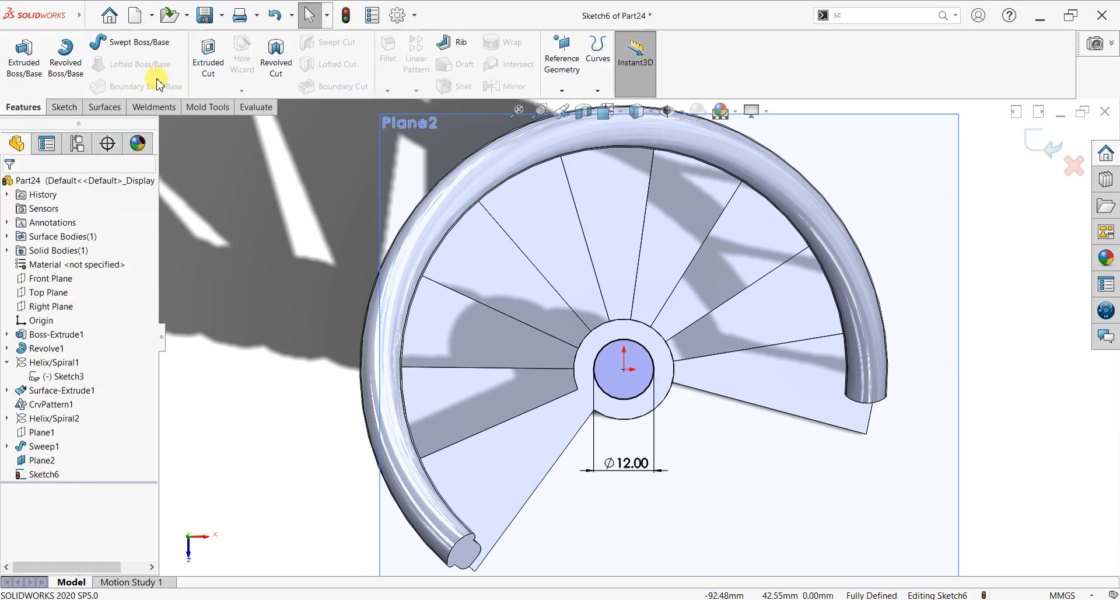
{"action": "left_click", "coordinate": [27, 65]}
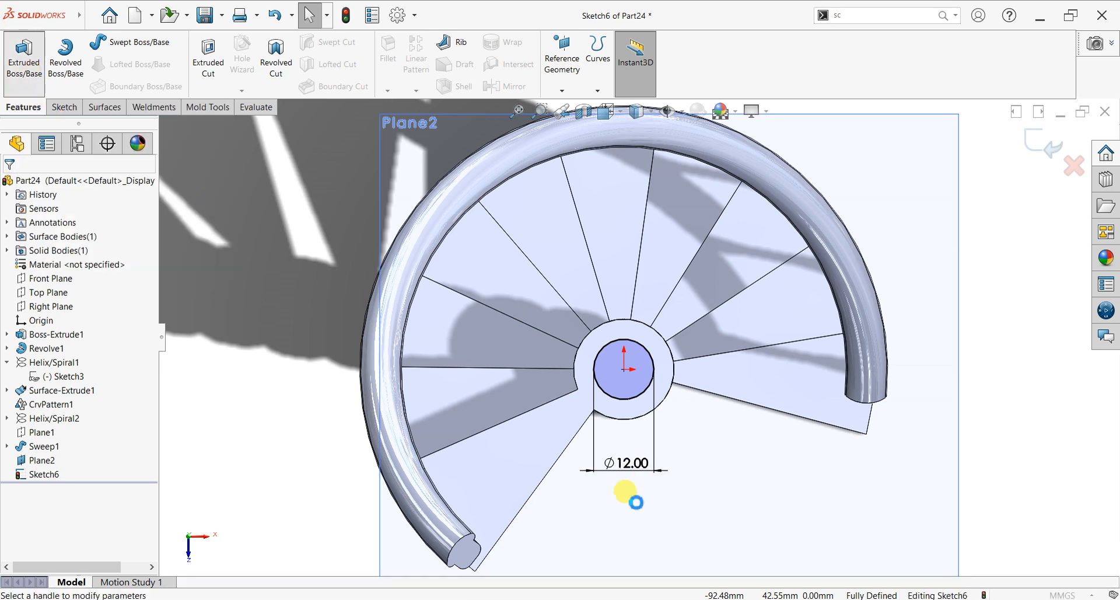
{"action": "scroll", "coordinate": [625, 330], "scroll_direction": "up", "scroll_amount": 6}
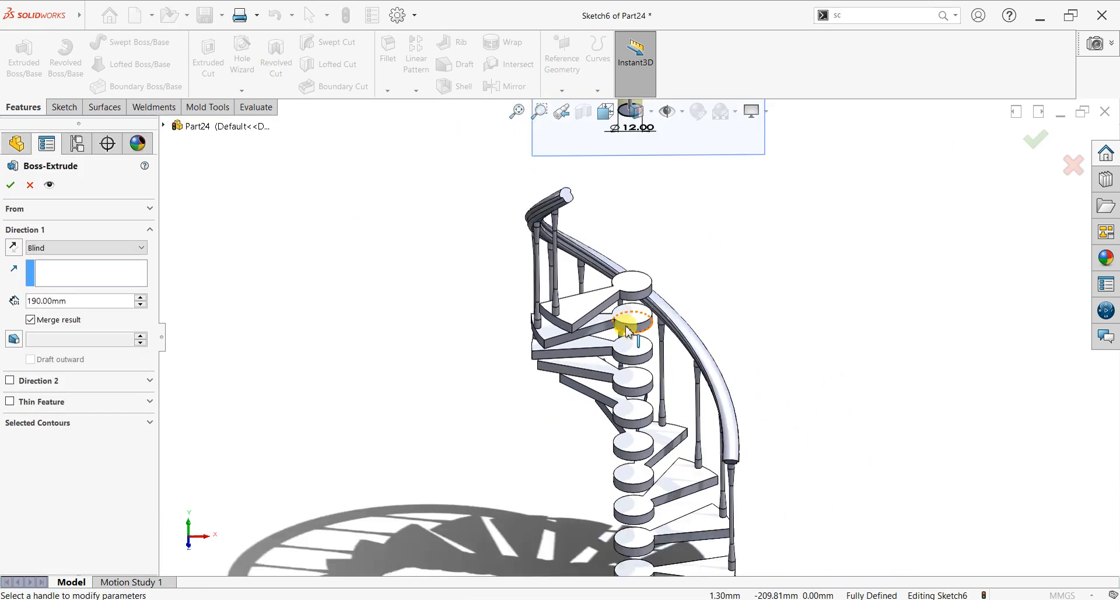
{"action": "left_click", "coordinate": [16, 250]}
{"action": "left_click", "coordinate": [56, 248]}
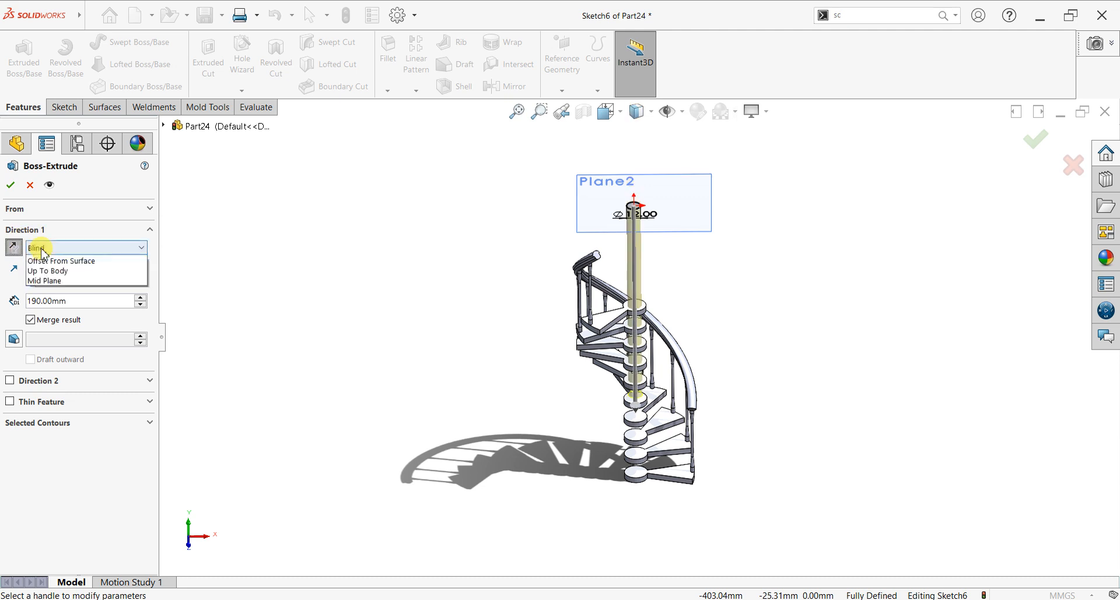
{"action": "left_click", "coordinate": [65, 325]}
{"action": "left_click", "coordinate": [62, 250]}
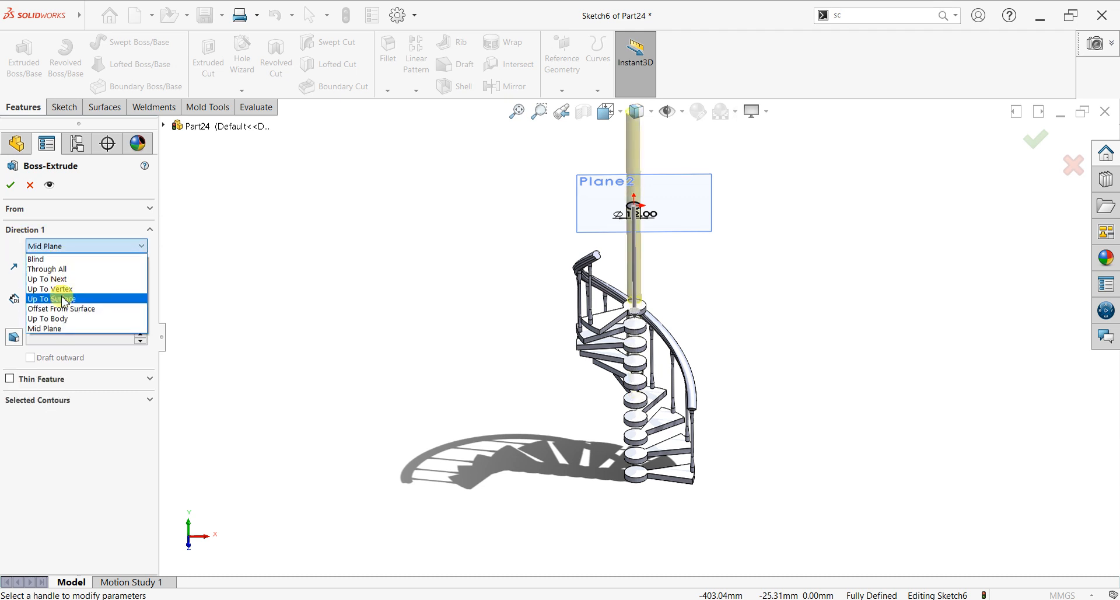
{"action": "left_click", "coordinate": [52, 304]}
{"action": "middle_click_drag", "start_coordinate": [667, 538], "coordinate": [649, 317]}
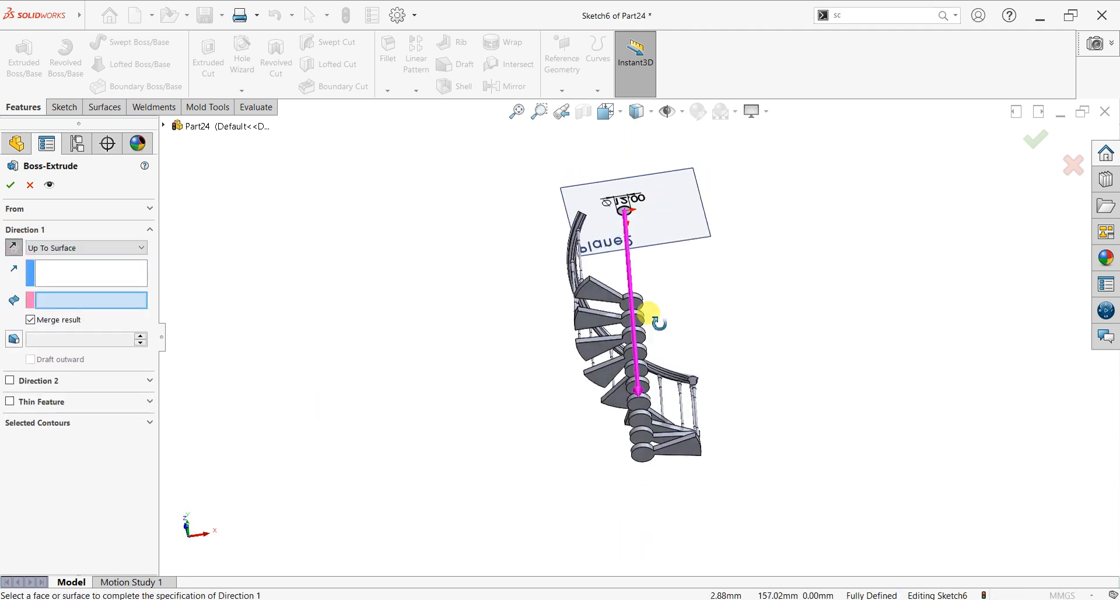
{"action": "scroll", "coordinate": [651, 458], "scroll_direction": "down", "scroll_amount": 5}
{"action": "left_click", "coordinate": [618, 425]}
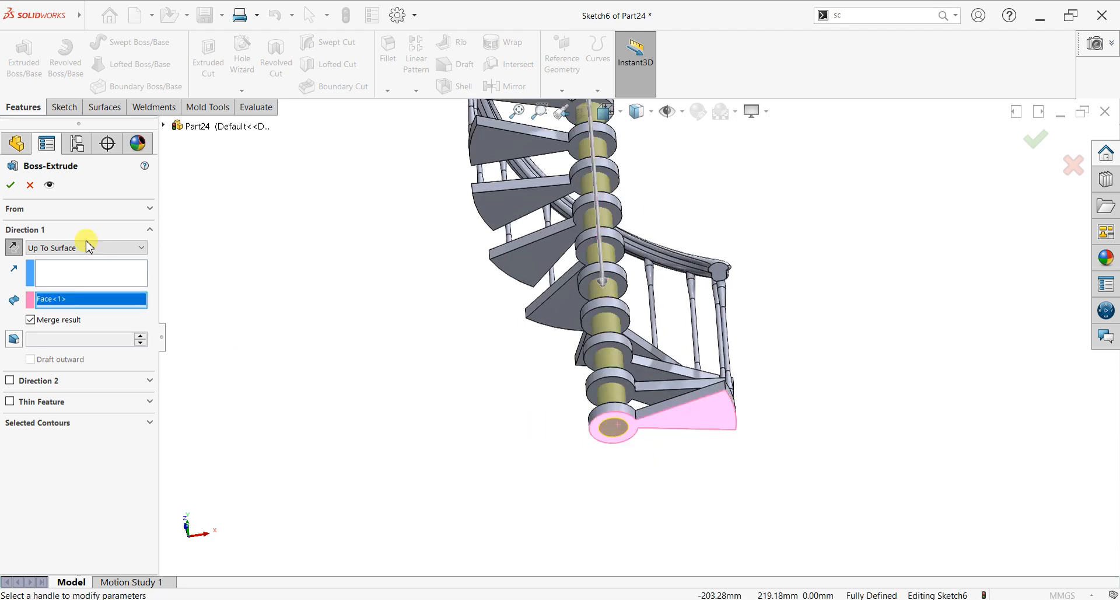
{"action": "left_click", "coordinate": [10, 186]}
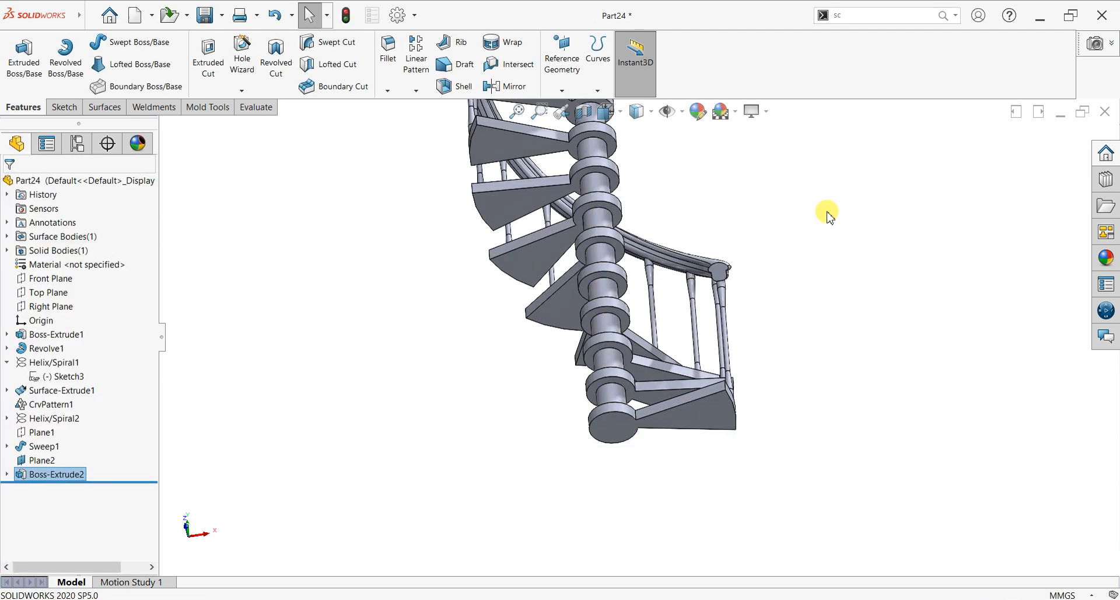
Hide the reference plane at the top of the central column.
{"action": "middle_click_drag", "start_coordinate": [790, 188], "coordinate": [677, 312]}
{"action": "left_click", "coordinate": [588, 214]}
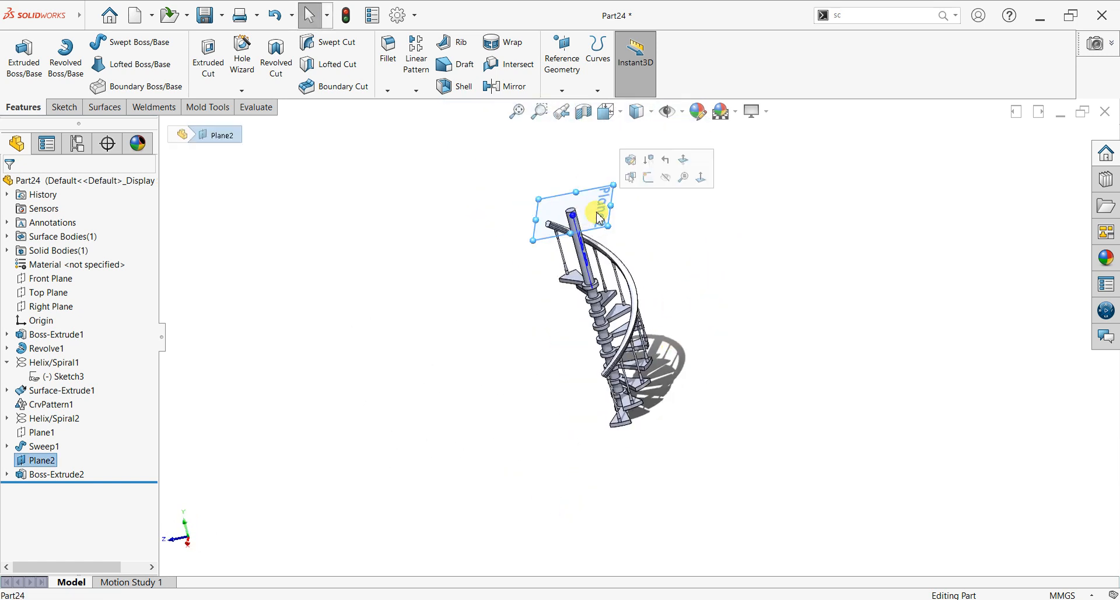
{"action": "left_click", "coordinate": [665, 178]}
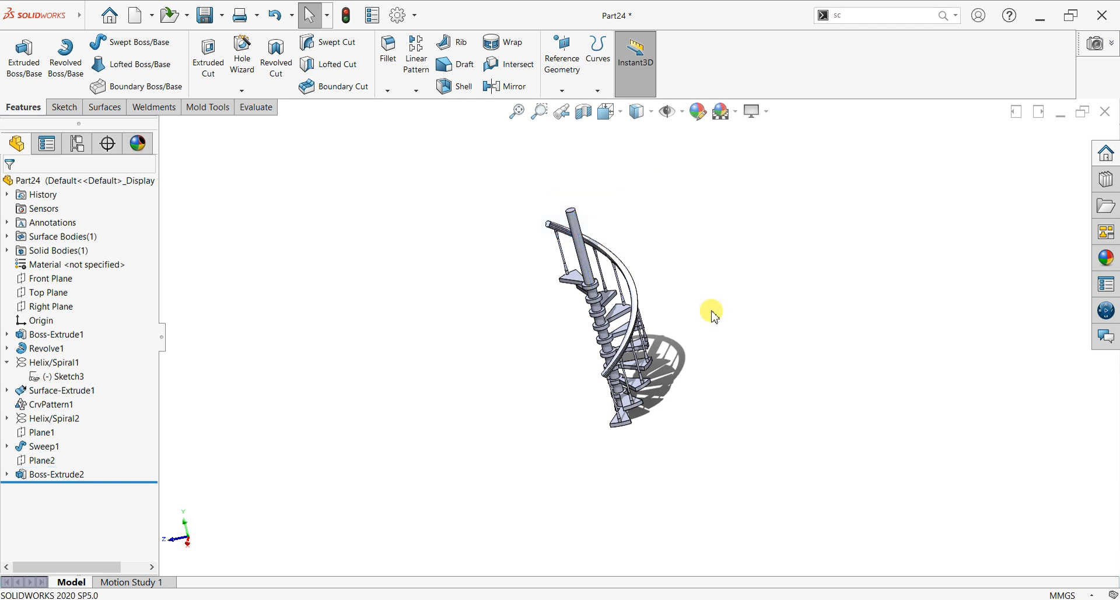
Edit the reference plane above the top step and set its offset distance to 70 mm to shorten the central column.
{"action": "scroll", "coordinate": [673, 353], "scroll_direction": "down", "scroll_amount": 4}
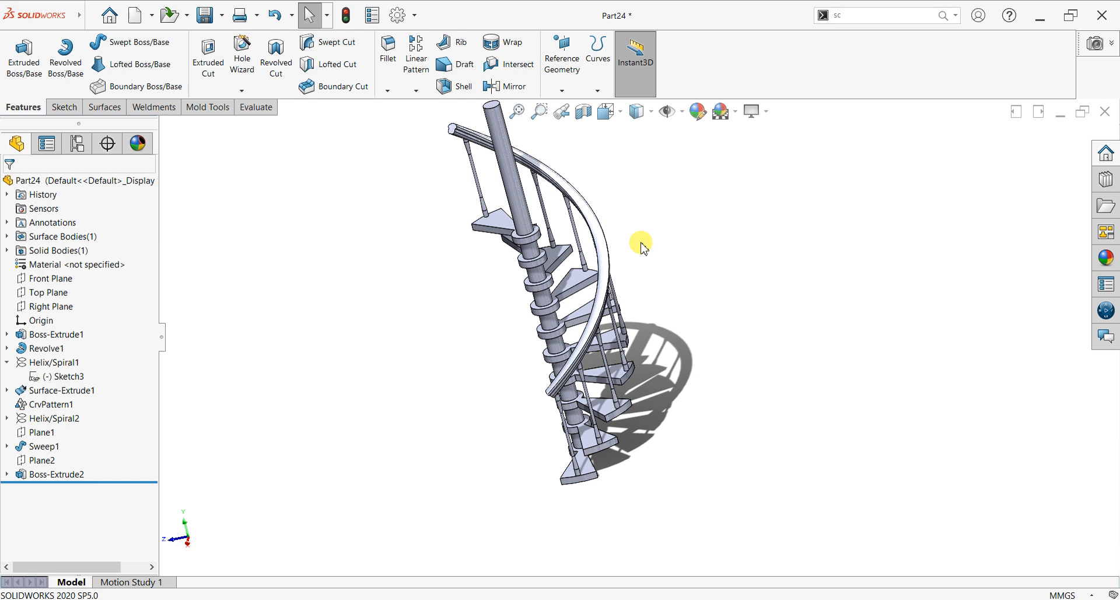
{"action": "left_click", "coordinate": [26, 462]}
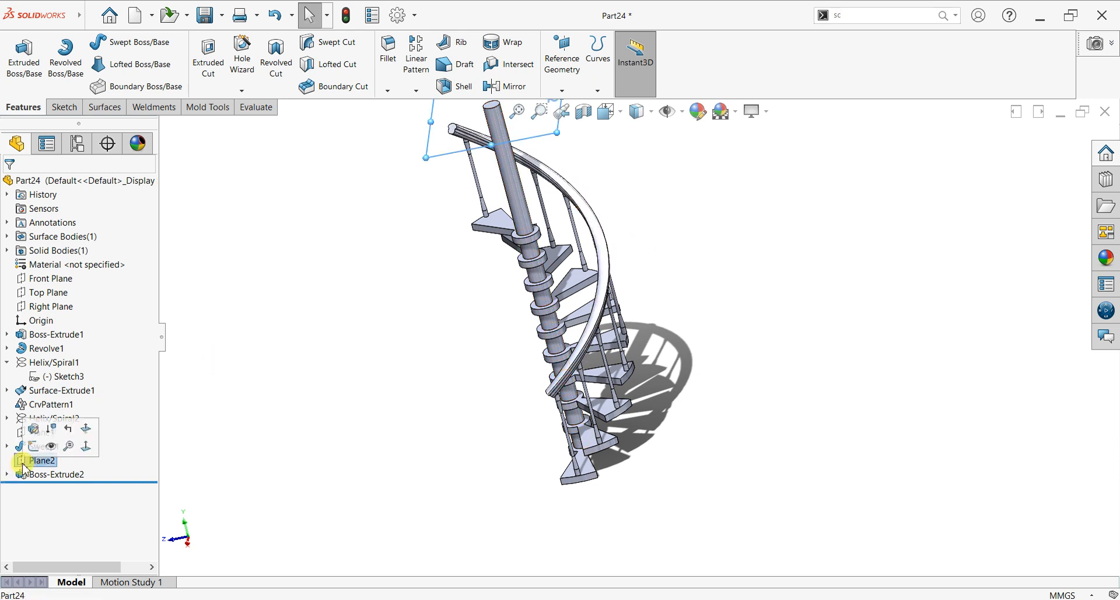
{"action": "left_click", "coordinate": [33, 429]}
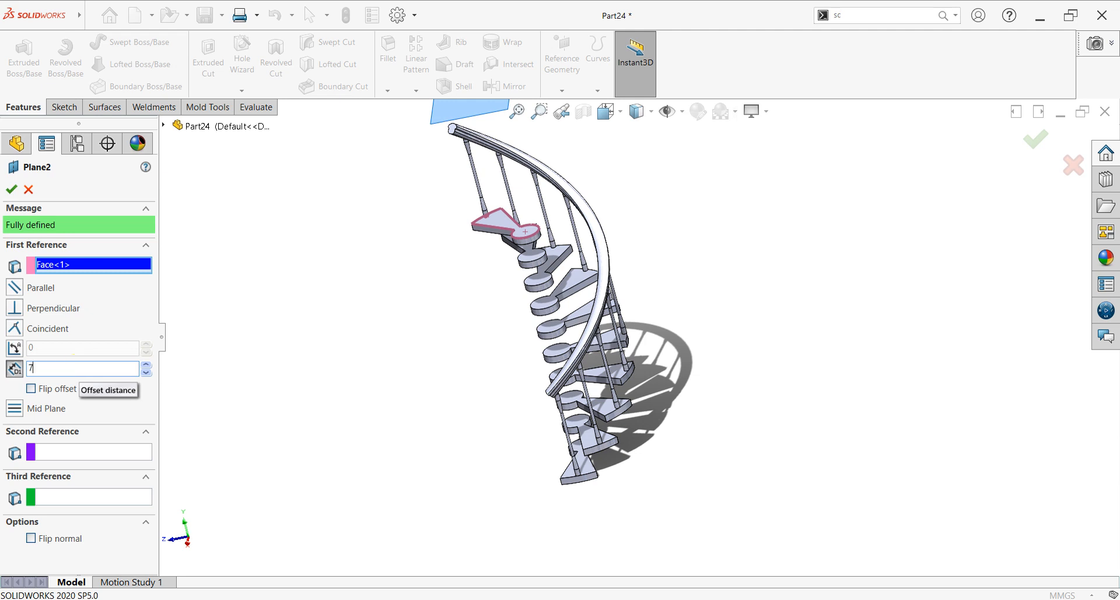
{"action": "key", "text": "Return"}
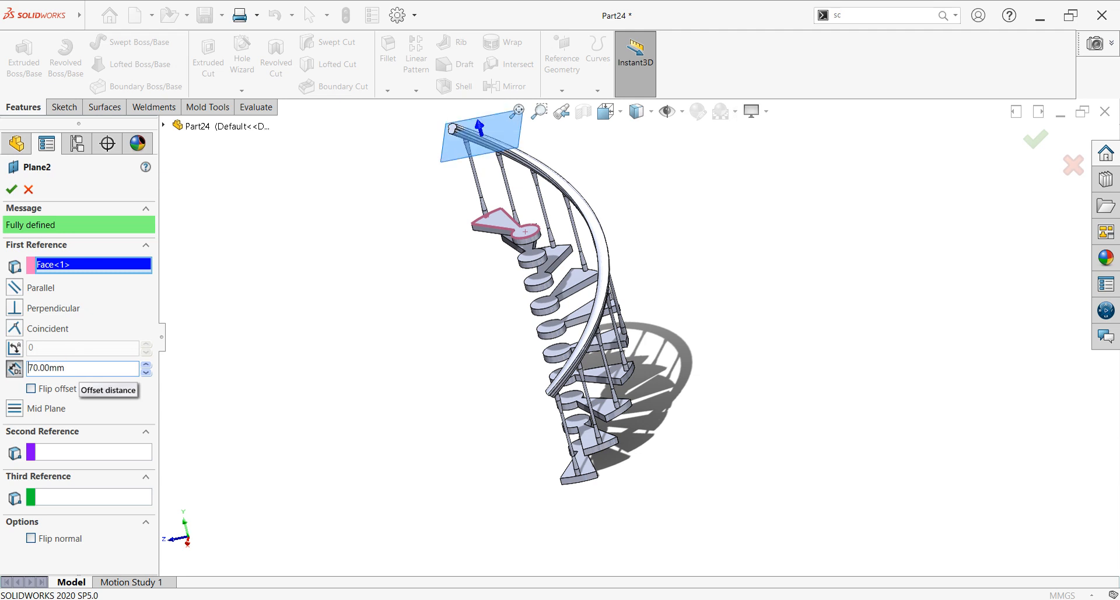
{"action": "left_click", "coordinate": [14, 190]}
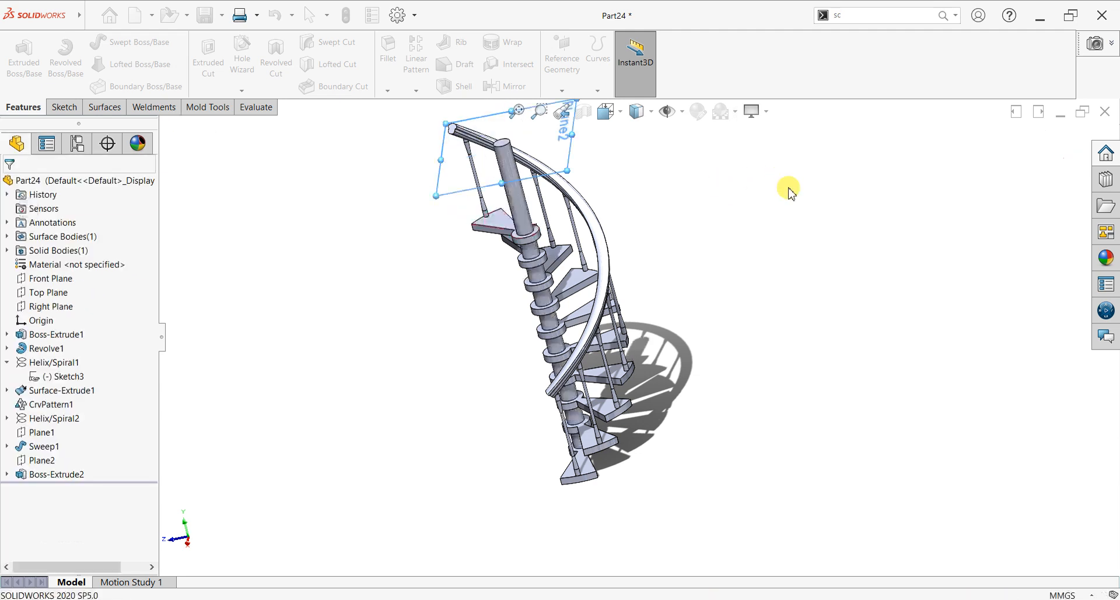
Apply the brushed brass appearance to the central column.
{"action": "middle_click_drag", "start_coordinate": [764, 277], "coordinate": [752, 232]}
{"action": "scroll", "coordinate": [557, 193], "scroll_direction": "down", "scroll_amount": 3}
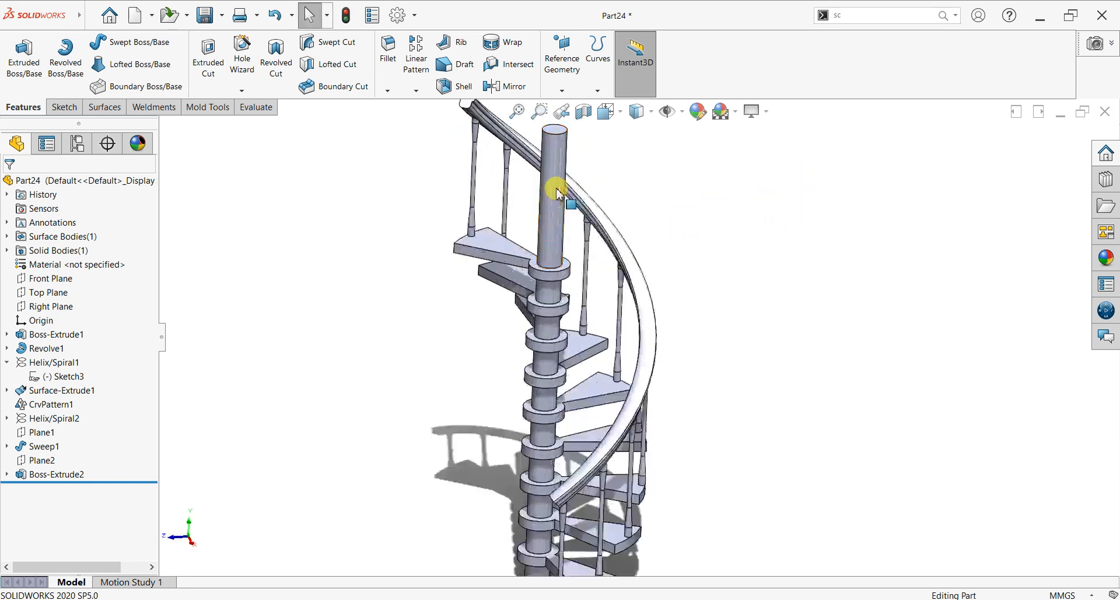
{"action": "left_click", "coordinate": [1106, 257]}
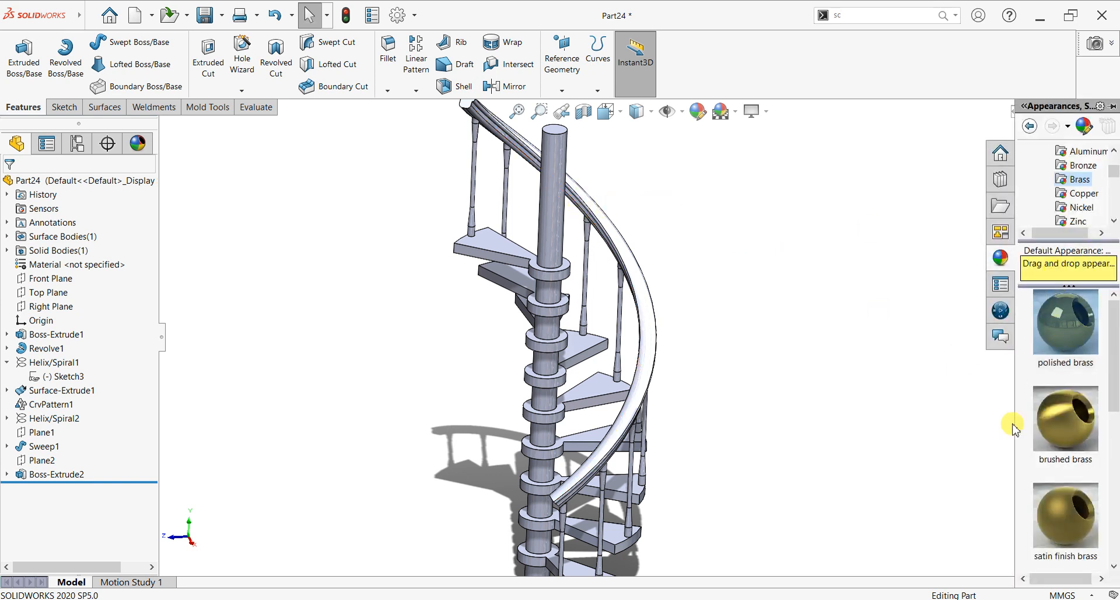
{"action": "mouse_move", "coordinate": [1060, 431]}
{"action": "left_mouse_down"}
{"action": "mouse_move", "coordinate": [470, 237]}
{"action": "mouse_move", "coordinate": [527, 247]}
{"action": "mouse_move", "coordinate": [551, 235]}
{"action": "left_mouse_up"}
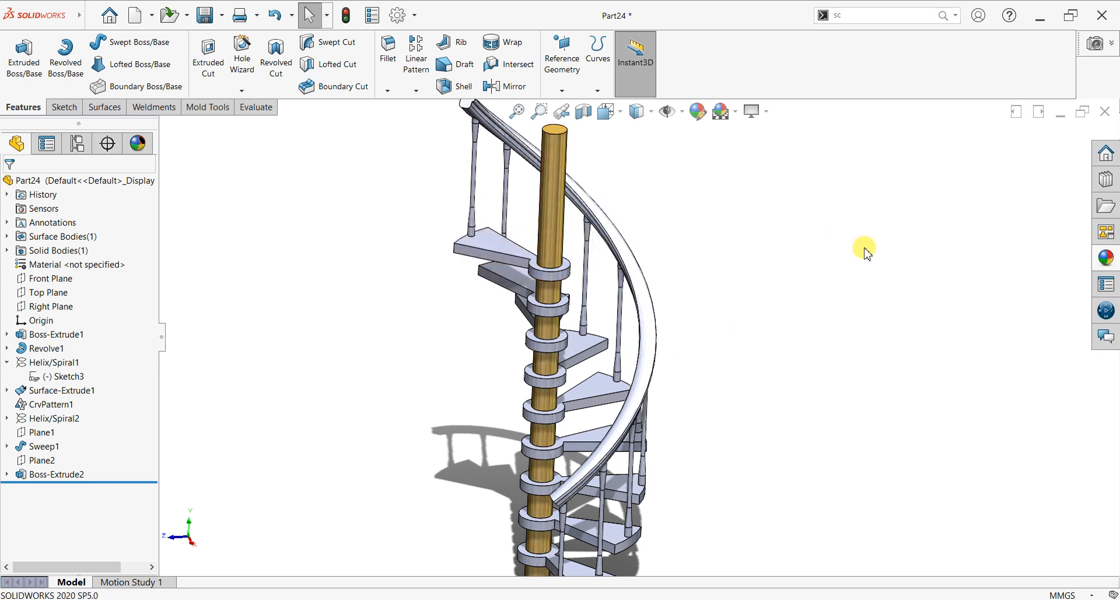
Apply the polished zinc appearance to the curve-driven pattern of steps and posts.
{"action": "scroll", "coordinate": [817, 260], "scroll_direction": "up", "scroll_amount": 2}
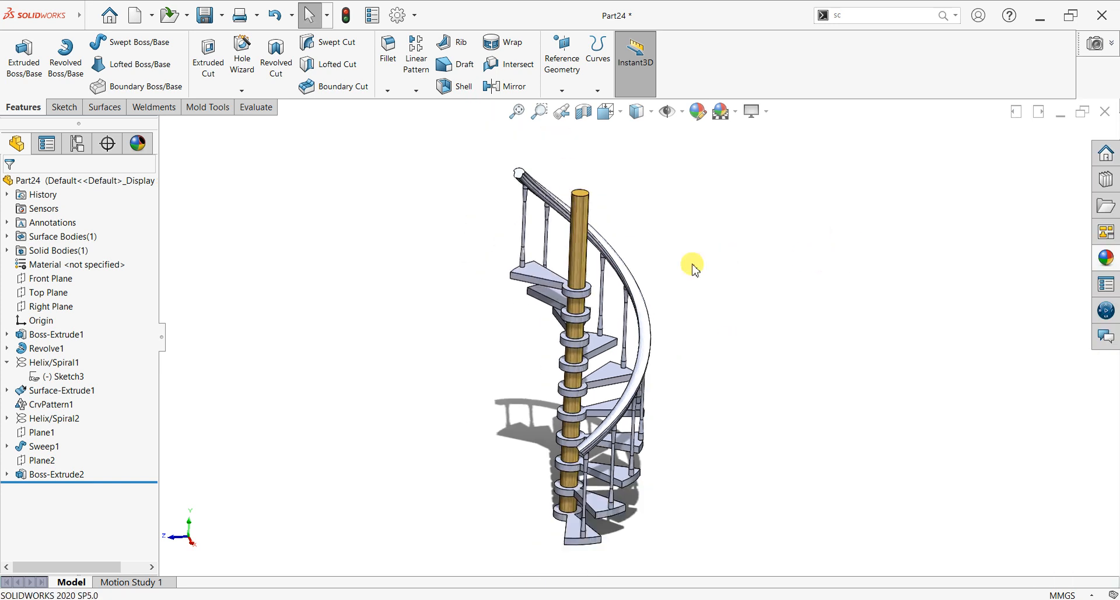
{"action": "left_click", "coordinate": [1095, 266]}
{"action": "scroll", "coordinate": [1072, 163], "scroll_direction": "up", "scroll_amount": 2}
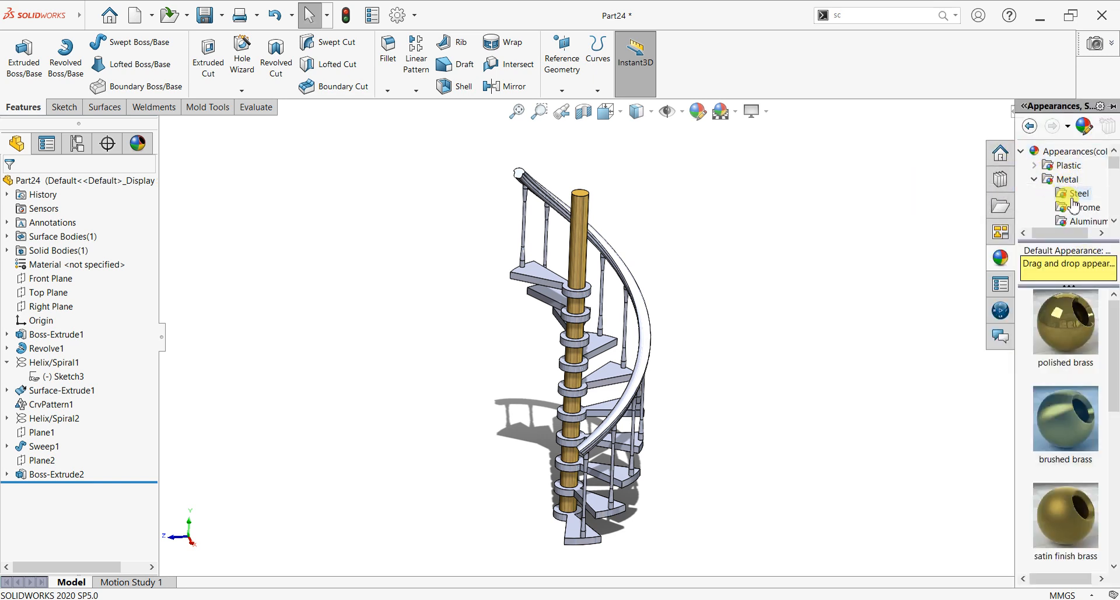
{"action": "scroll", "coordinate": [1074, 204], "scroll_direction": "down", "scroll_amount": 1}
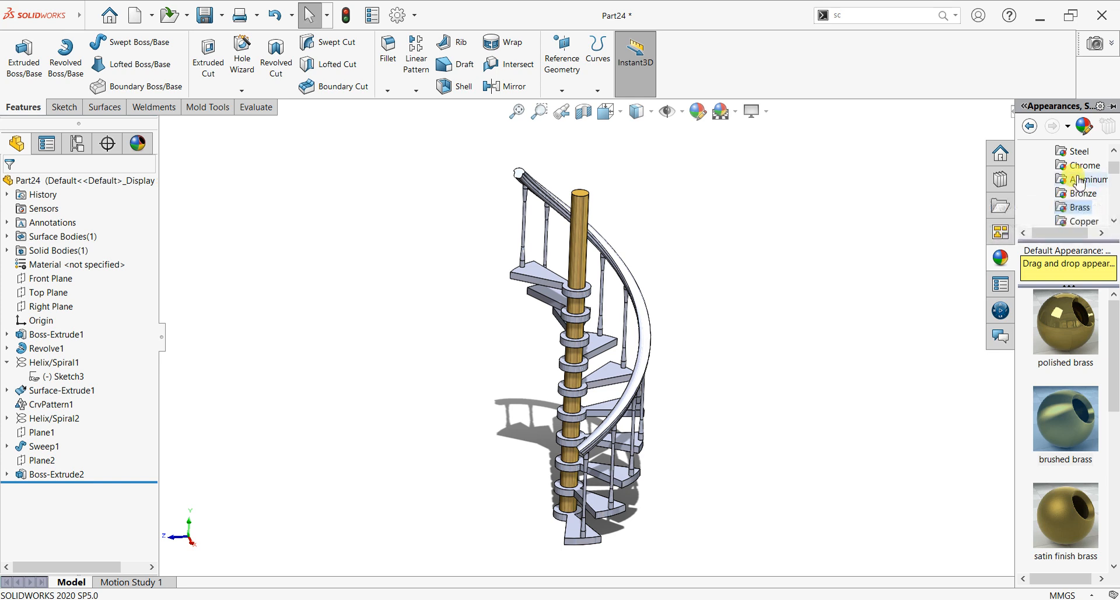
{"action": "scroll", "coordinate": [1075, 196], "scroll_direction": "down", "scroll_amount": 1}
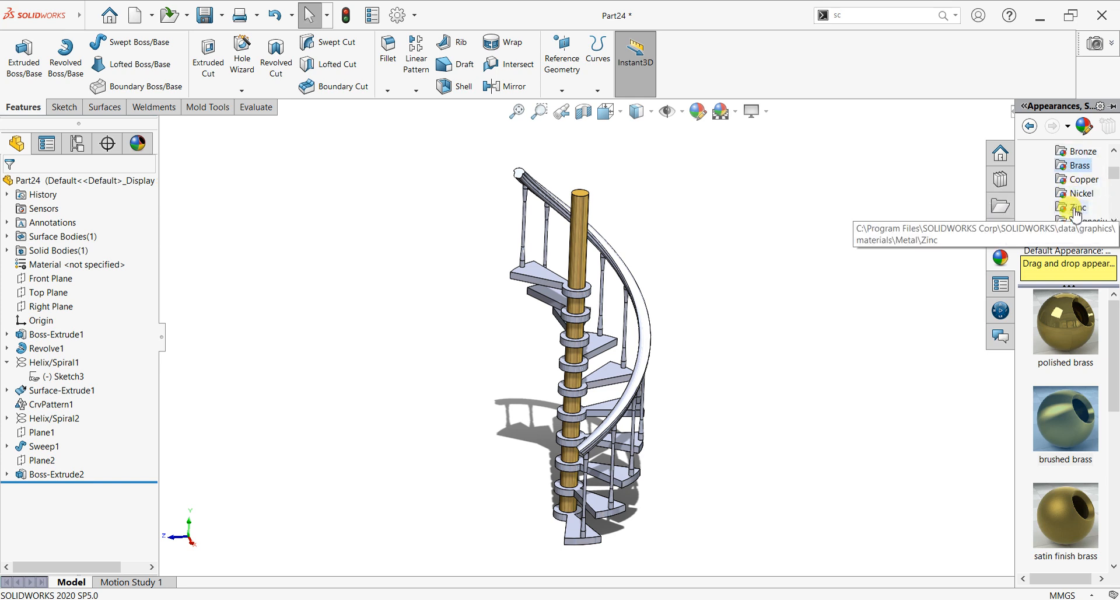
{"action": "left_click", "coordinate": [1075, 209]}
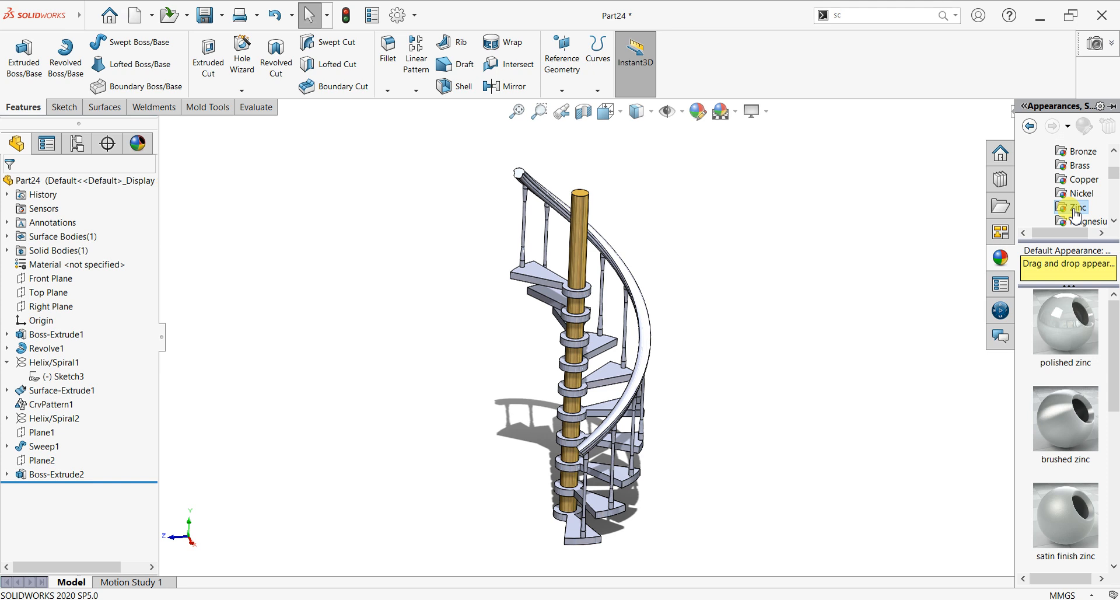
{"action": "scroll", "coordinate": [571, 327], "scroll_direction": "down", "scroll_amount": 2}
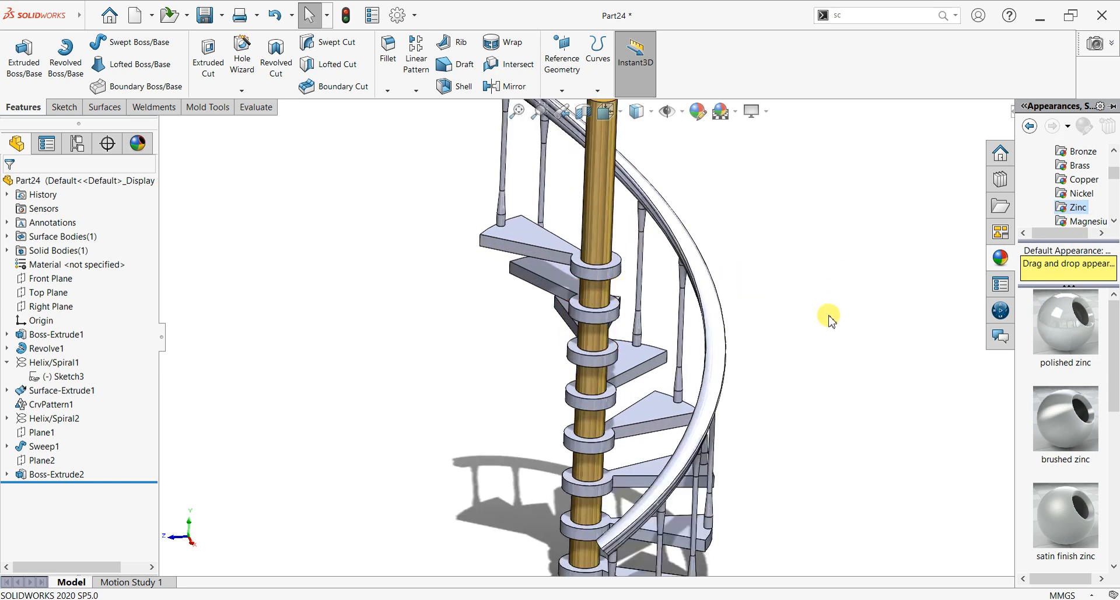
{"action": "left_click_drag", "start_coordinate": [1062, 331], "coordinate": [505, 180]}
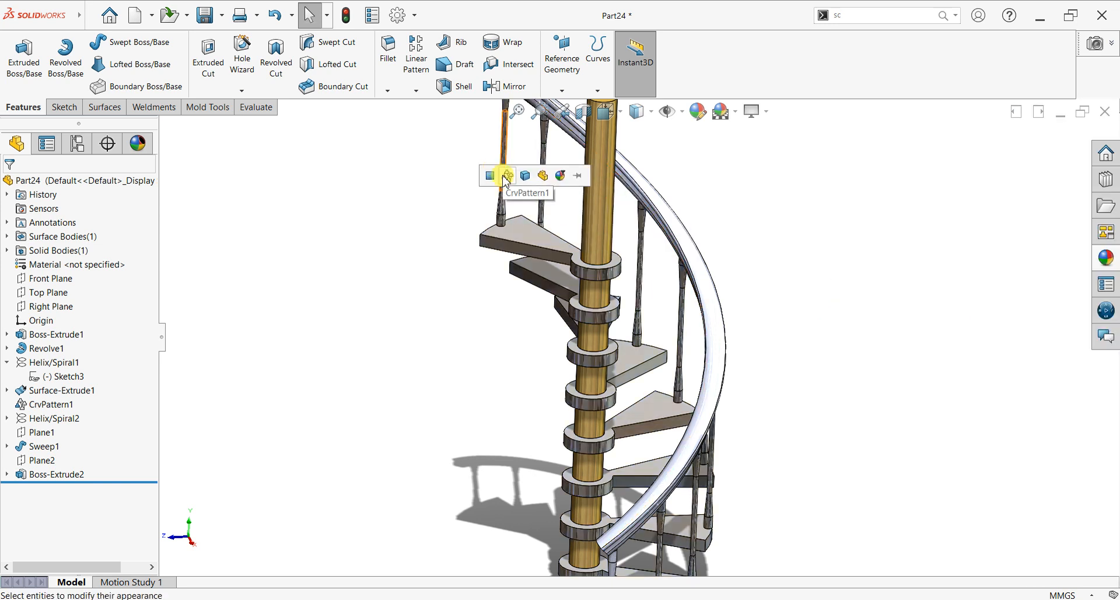
{"action": "left_click", "coordinate": [505, 177]}
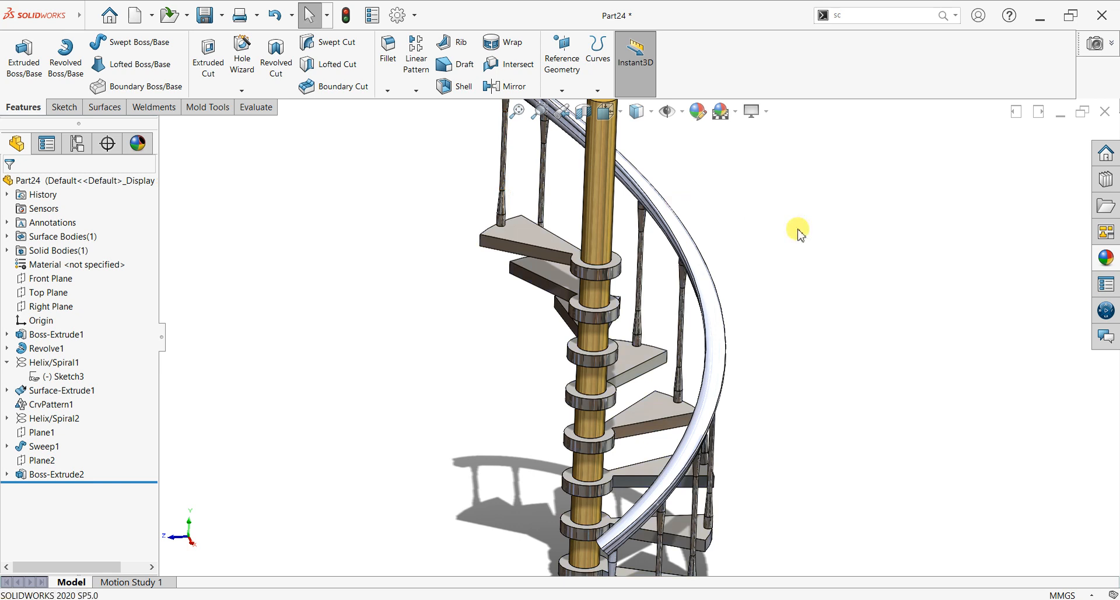
Apply the polished cherry 2d wood appearance to the curve-driven pattern of steps and posts.
{"action": "scroll", "coordinate": [791, 297], "scroll_direction": "up", "scroll_amount": 2}
{"action": "left_click", "coordinate": [1106, 257]}
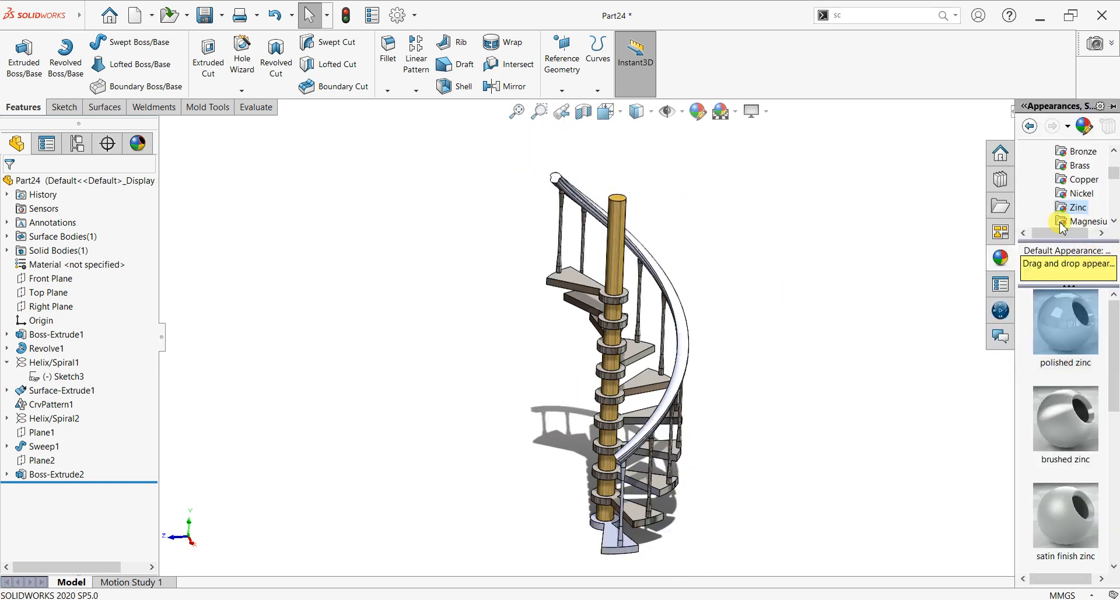
{"action": "left_click", "coordinate": [1034, 180]}
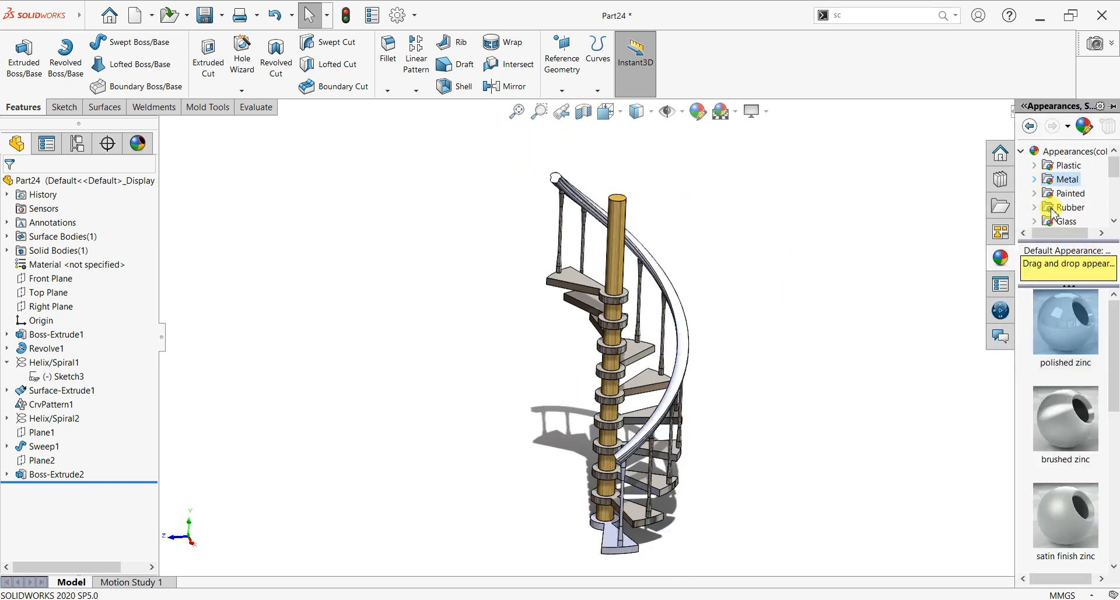
{"action": "scroll", "coordinate": [1054, 217], "scroll_direction": "down", "scroll_amount": 1}
{"action": "scroll", "coordinate": [1066, 208], "scroll_direction": "down", "scroll_amount": 2}
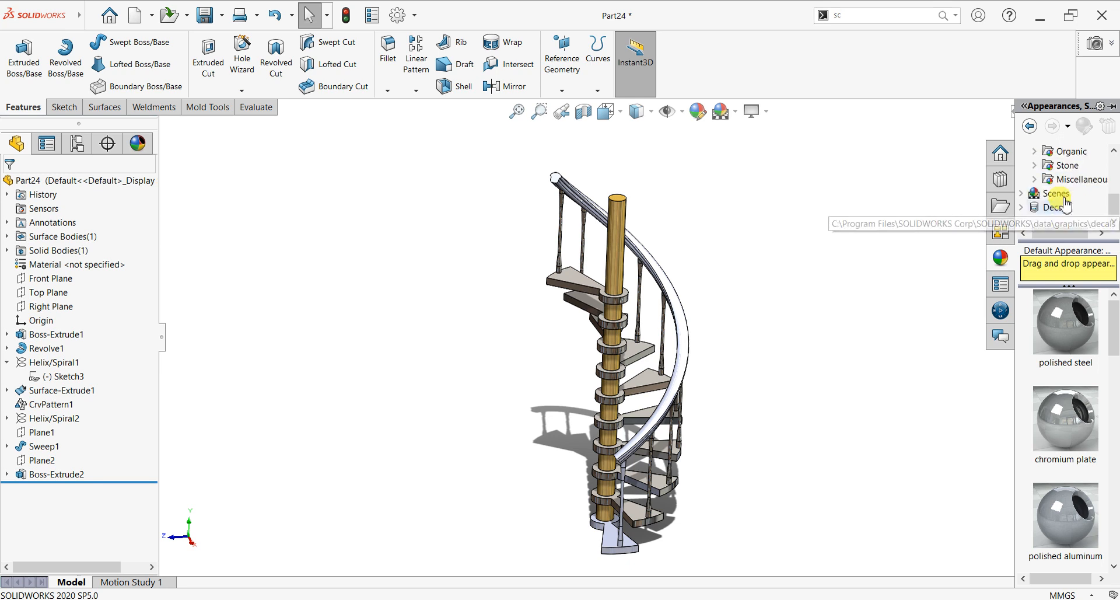
{"action": "left_click", "coordinate": [1036, 154]}
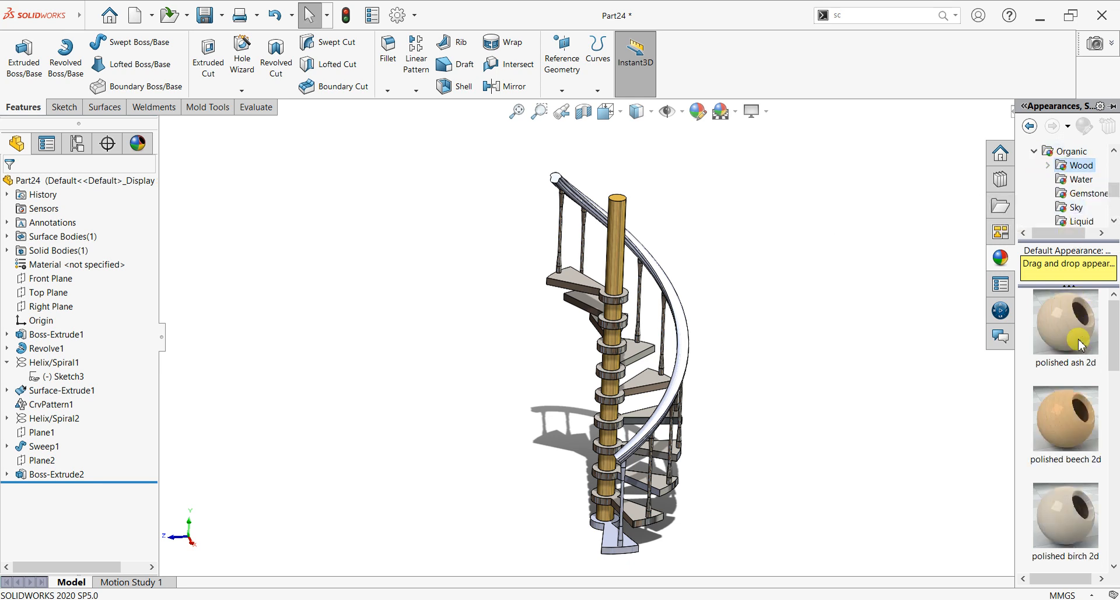
{"action": "scroll", "coordinate": [1080, 344], "scroll_direction": "down", "scroll_amount": 3}
{"action": "scroll", "coordinate": [1092, 430], "scroll_direction": "up", "scroll_amount": 3}
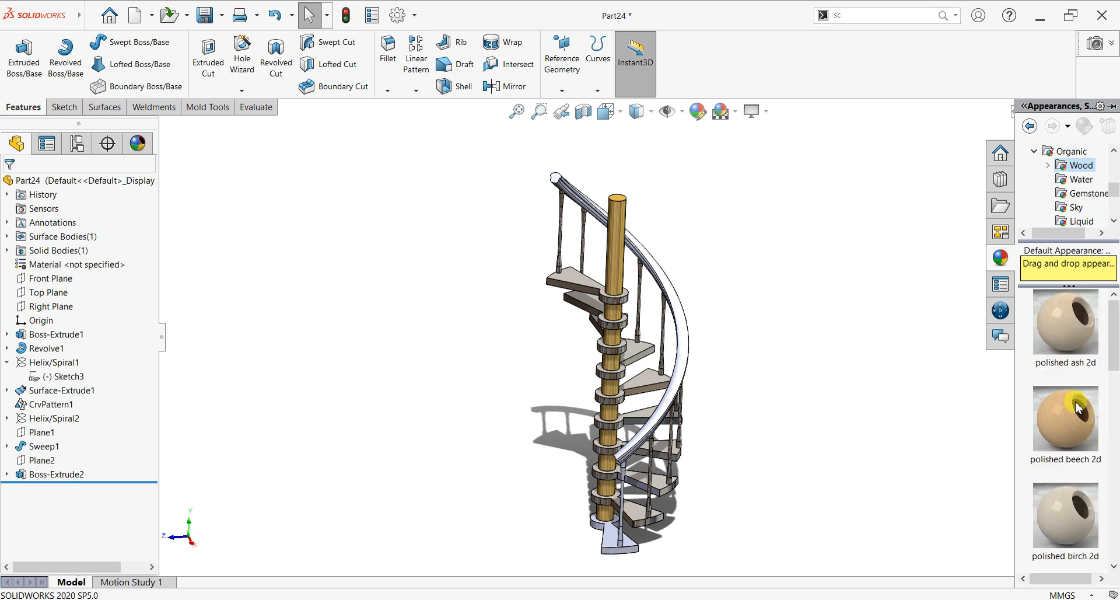
{"action": "scroll", "coordinate": [668, 432], "scroll_direction": "down", "scroll_amount": 3}
{"action": "scroll", "coordinate": [1050, 437], "scroll_direction": "down", "scroll_amount": 3}
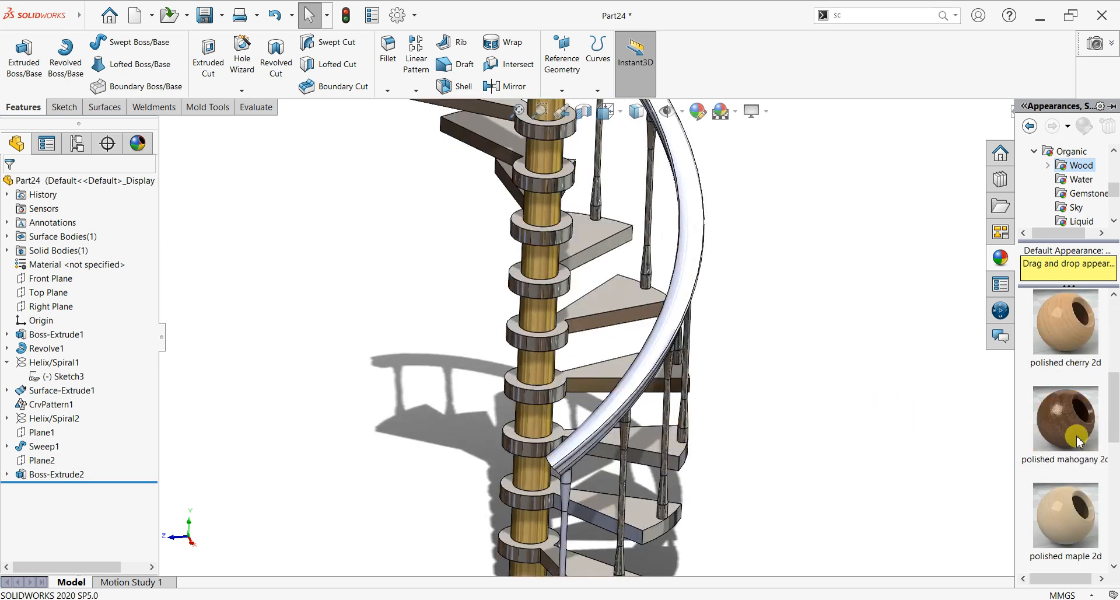
{"action": "left_click_drag", "start_coordinate": [1067, 336], "coordinate": [633, 314]}
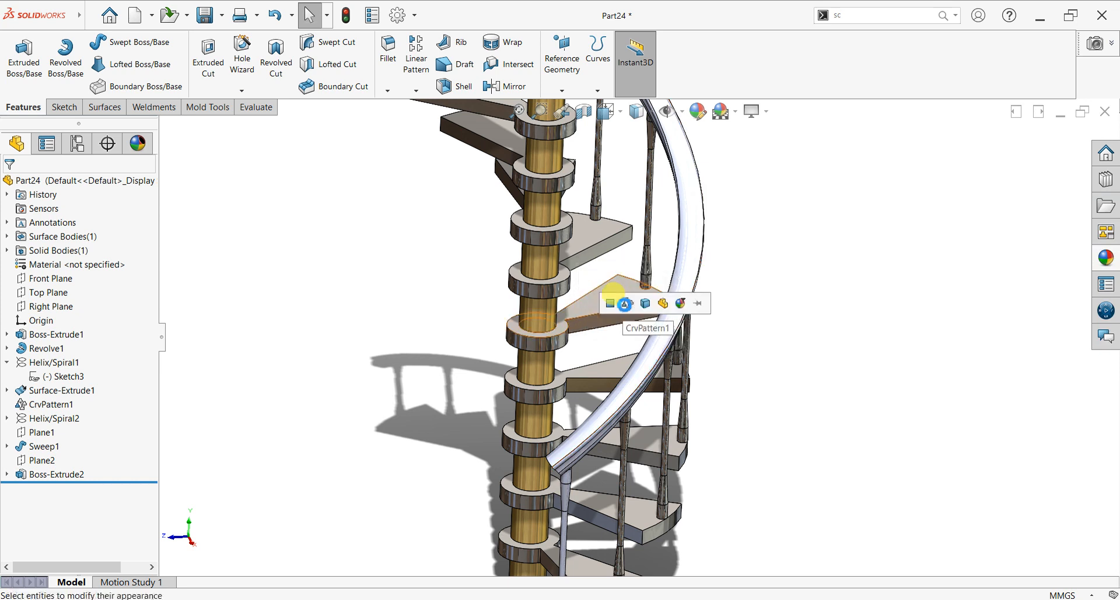
{"action": "left_click", "coordinate": [629, 306]}
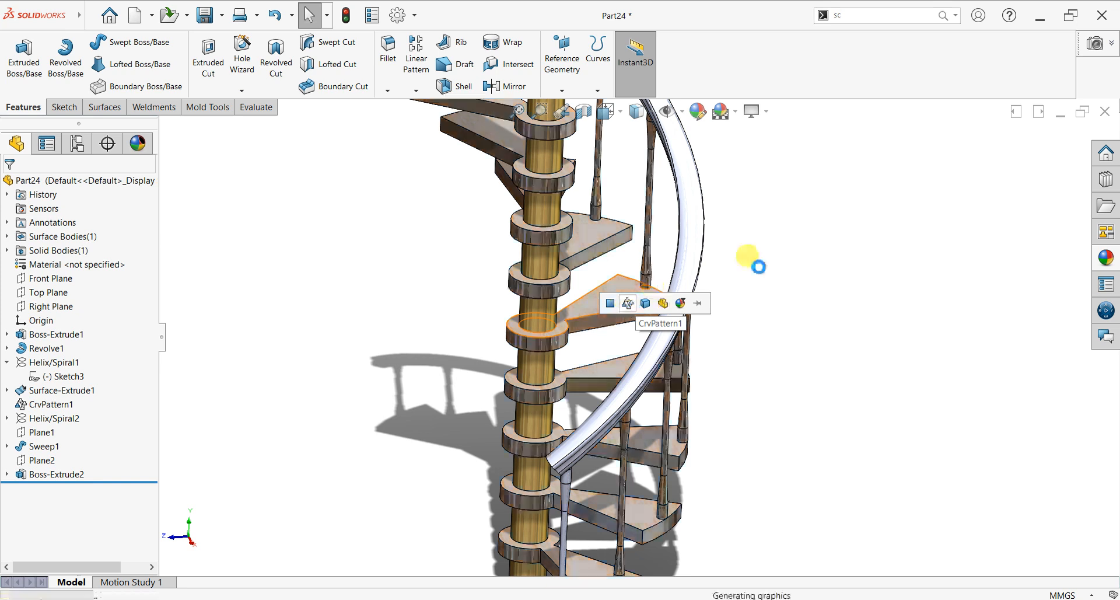
Try the polished maple 2d wood appearance on the curve-driven pattern of steps and posts.
{"action": "scroll", "coordinate": [769, 257], "scroll_direction": "up", "scroll_amount": 3}
{"action": "middle_click_drag", "start_coordinate": [741, 365], "coordinate": [752, 337]}
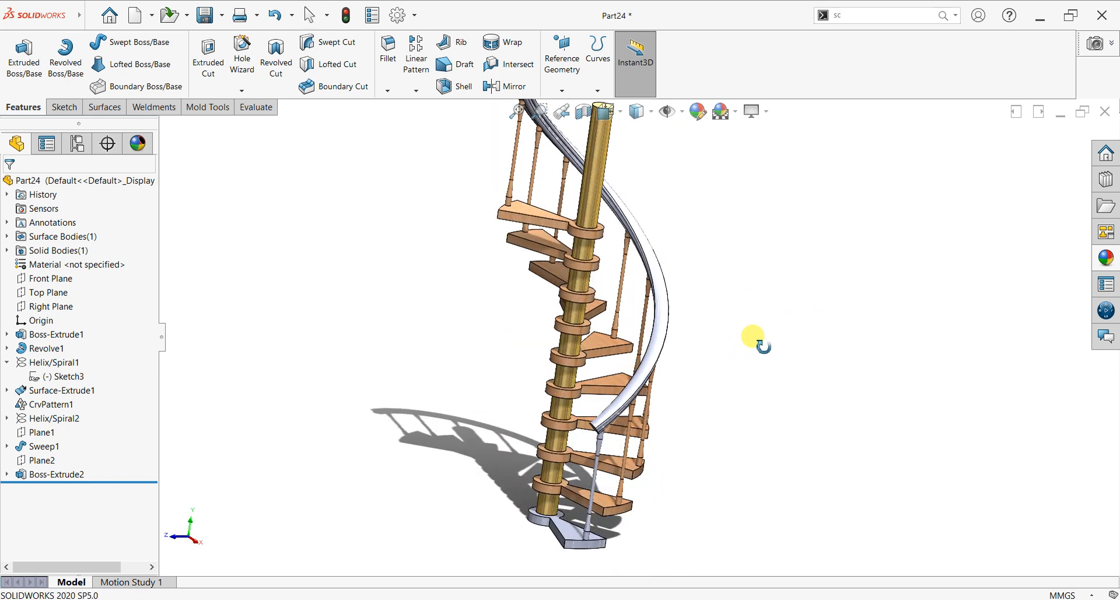
{"action": "left_click", "coordinate": [1106, 261]}
{"action": "left_click_drag", "start_coordinate": [1061, 534], "coordinate": [604, 352]}
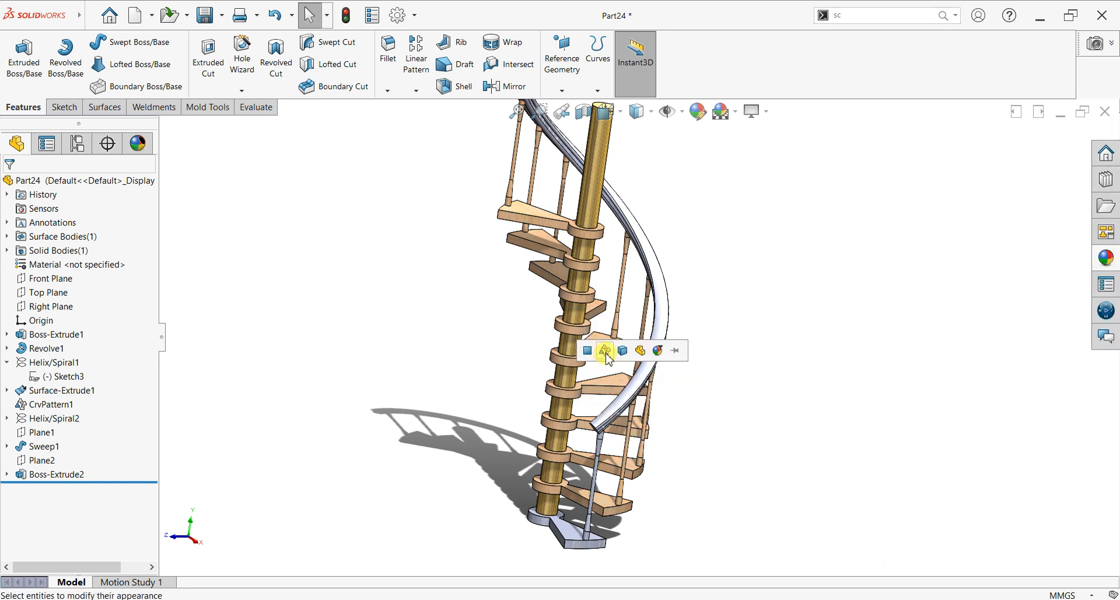
{"action": "left_click", "coordinate": [605, 352]}
Apply the wood appearance matching the other steps to the lowest step's extrusion.
{"action": "left_click", "coordinate": [1107, 261]}
{"action": "left_click_drag", "start_coordinate": [1065, 513], "coordinate": [575, 540]}
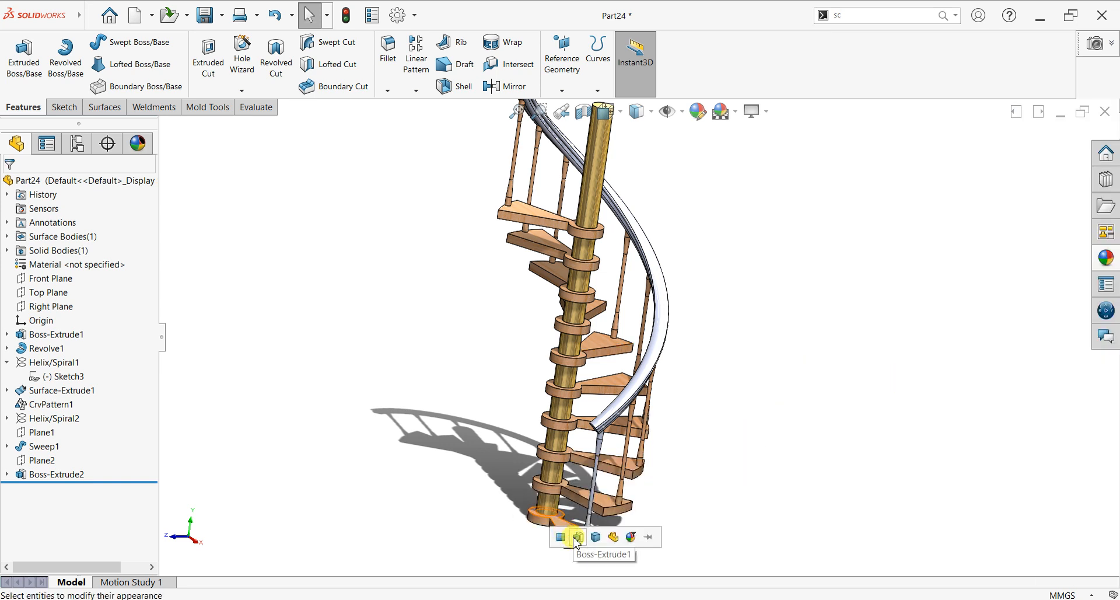
{"action": "left_click", "coordinate": [577, 538]}
Apply the polished mahogany 2d wood appearance to the swept handrail.
{"action": "left_click", "coordinate": [1106, 258]}
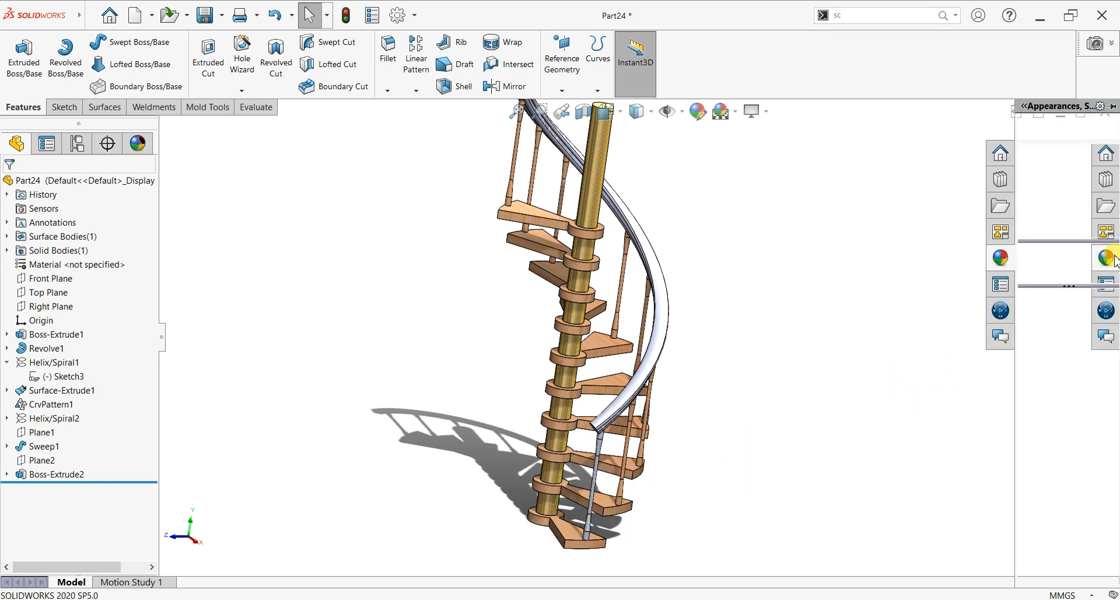
{"action": "left_click_drag", "start_coordinate": [1050, 426], "coordinate": [645, 358]}
{"action": "left_click", "coordinate": [649, 359]}
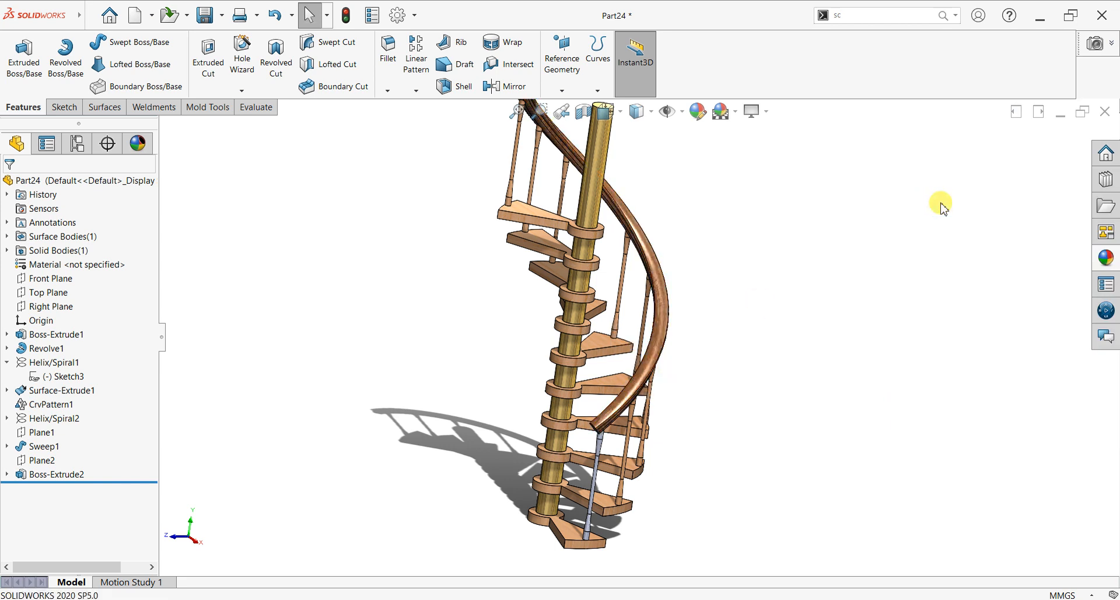
Apply the polished cherry 2d wood appearance to the revolved post on the lowest step.
{"action": "middle_click_drag", "start_coordinate": [690, 344], "coordinate": [791, 436]}
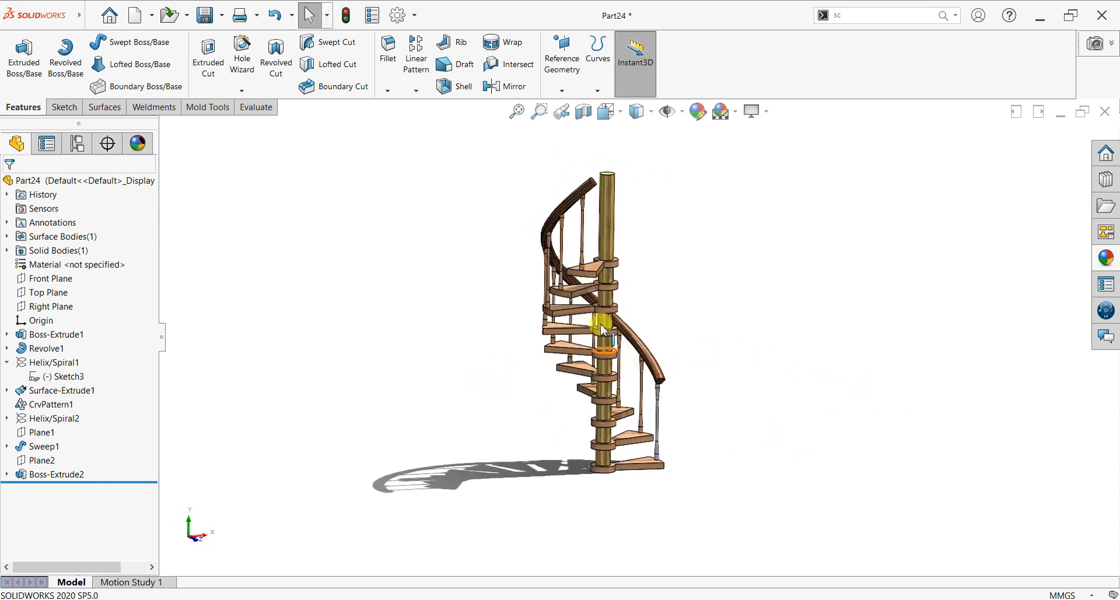
{"action": "scroll", "coordinate": [628, 343], "scroll_direction": "down", "scroll_amount": 3}
{"action": "scroll", "coordinate": [743, 282], "scroll_direction": "up", "scroll_amount": 3}
{"action": "middle_click_drag", "start_coordinate": [743, 282], "coordinate": [700, 271]}
{"action": "scroll", "coordinate": [697, 422], "scroll_direction": "down", "scroll_amount": 2}
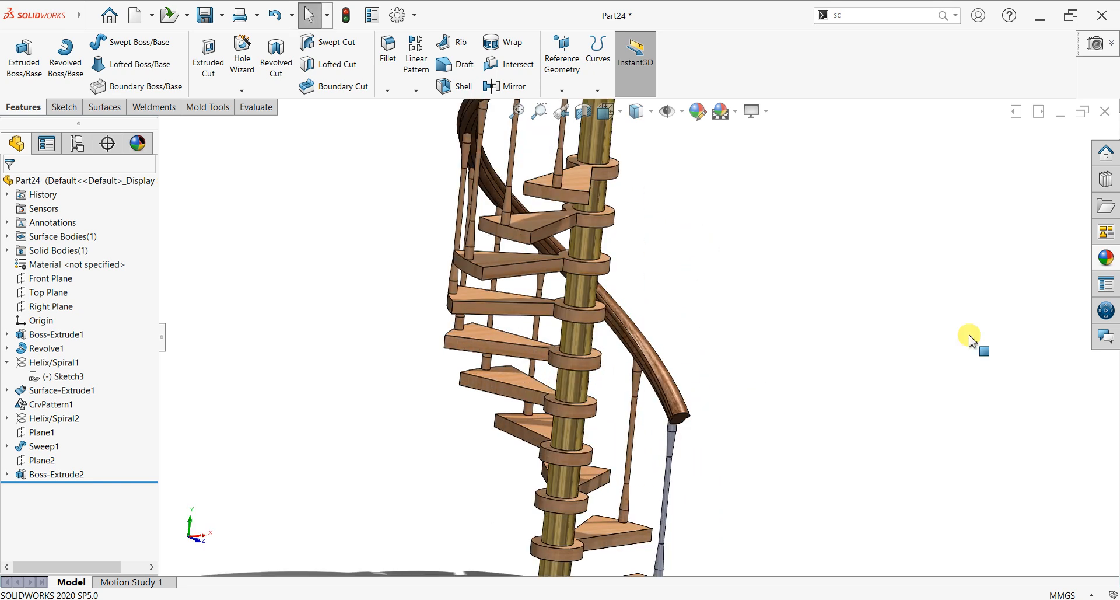
{"action": "left_click", "coordinate": [1105, 257]}
{"action": "left_click_drag", "start_coordinate": [1066, 345], "coordinate": [668, 493]}
{"action": "left_click", "coordinate": [667, 487]}
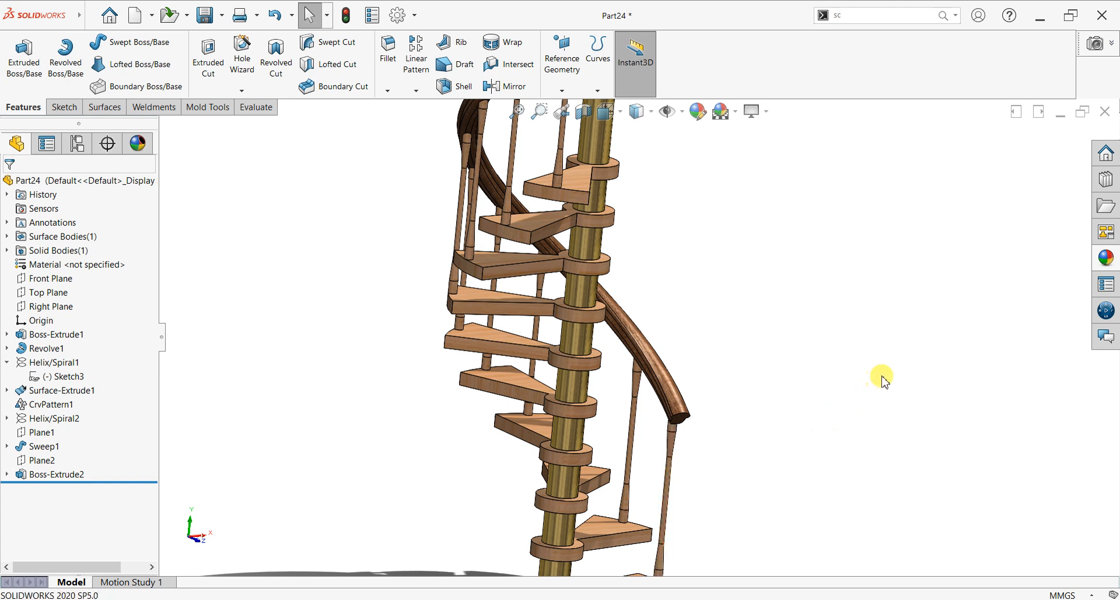
Show the whole finished staircase in the isometric view.
{"action": "left_click", "coordinate": [1105, 259]}
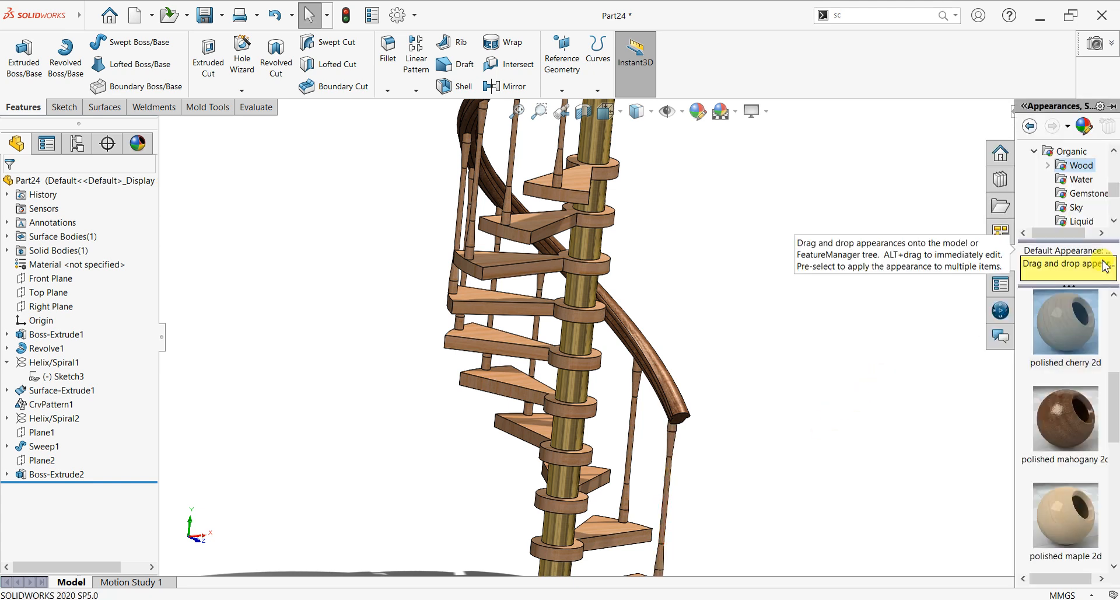
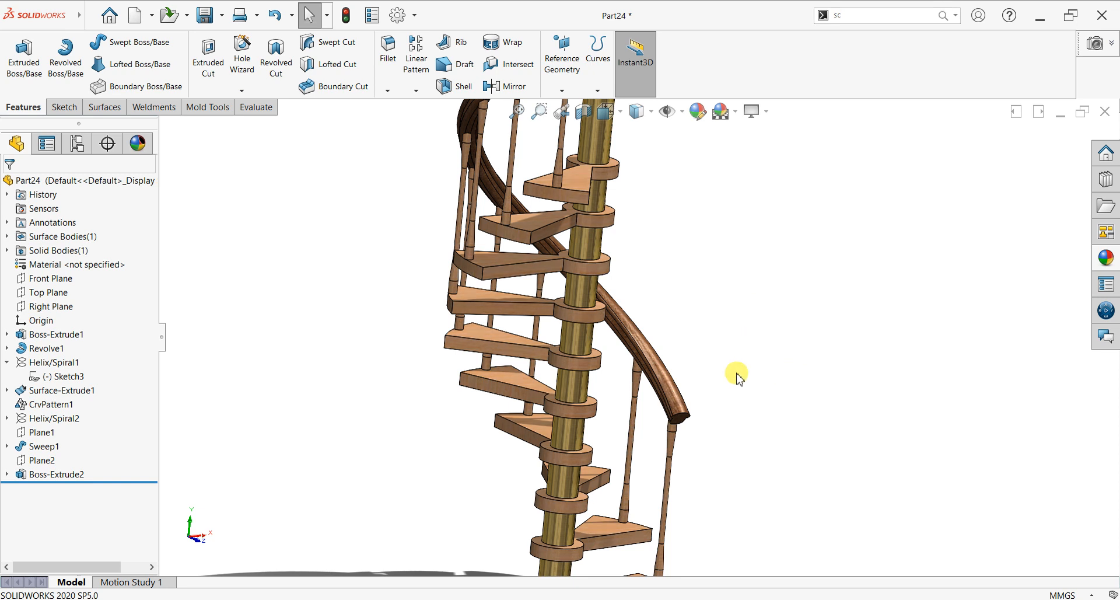
{"action": "scroll", "coordinate": [737, 374], "scroll_direction": "up", "scroll_amount": 4}
{"action": "middle_click_drag", "start_coordinate": [737, 359], "coordinate": [689, 389]}
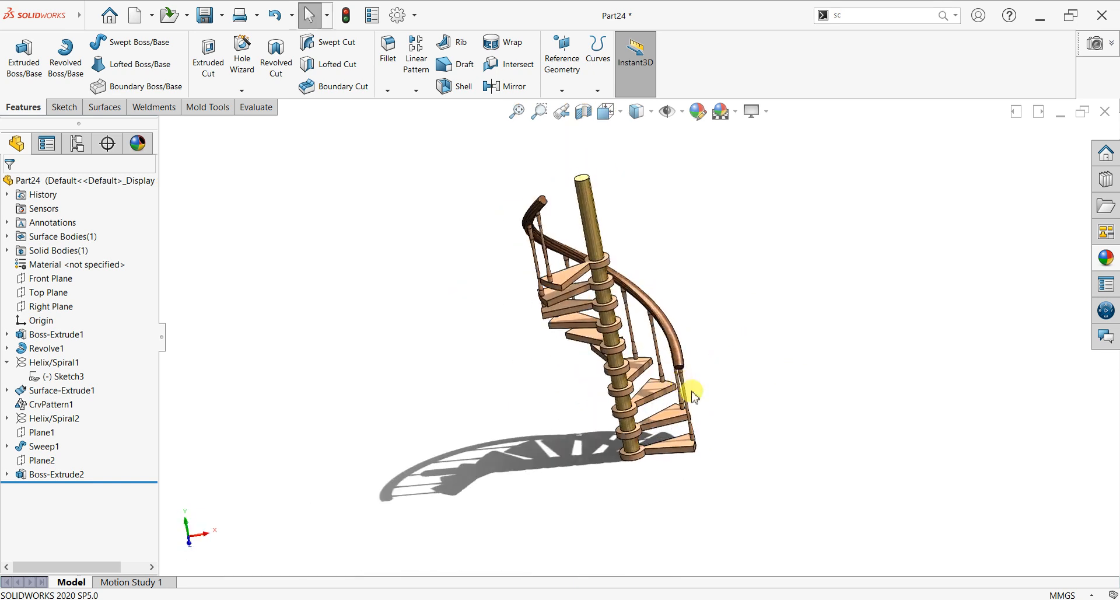
{"action": "key", "text": "space"}
{"action": "left_click", "coordinate": [553, 337]}
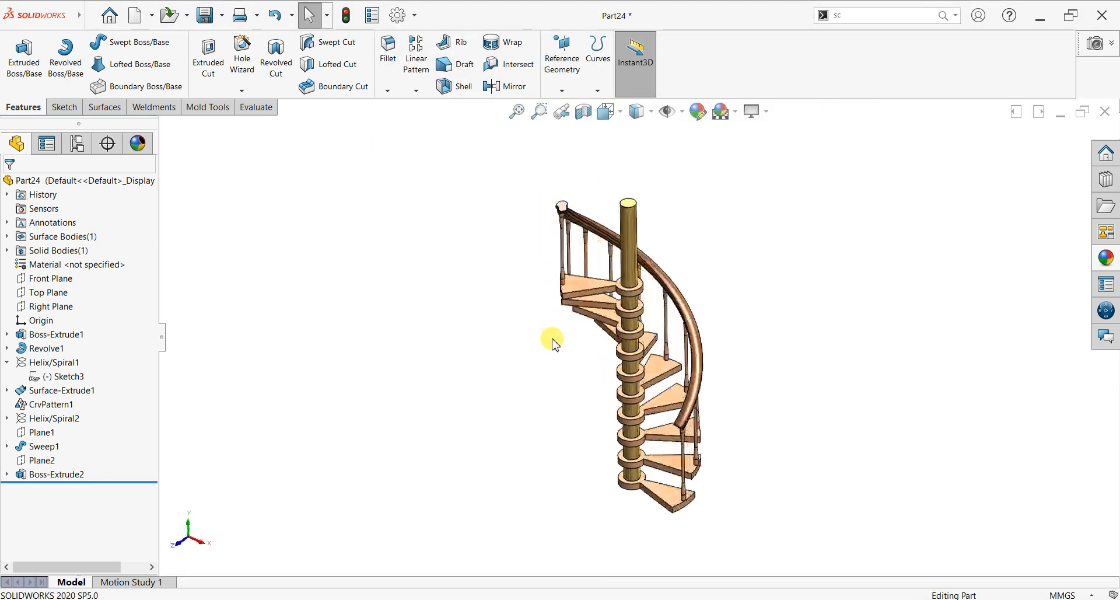